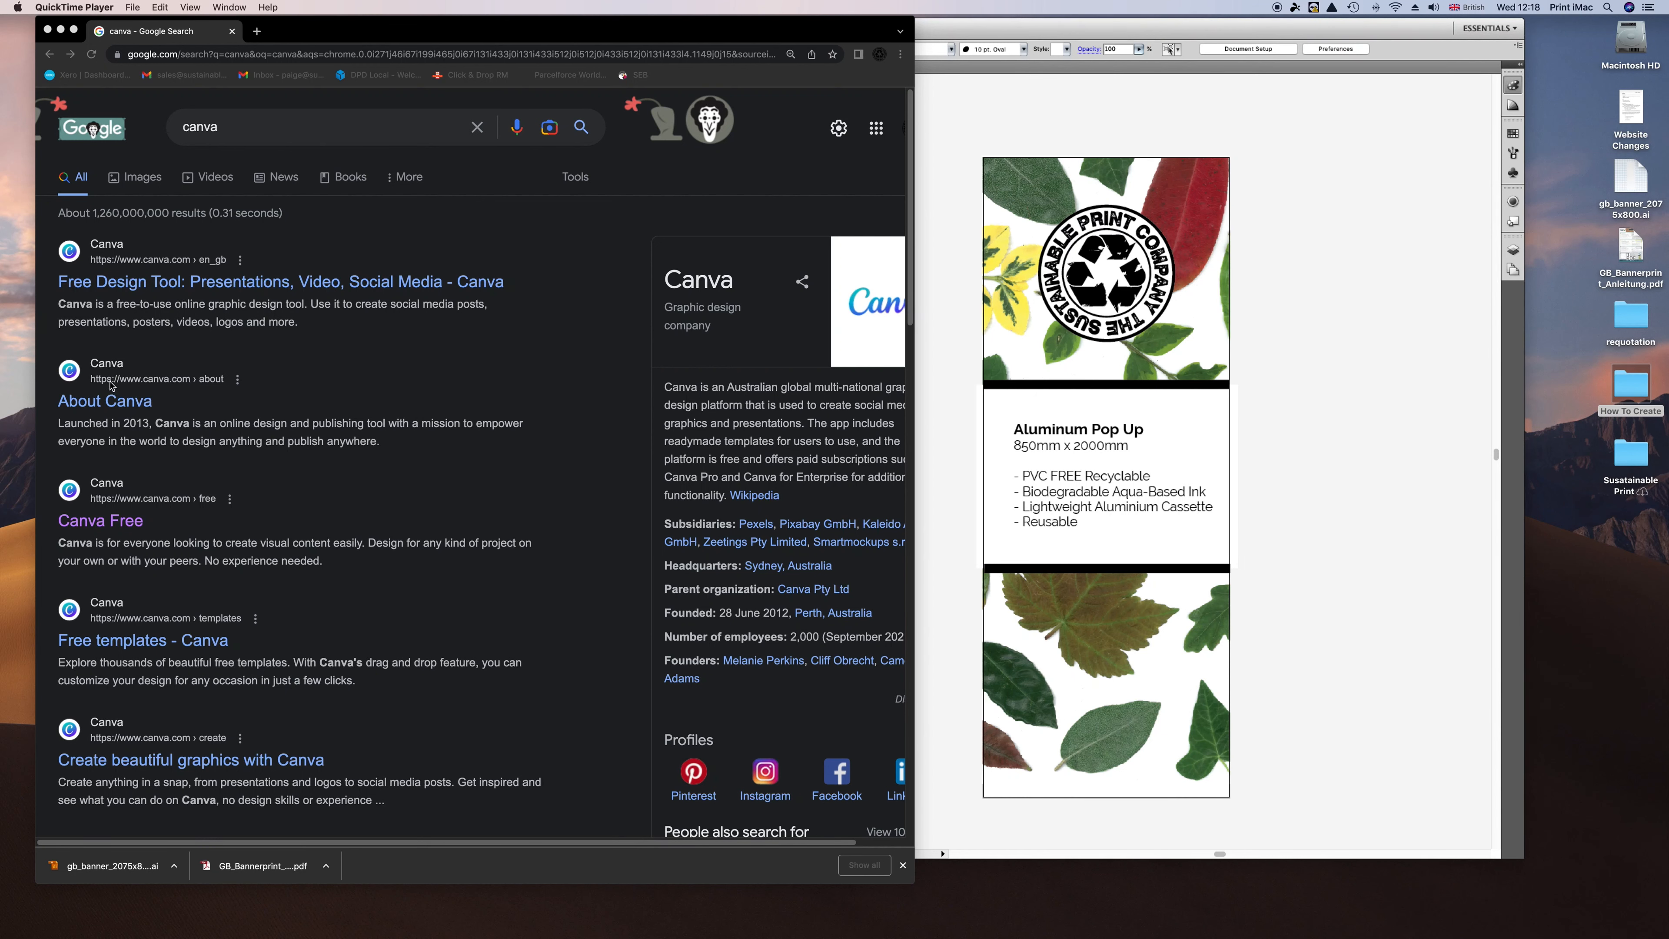
# Open the Canva Free page from the Google search results for 'canva'.
pyautogui.click(102, 519)
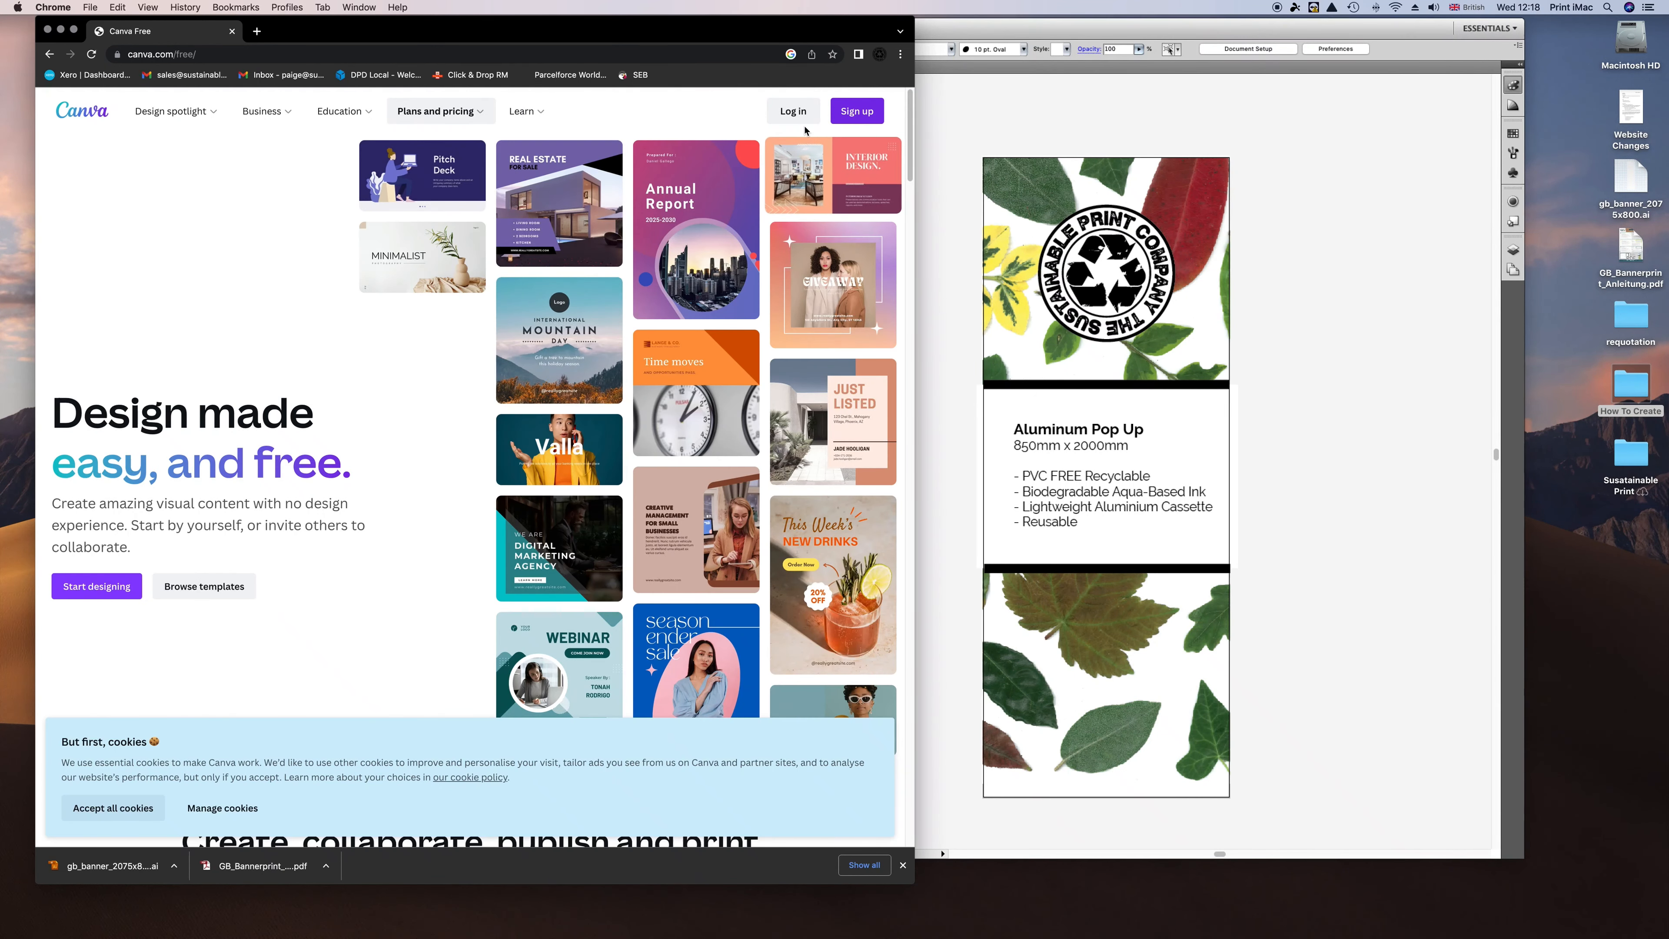
# Sign in to Canva with the Google account and dismiss the Canva Create promo.
pyautogui.click(792, 113)
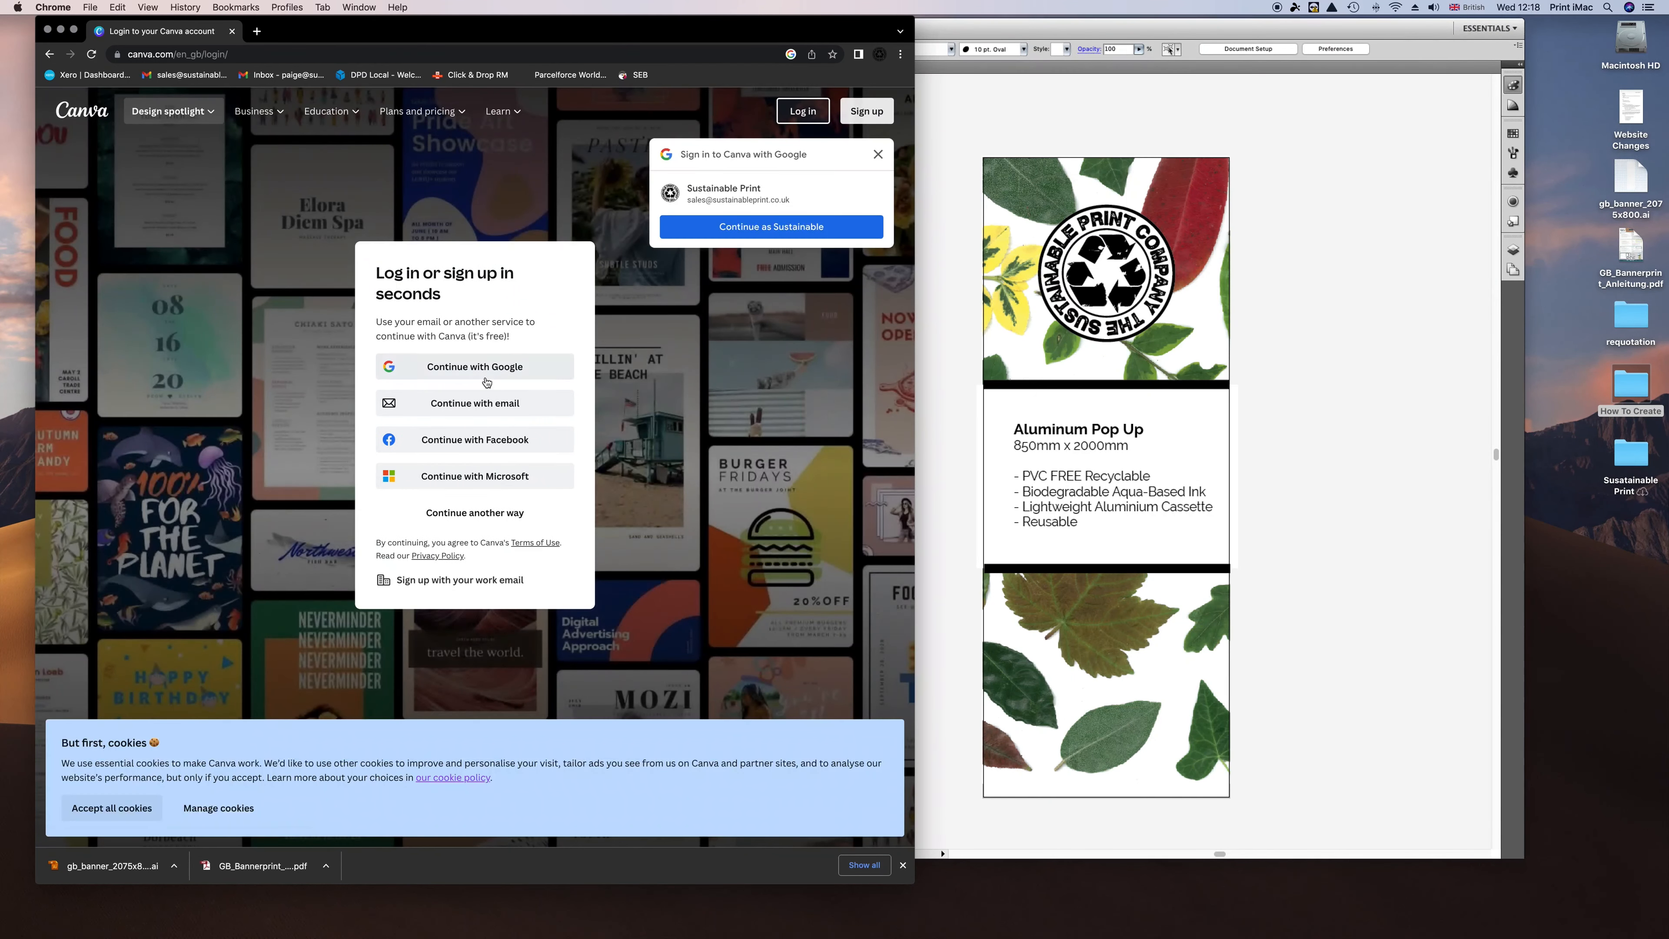
pyautogui.click(736, 227)
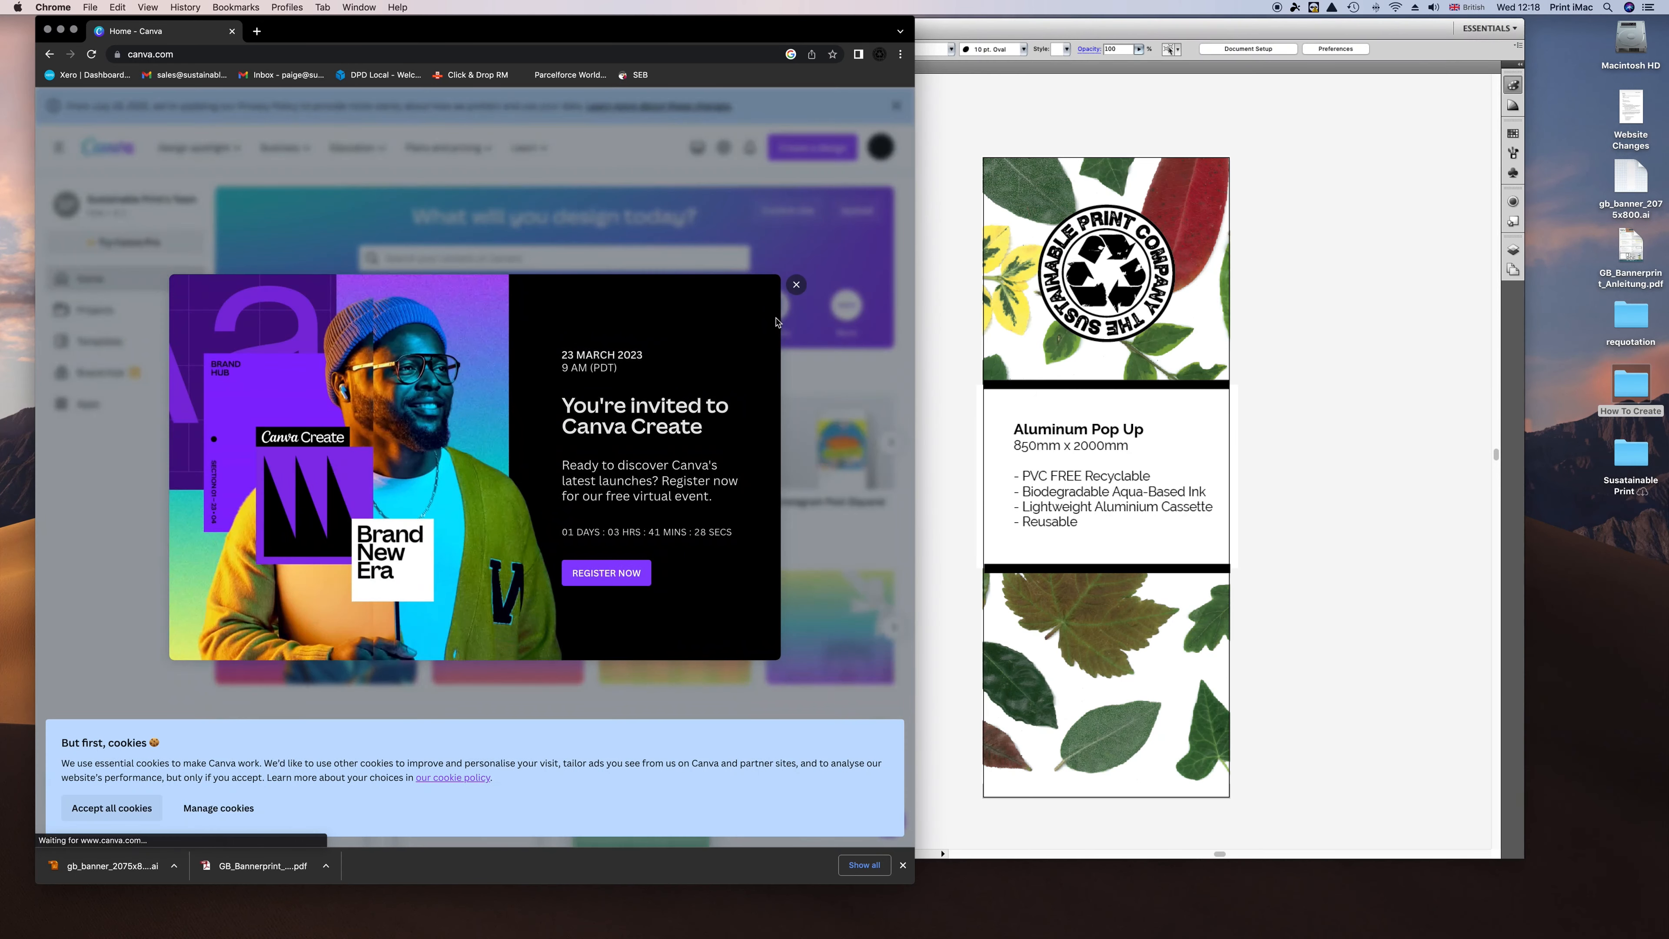
pyautogui.click(796, 284)
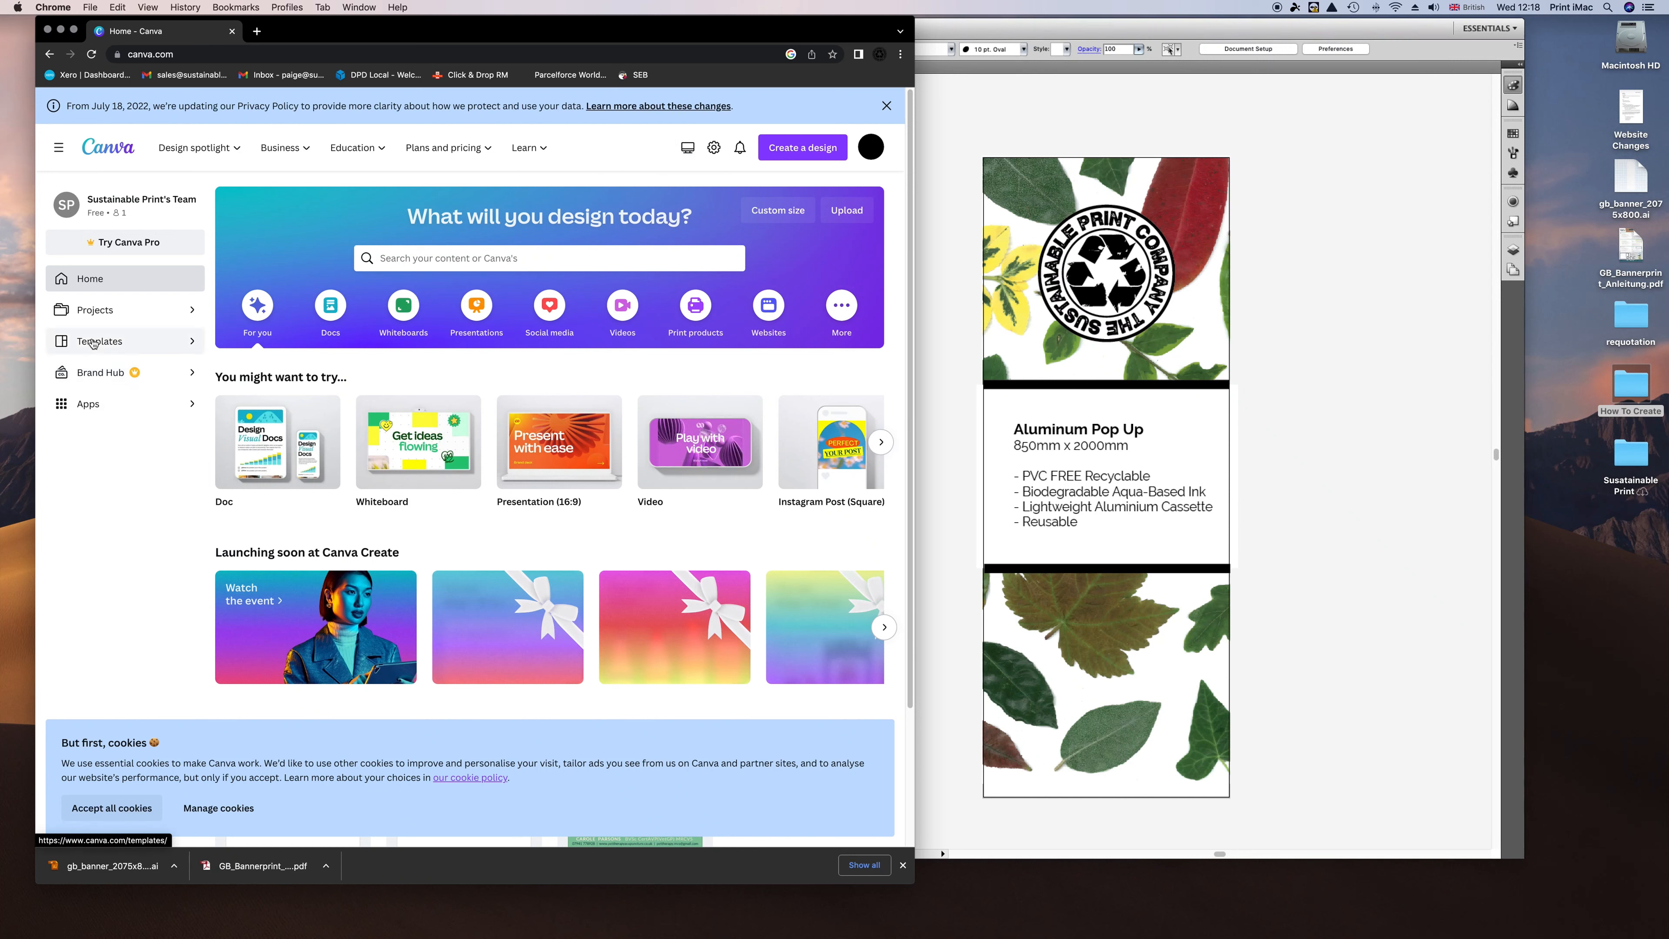
# Start a new blank Poster design from Create a design.
pyautogui.click(96, 343)
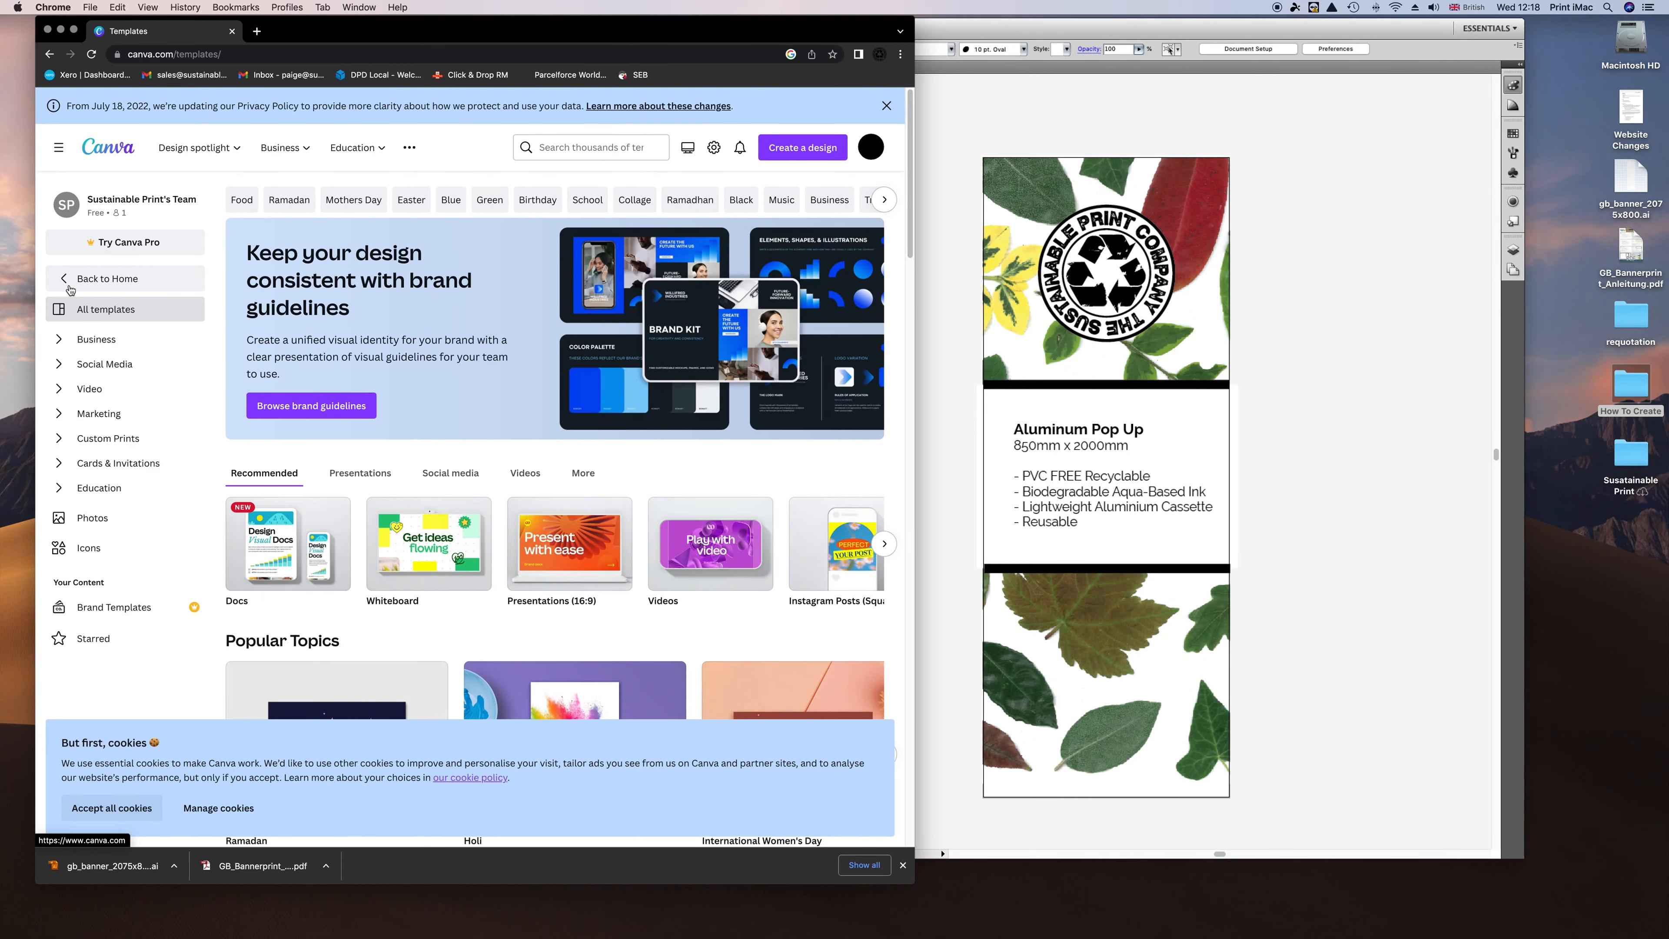
pyautogui.click(90, 286)
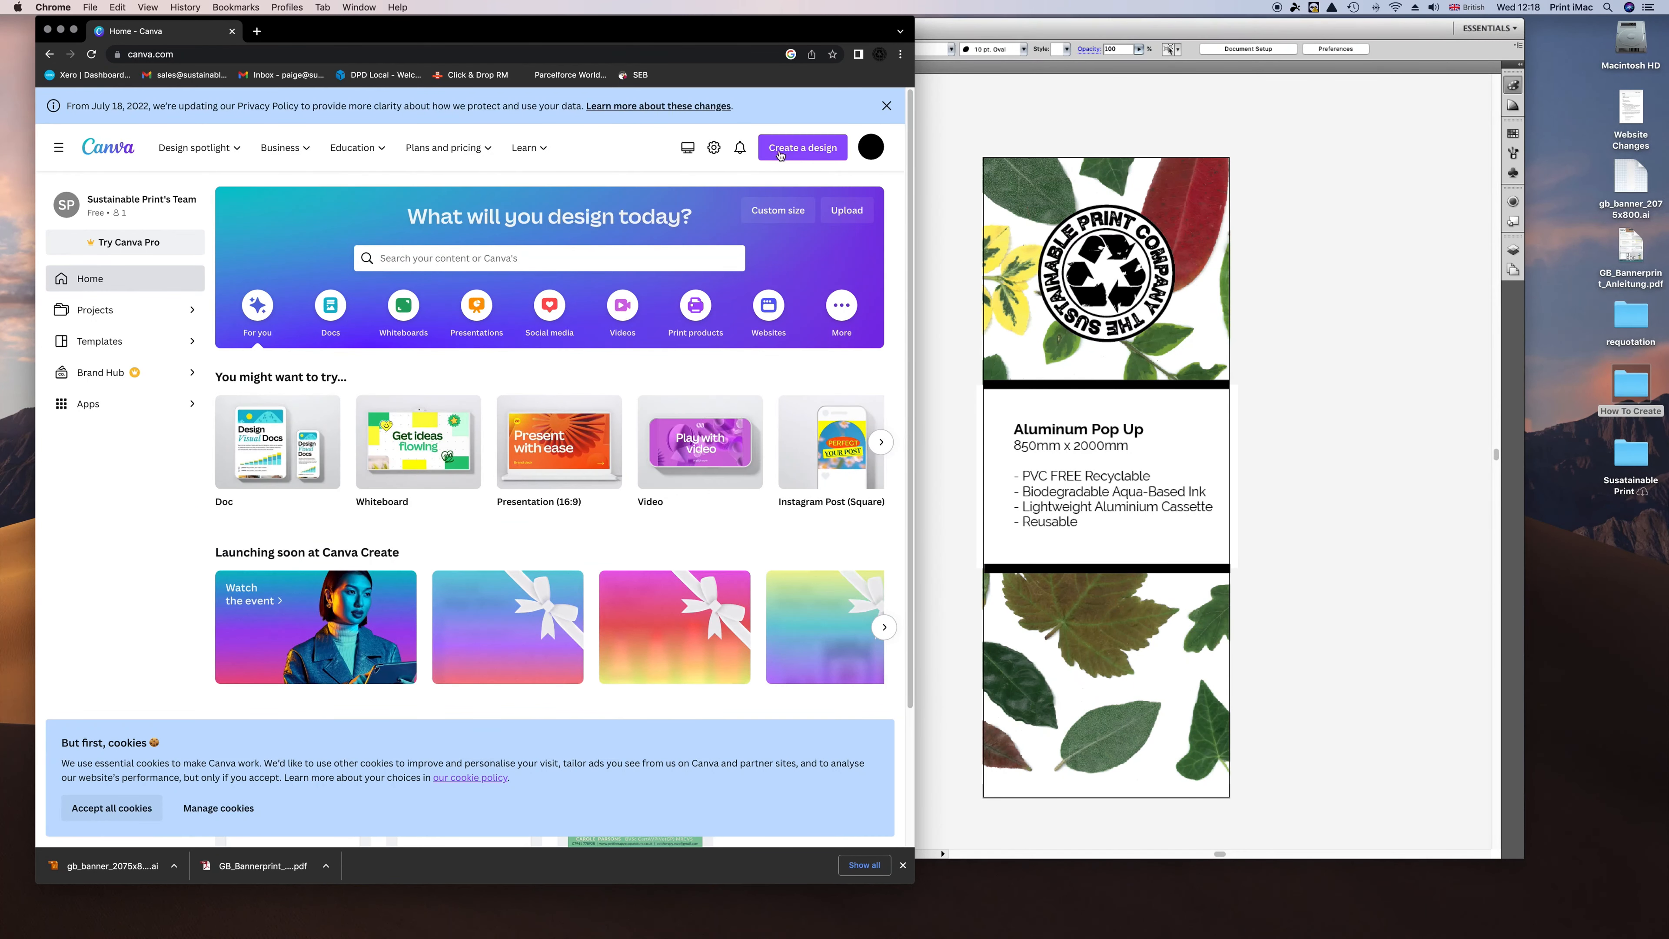
pyautogui.click(800, 148)
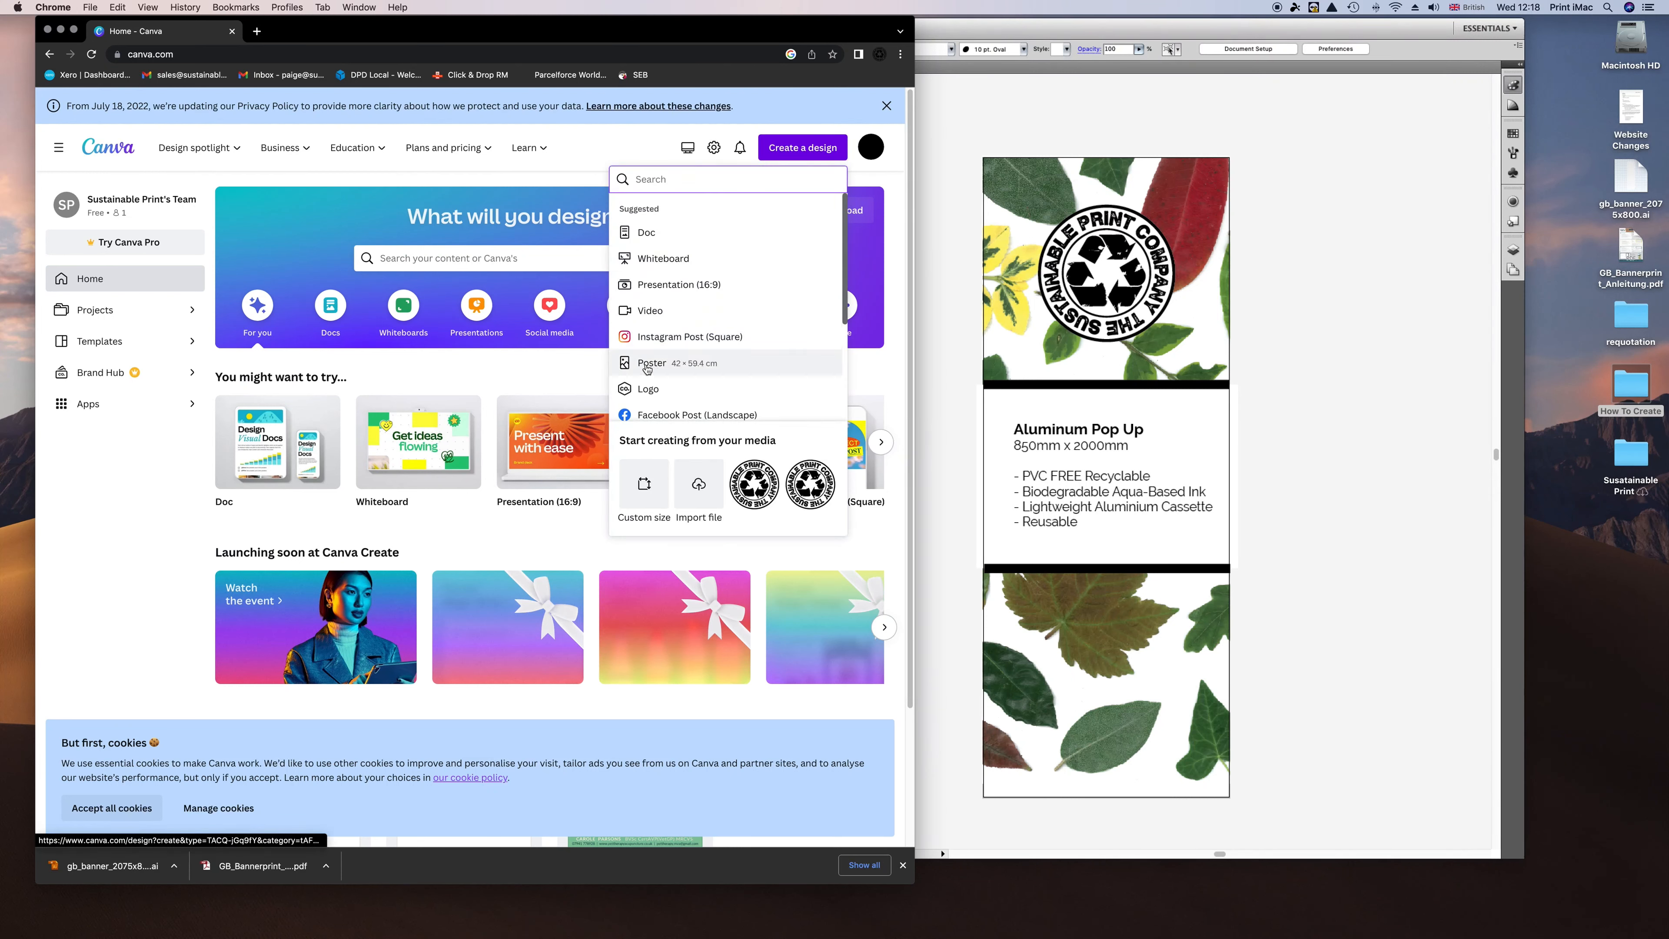
pyautogui.click(647, 369)
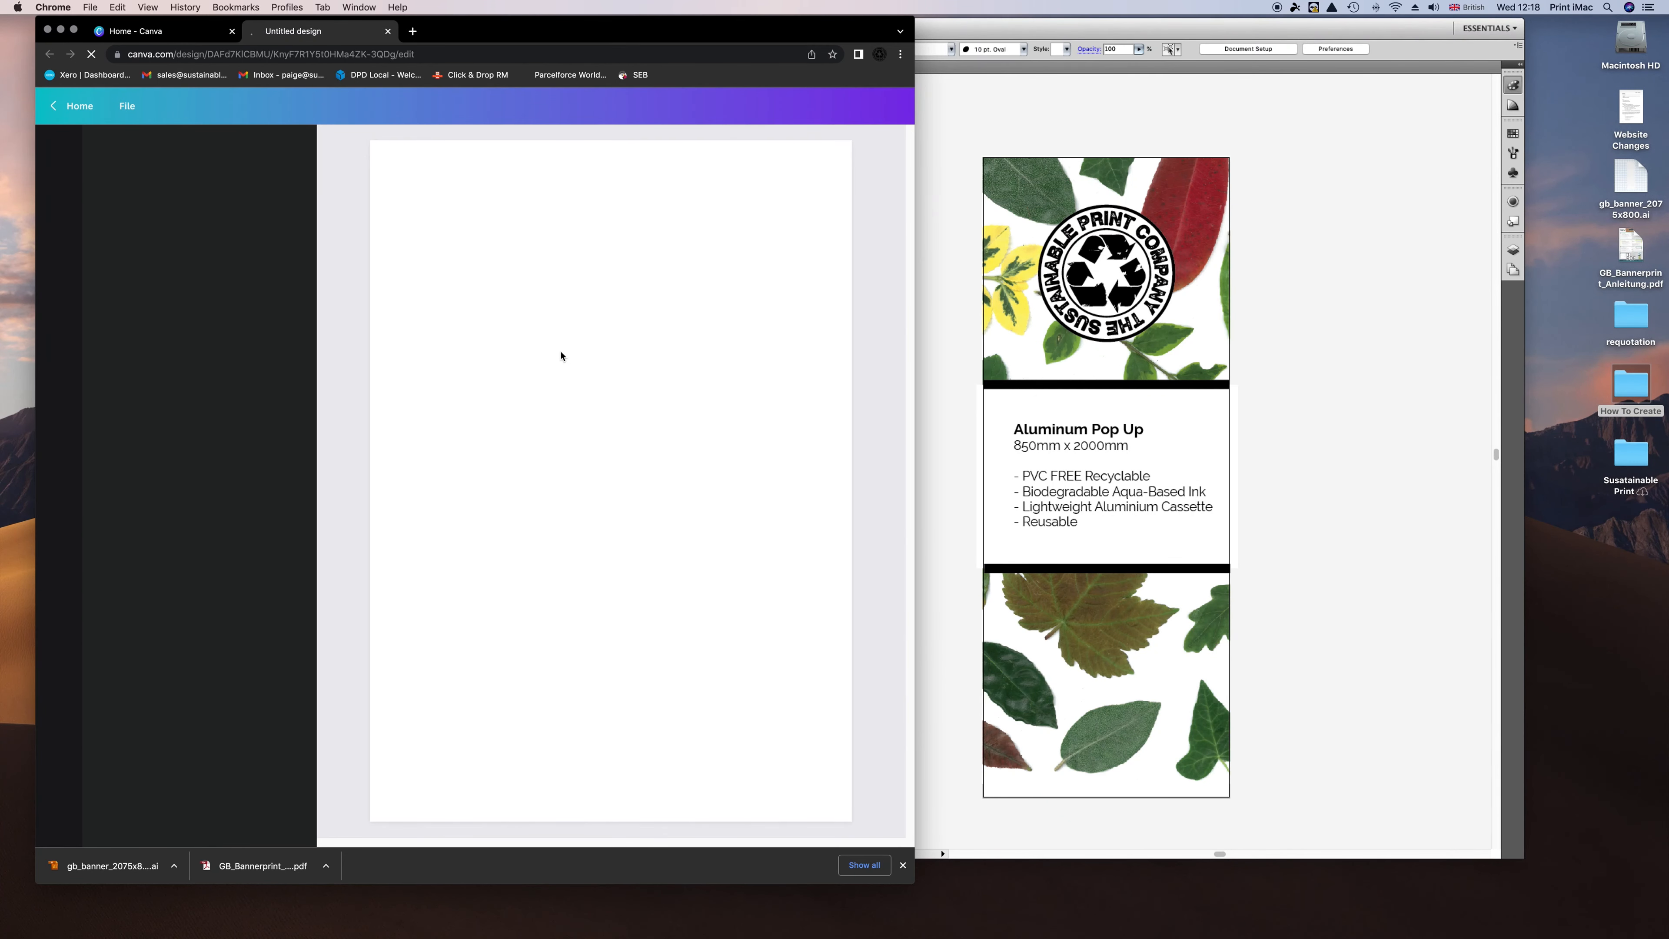
# Start a custom-size design of 850 × 2150 and switch the units to mm.
pyautogui.click(127, 105)
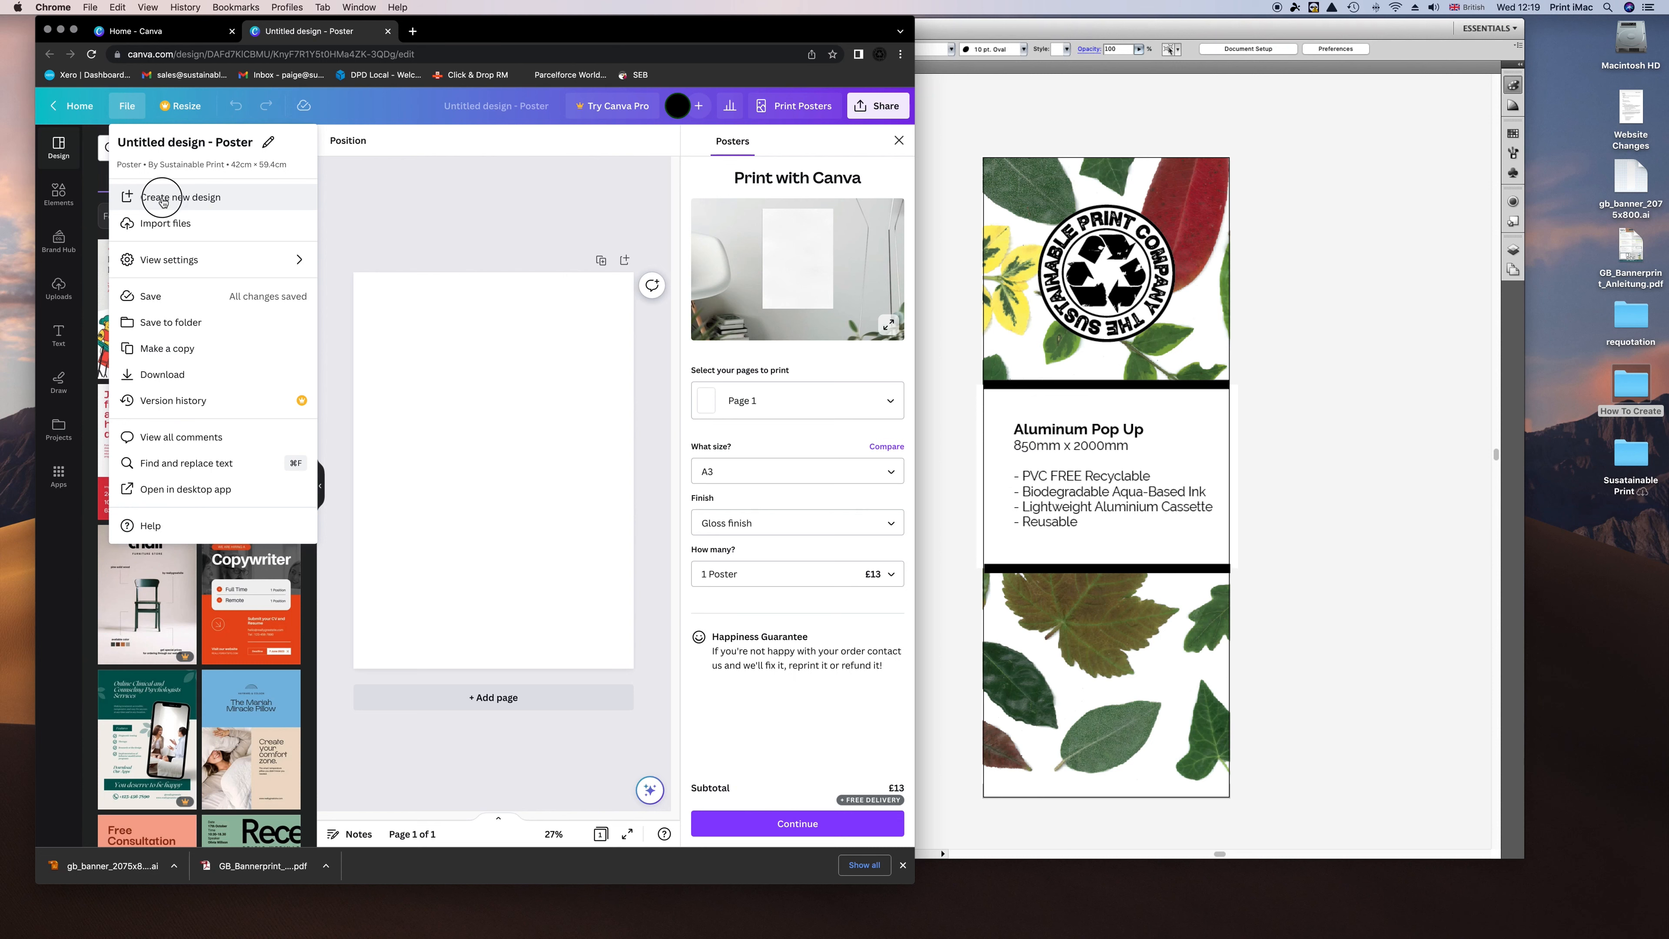
pyautogui.click(163, 201)
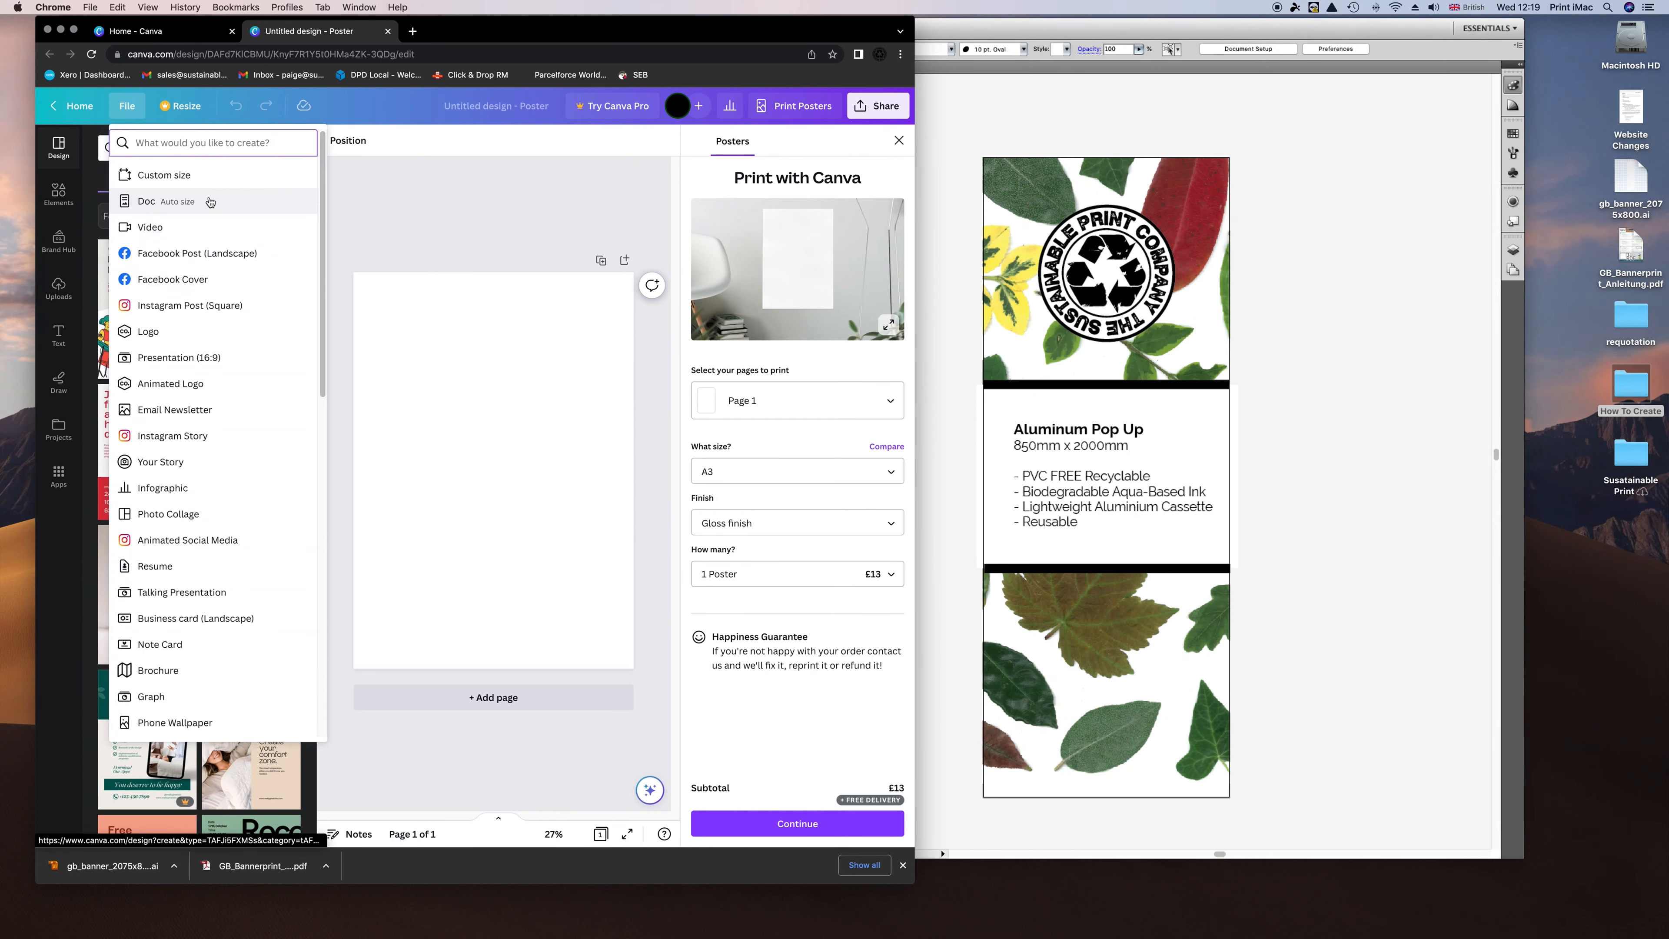
pyautogui.click(174, 175)
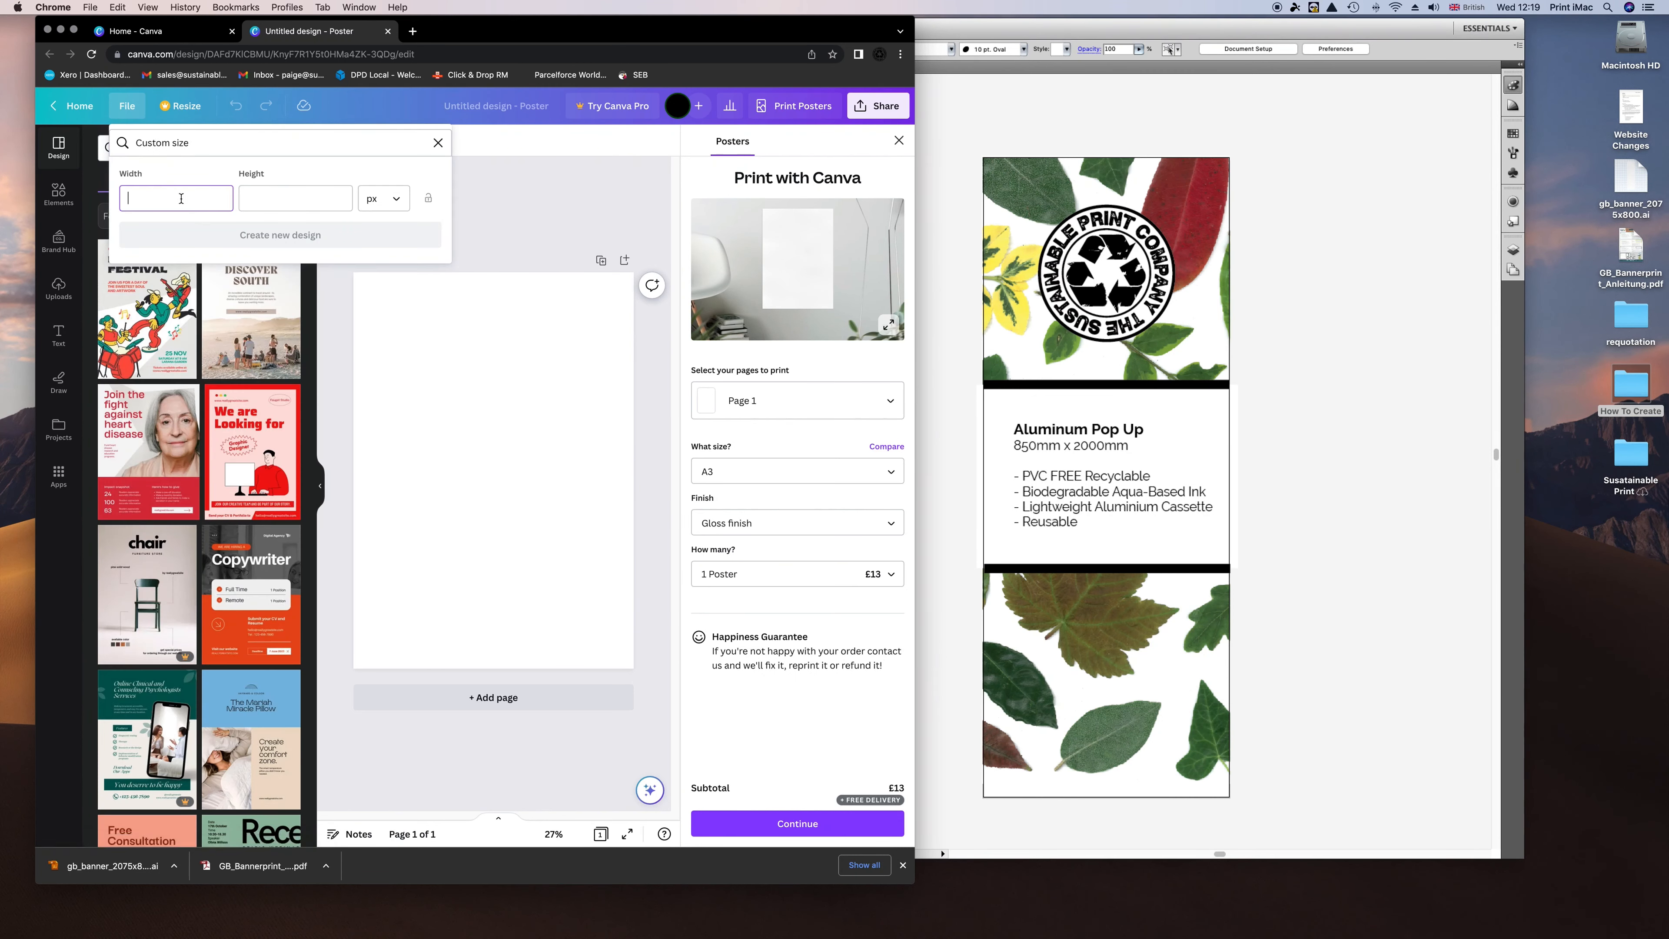
pyautogui.write('850')
pyautogui.click(278, 193)
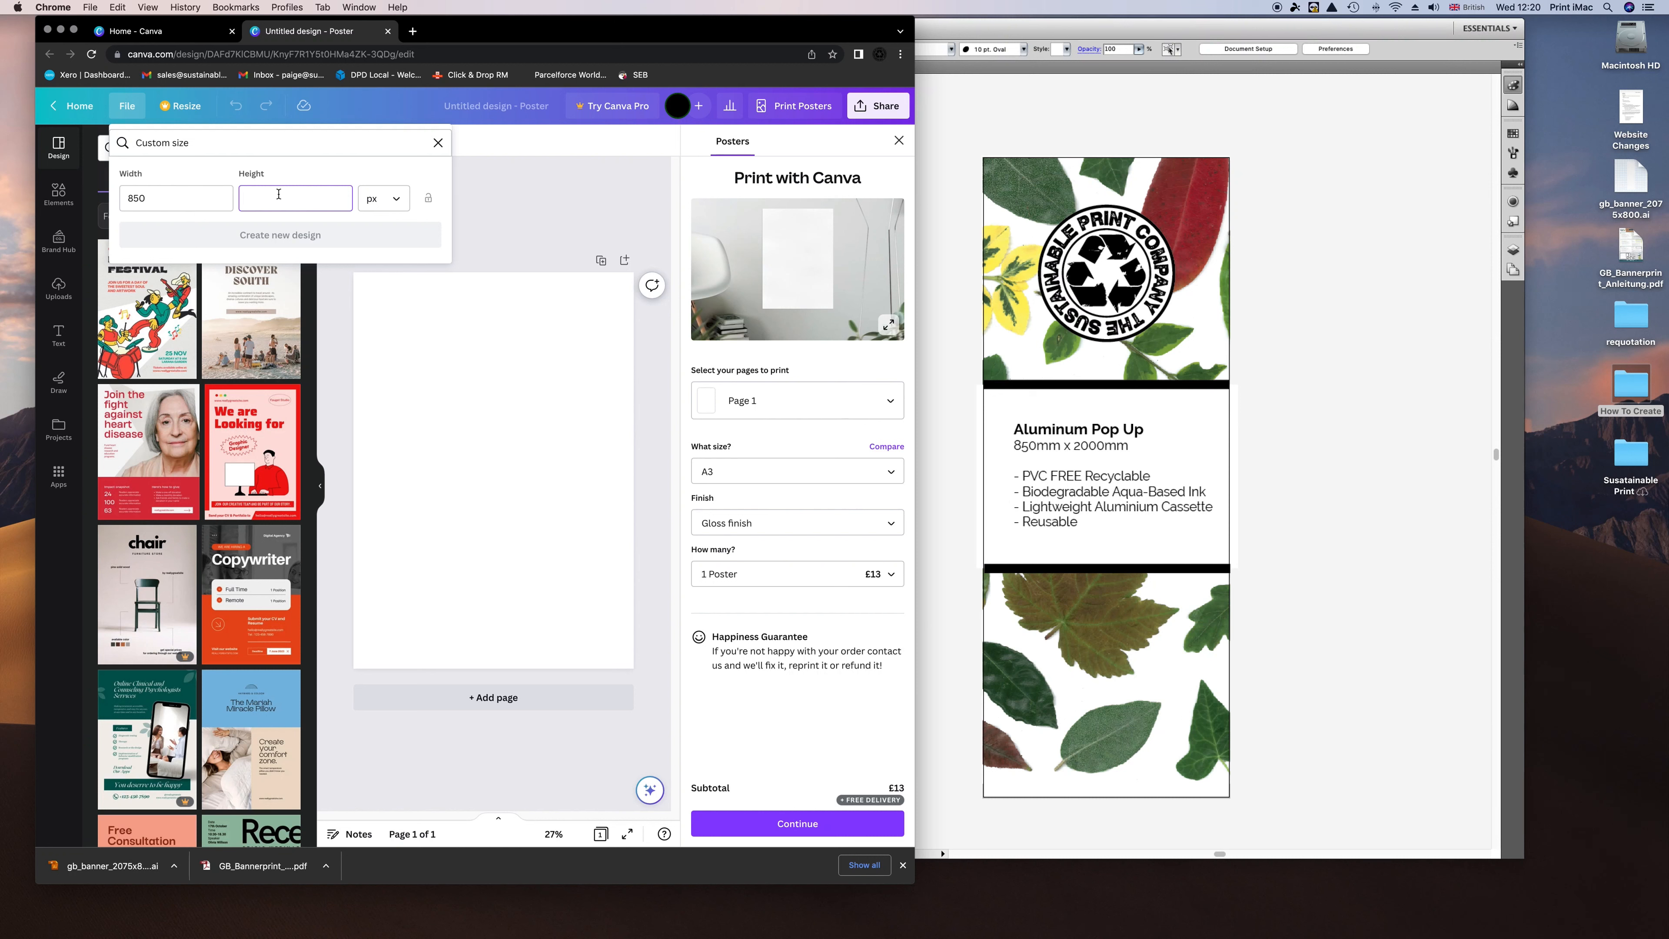
pyautogui.write('2150')
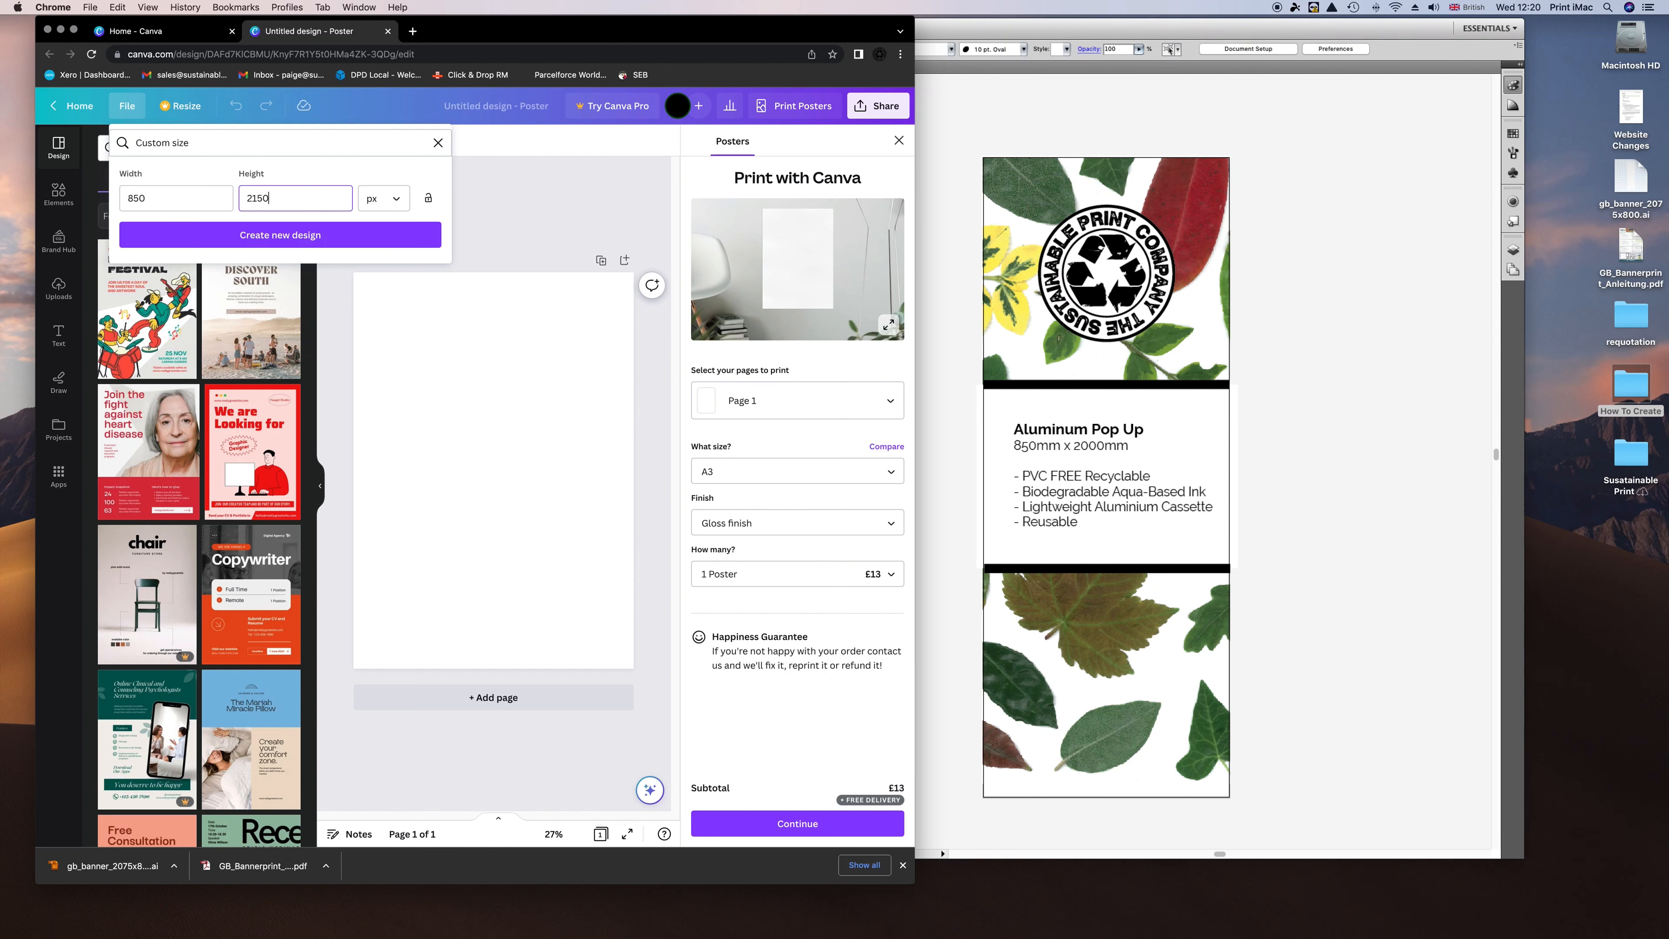
pyautogui.click(384, 198)
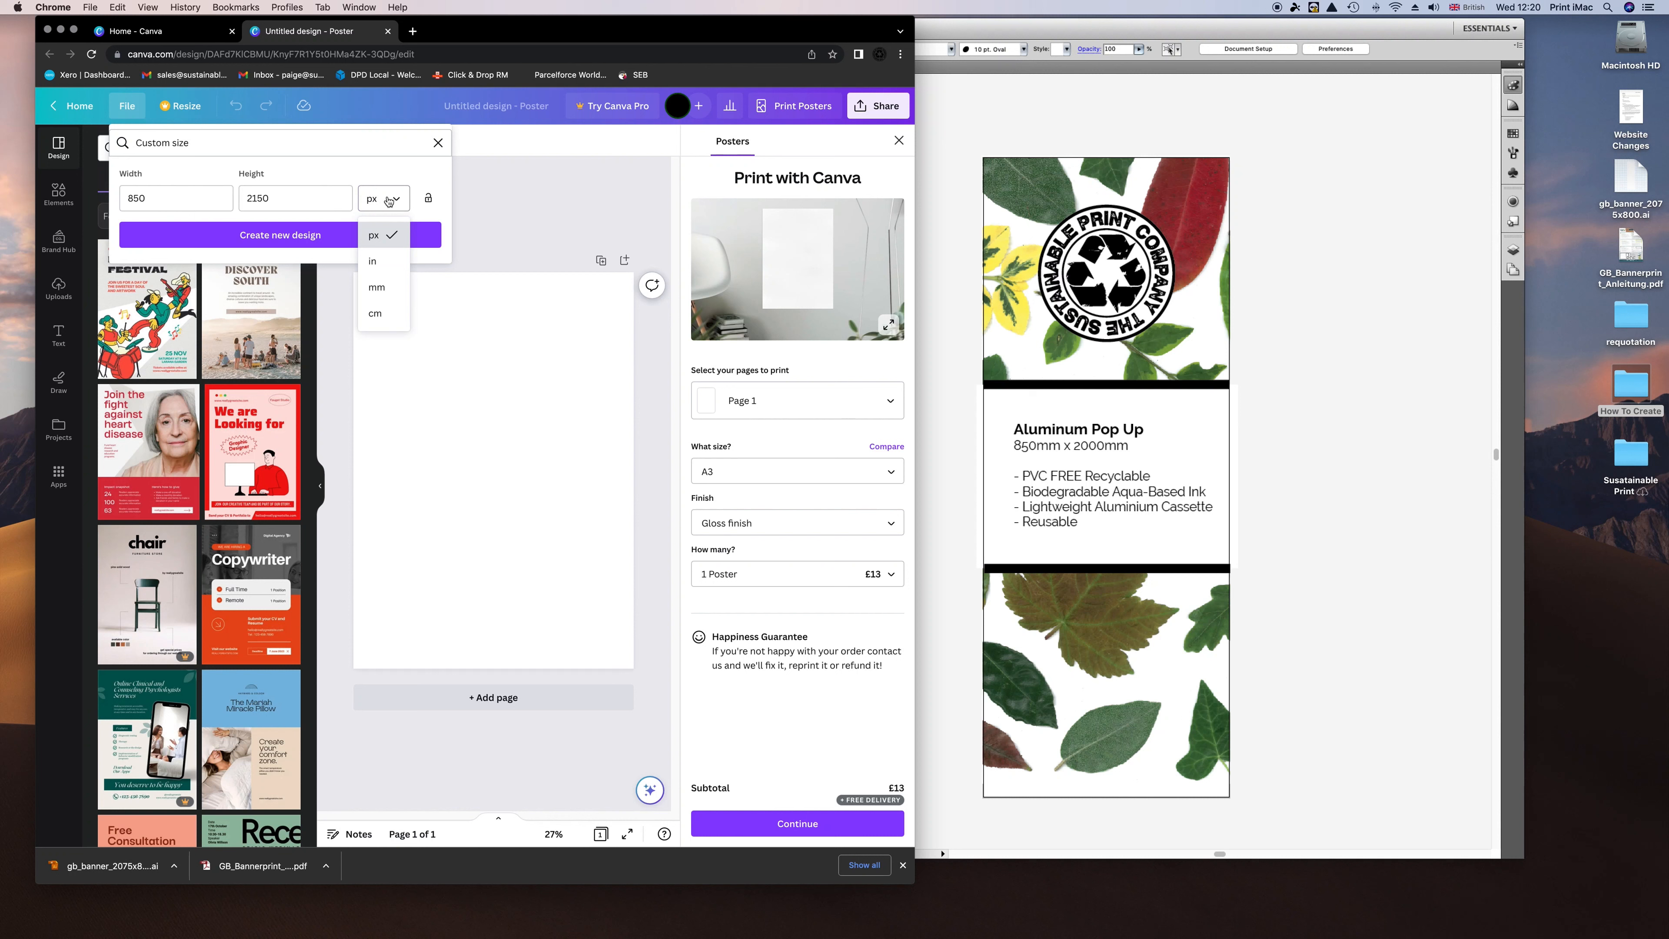
pyautogui.click(377, 288)
# Re-enter 850 × 2150 in millimetres and attempt to create the design.
pyautogui.click(172, 199)
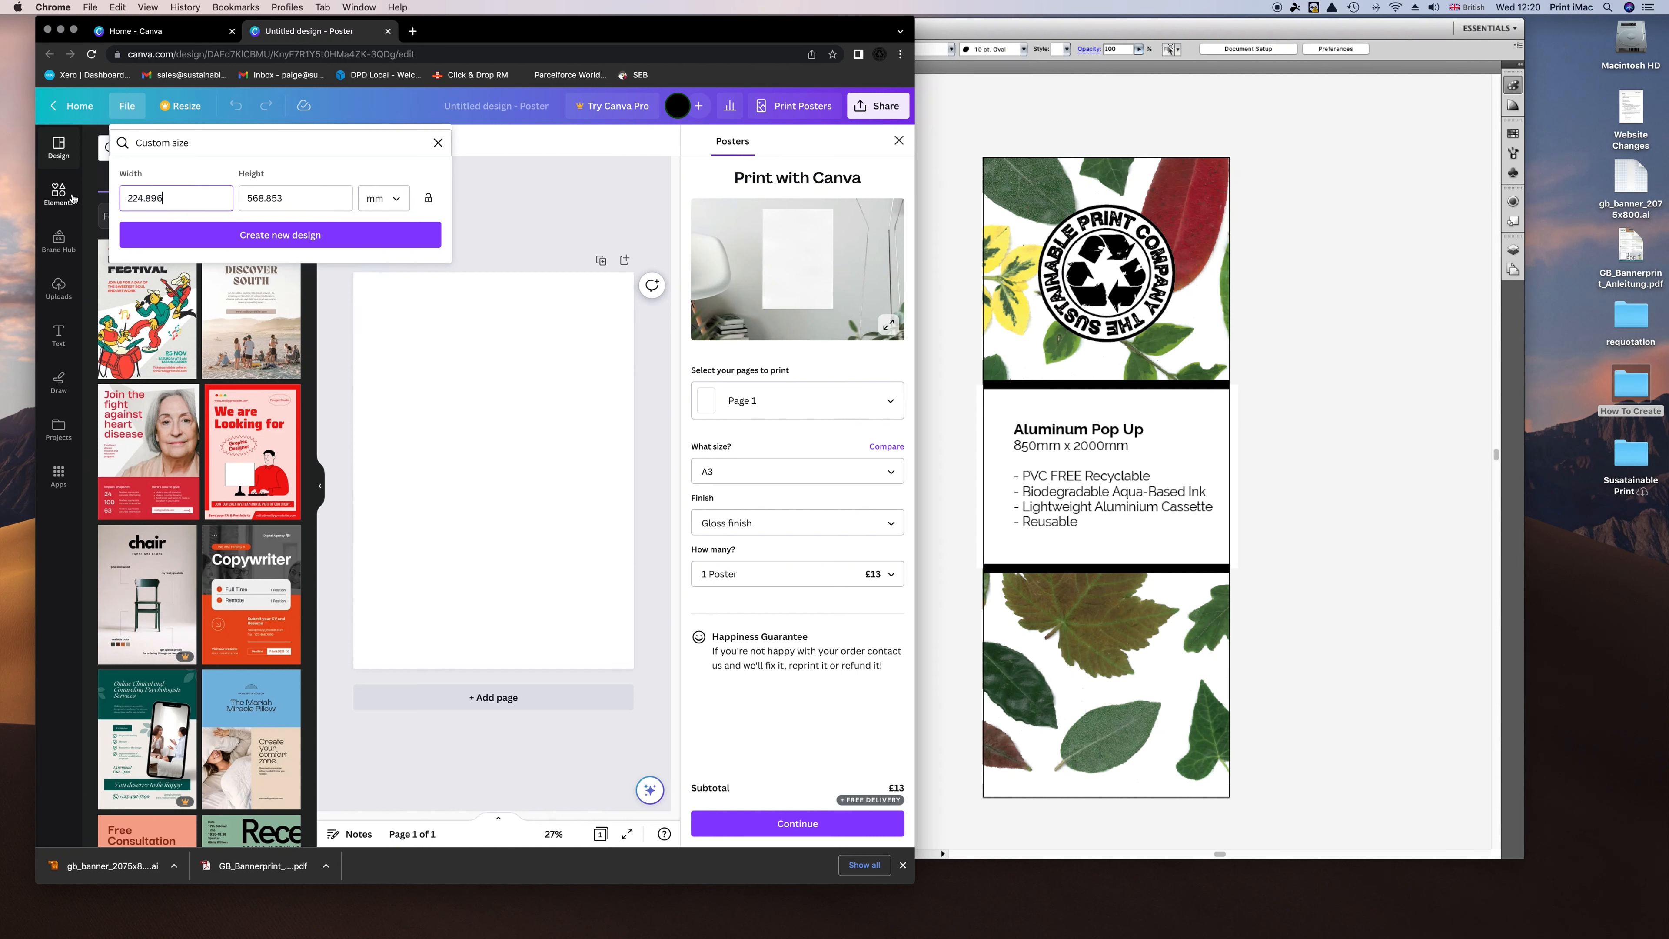
pyautogui.moveTo(164, 198); pyautogui.dragTo(111, 197)
pyautogui.write('85')
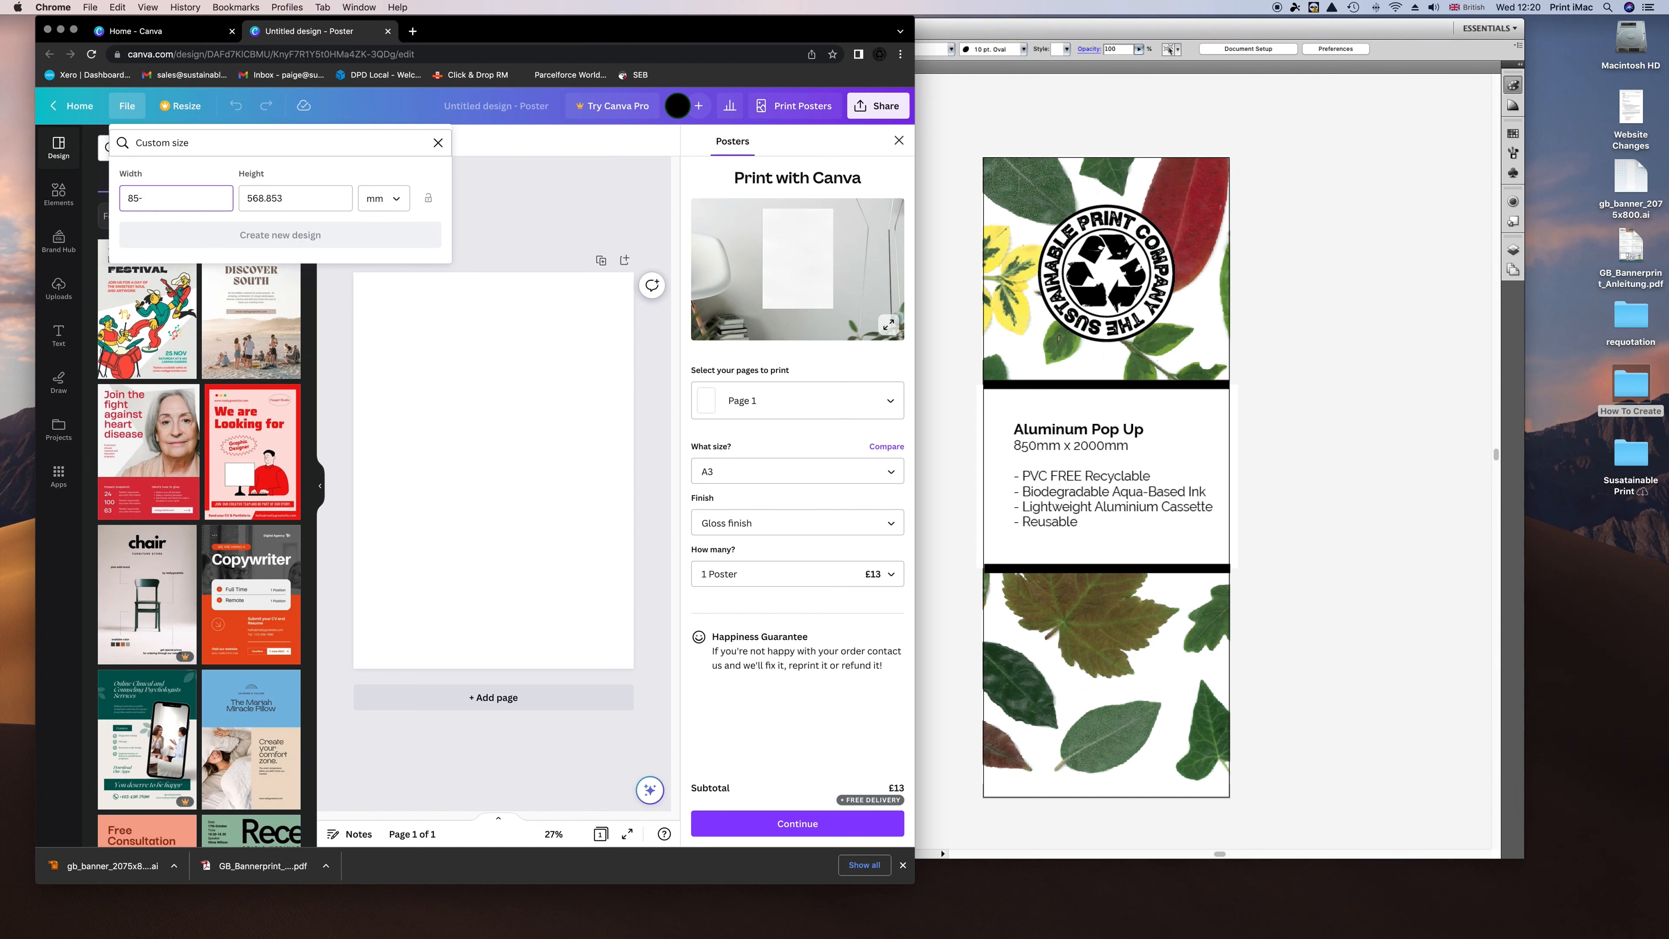
pyautogui.write('0')
pyautogui.moveTo(289, 197); pyautogui.dragTo(235, 199)
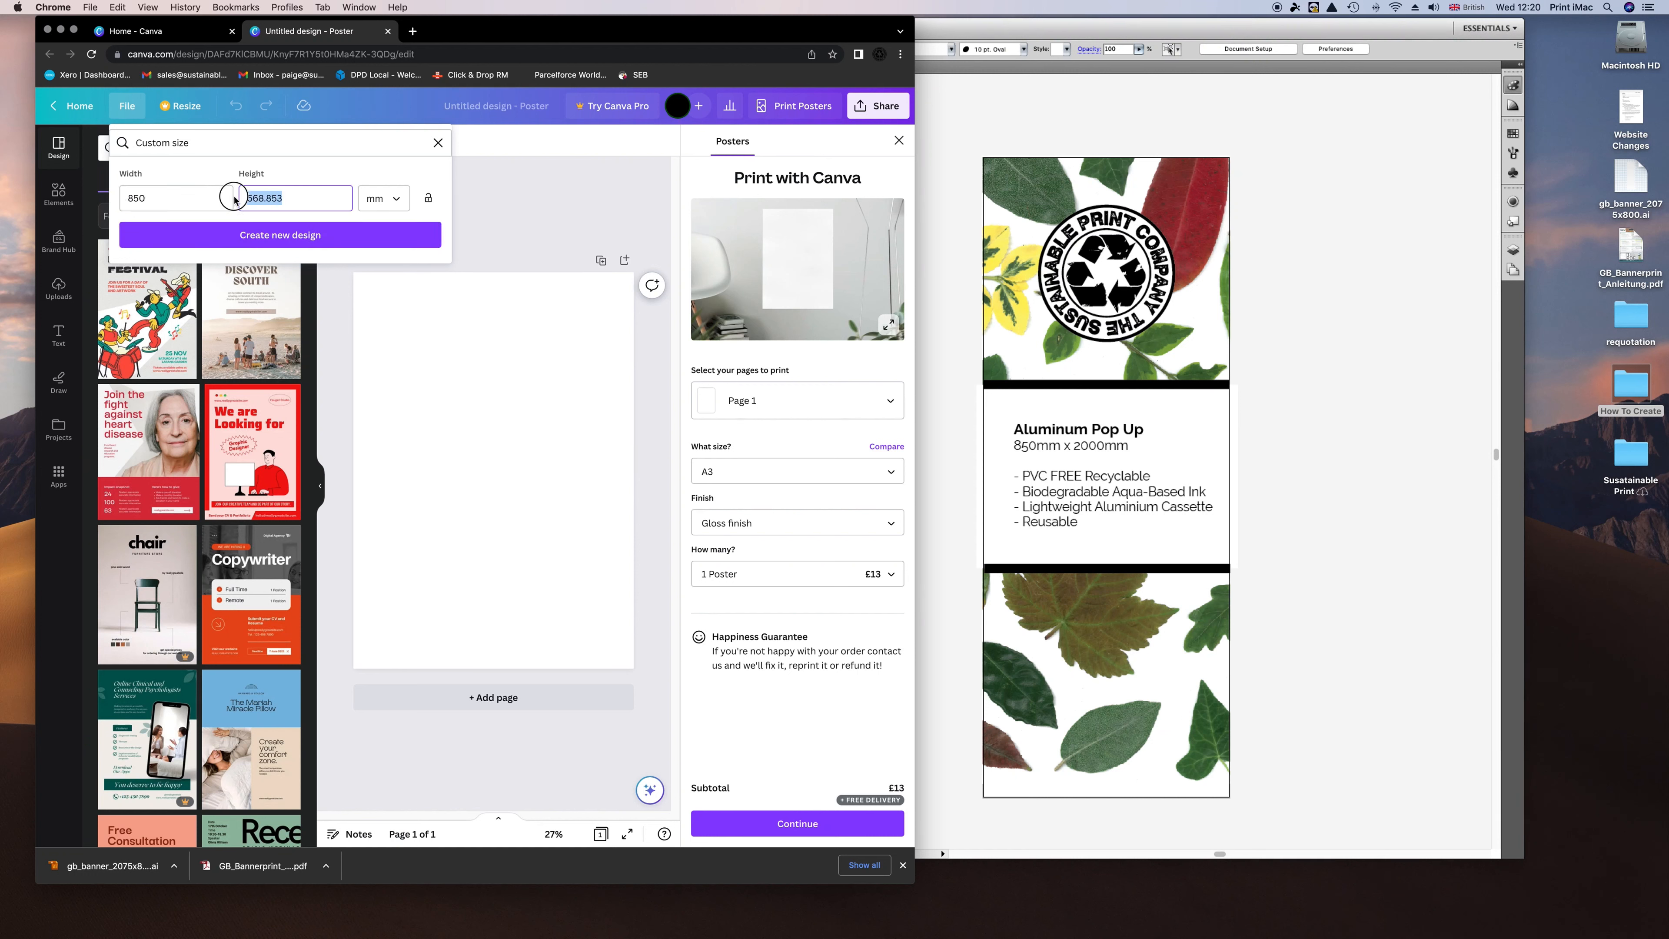
pyautogui.write('2150')
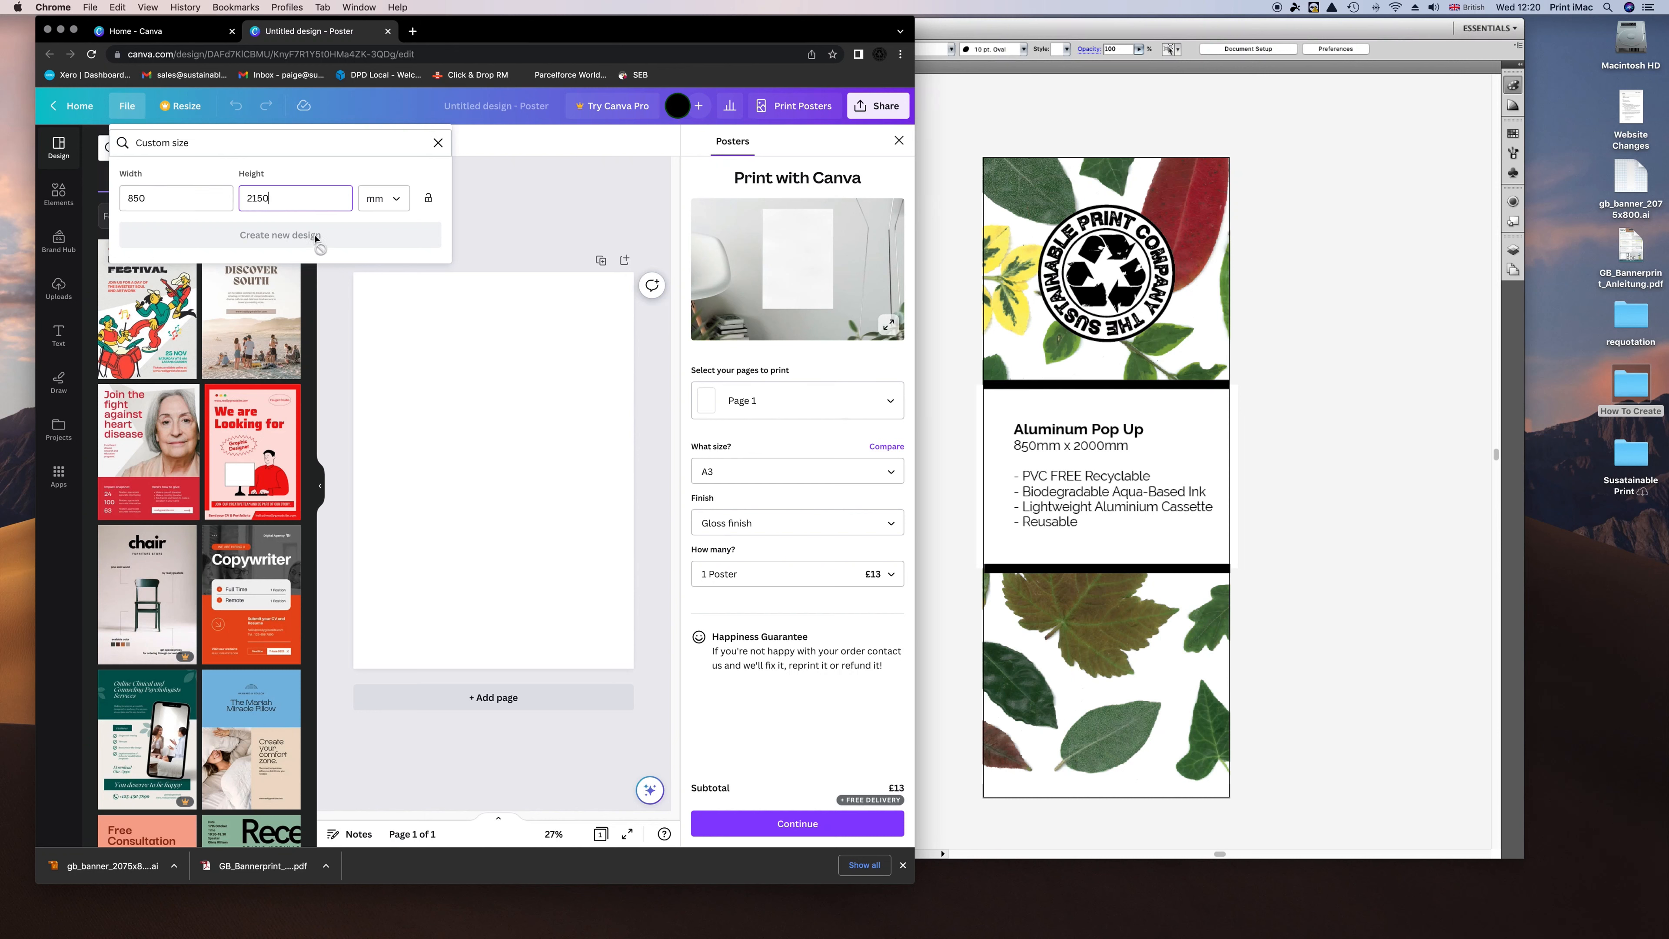
pyautogui.click(273, 245)
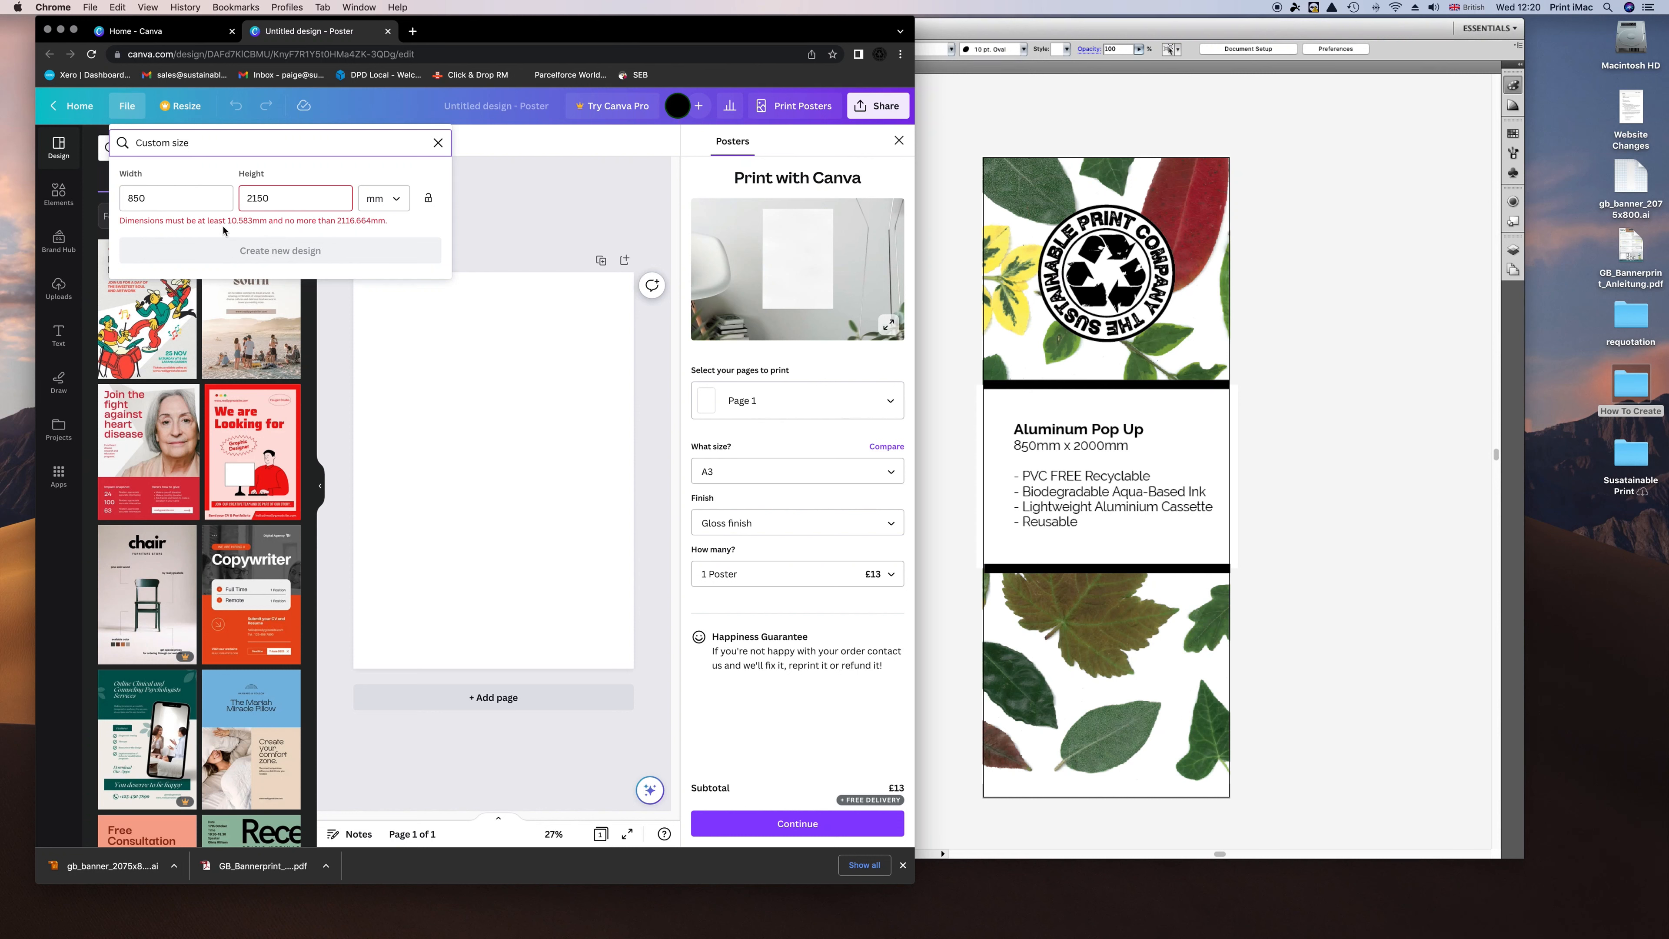
# Change the custom size to 425 × 1075 mm and create the half-scale design.
pyautogui.click(290, 200)
pyautogui.press('BackSpace')
pyautogui.press('BackSpace')
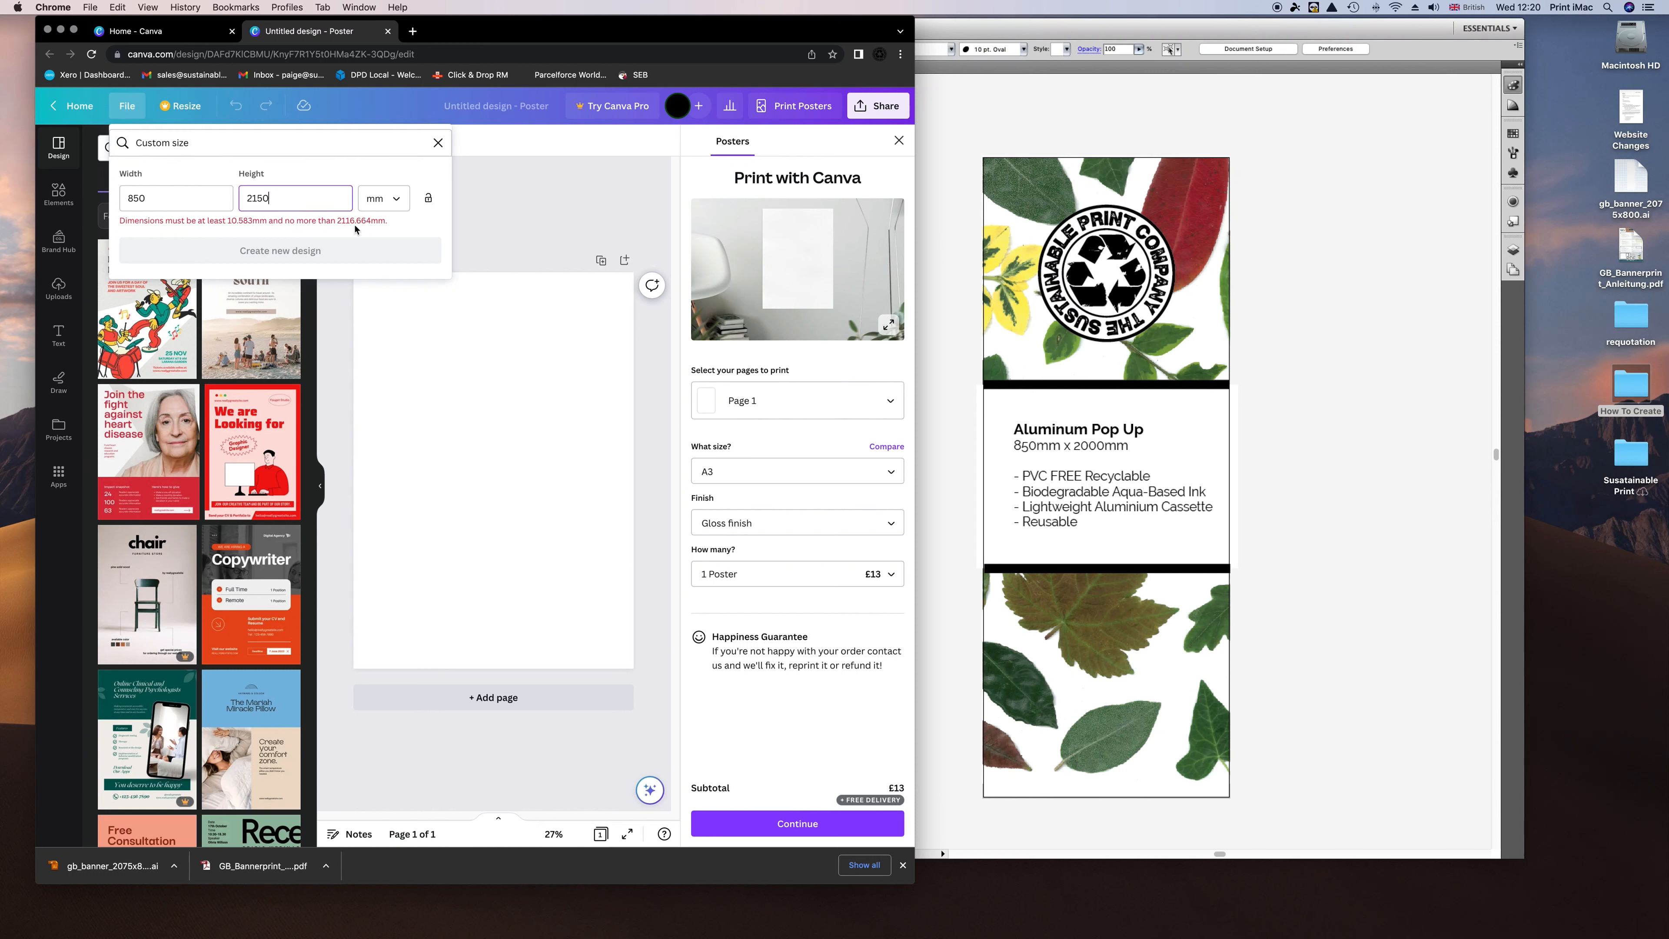
pyautogui.write('00')
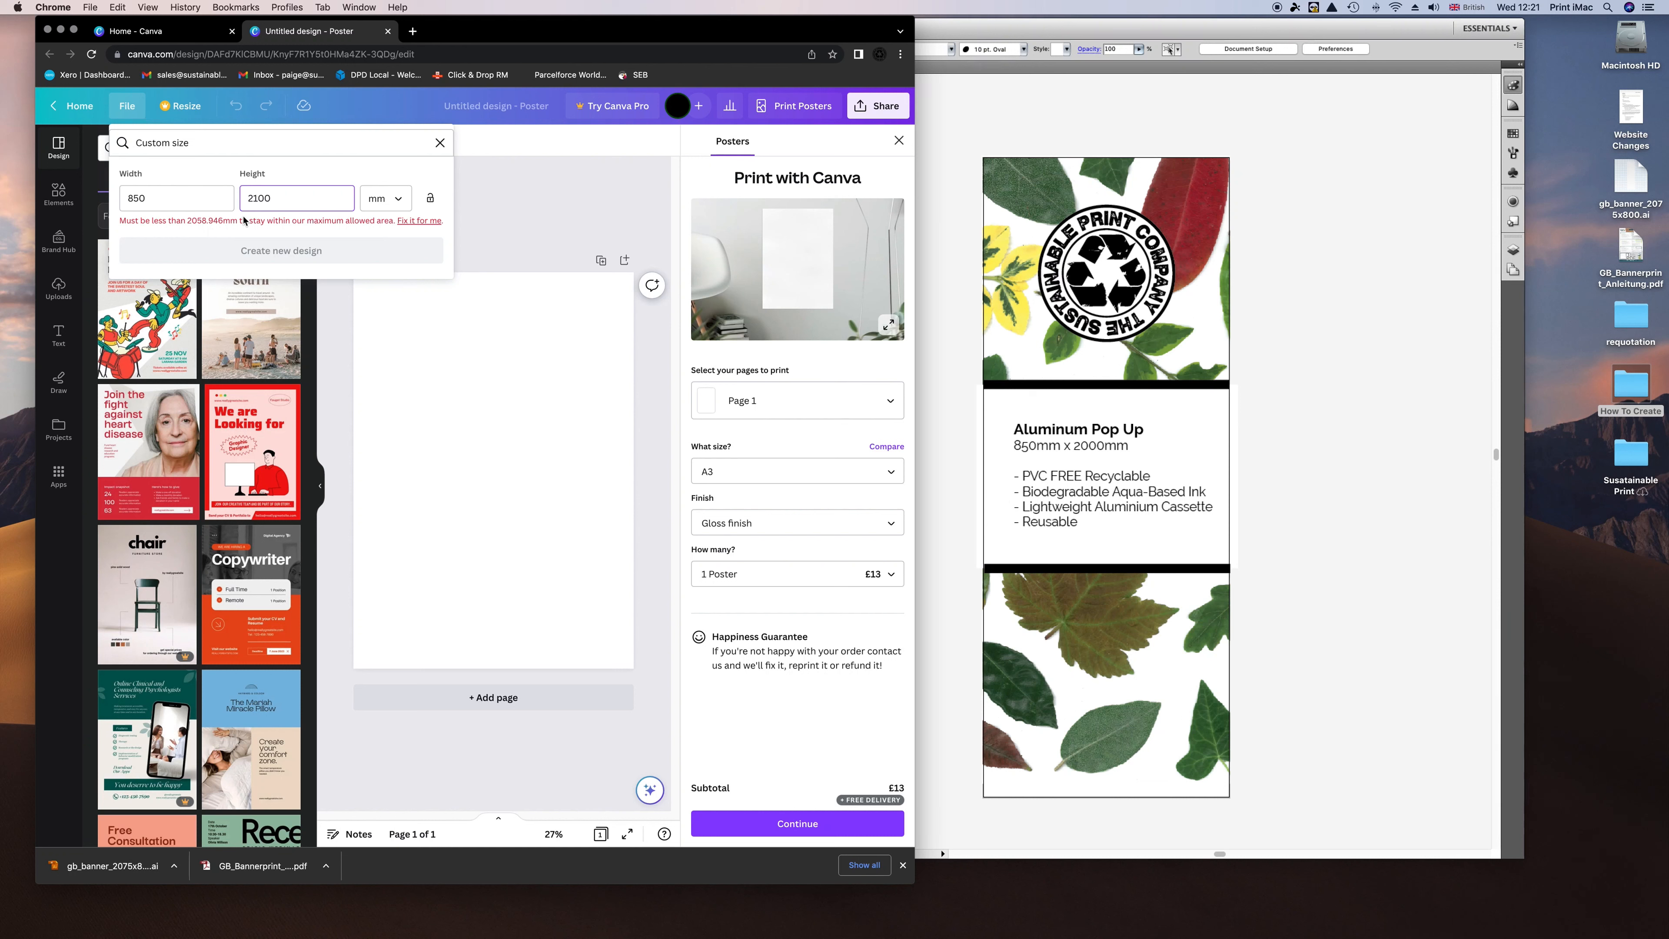
pyautogui.click(175, 200)
pyautogui.moveTo(172, 201); pyautogui.dragTo(112, 204)
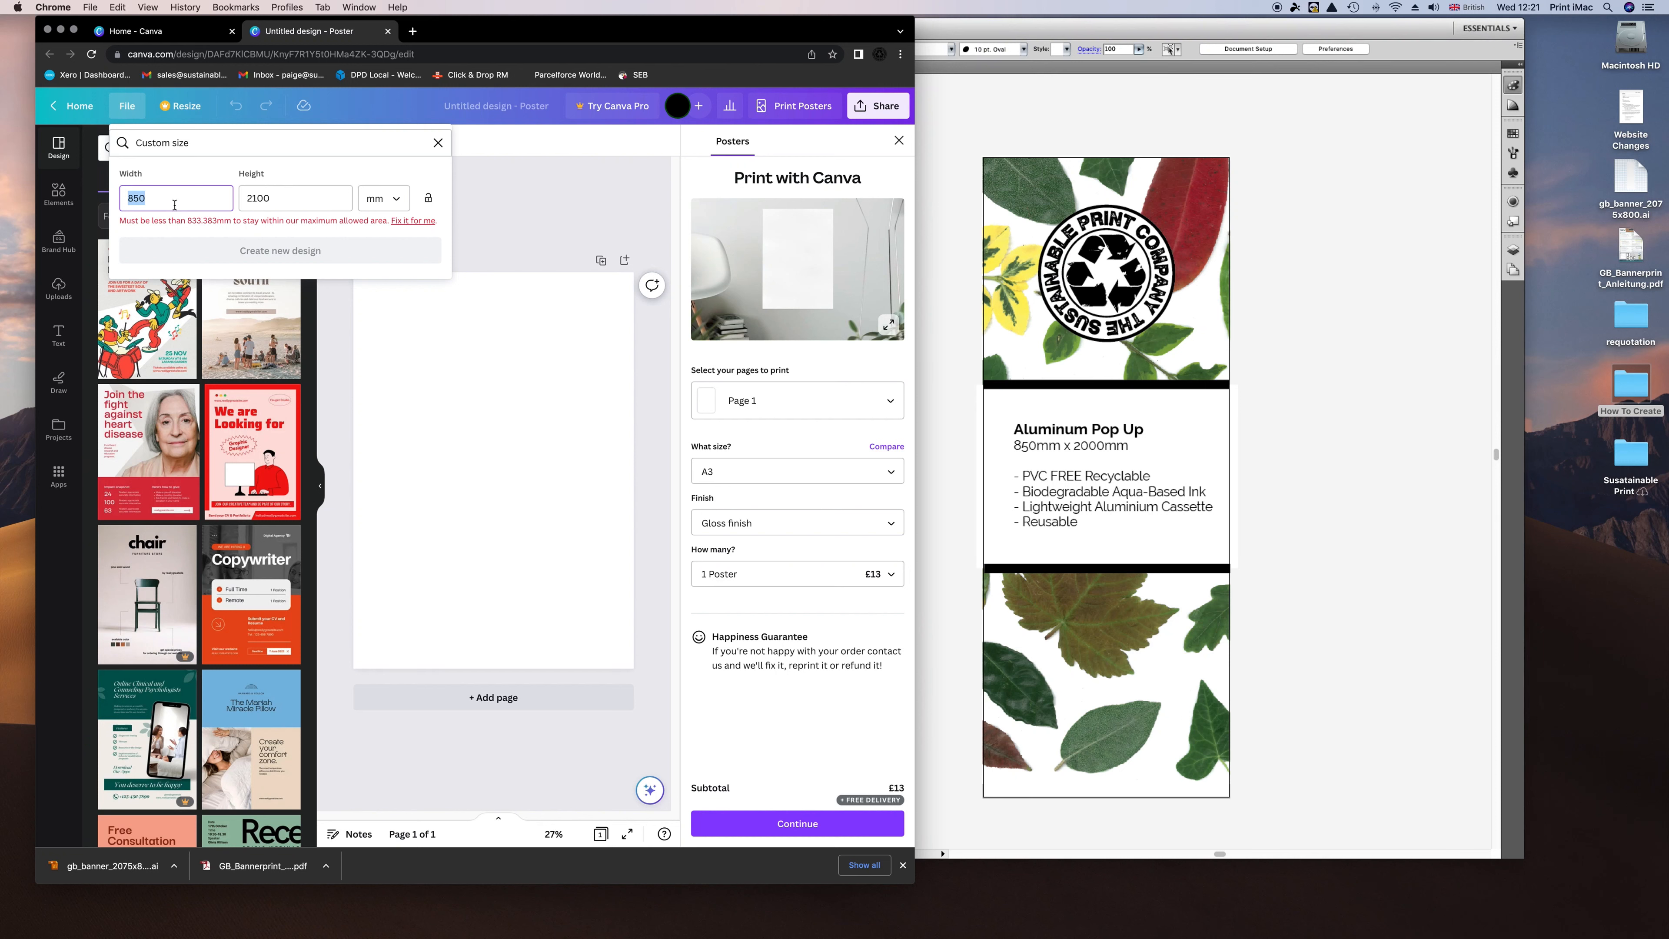
pyautogui.write('4')
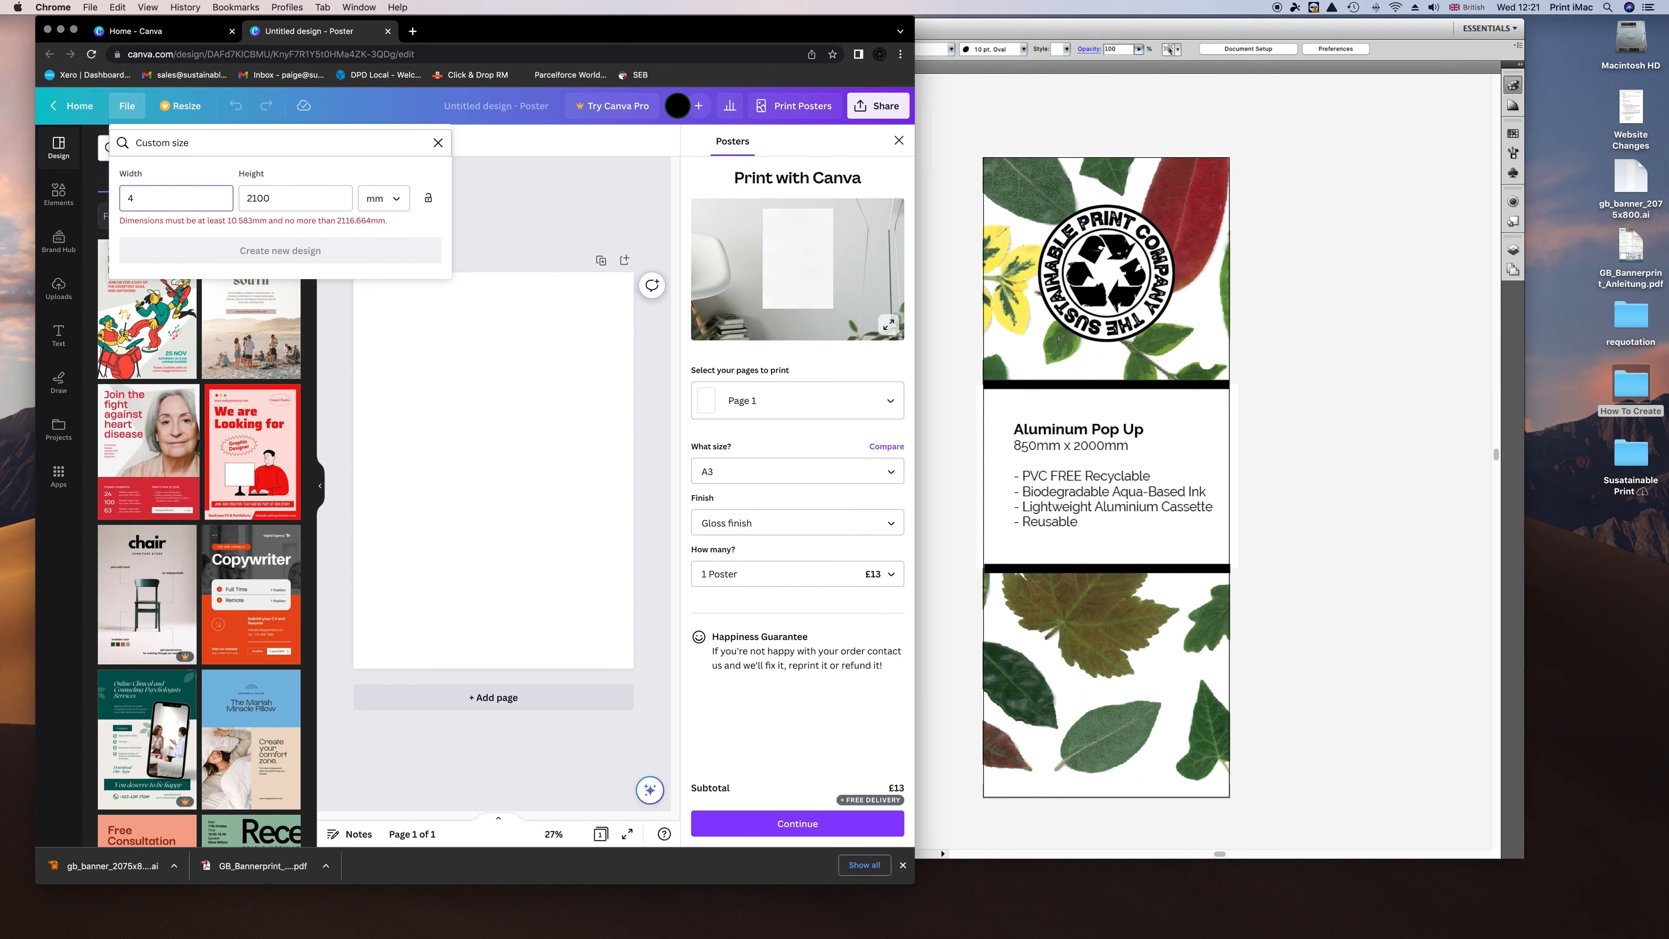
pyautogui.write('25')
pyautogui.press('Tab')
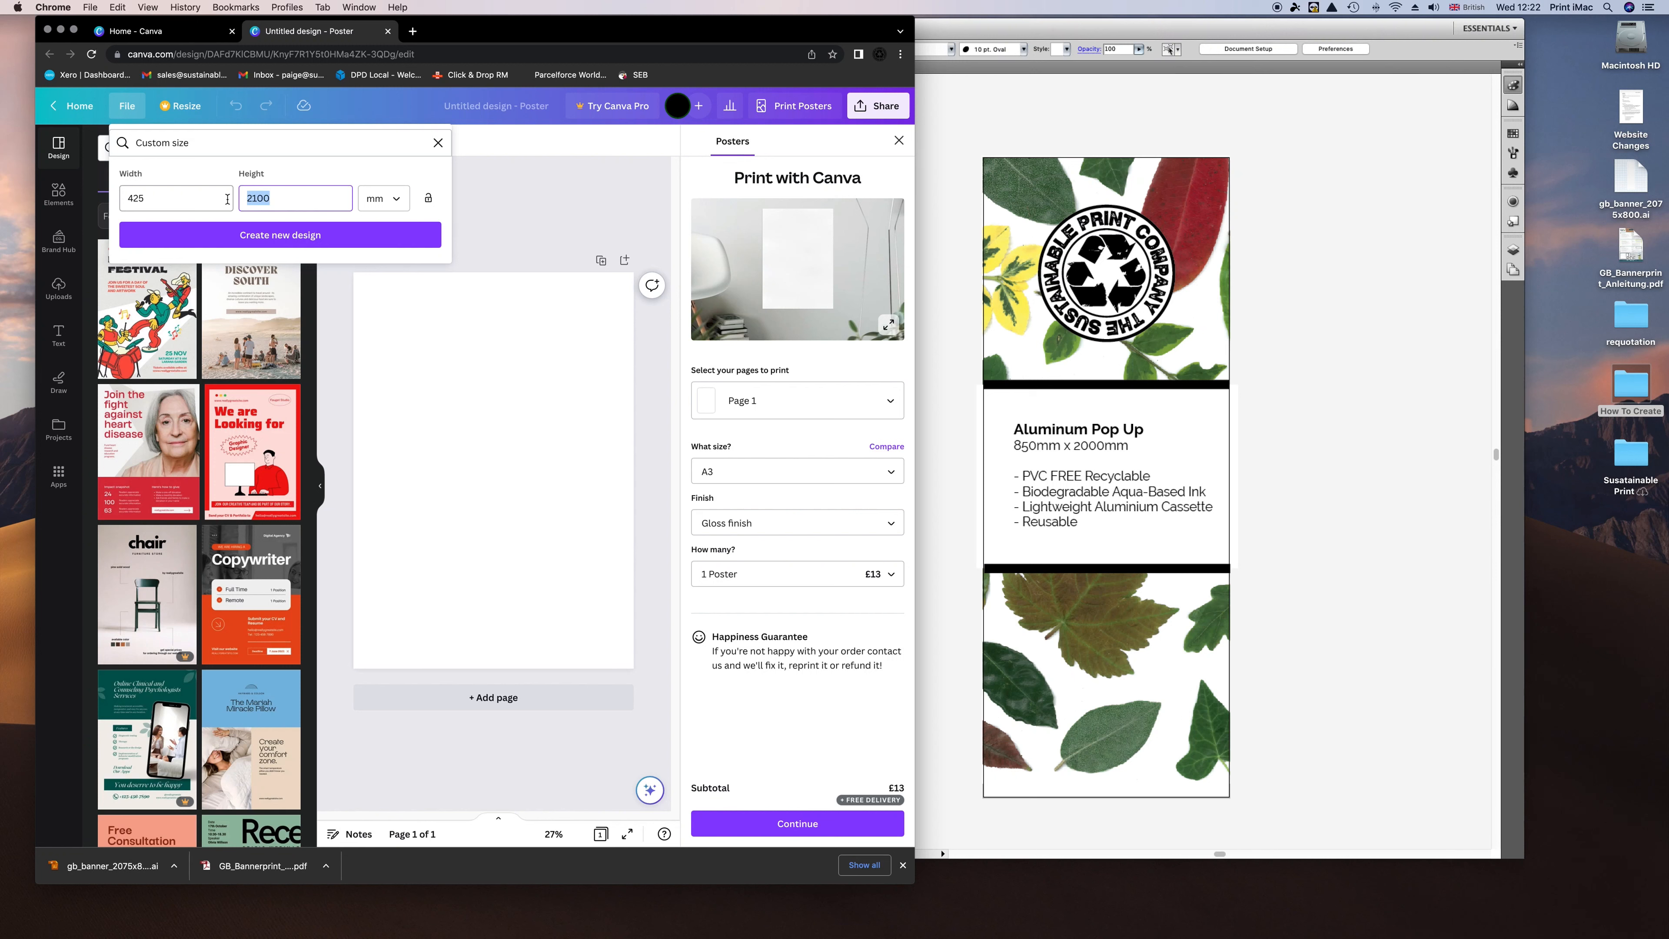
pyautogui.write('1075')
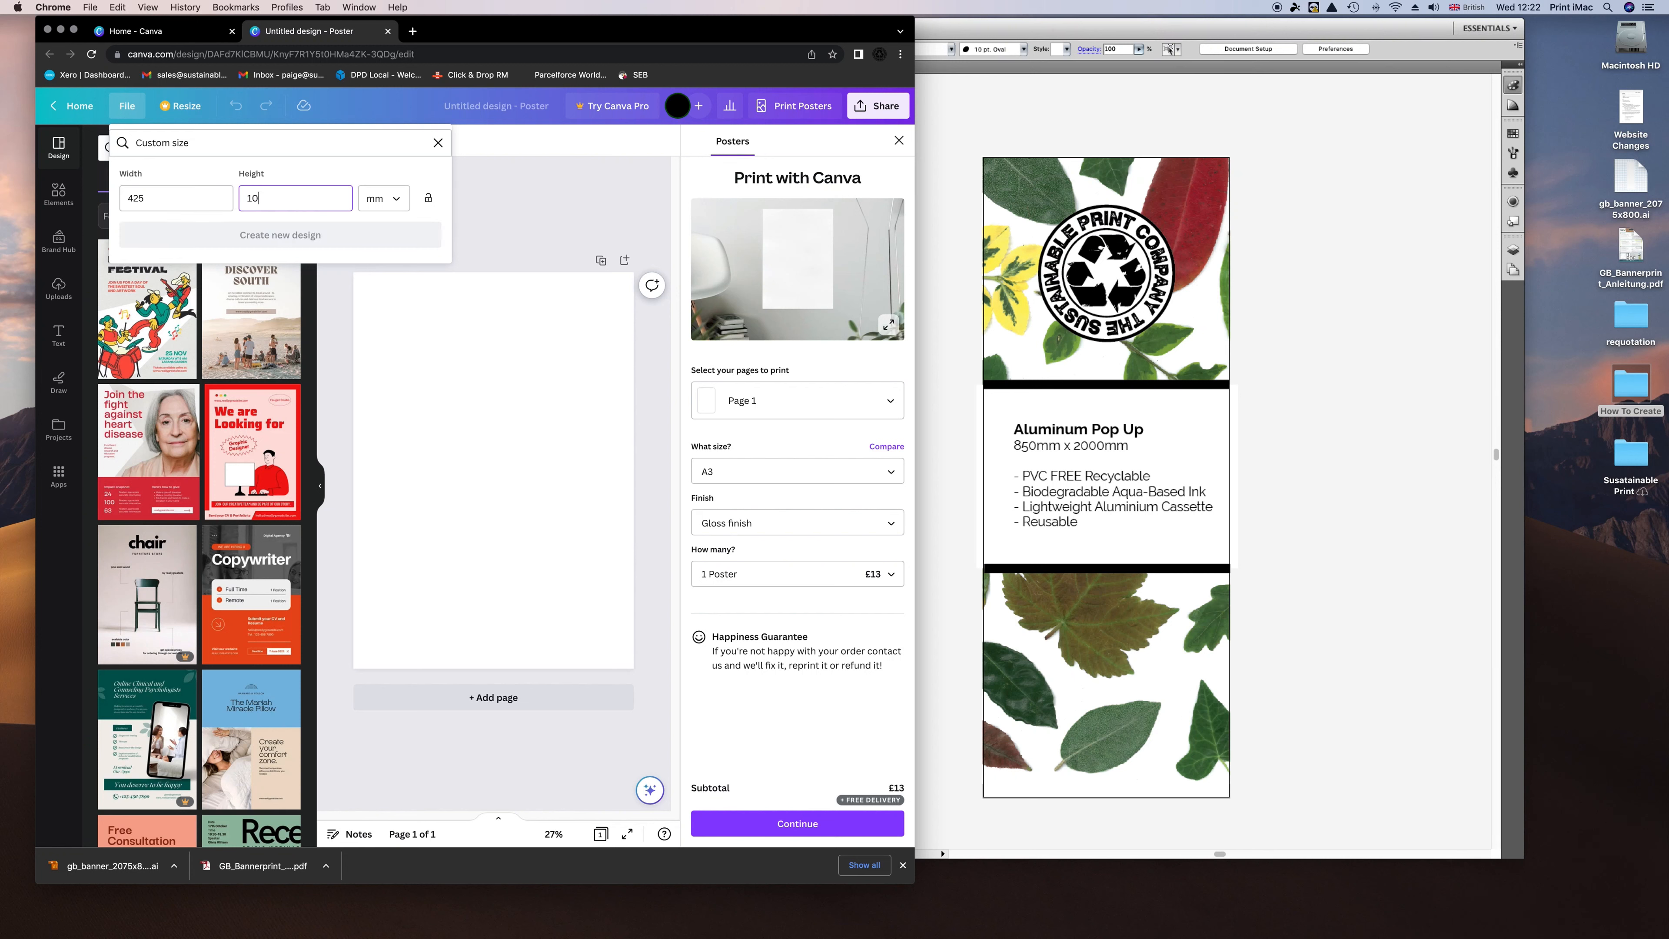
pyautogui.click(172, 198)
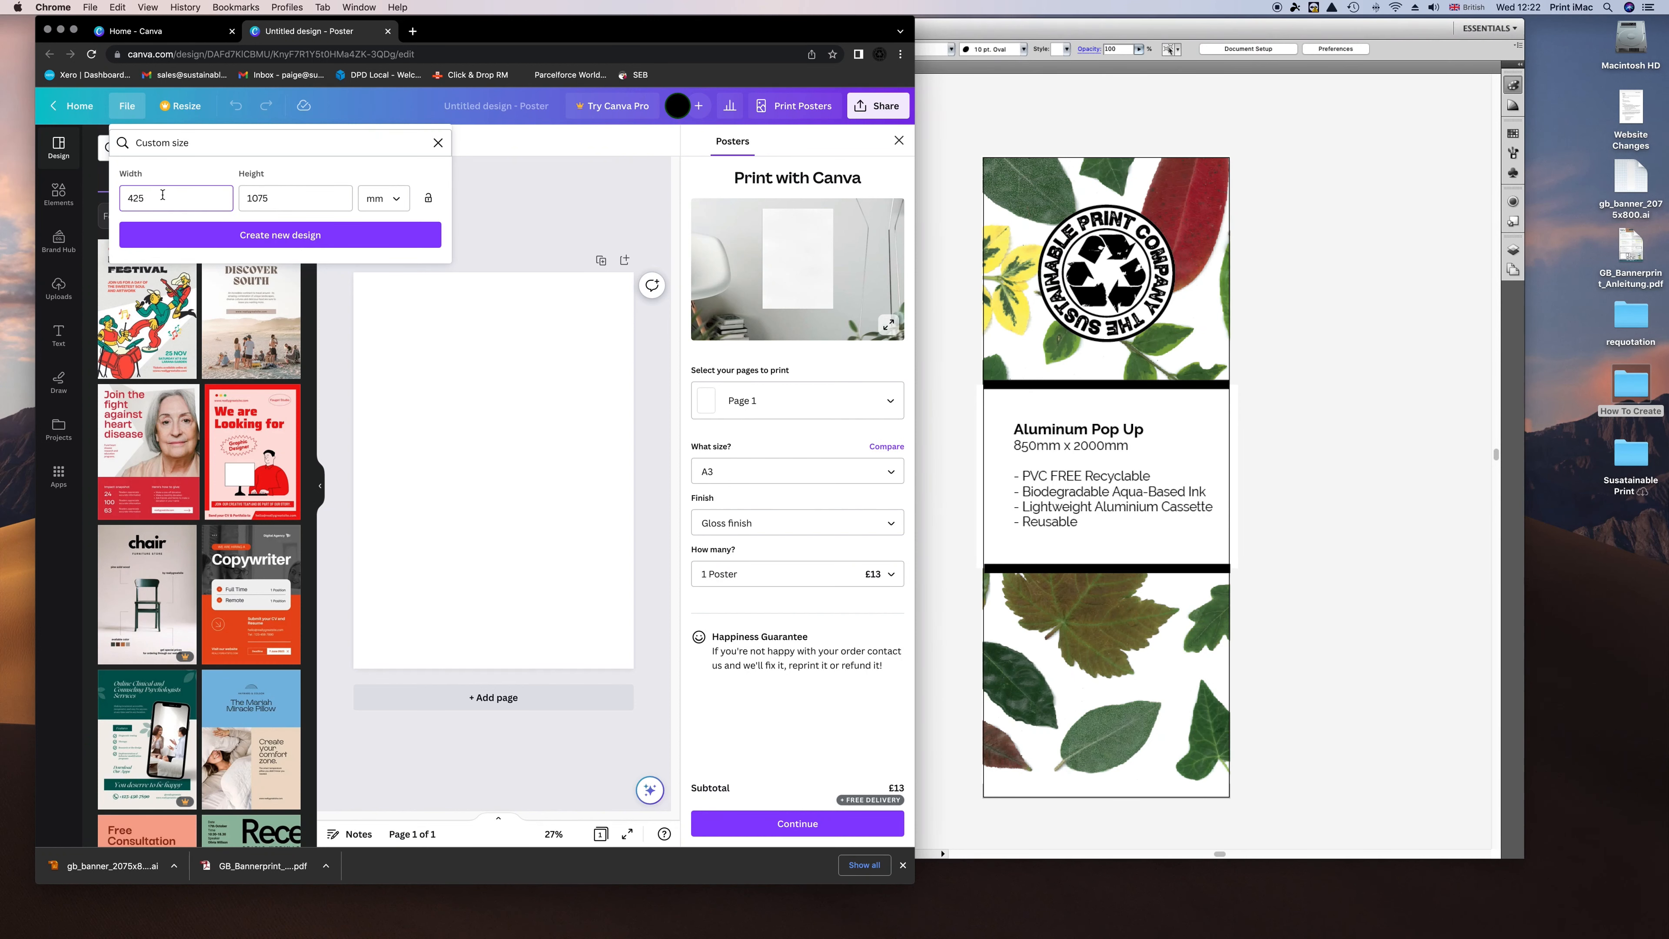
pyautogui.click(281, 236)
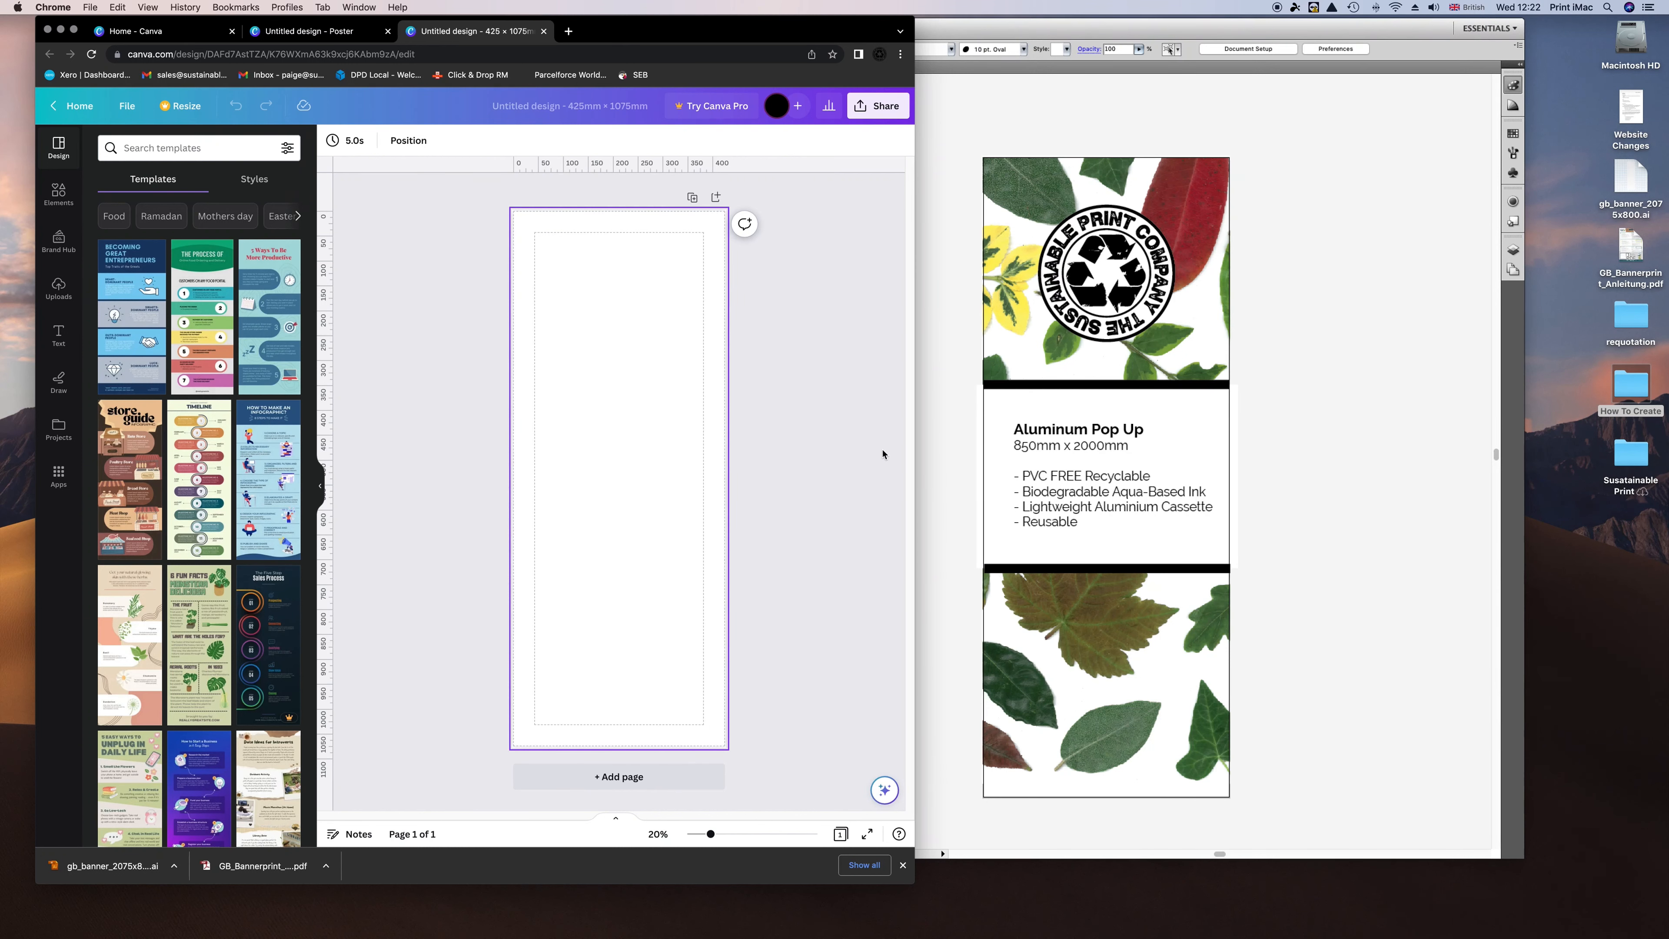
# Move the Illustrator banner window aside and bring the Canva design back to front.
pyautogui.click(1076, 123)
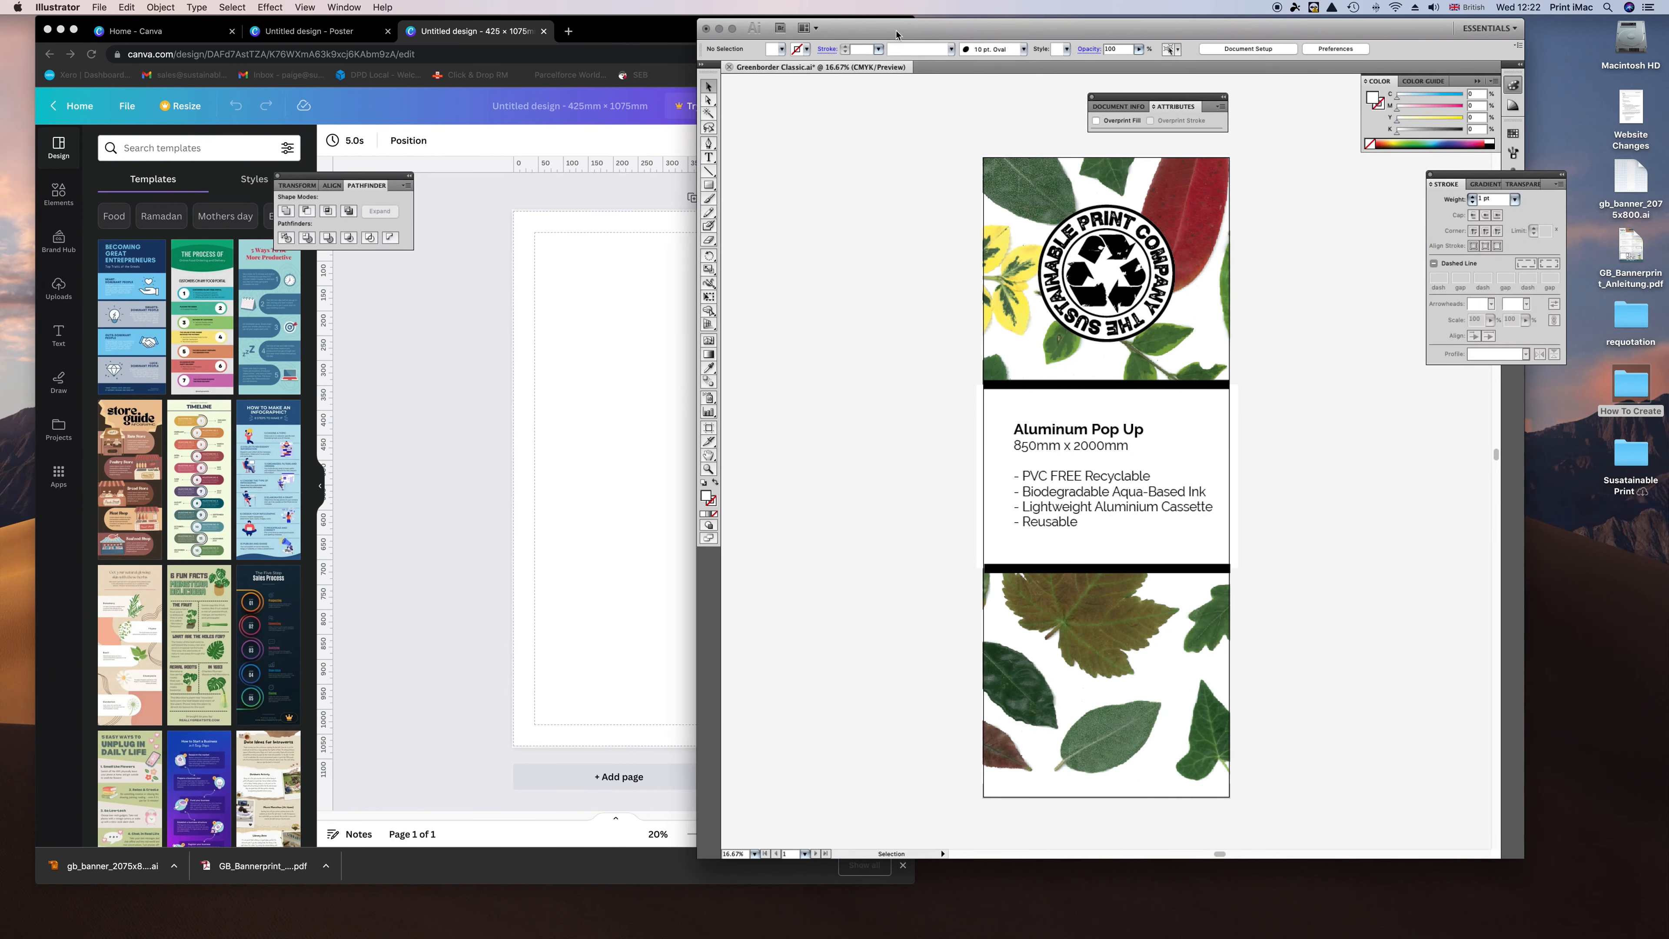
pyautogui.moveTo(897, 34); pyautogui.dragTo(950, 32)
pyautogui.click(642, 342)
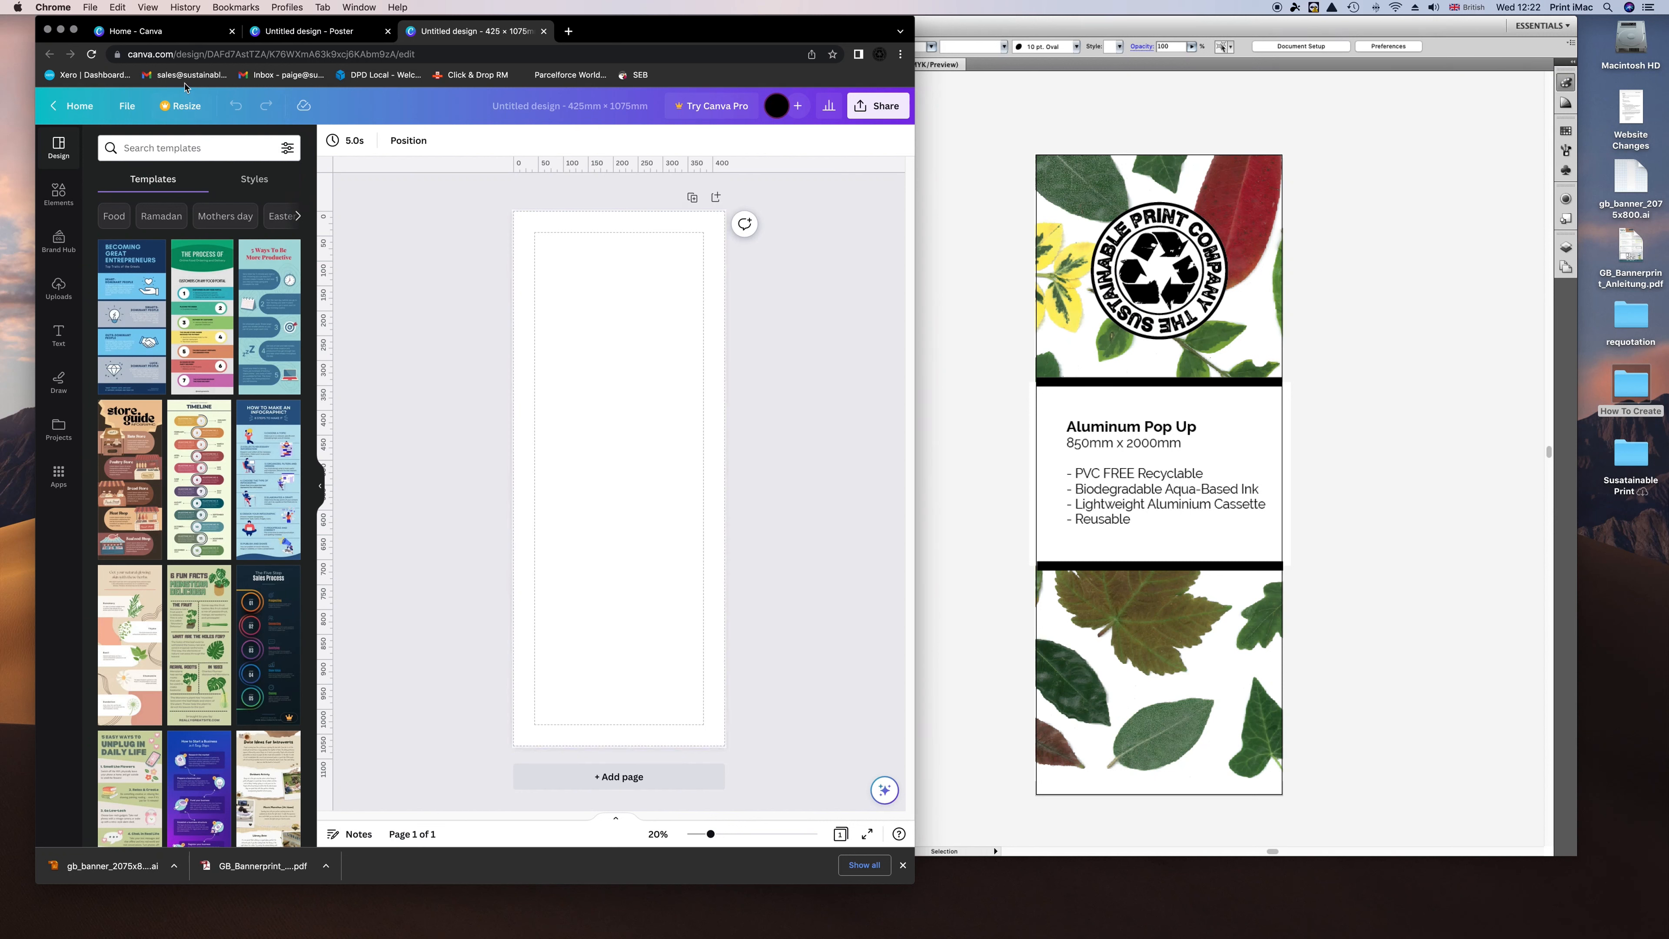
# Import SKM_C754e20052214130.pdf from Desktop > How To Create > Images.
pyautogui.click(127, 106)
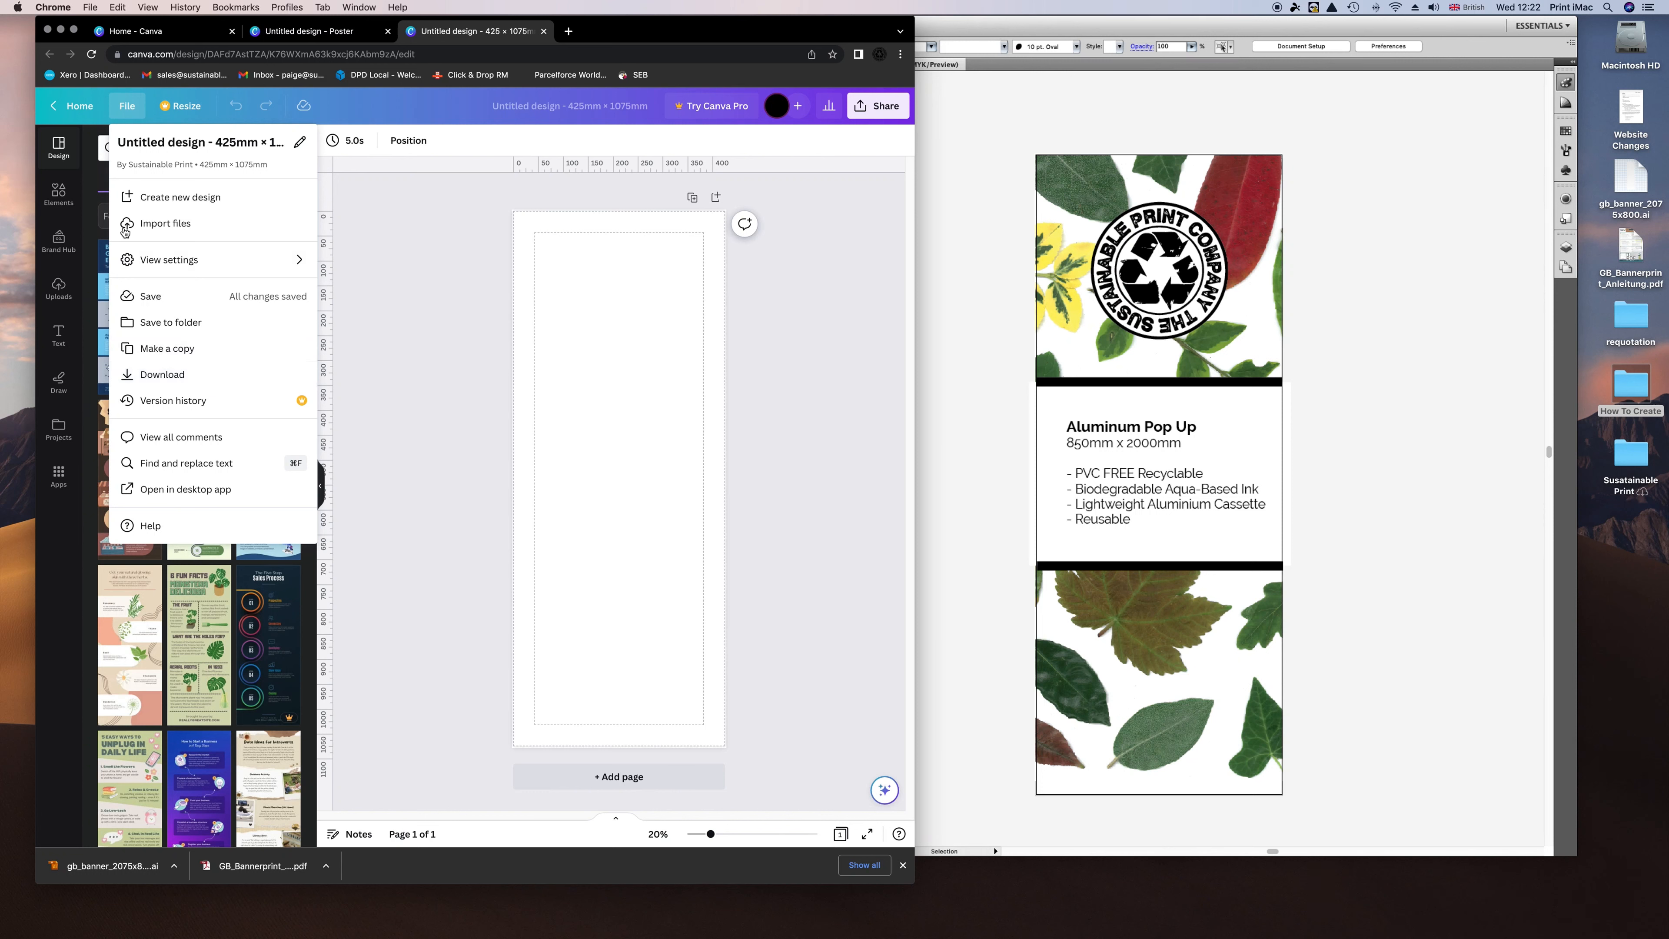
pyautogui.click(164, 225)
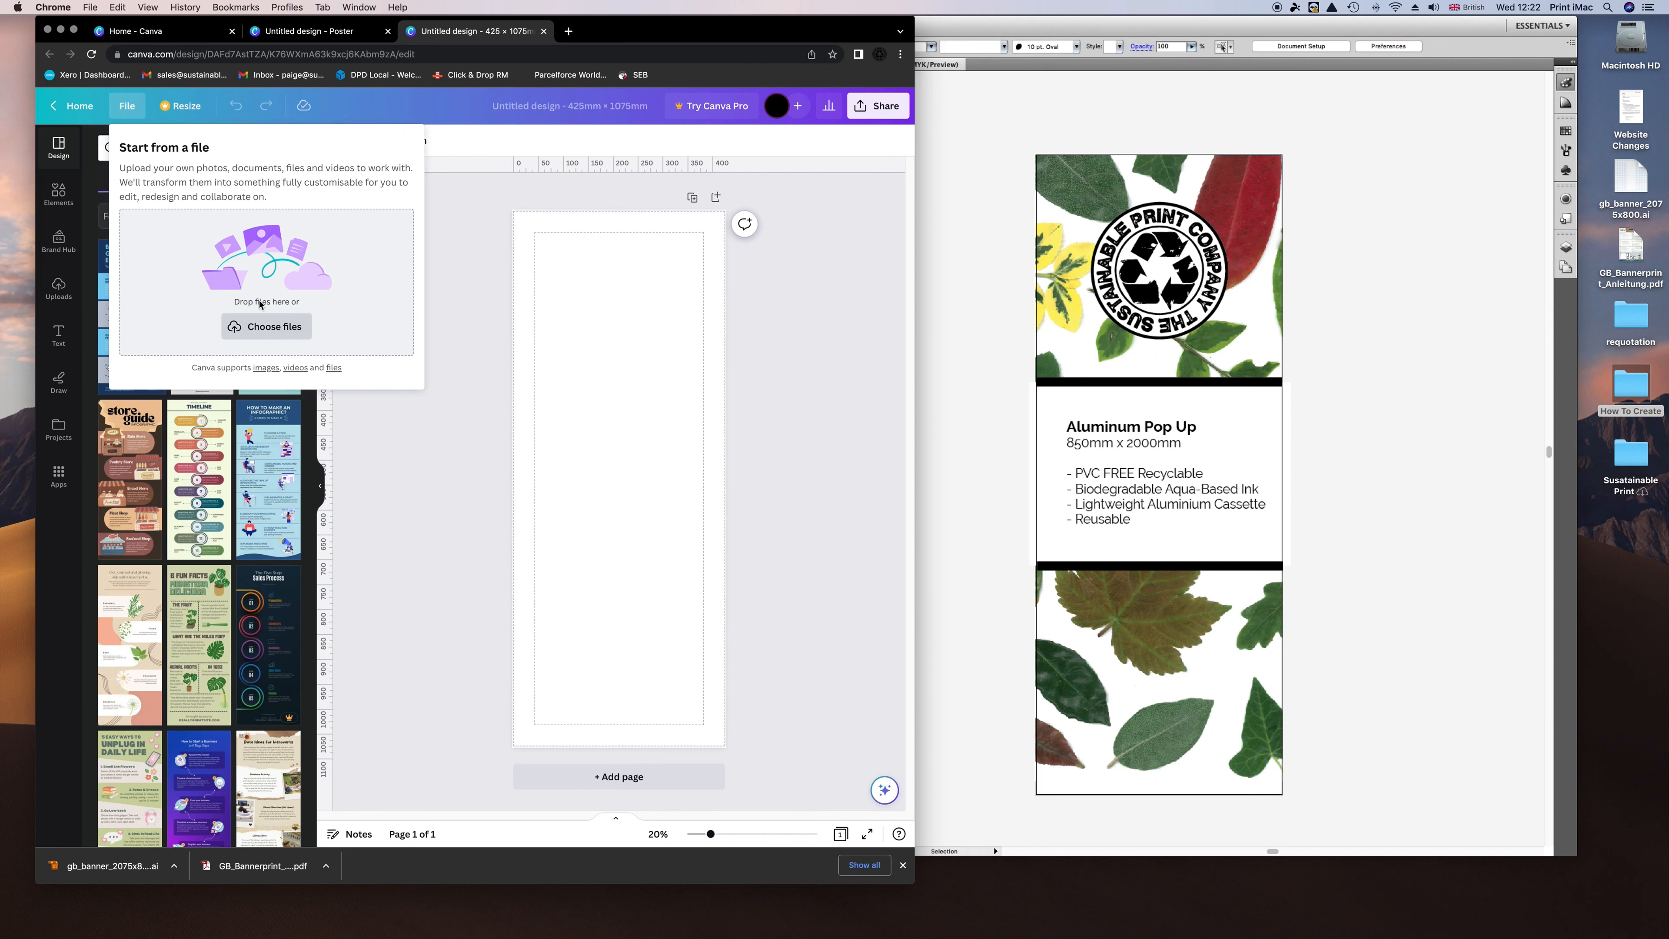
pyautogui.click(304, 328)
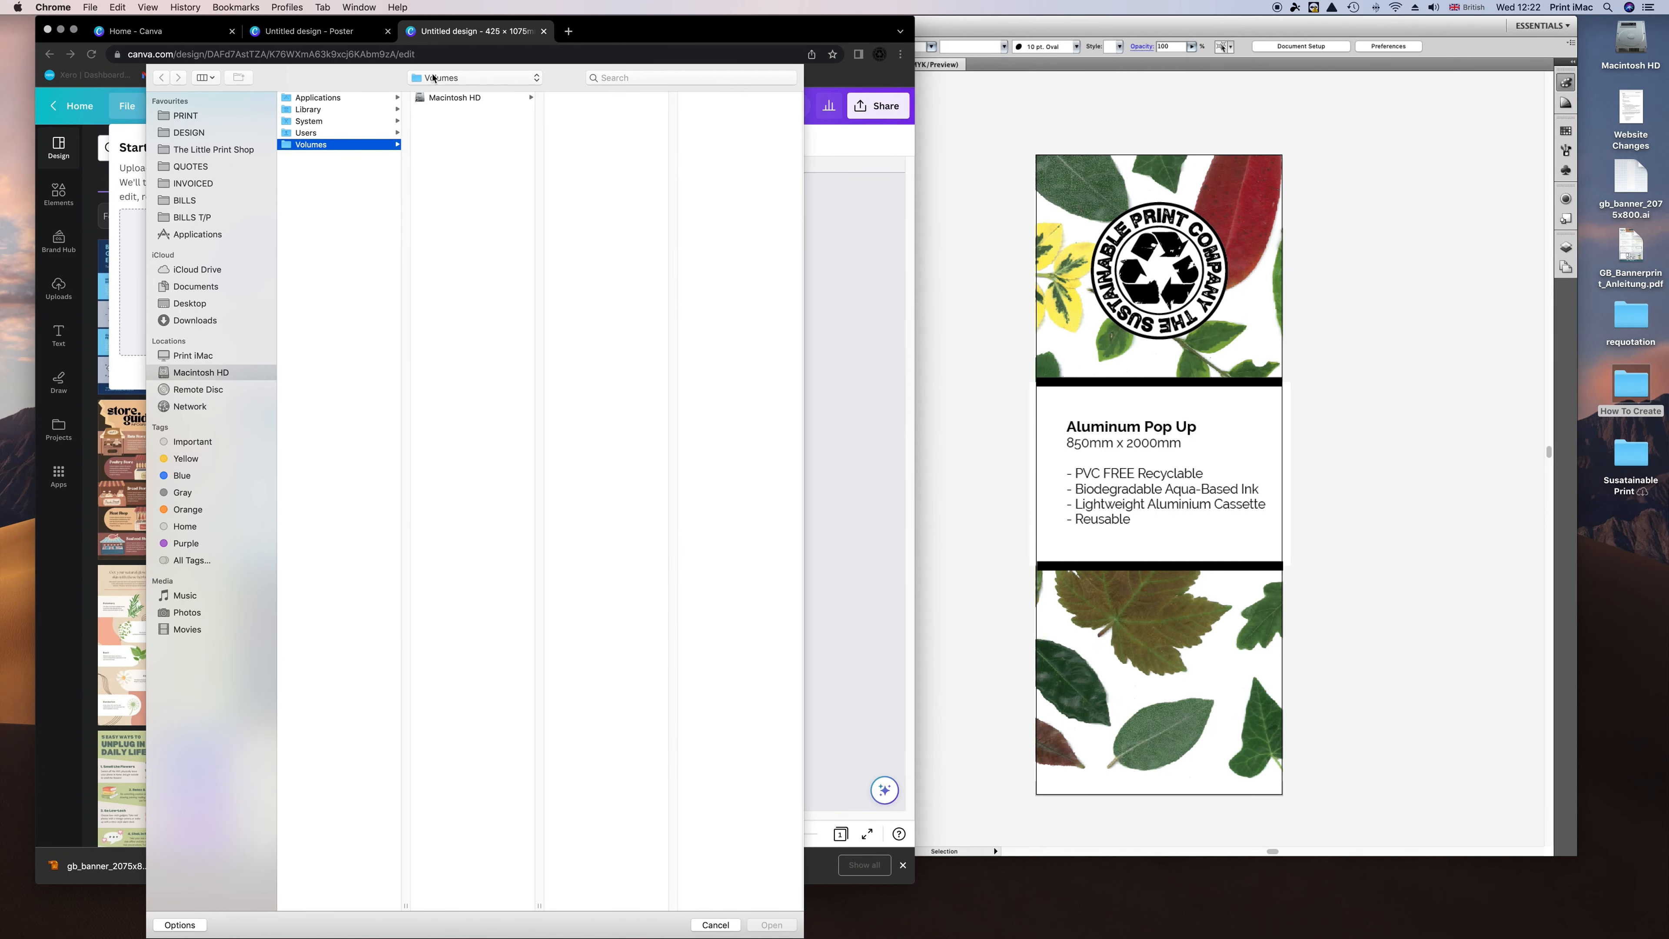
pyautogui.click(197, 303)
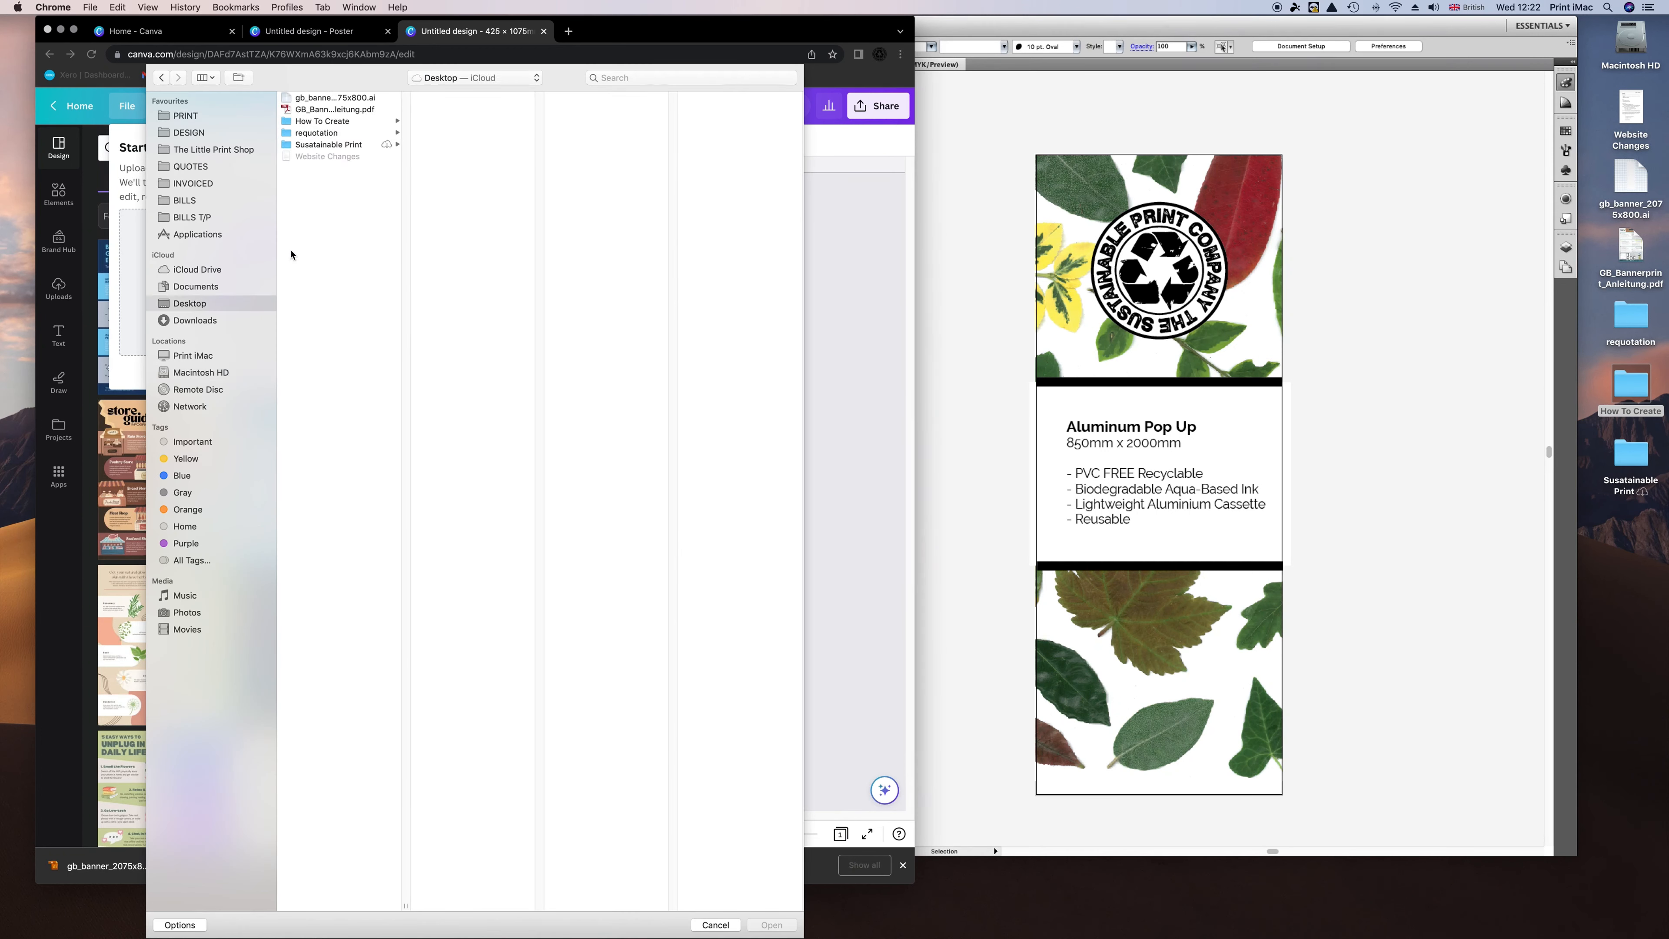
pyautogui.click(322, 121)
pyautogui.click(503, 110)
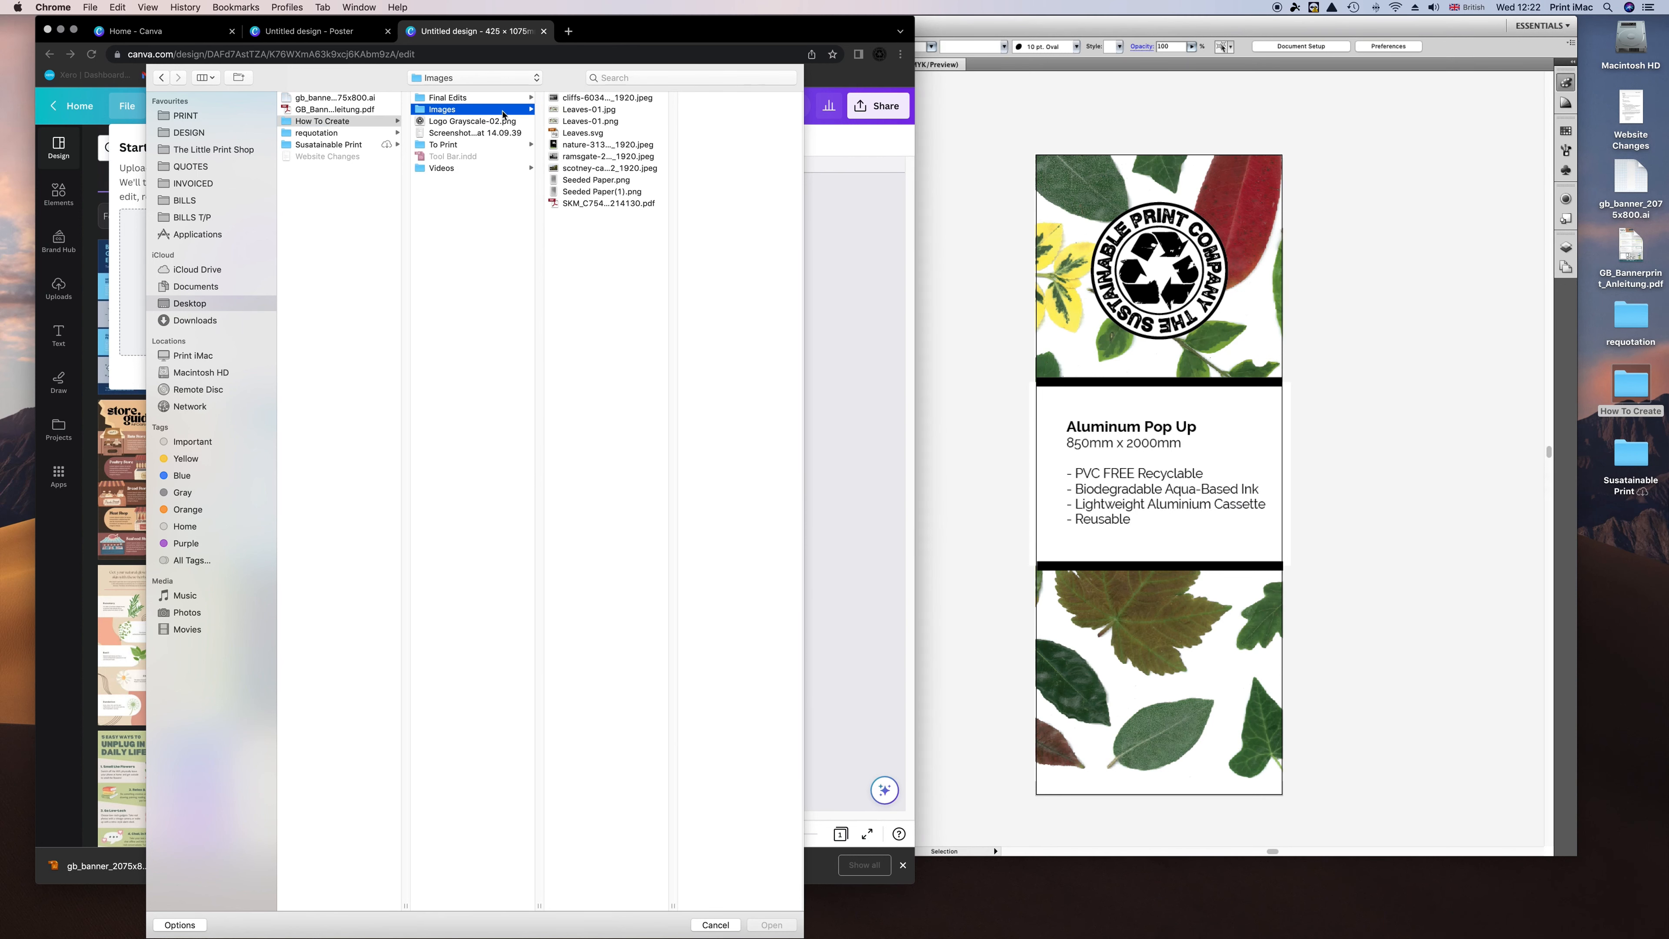
pyautogui.click(581, 203)
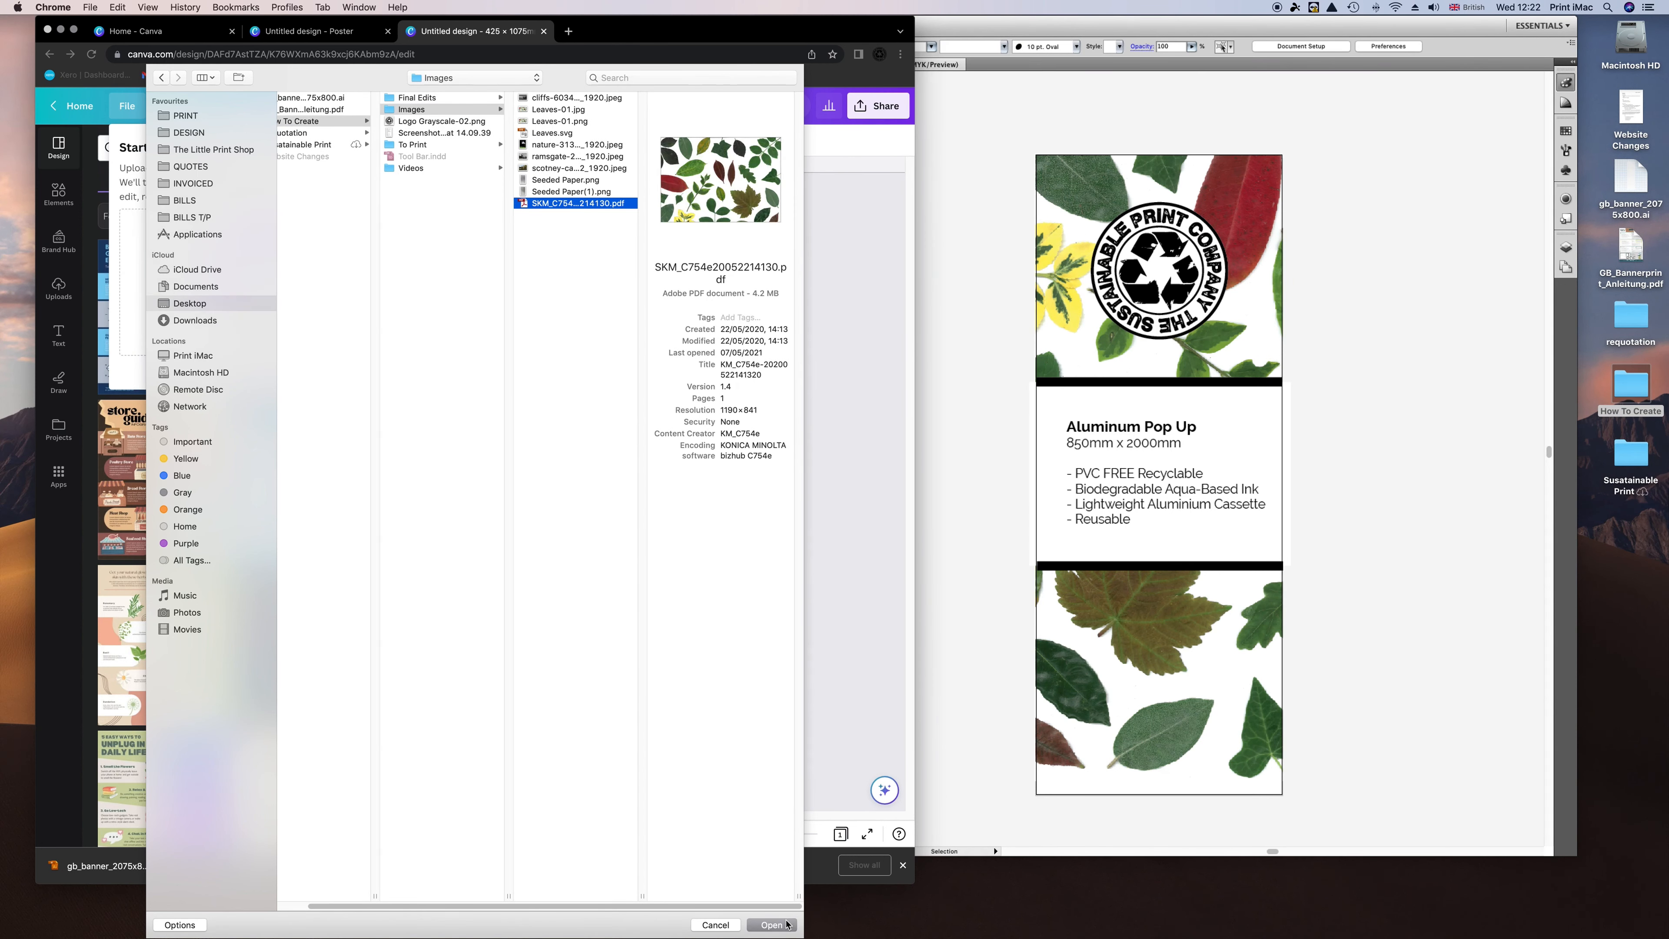
pyautogui.click(772, 924)
pyautogui.click(546, 319)
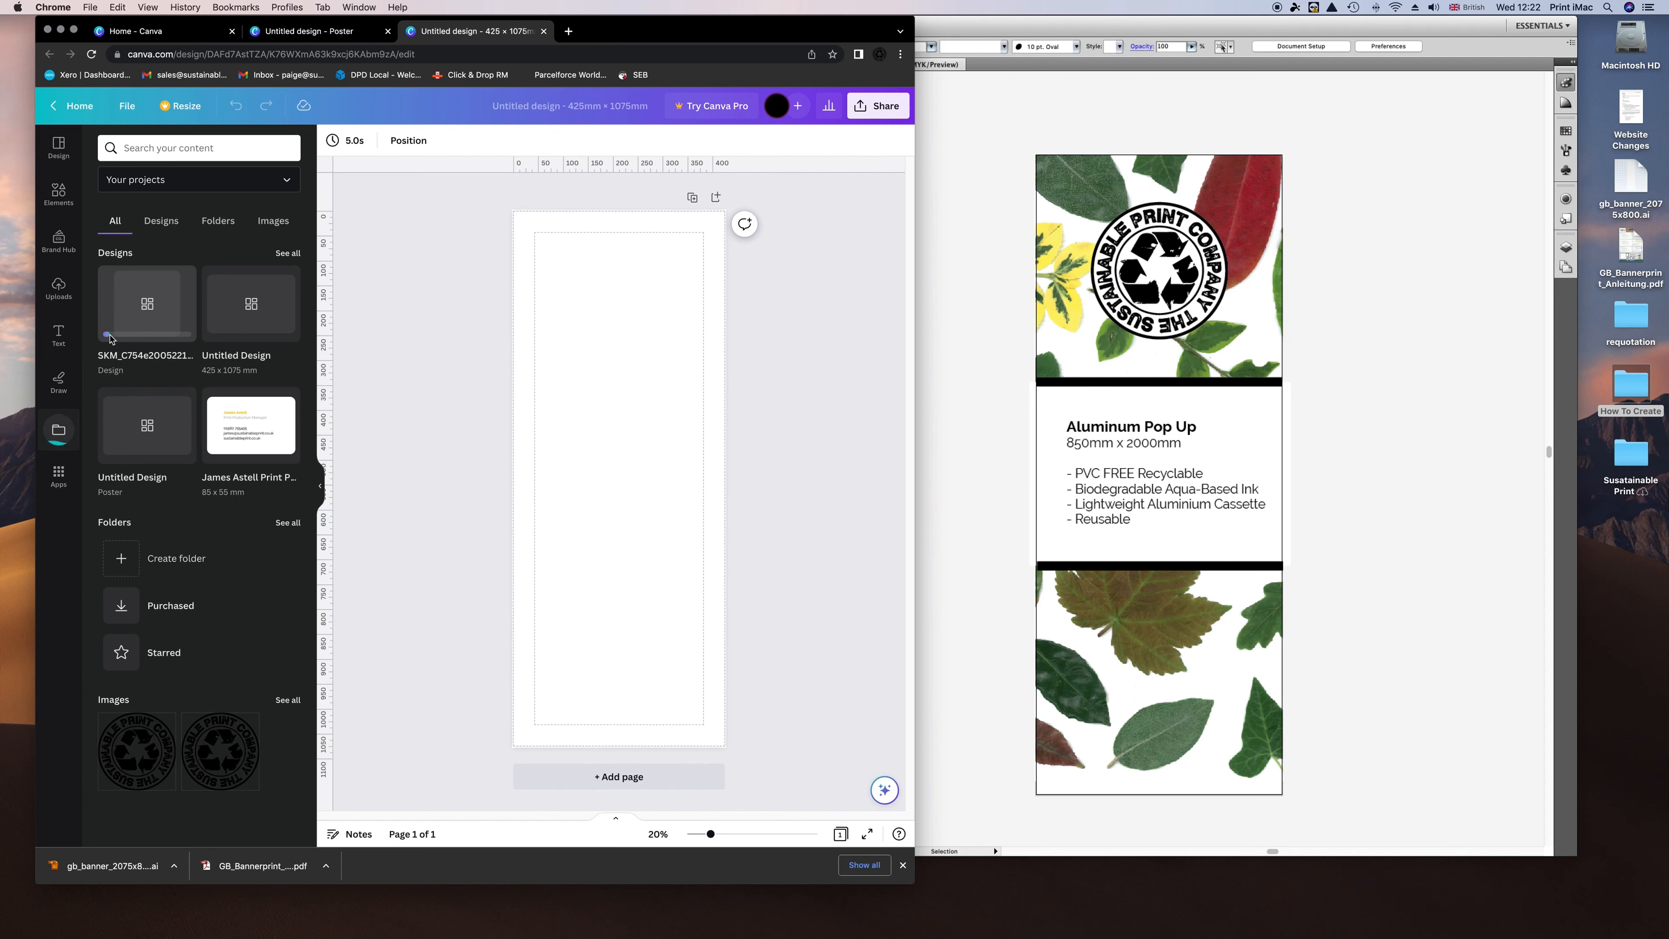
# Insert the SKM leaf design from Projects onto the blank page and select it.
pyautogui.moveTo(183, 455)
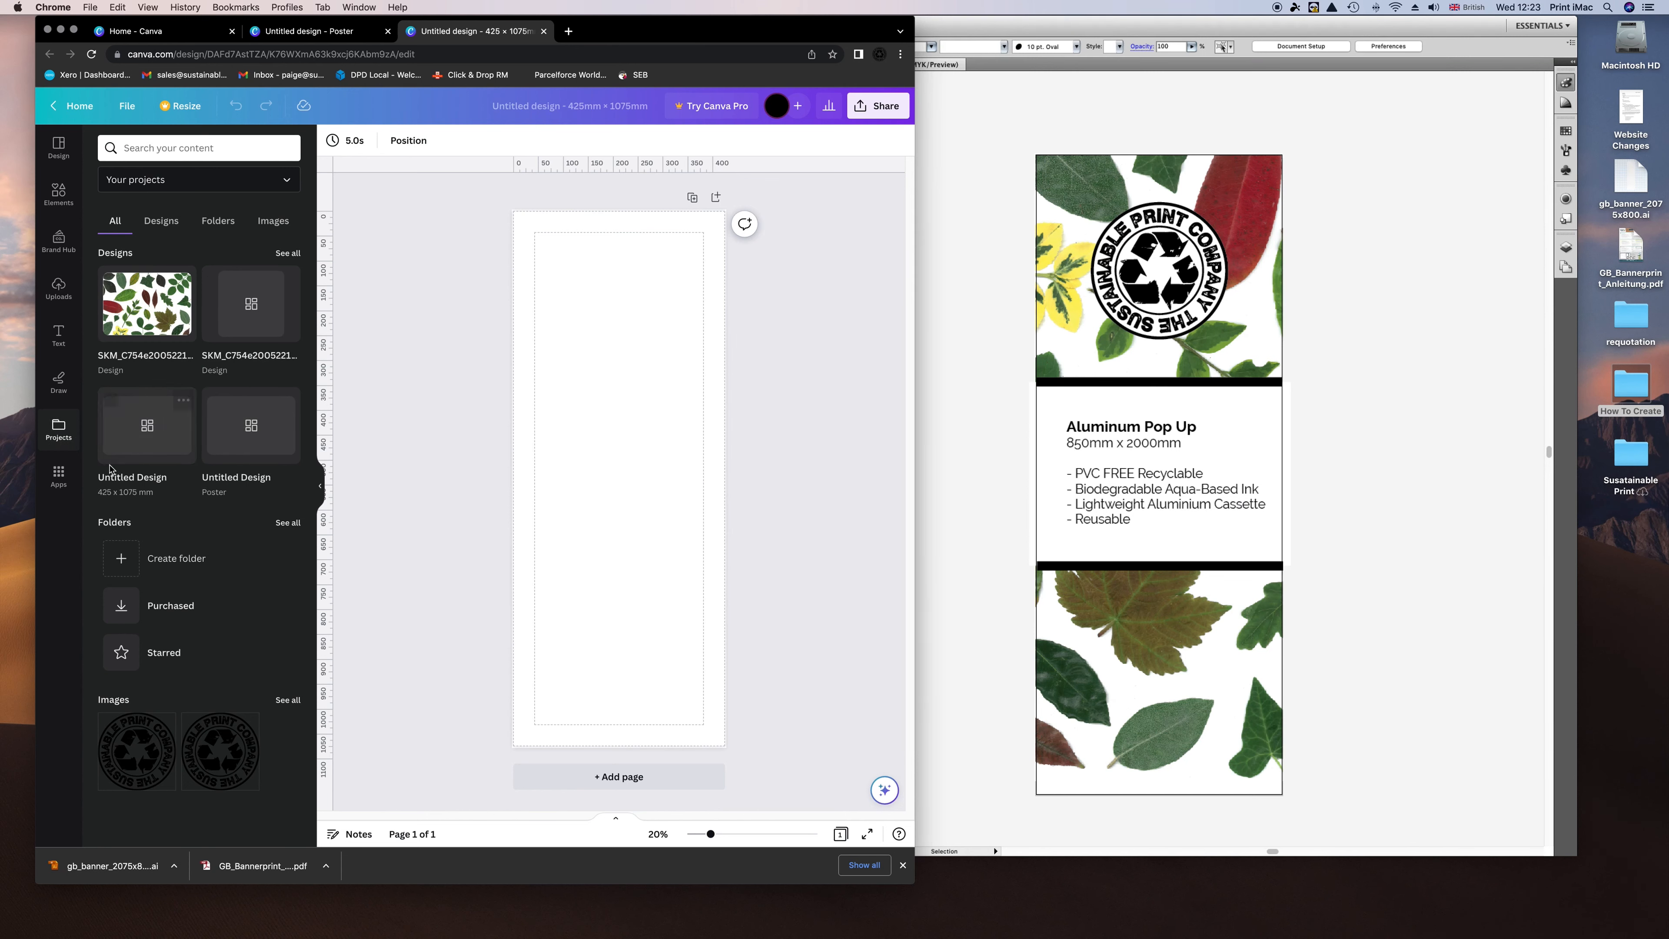
pyautogui.click(147, 303)
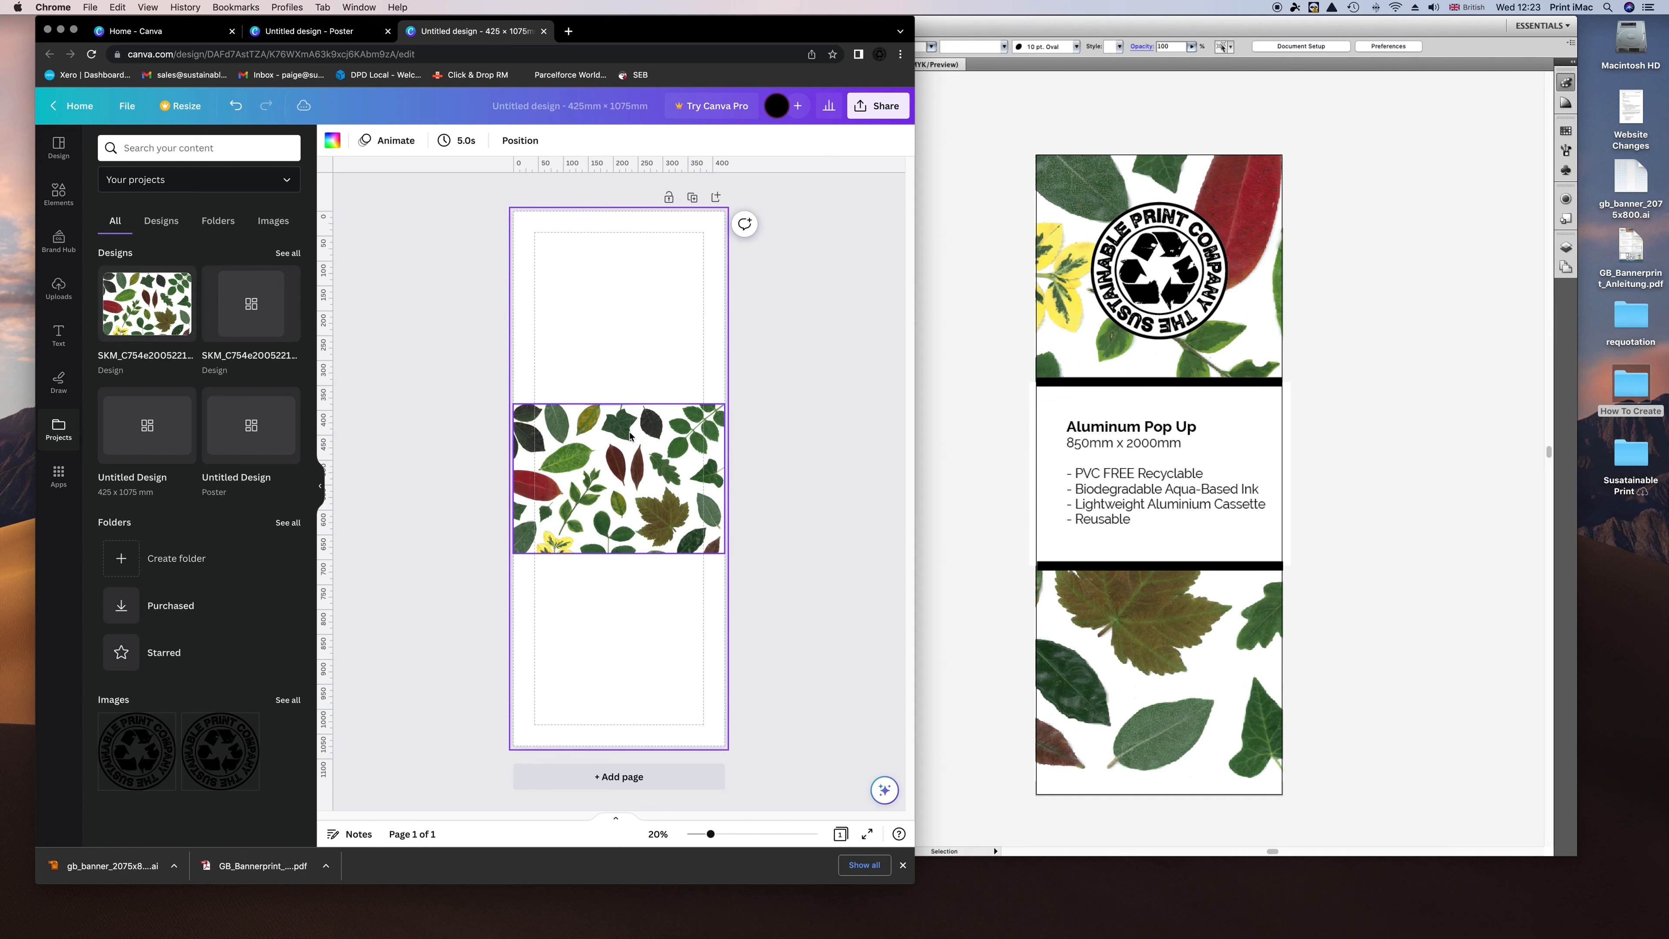
pyautogui.click(717, 414)
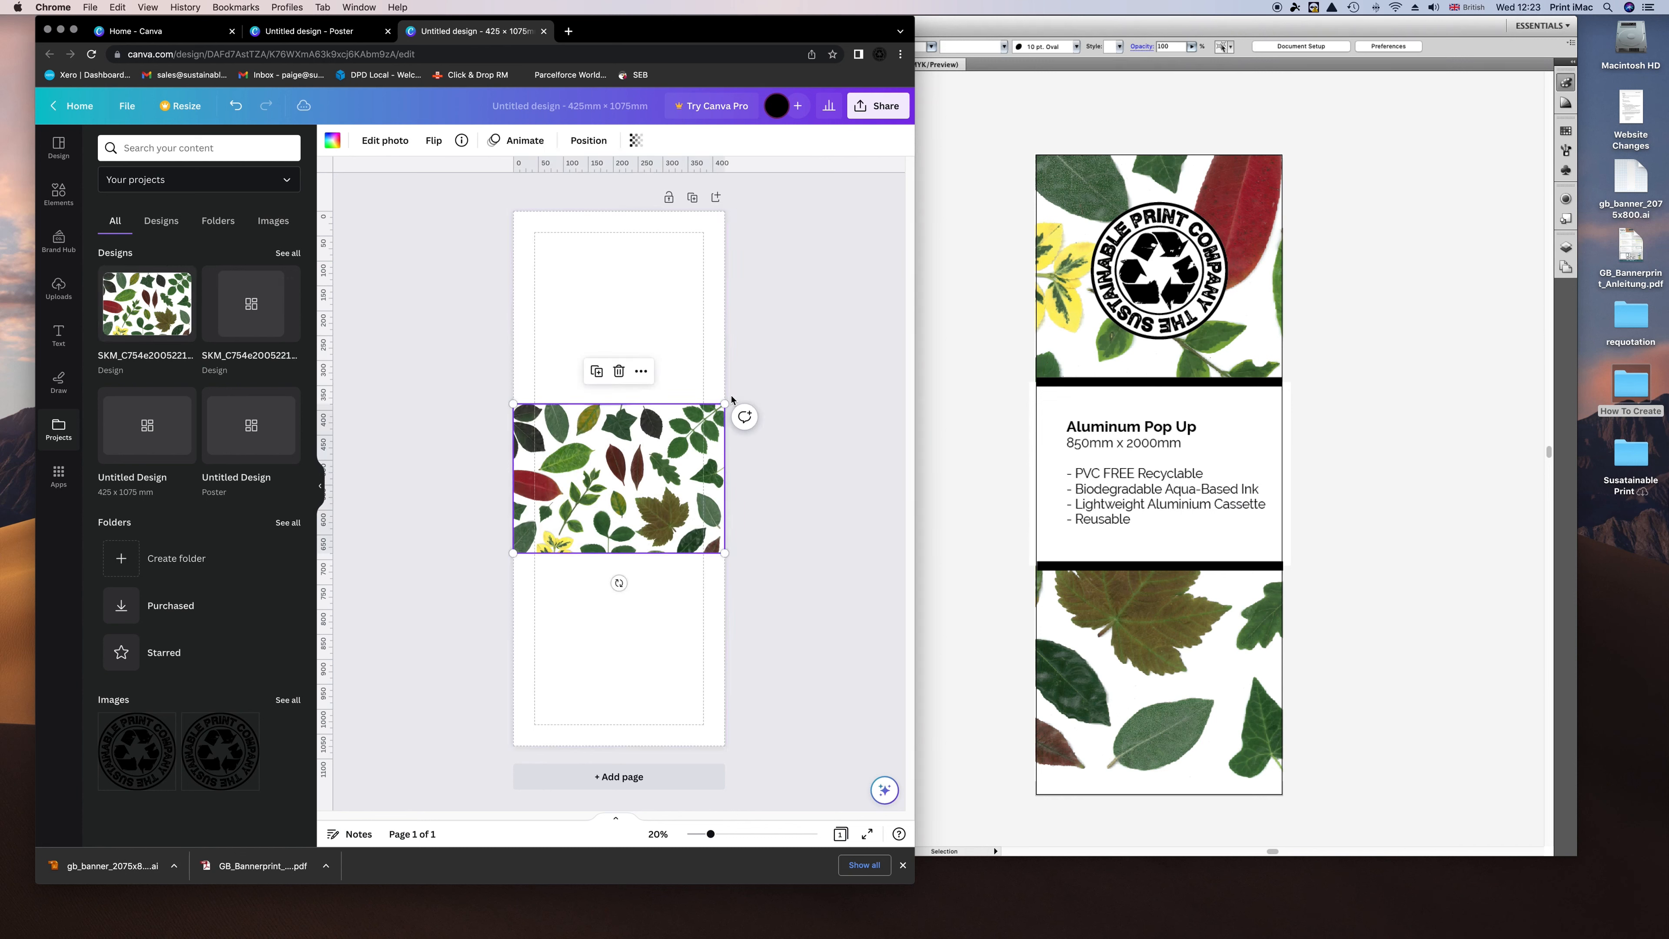
# Rotate the leaf image exactly 90° and scale it to cover the 425 × 1075 mm page.
pyautogui.moveTo(619, 583); pyautogui.dragTo(376, 475)
pyautogui.moveTo(395, 475)
pyautogui.mouseDown()
pyautogui.moveTo(443, 474)
pyautogui.moveTo(399, 474)
pyautogui.mouseUp()
pyautogui.moveTo(572, 497); pyautogui.dragTo(652, 496)
pyautogui.moveTo(886, 746); pyautogui.dragTo(886, 746)
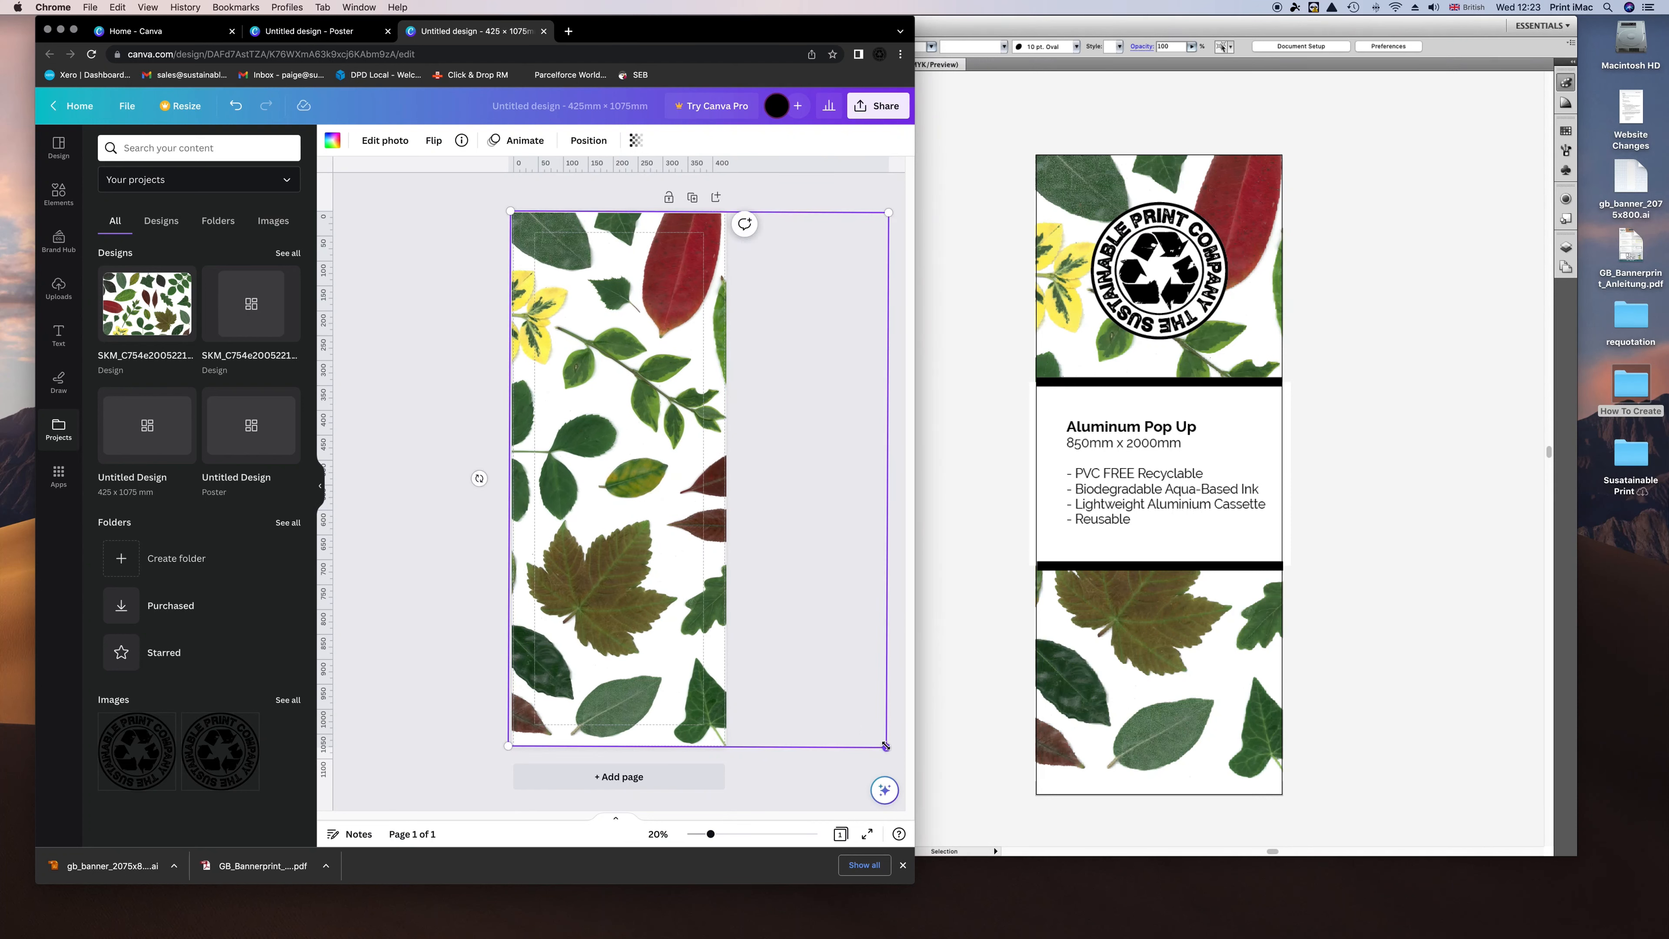
pyautogui.click(459, 570)
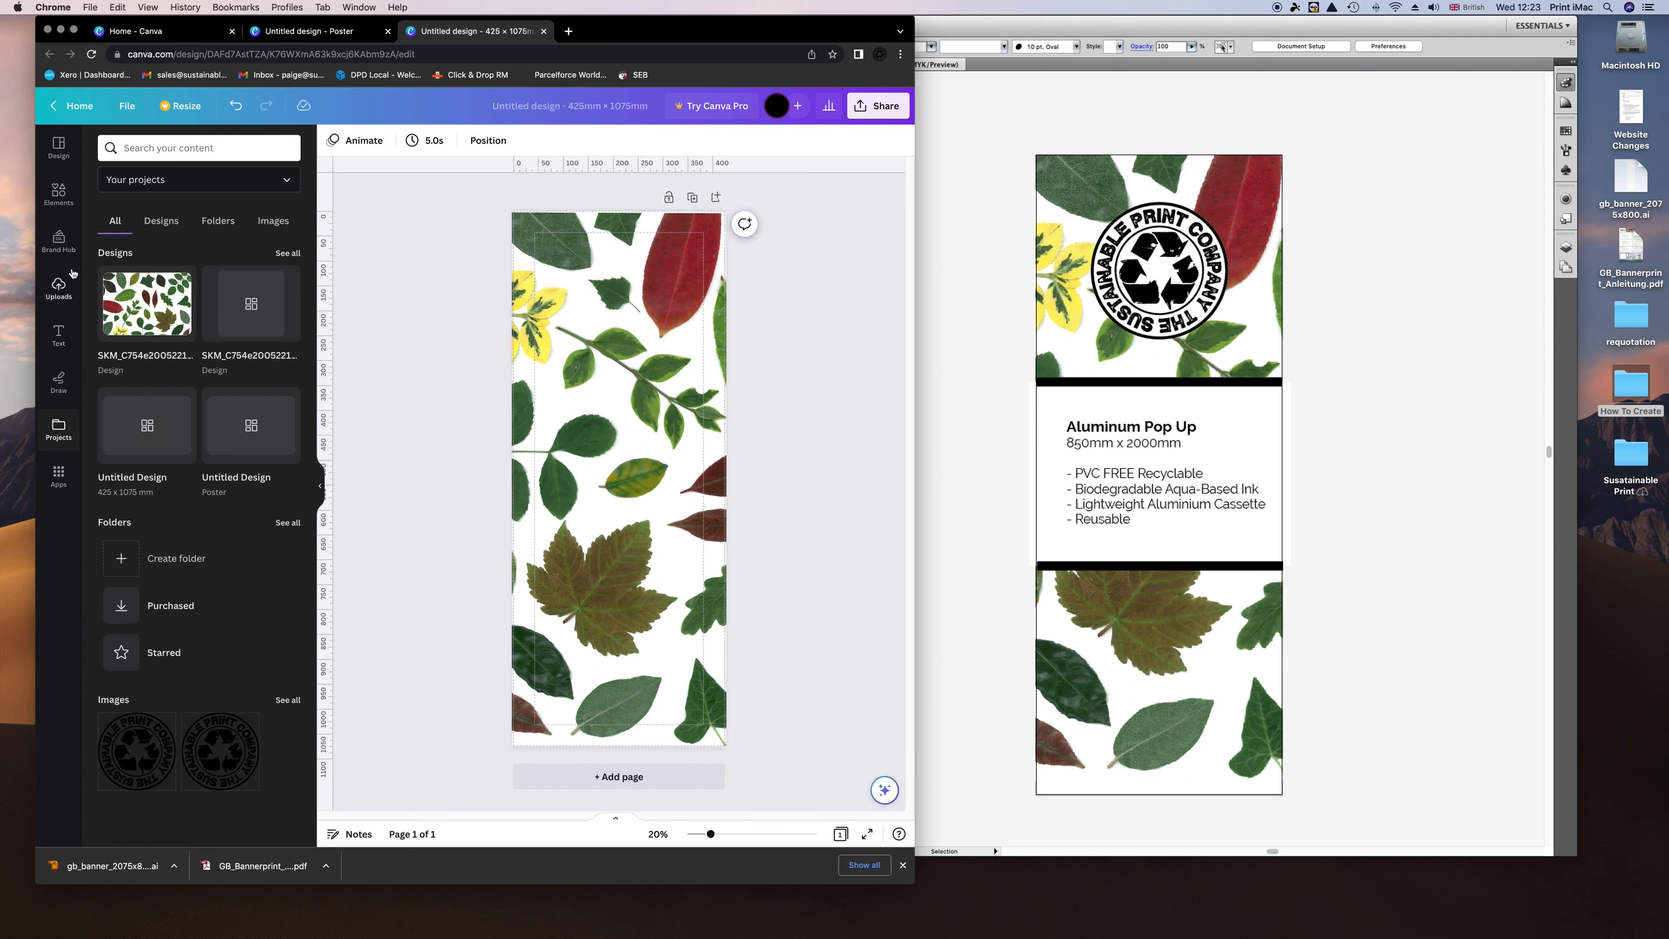
# Add a dark-red square, move it to the page bottom and shape it into a 72.5-high bar.
pyautogui.click(58, 193)
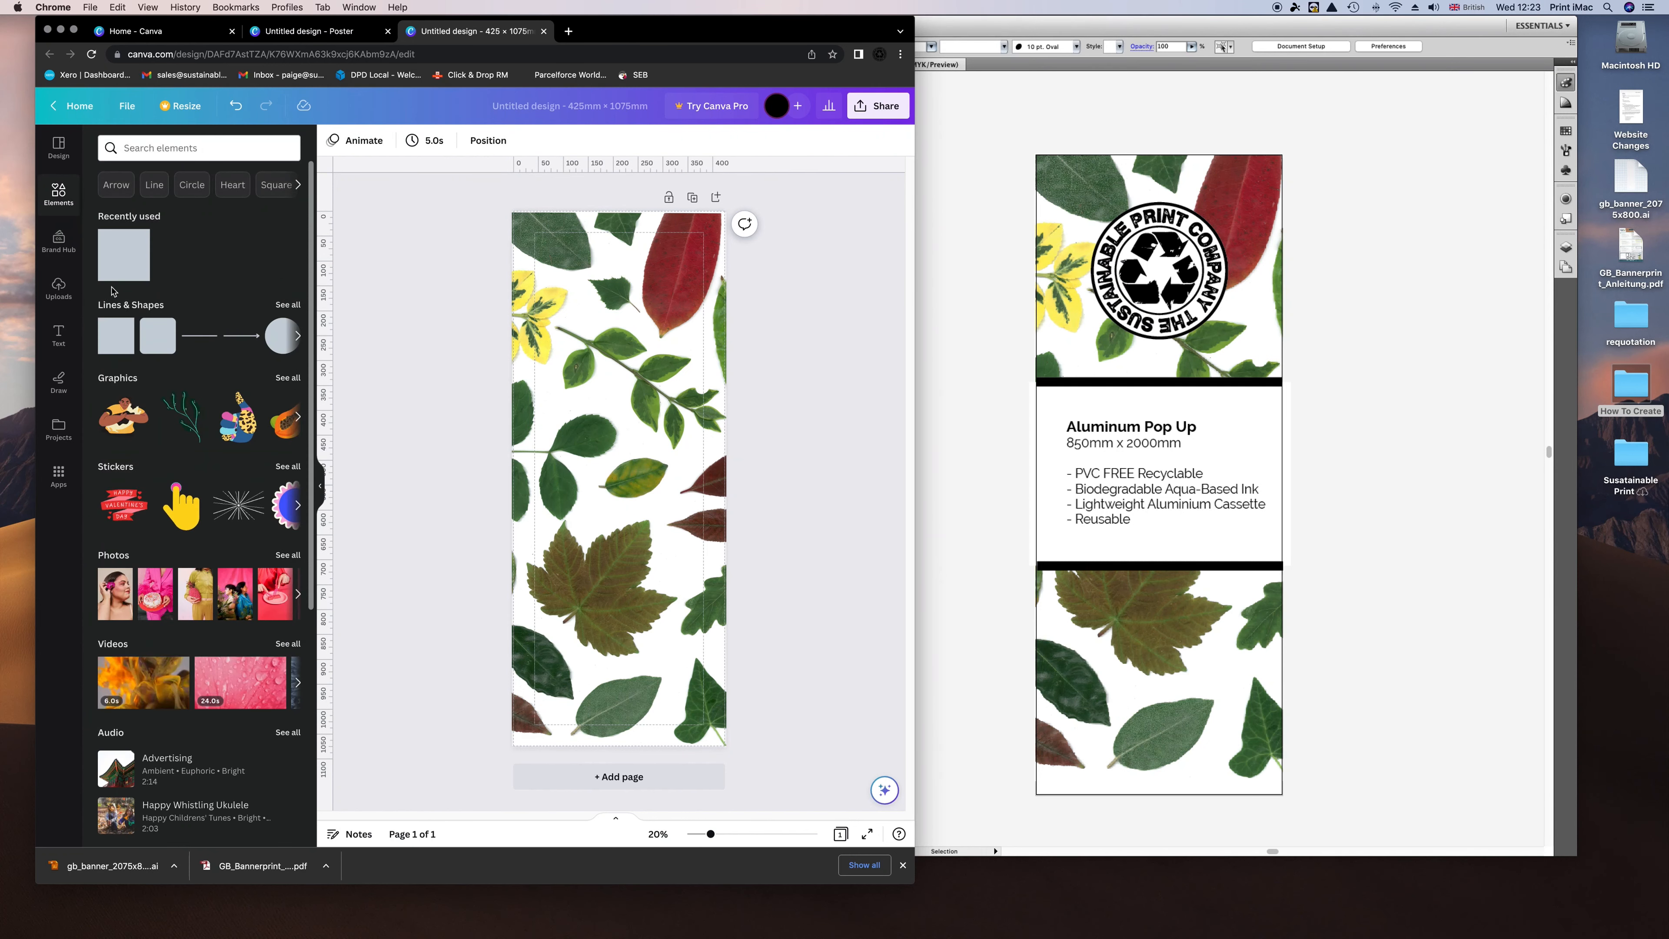
pyautogui.click(114, 334)
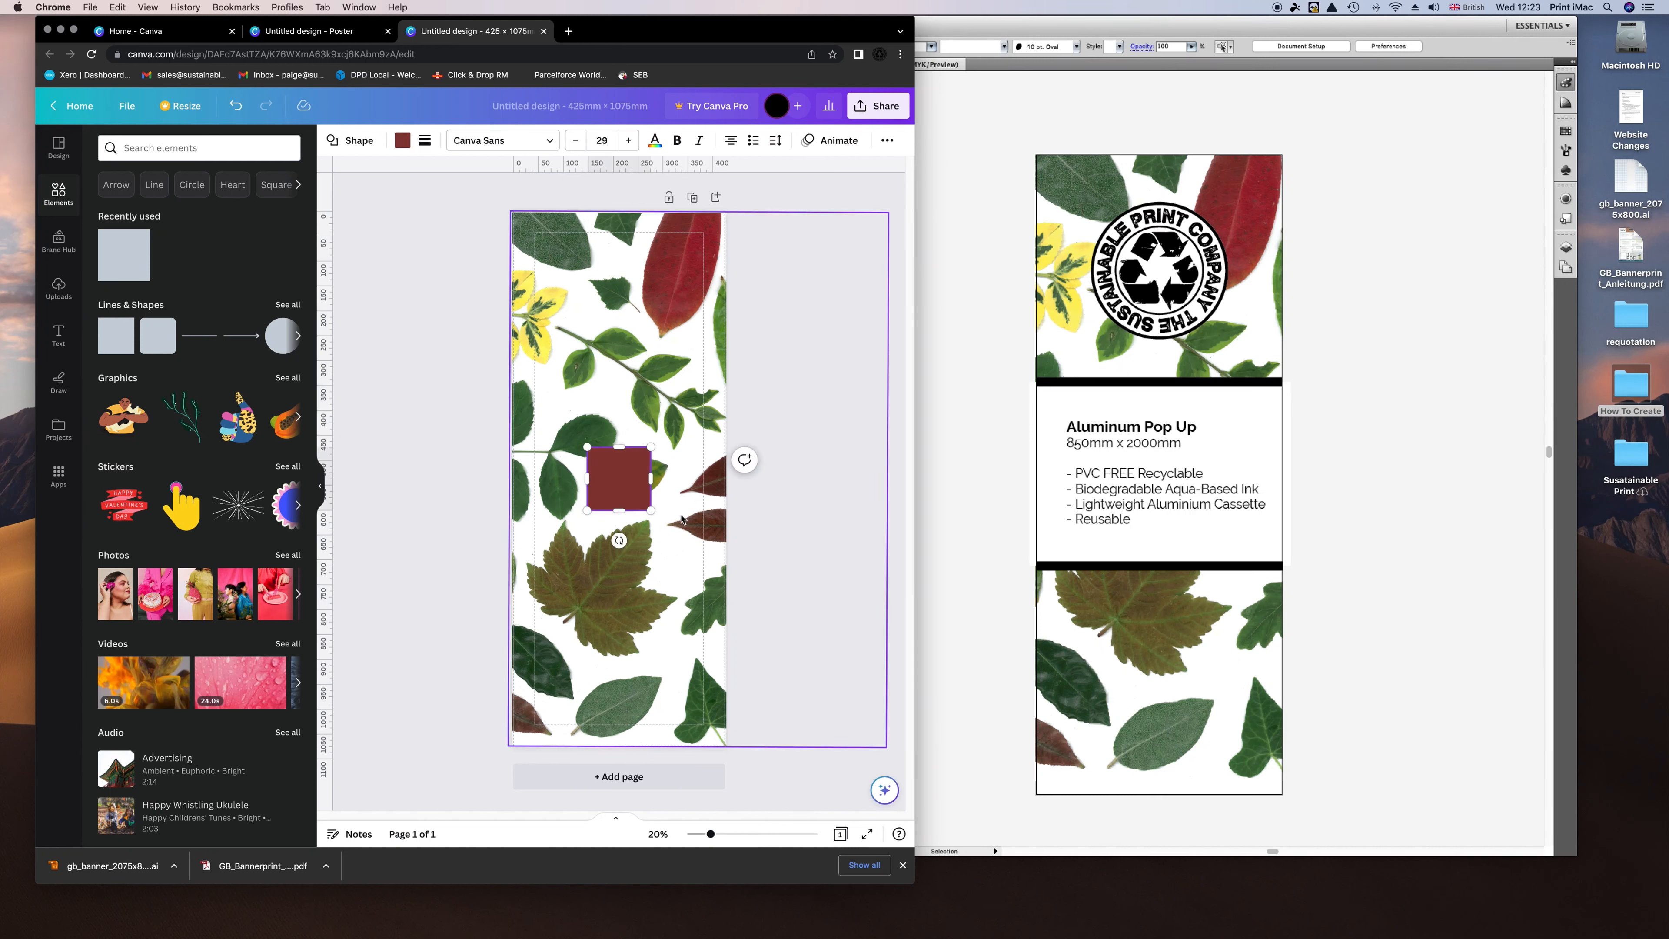
pyautogui.moveTo(613, 490); pyautogui.dragTo(726, 722)
pyautogui.rightClick(627, 716)
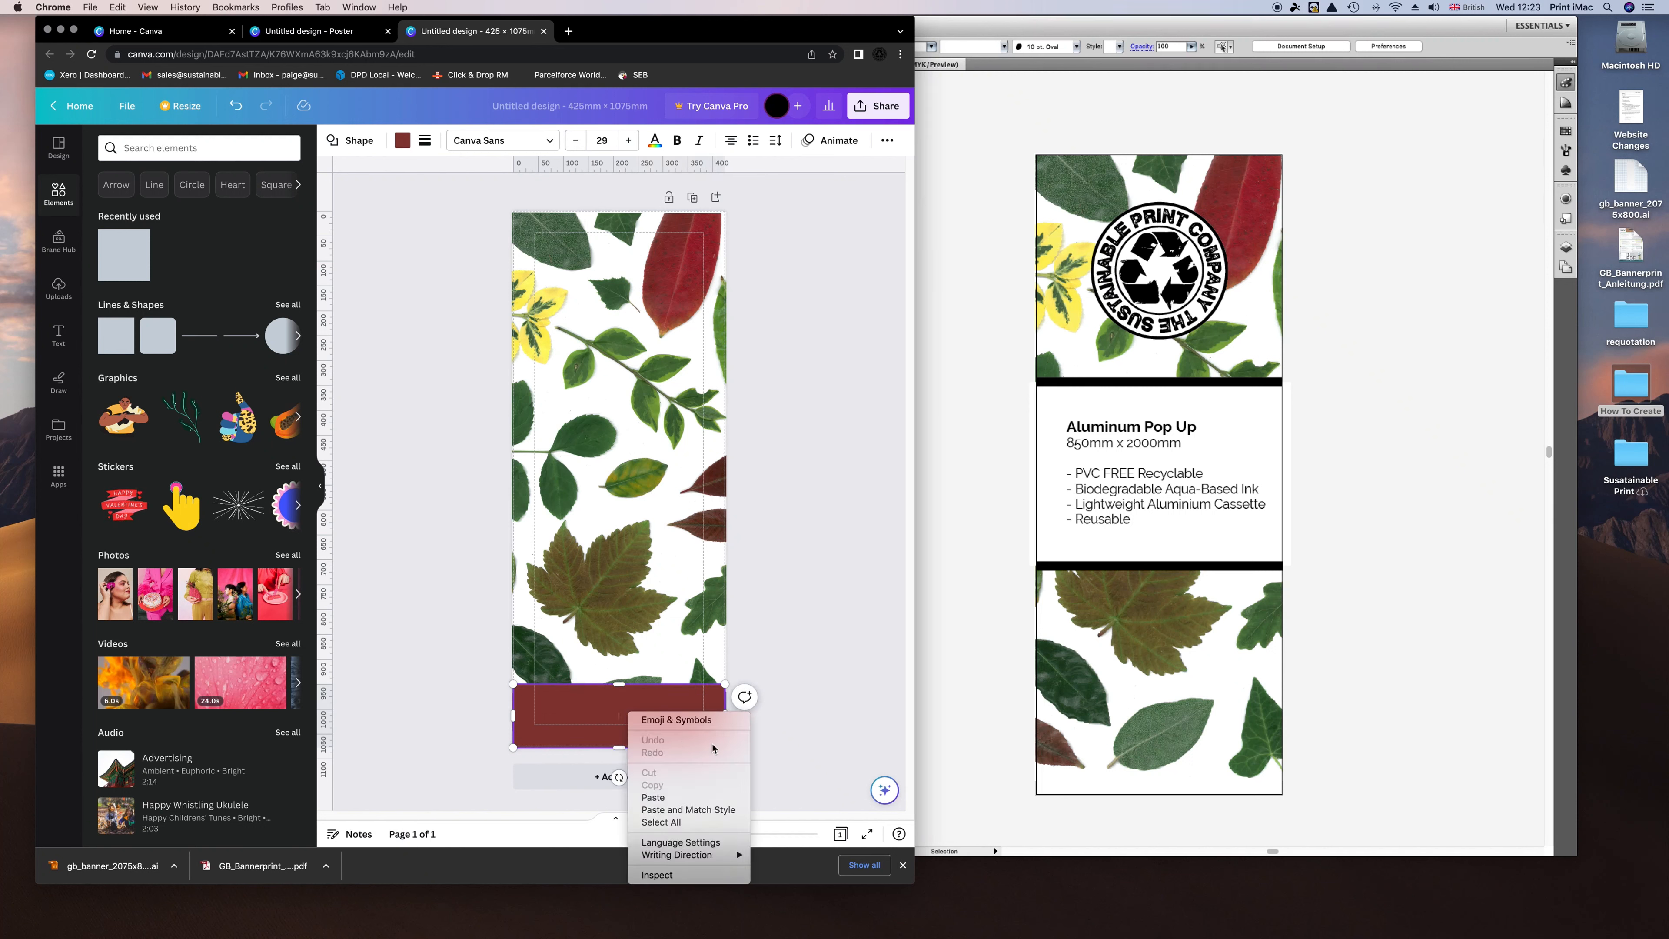
pyautogui.click(765, 658)
pyautogui.moveTo(618, 686); pyautogui.dragTo(627, 711)
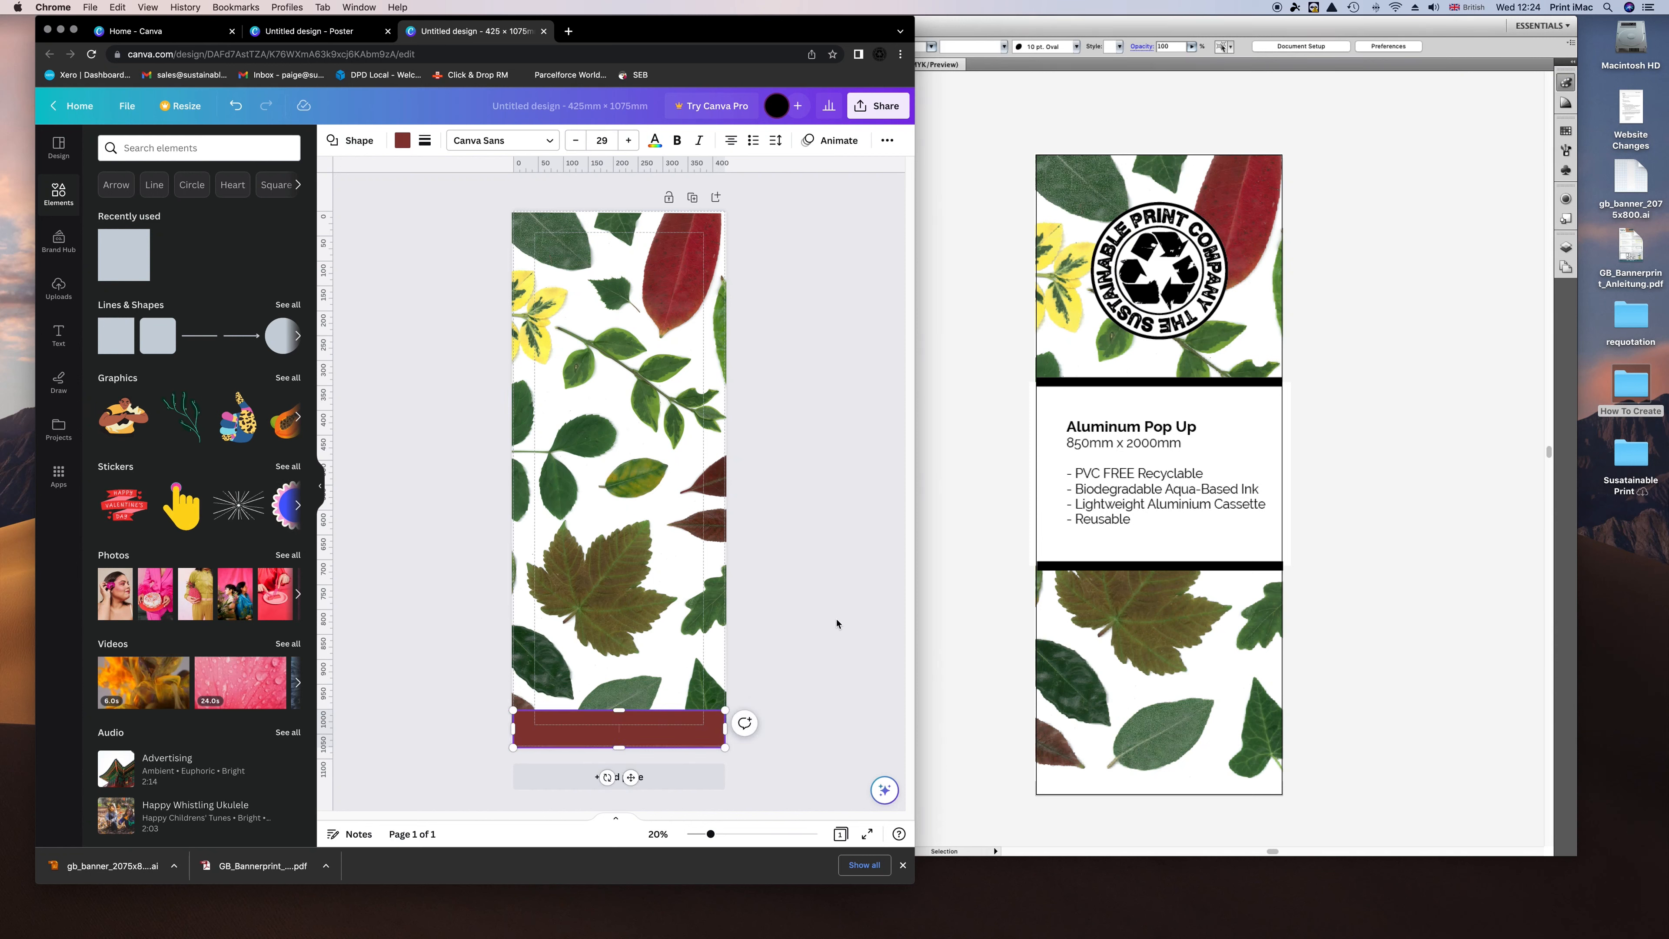
# Shrink and re-rotate the leaf image to end above the page bottom, then delete the red bar.
pyautogui.click(741, 682)
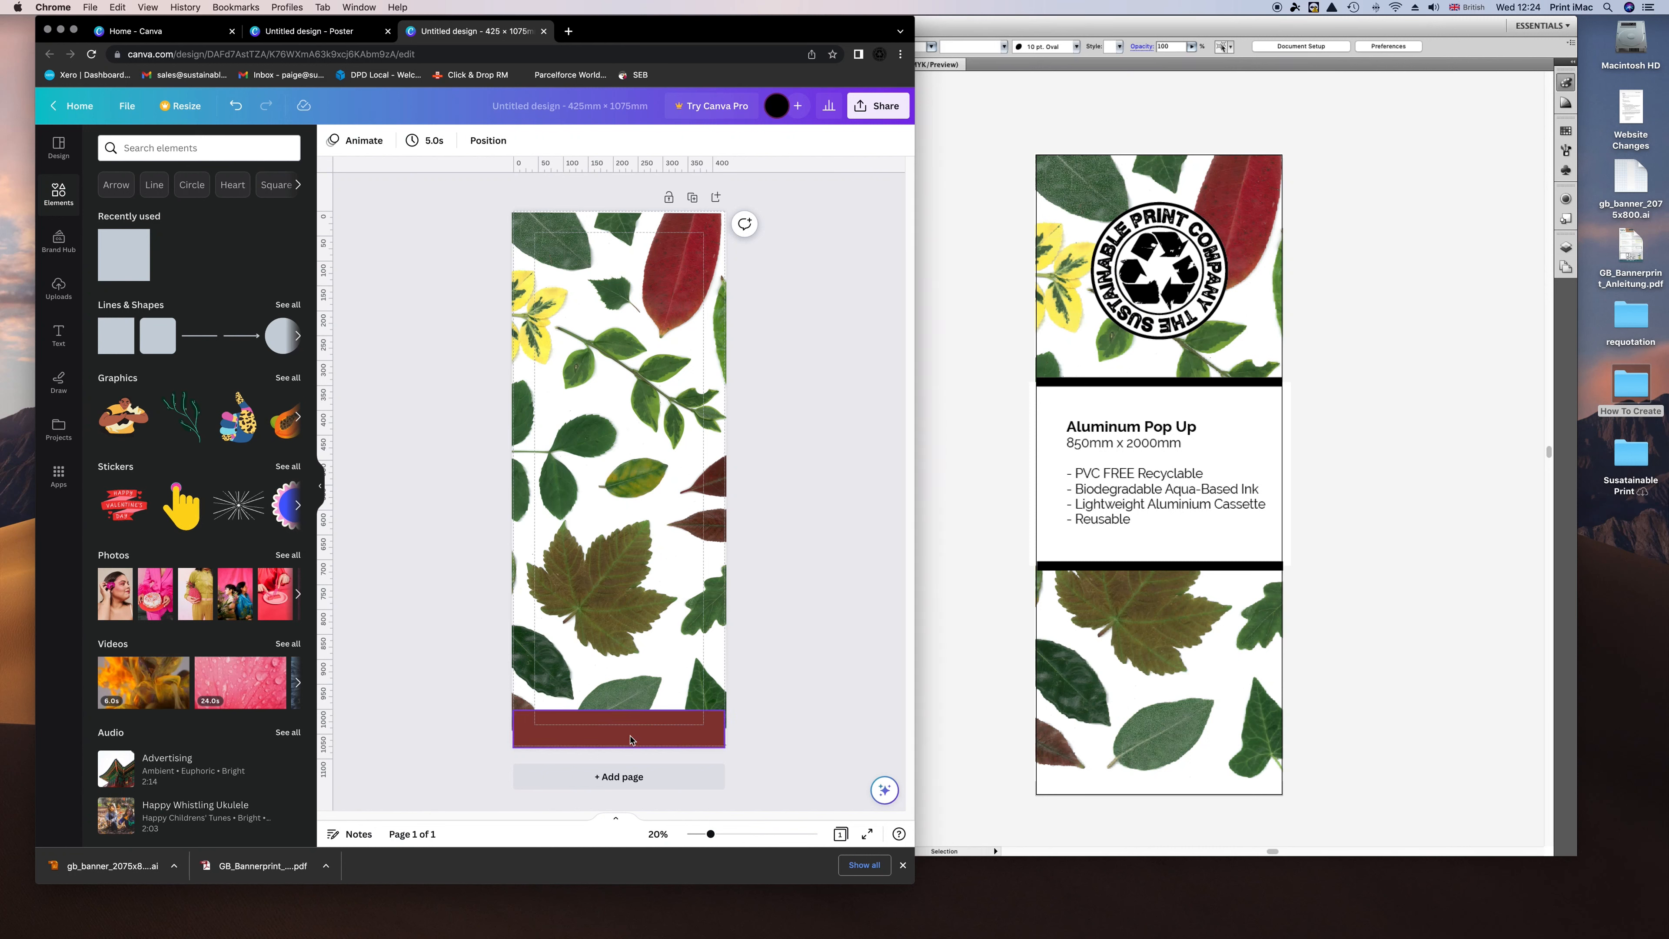
pyautogui.moveTo(629, 740)
pyautogui.mouseDown()
pyautogui.moveTo(637, 770)
pyautogui.moveTo(650, 721)
pyautogui.mouseUp()
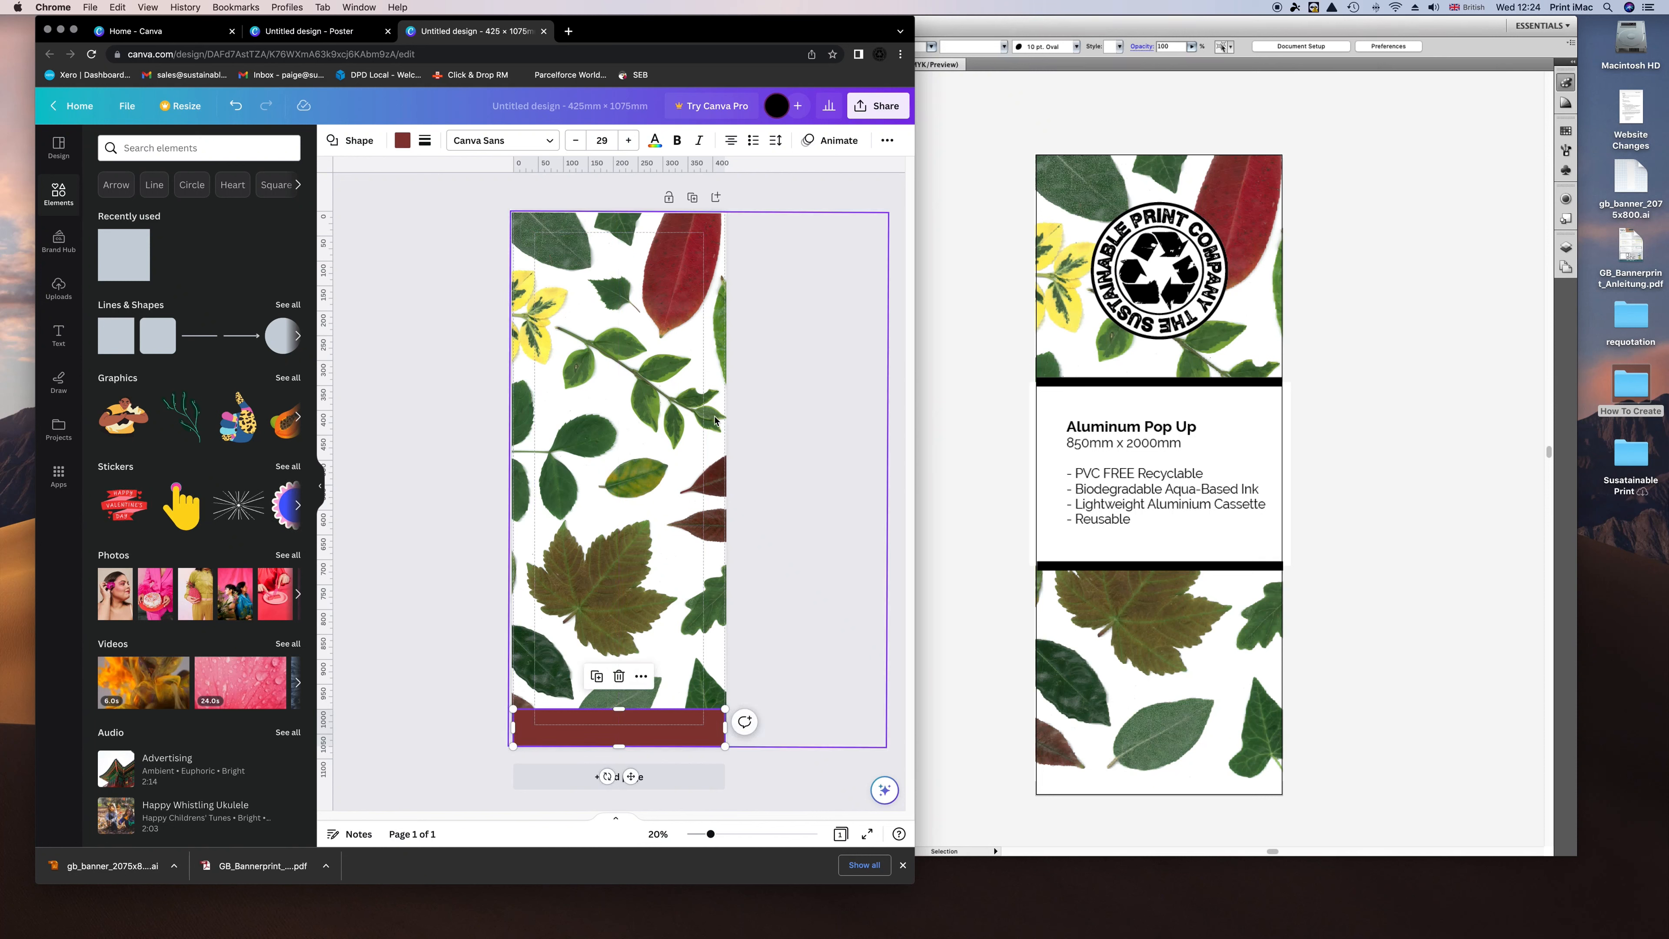
pyautogui.click(697, 420)
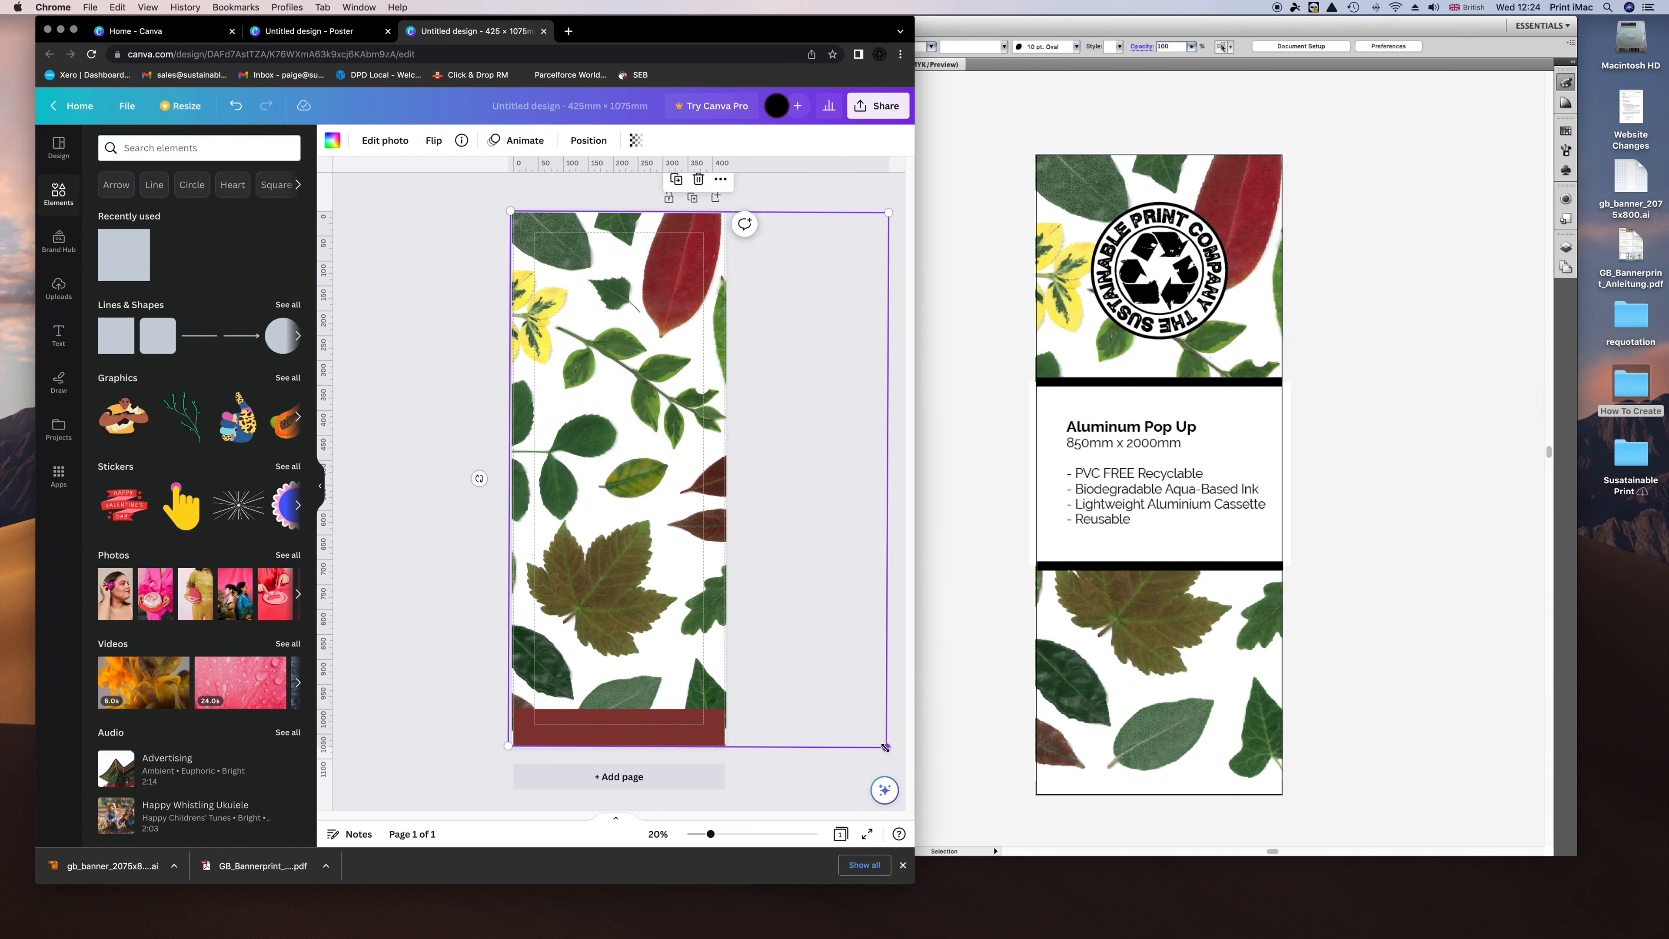
pyautogui.moveTo(885, 748); pyautogui.dragTo(835, 728)
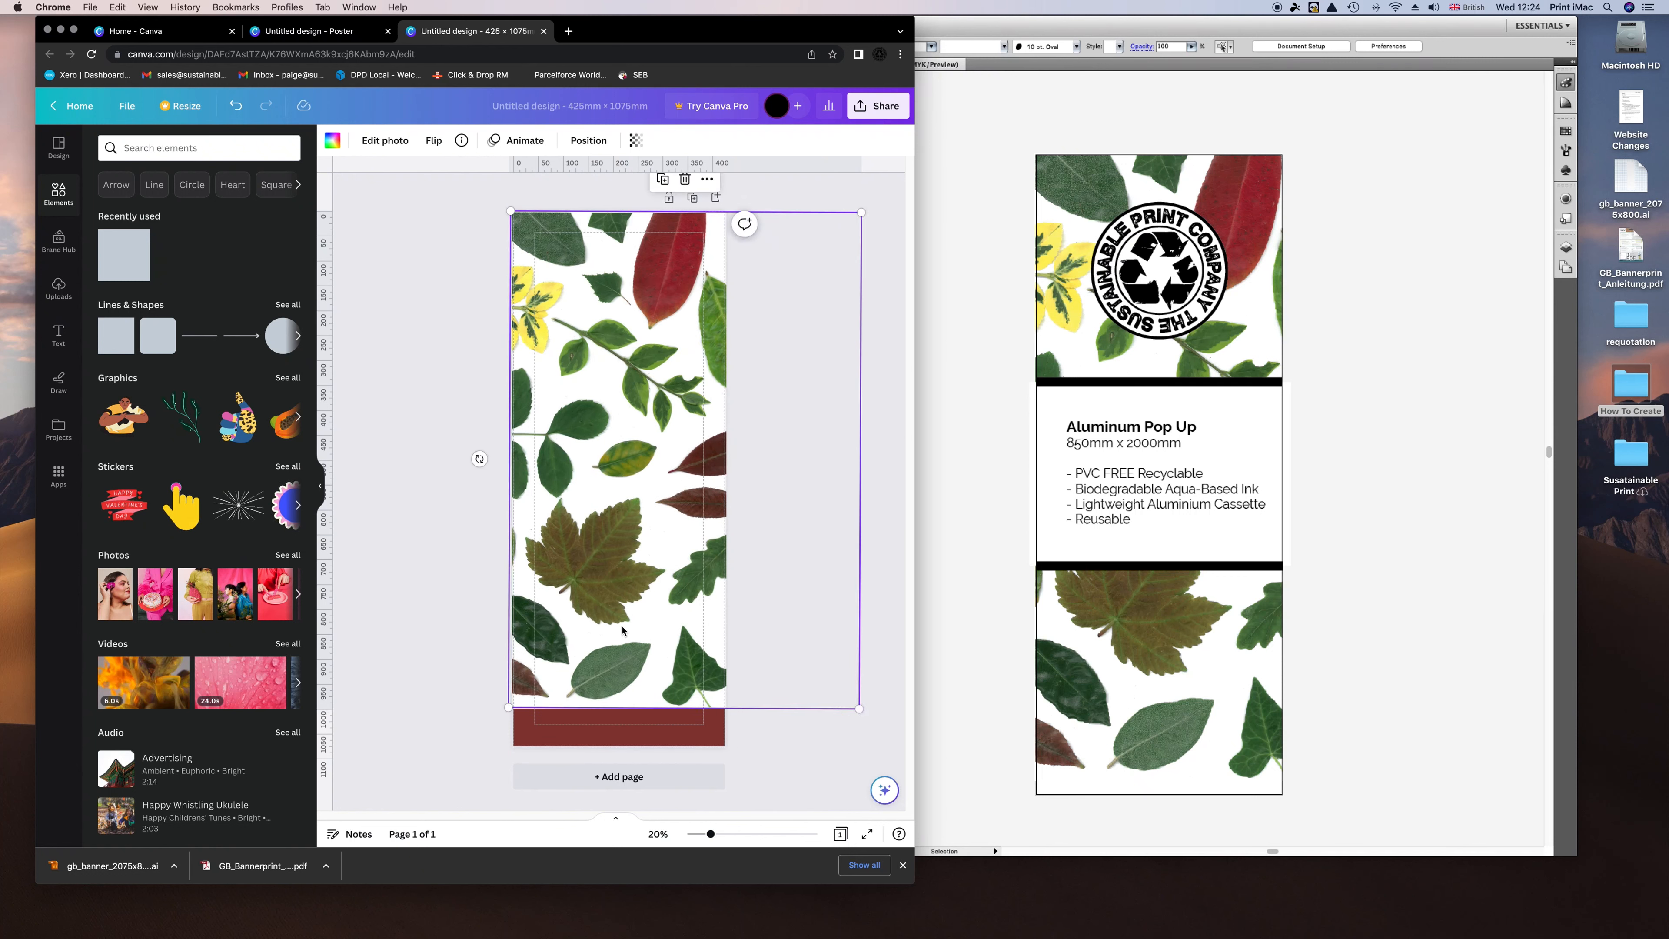
pyautogui.moveTo(475, 457); pyautogui.dragTo(474, 459)
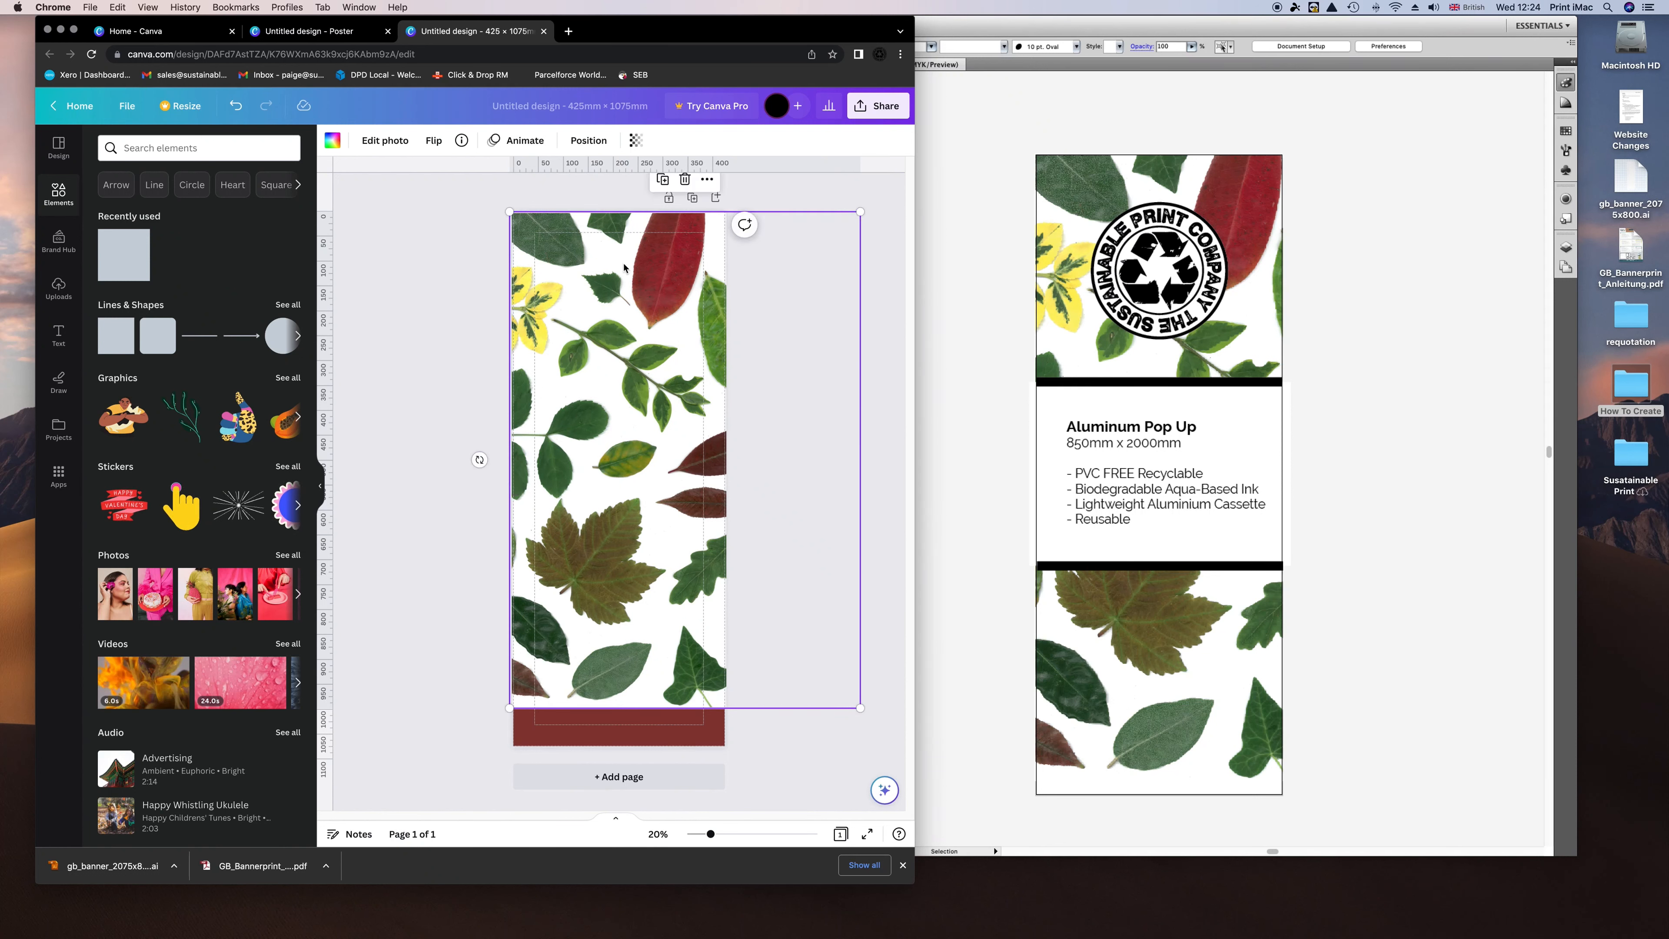
pyautogui.click(761, 756)
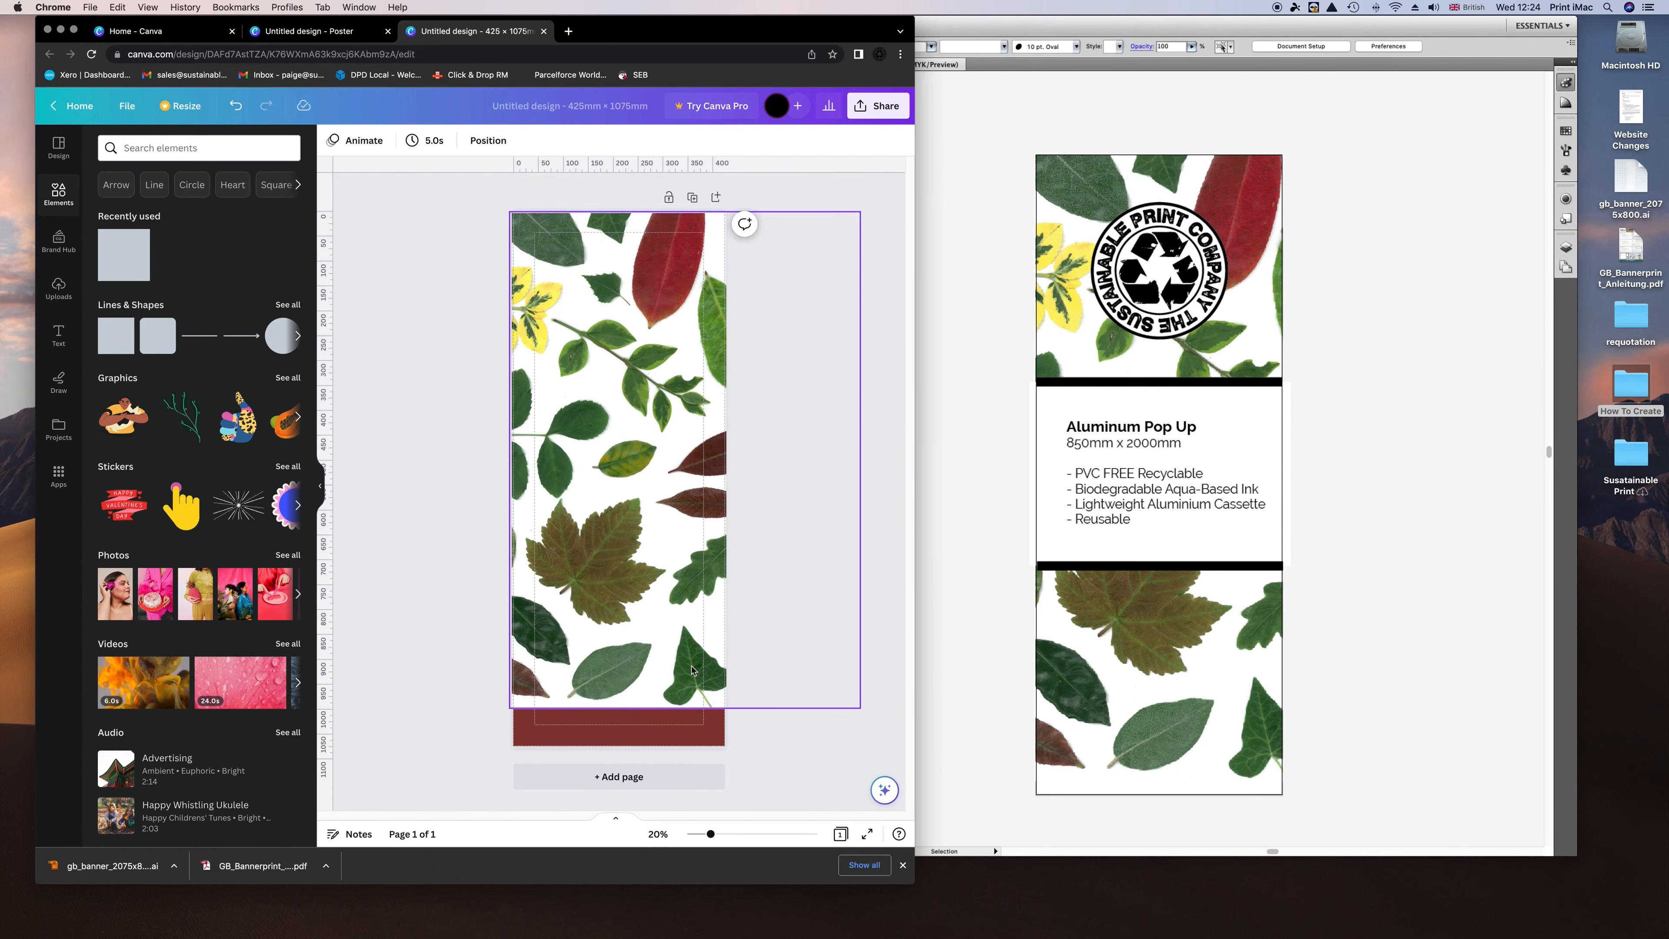
pyautogui.click(677, 724)
pyautogui.press('Delete')
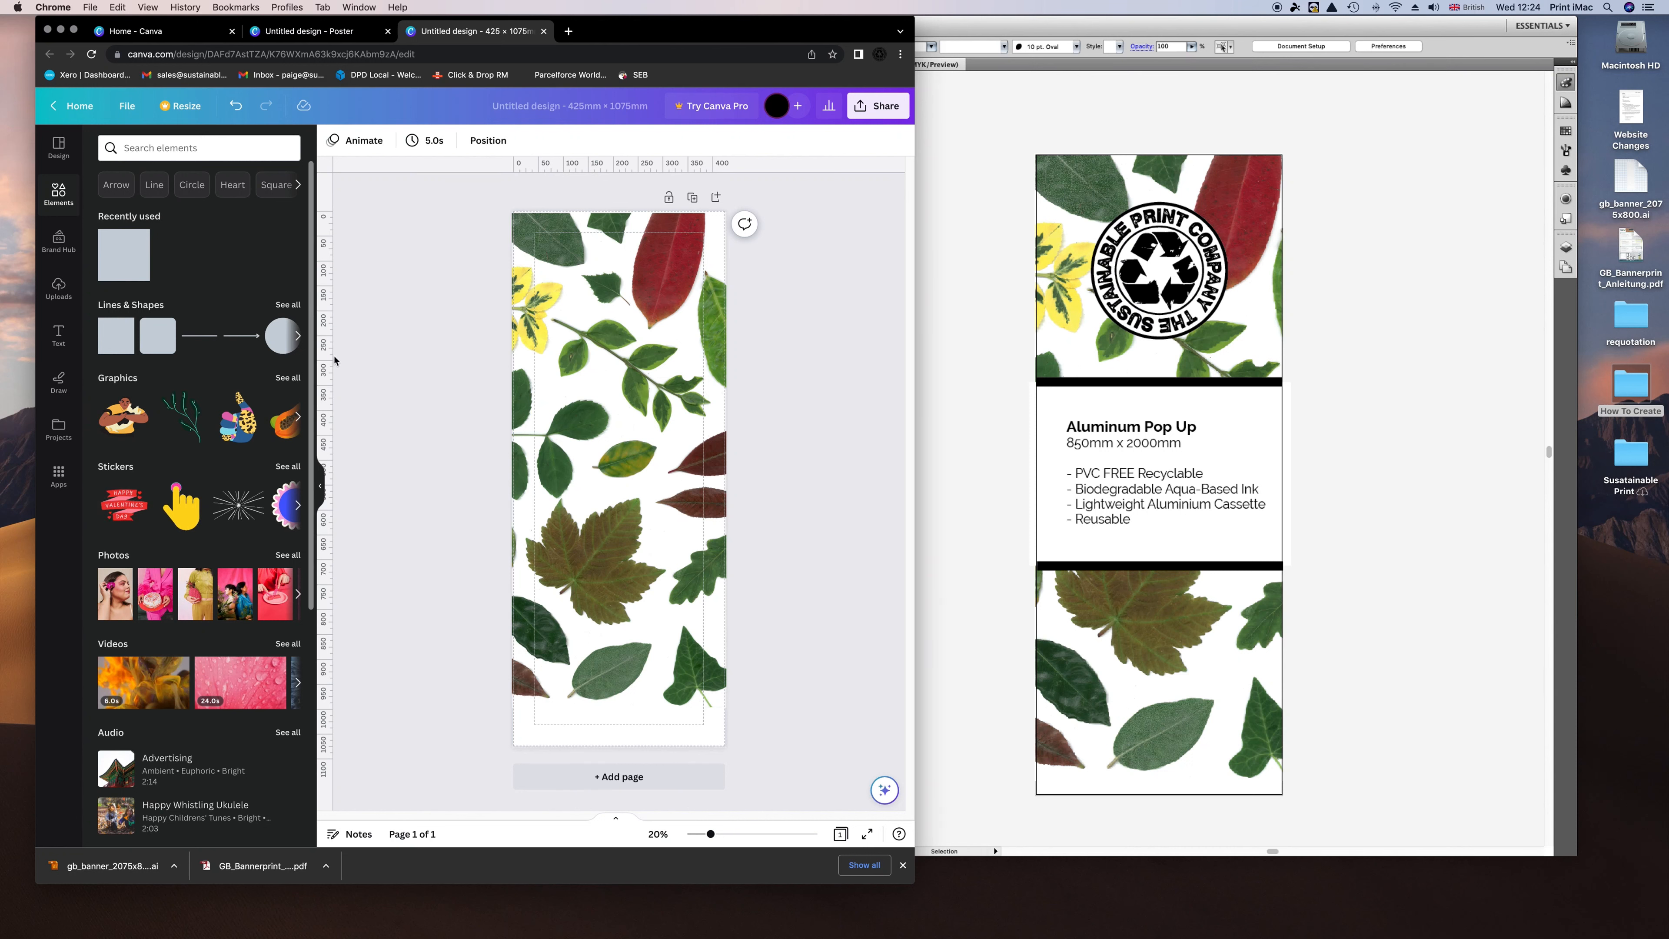
# Drag another dark-red square onto the page middle and stretch it to full page width.
pyautogui.moveTo(135, 260); pyautogui.dragTo(511, 425)
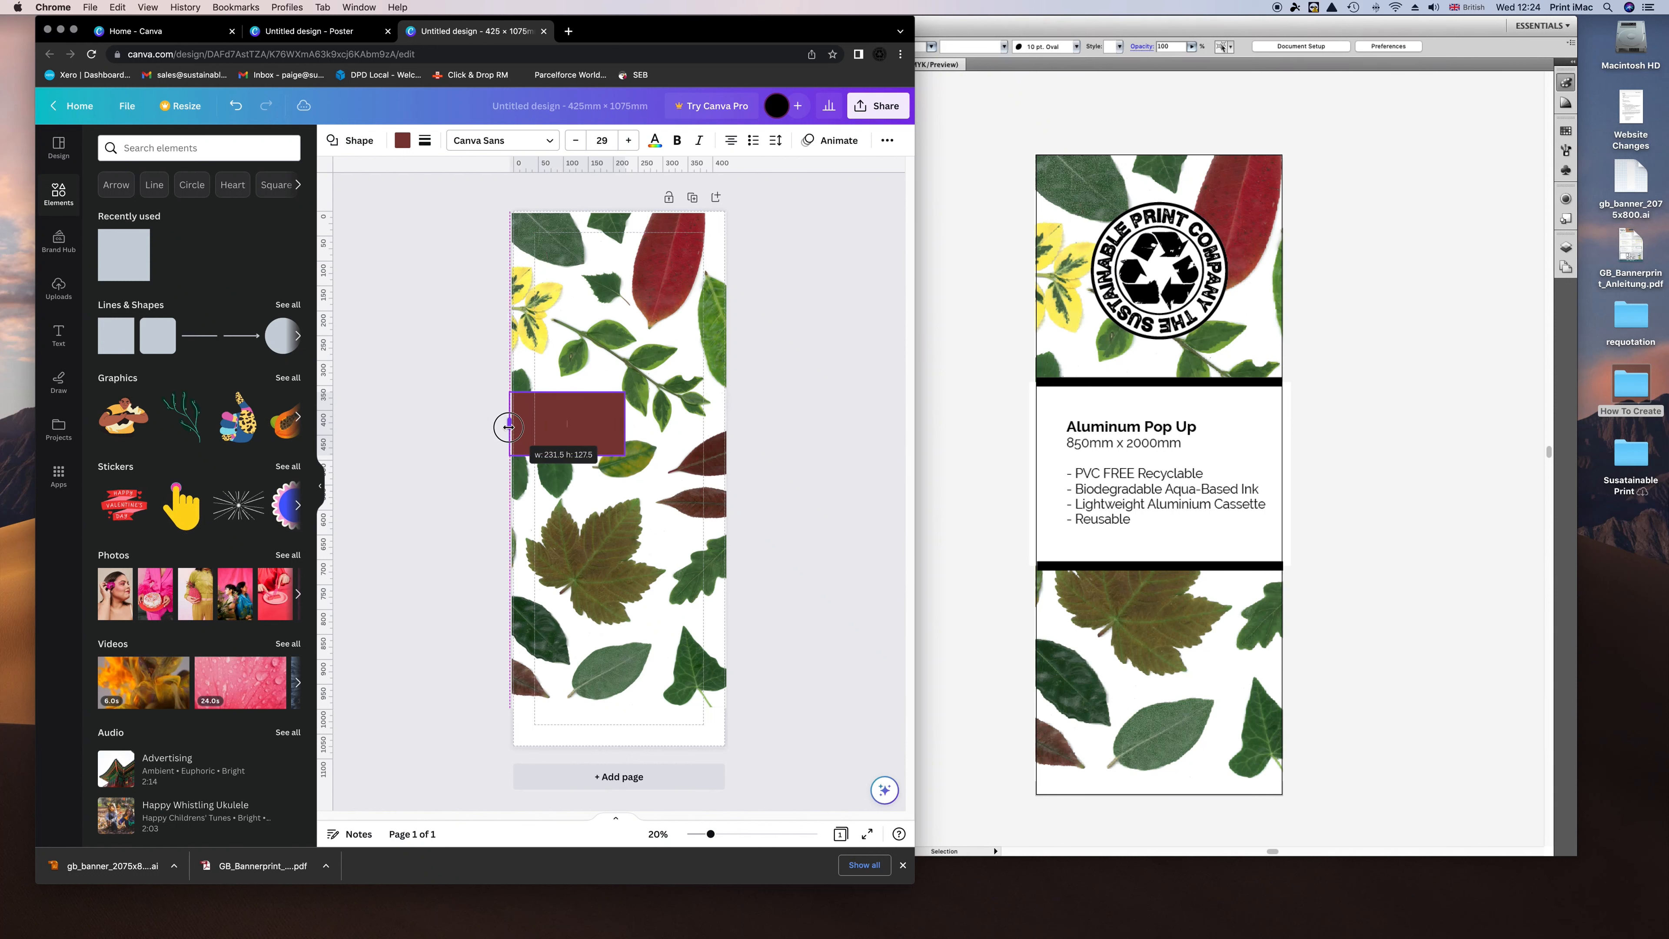
pyautogui.moveTo(622, 455); pyautogui.dragTo(645, 545)
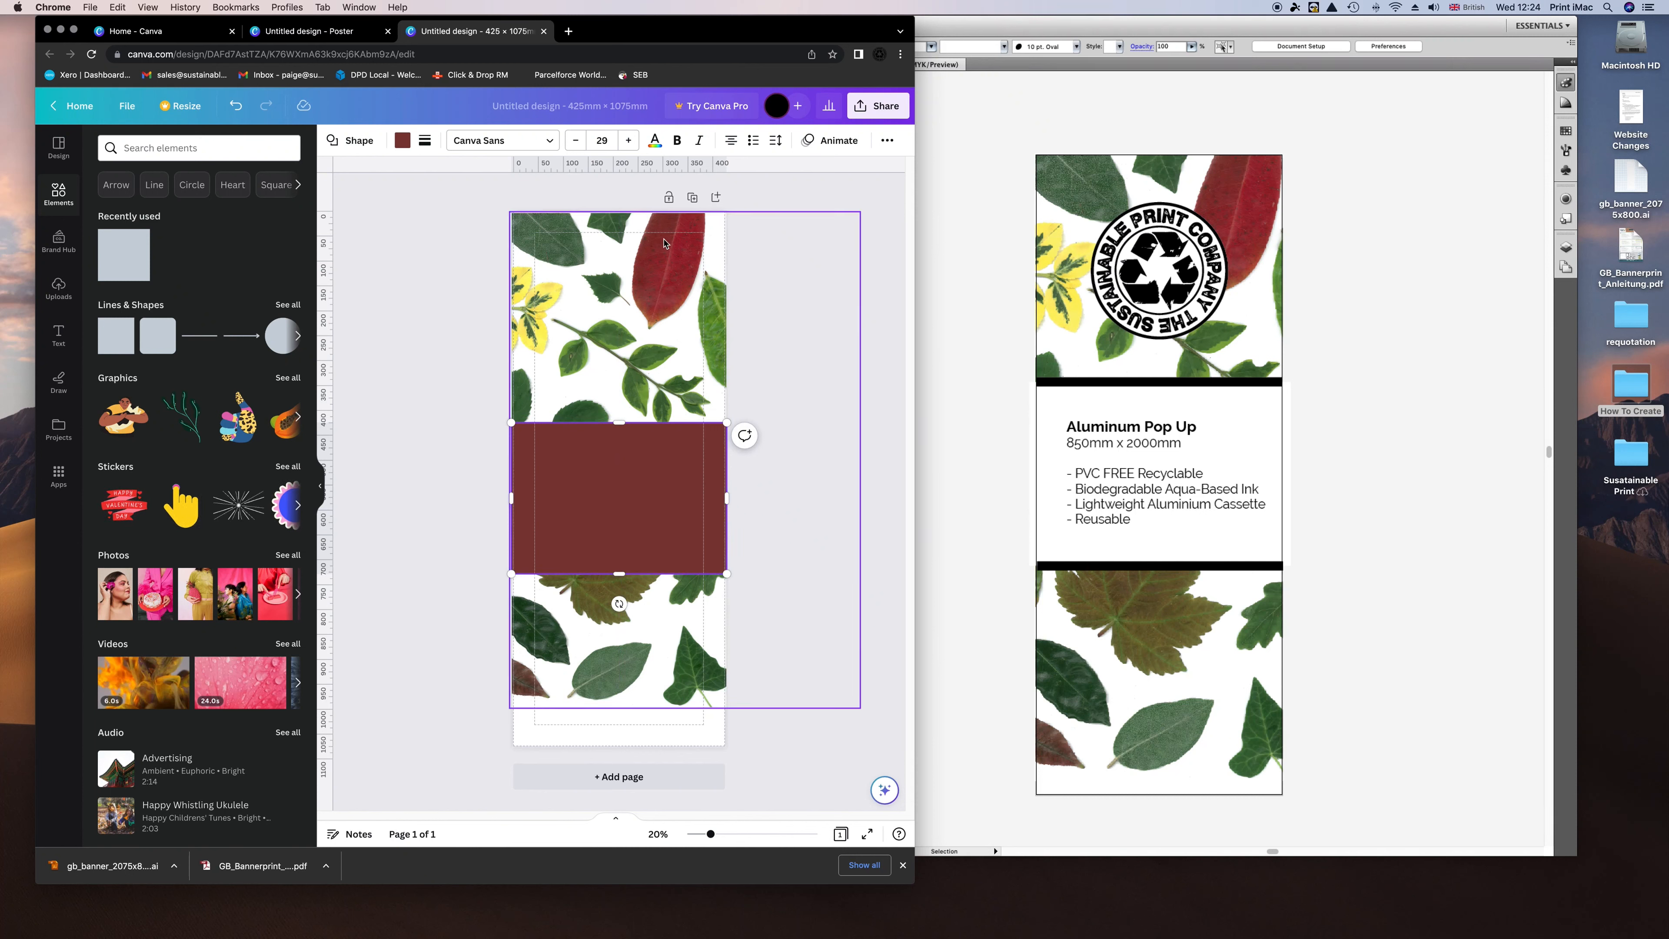
pyautogui.click(426, 253)
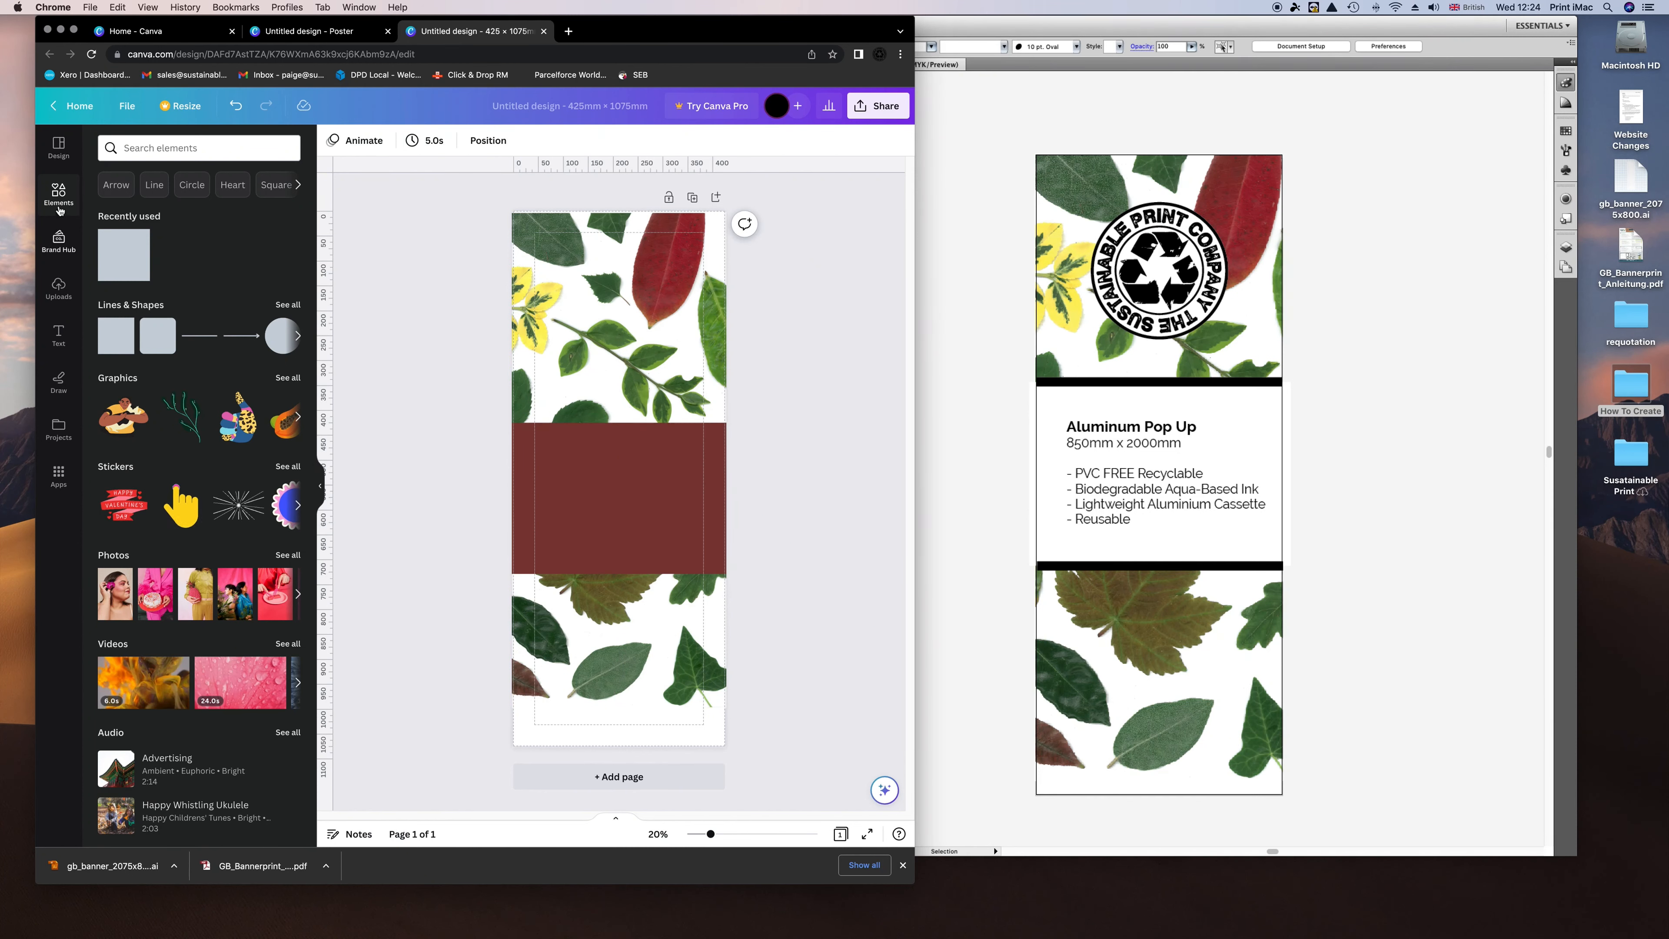
# Try uploading Logo Grayscale-02.eps from Stationery > Logo, then dismiss the unsupported-format error.
pyautogui.click(127, 105)
pyautogui.click(164, 223)
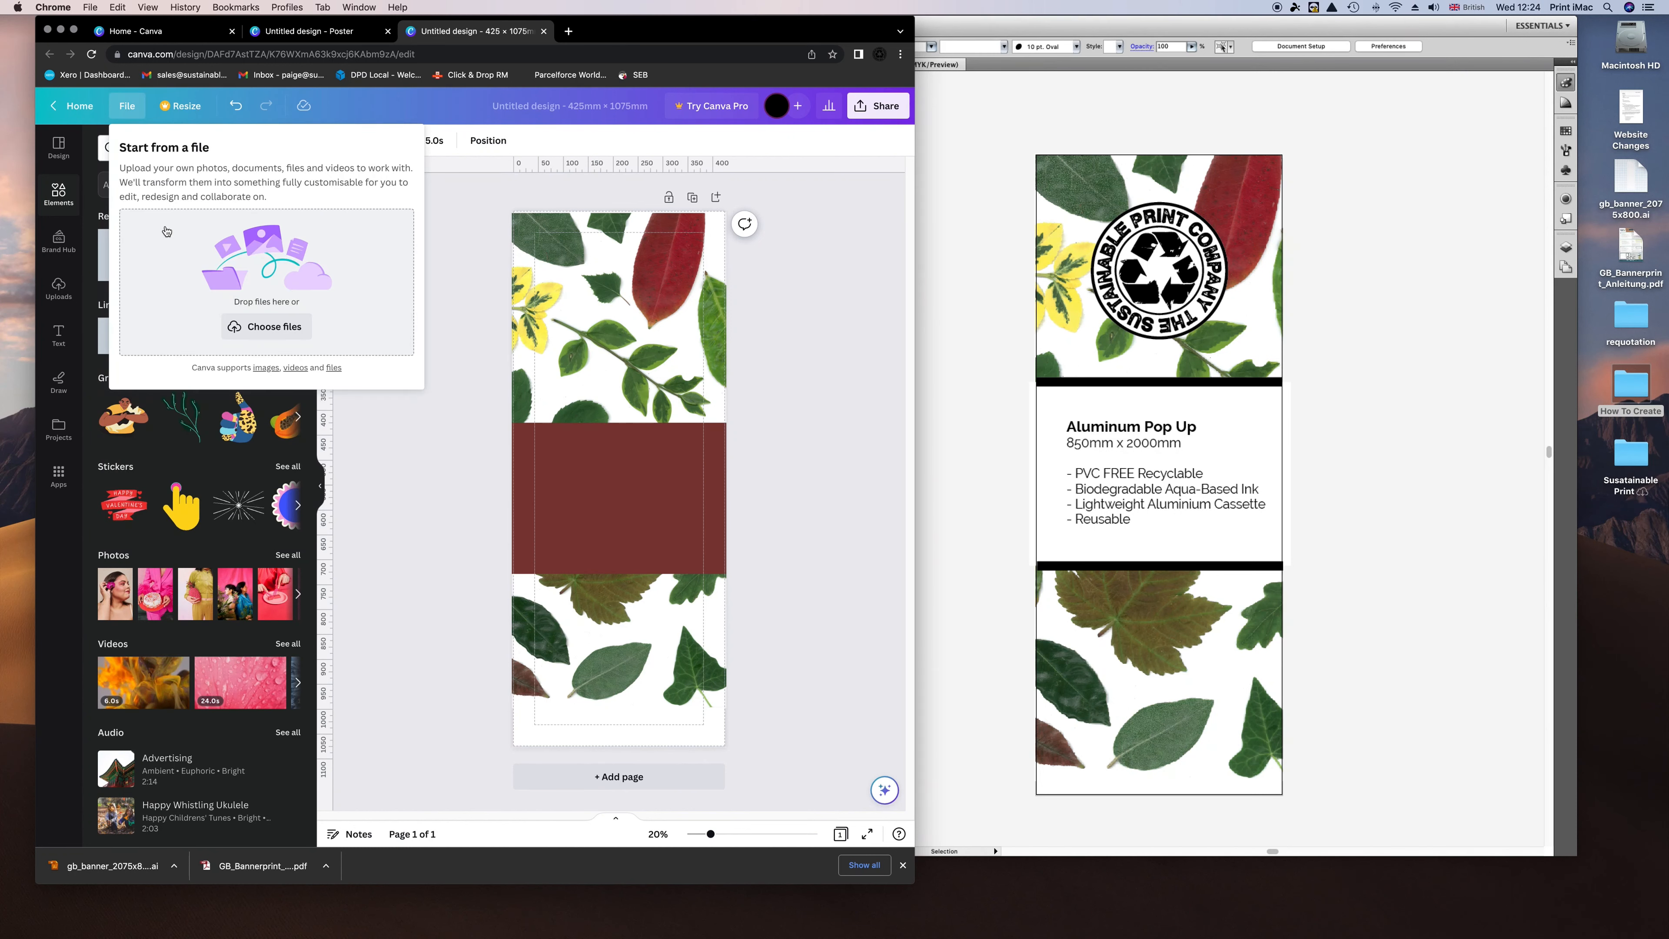
pyautogui.click(299, 333)
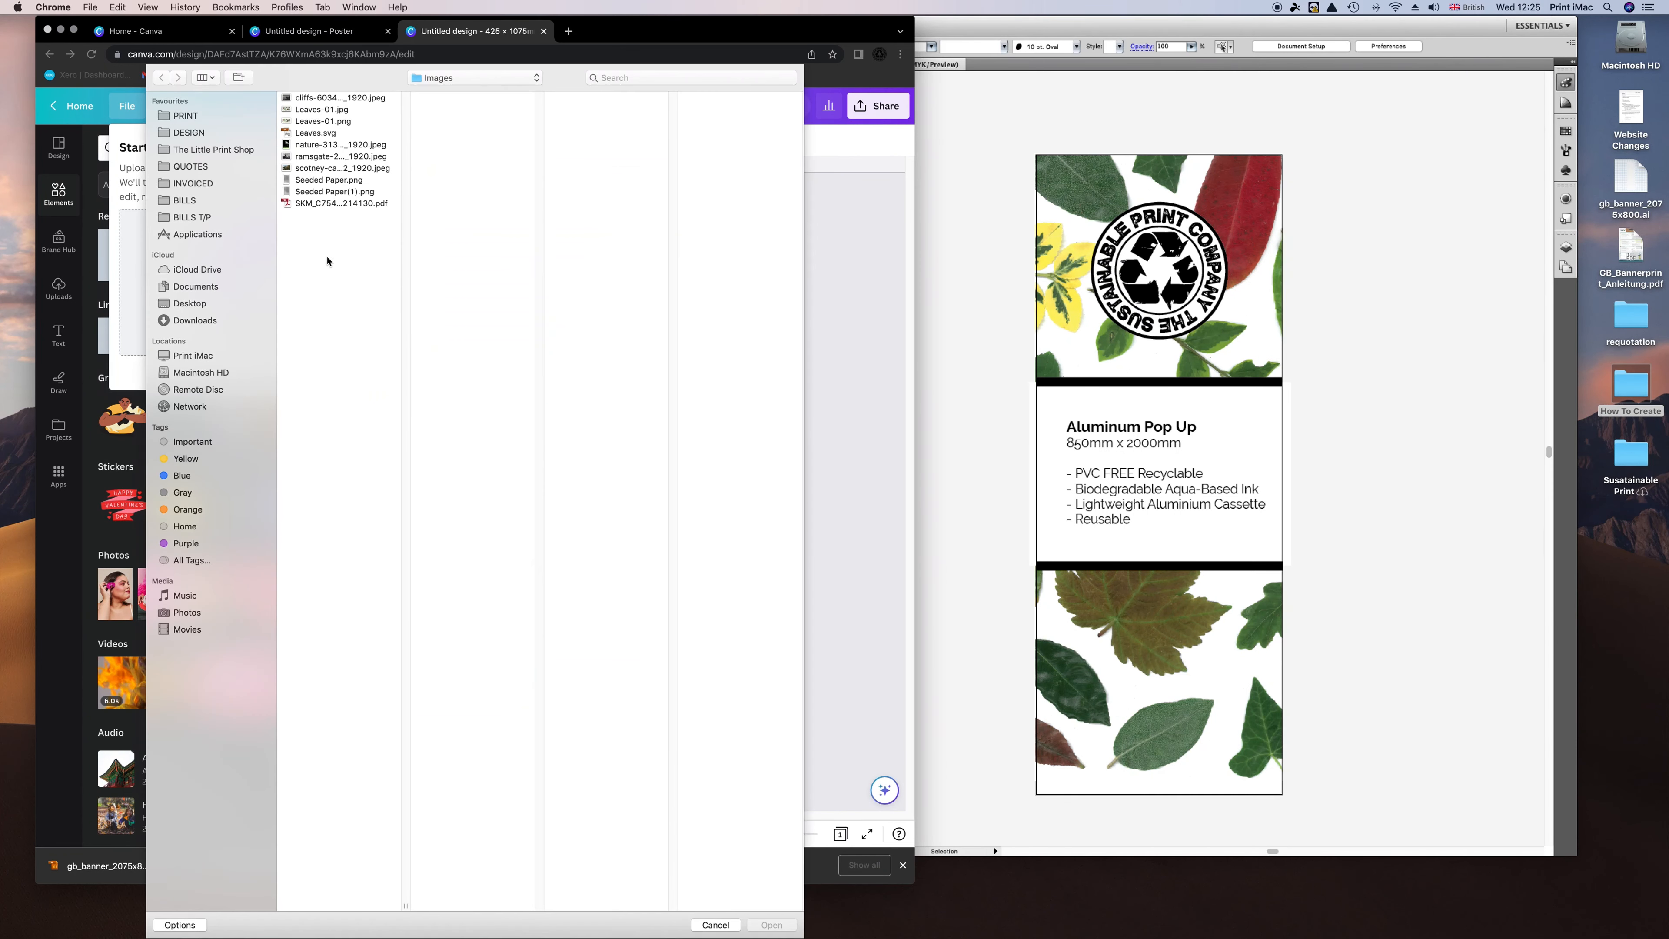
pyautogui.click(443, 86)
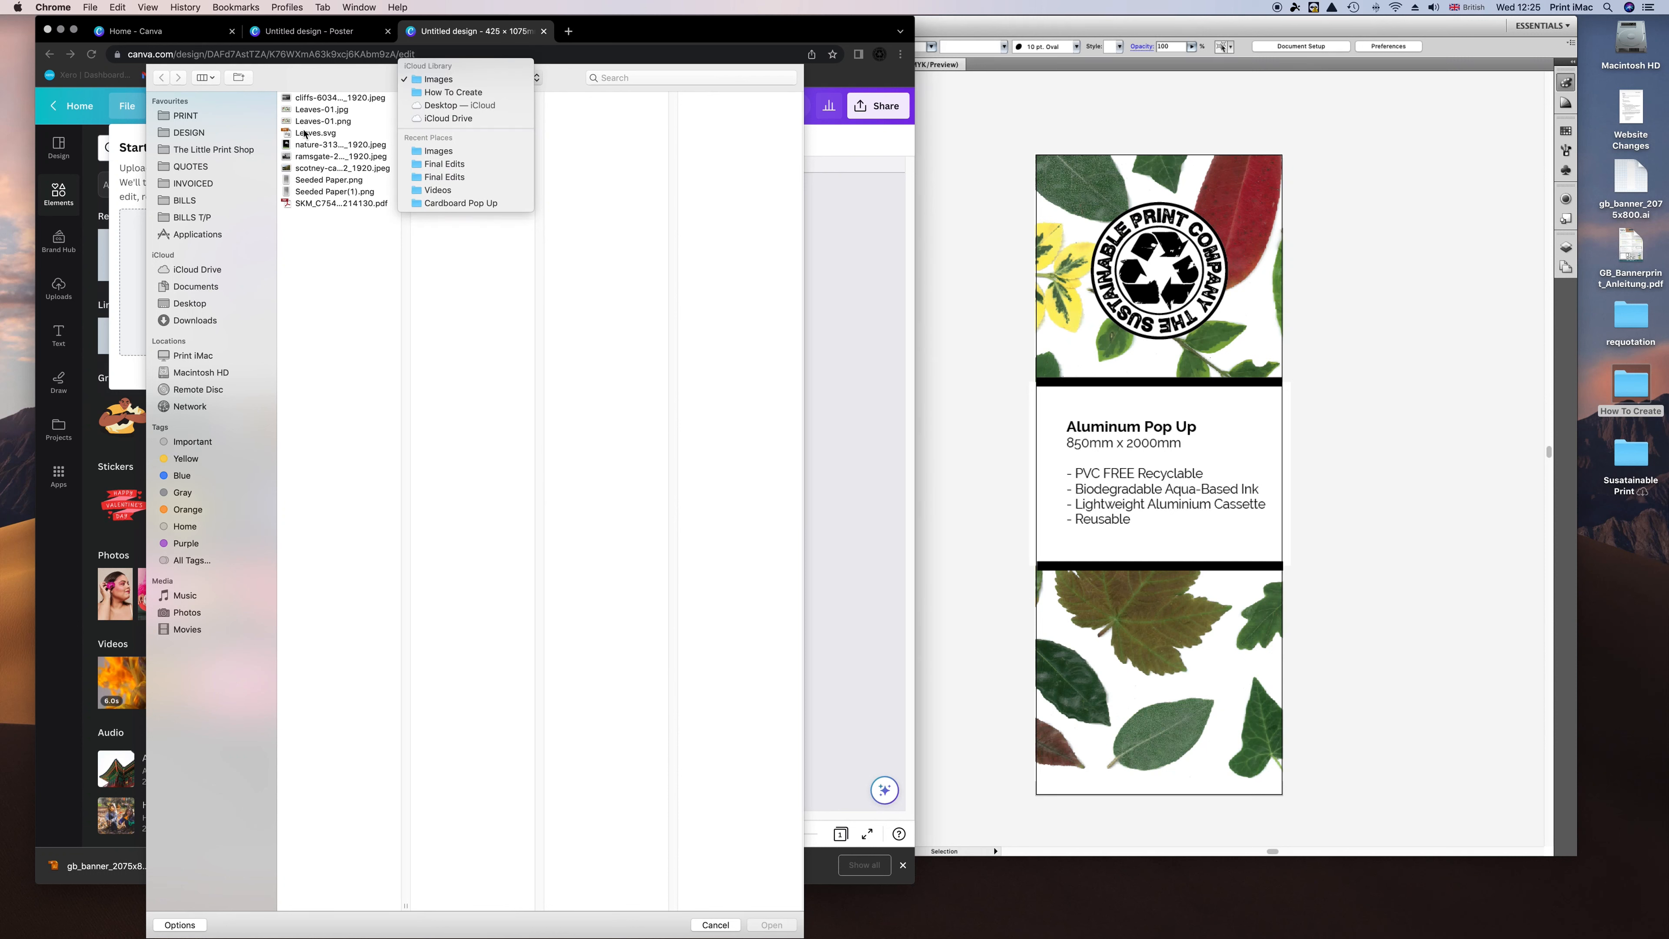
pyautogui.click(352, 405)
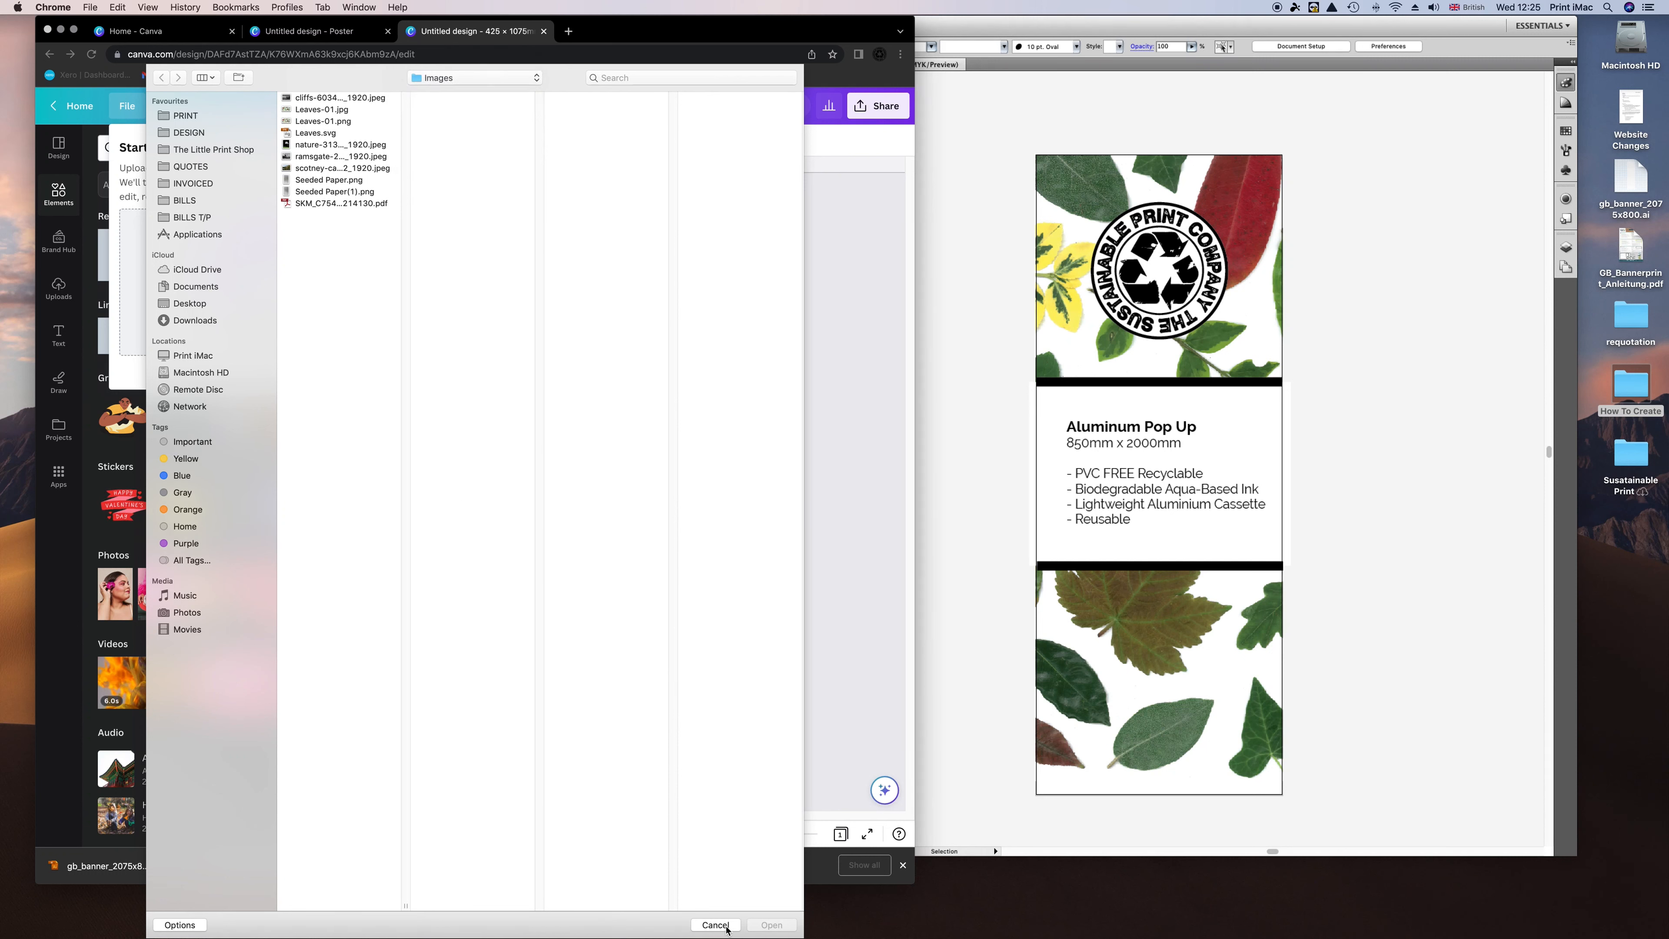
pyautogui.click(195, 151)
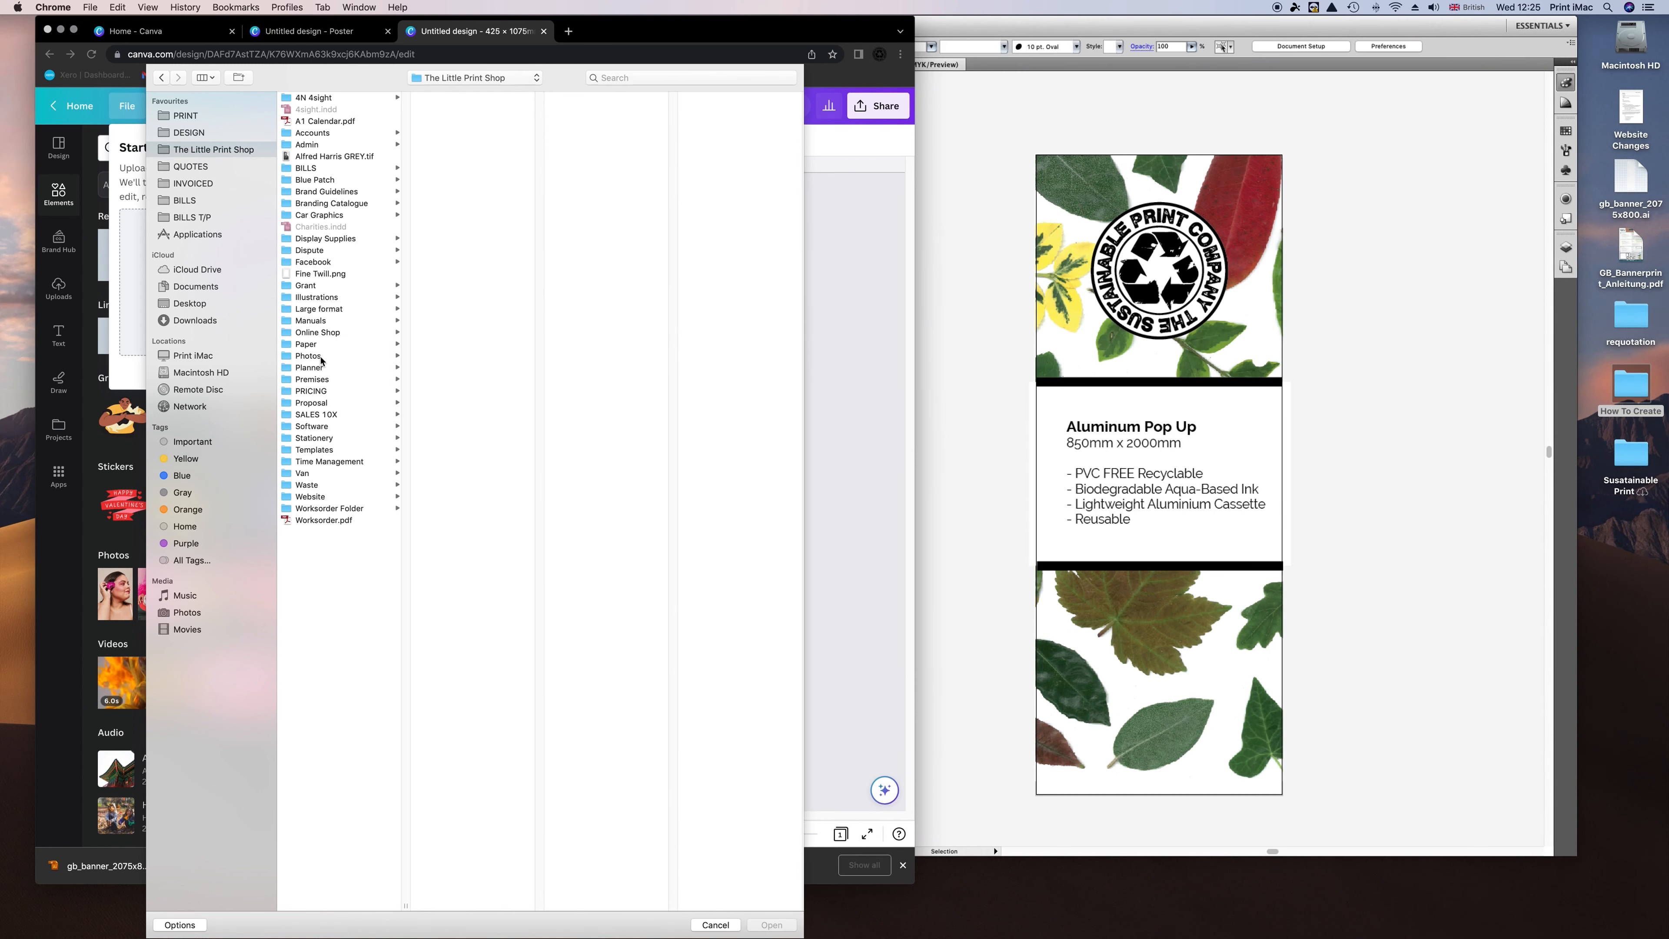
pyautogui.click(313, 427)
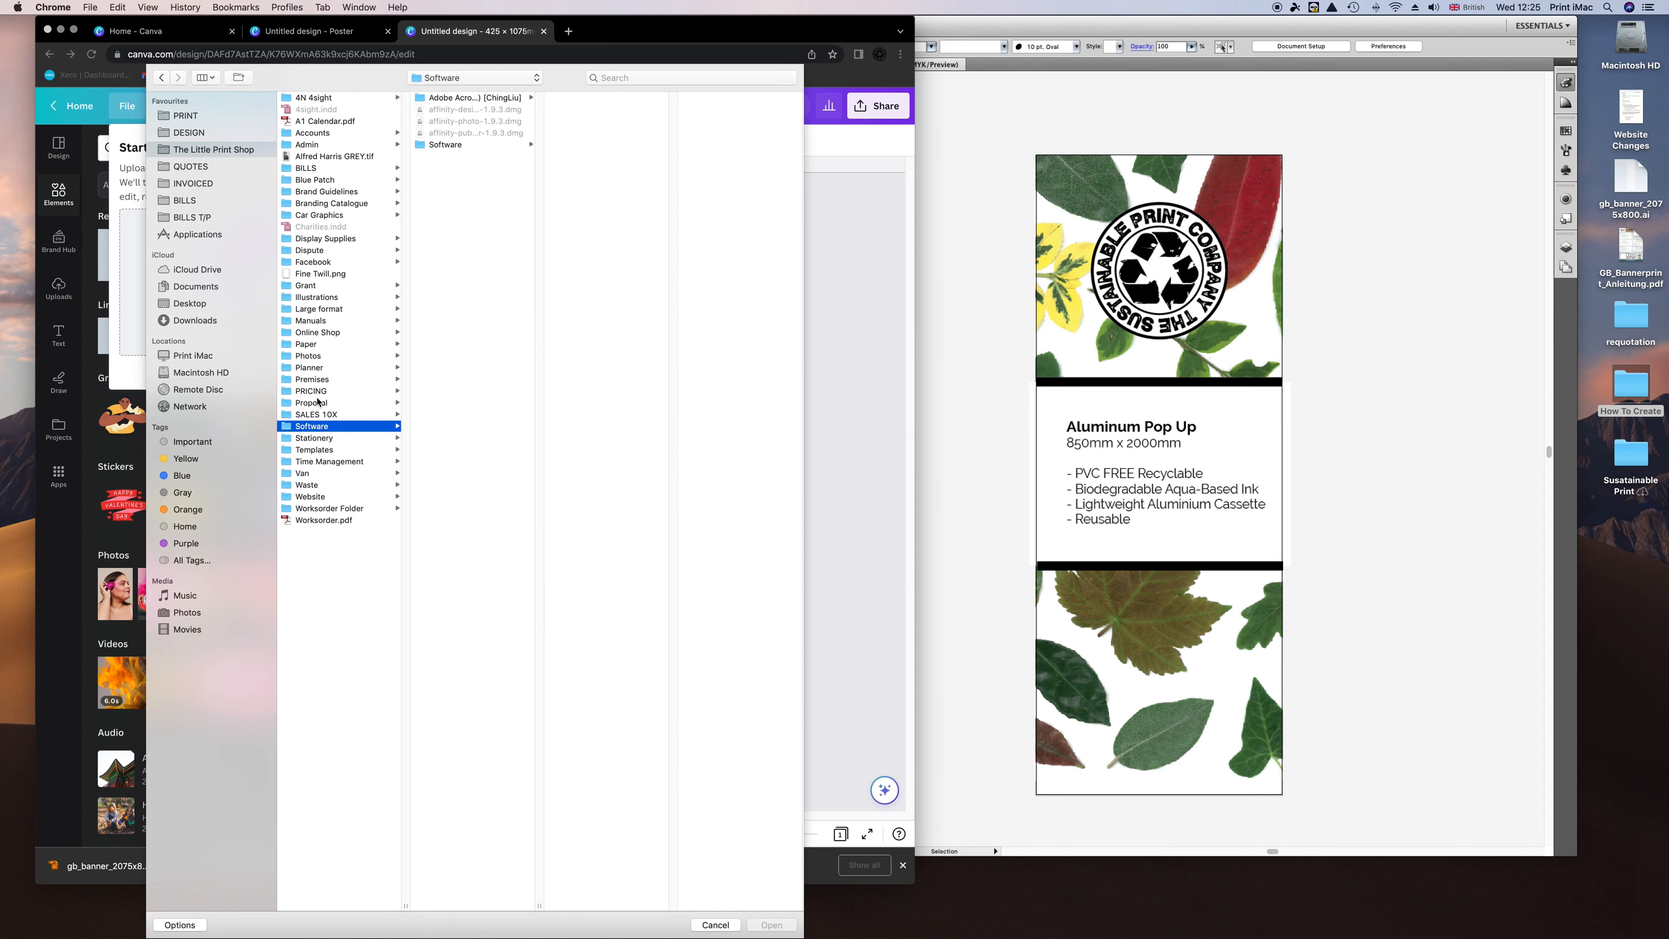
pyautogui.click(317, 439)
pyautogui.click(500, 285)
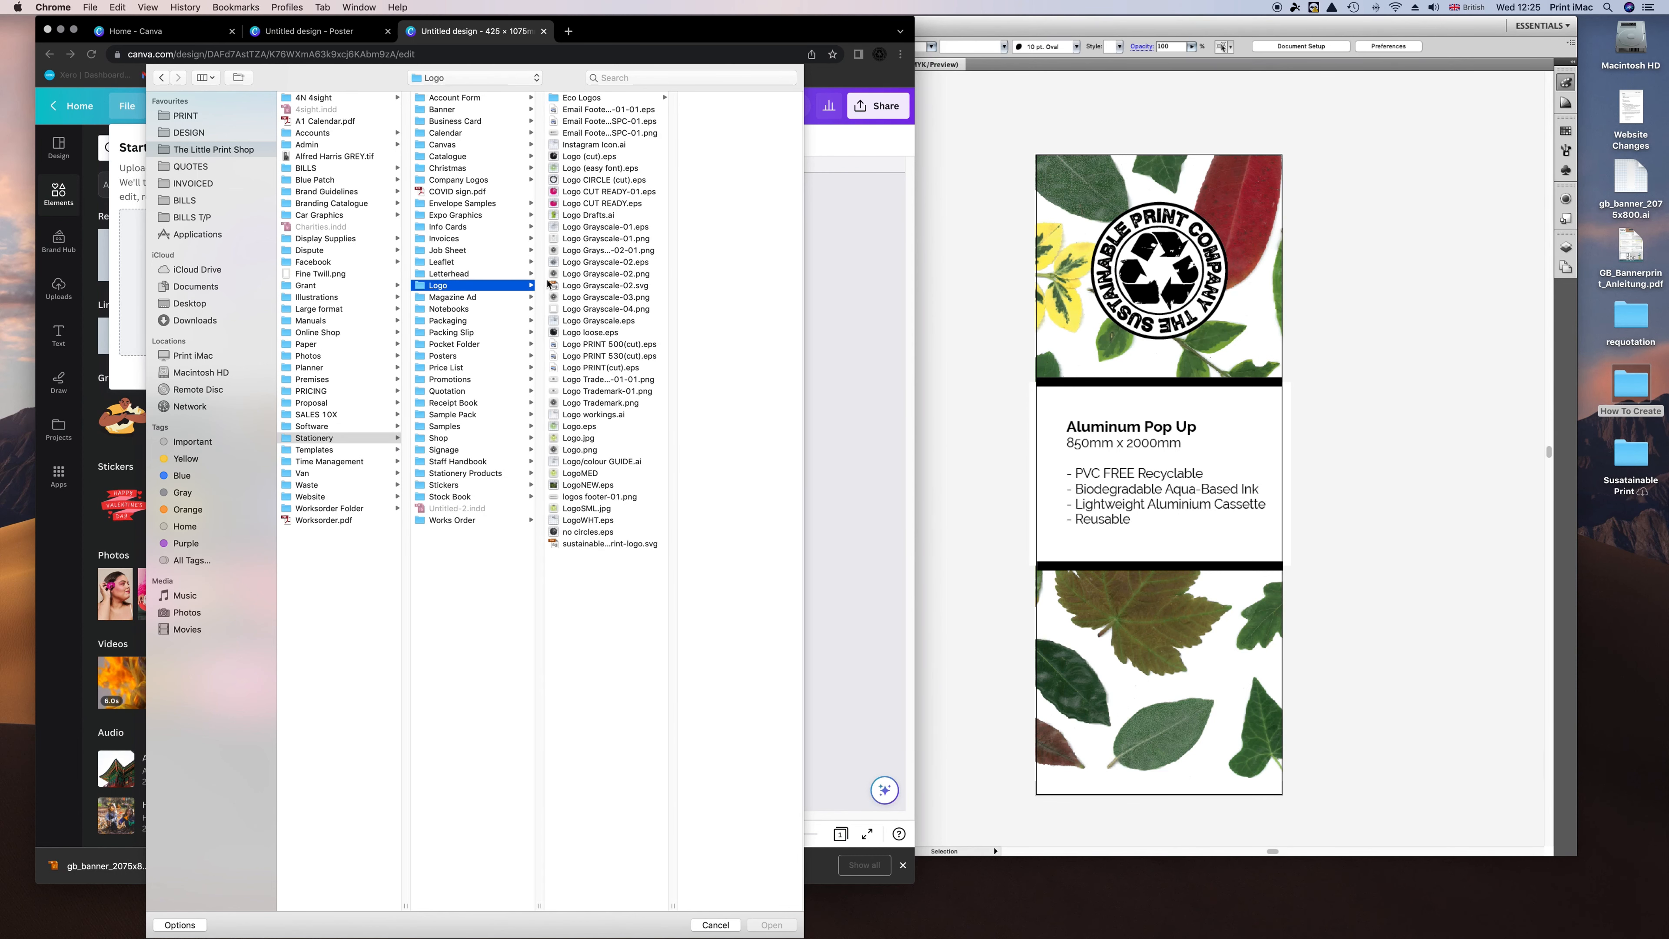
pyautogui.click(602, 263)
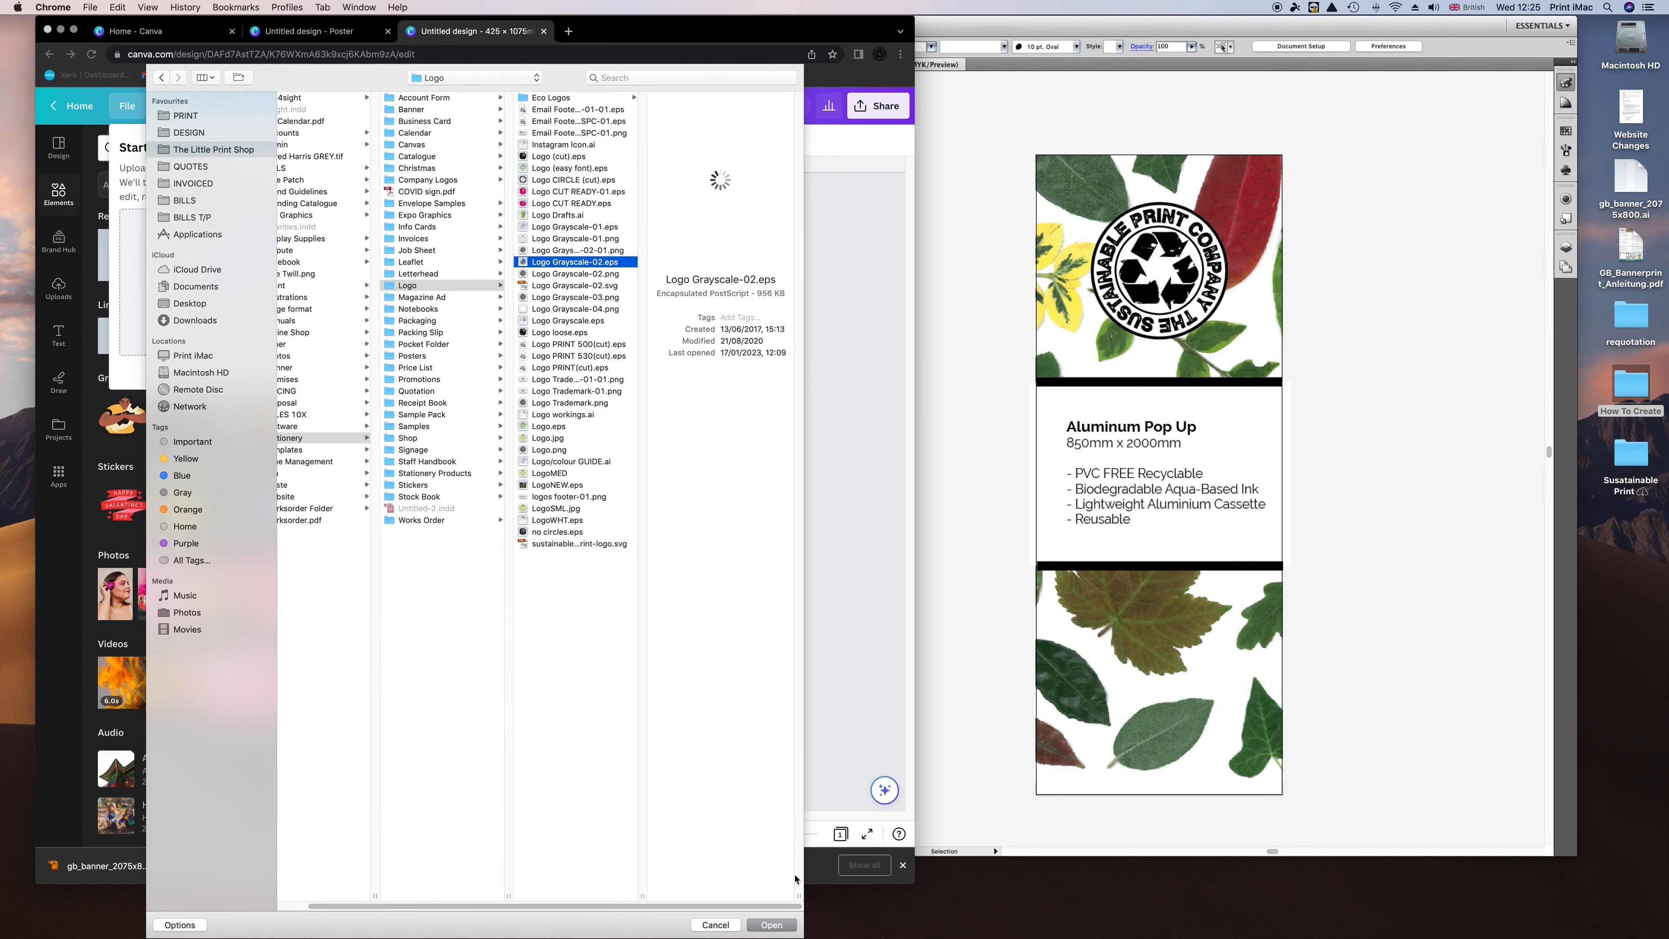
pyautogui.click(772, 924)
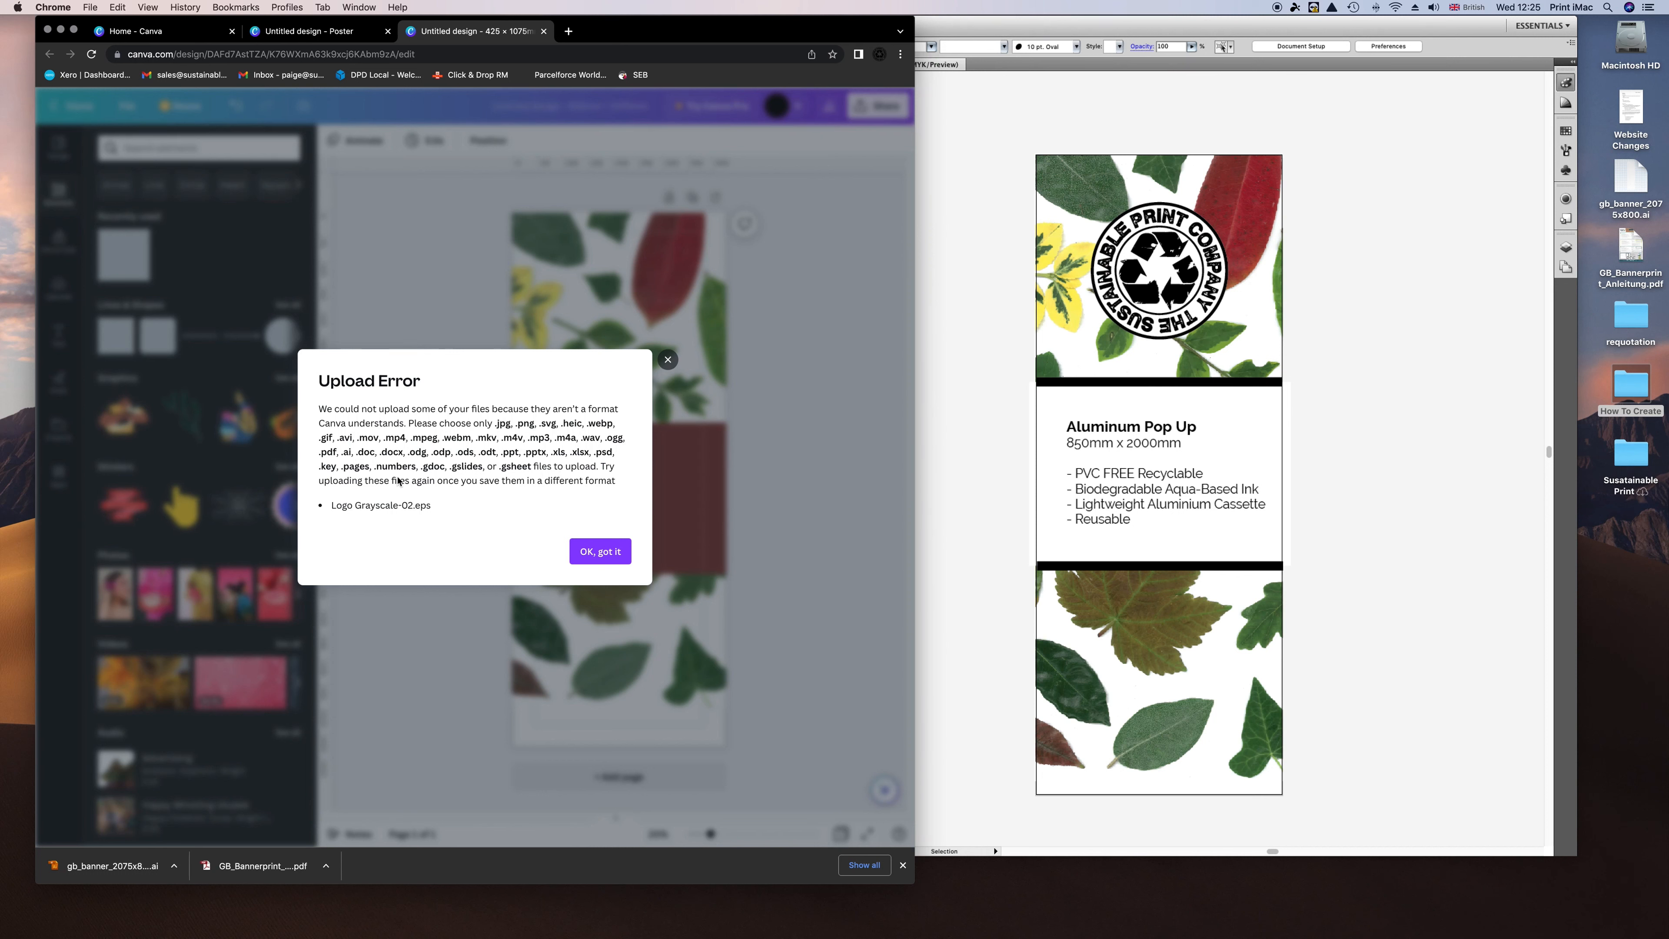
pyautogui.click(607, 554)
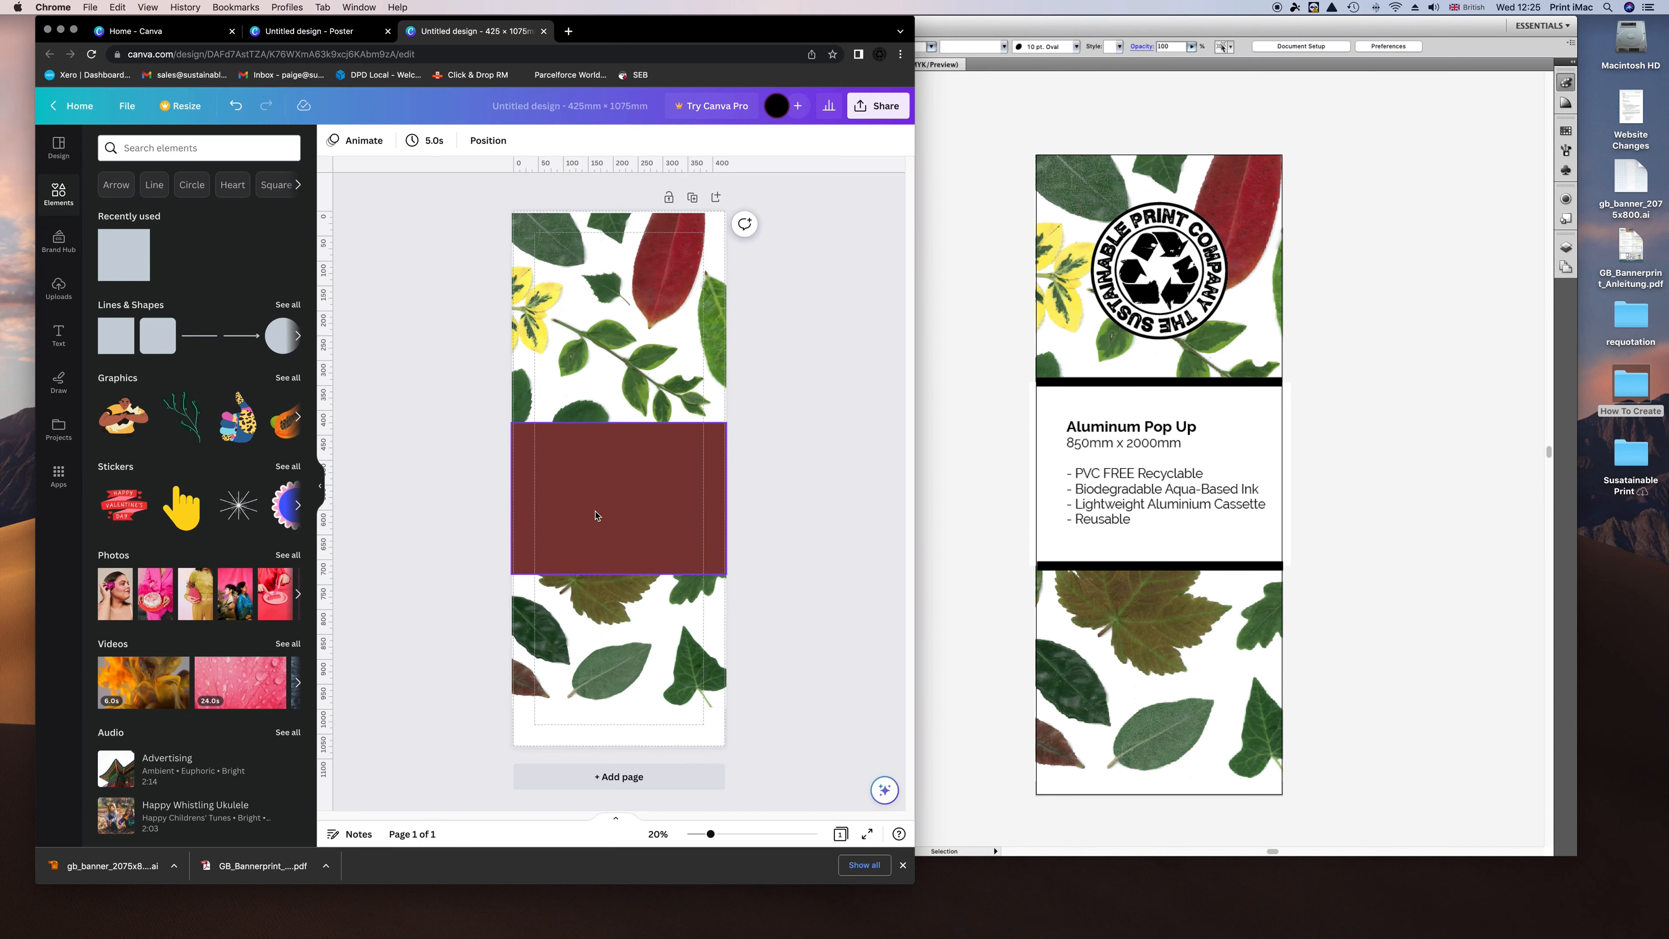
# Import Logo Grayscale-02.svg from the Logo folder into Canva's uploaded images.
pyautogui.click(127, 105)
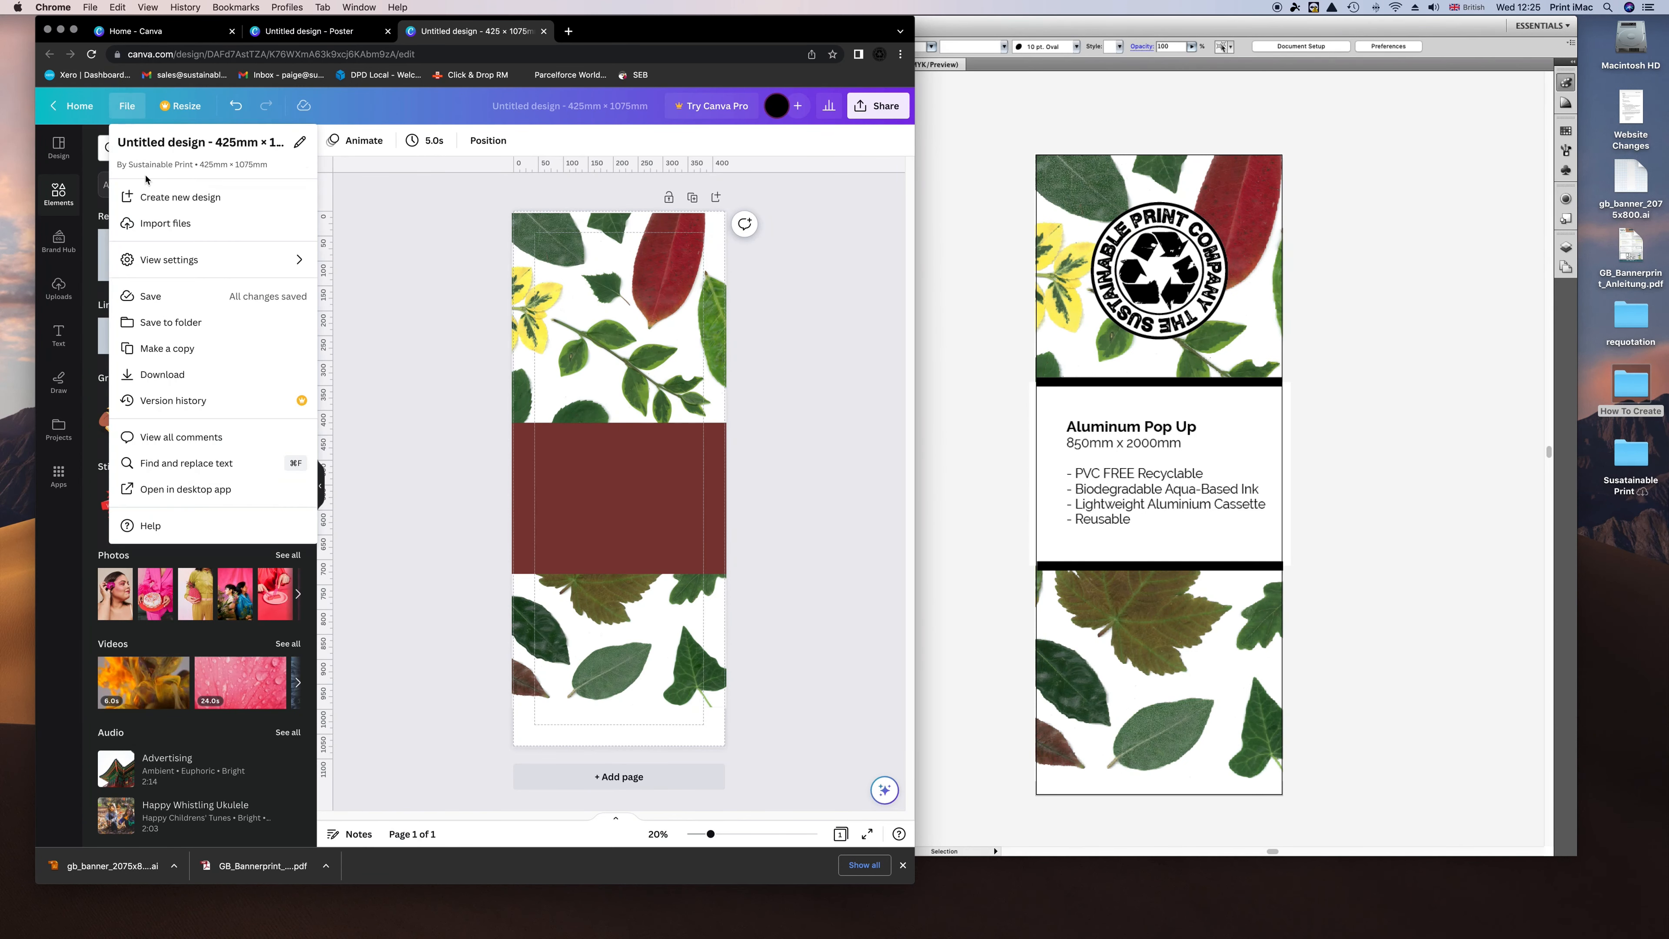
pyautogui.click(164, 223)
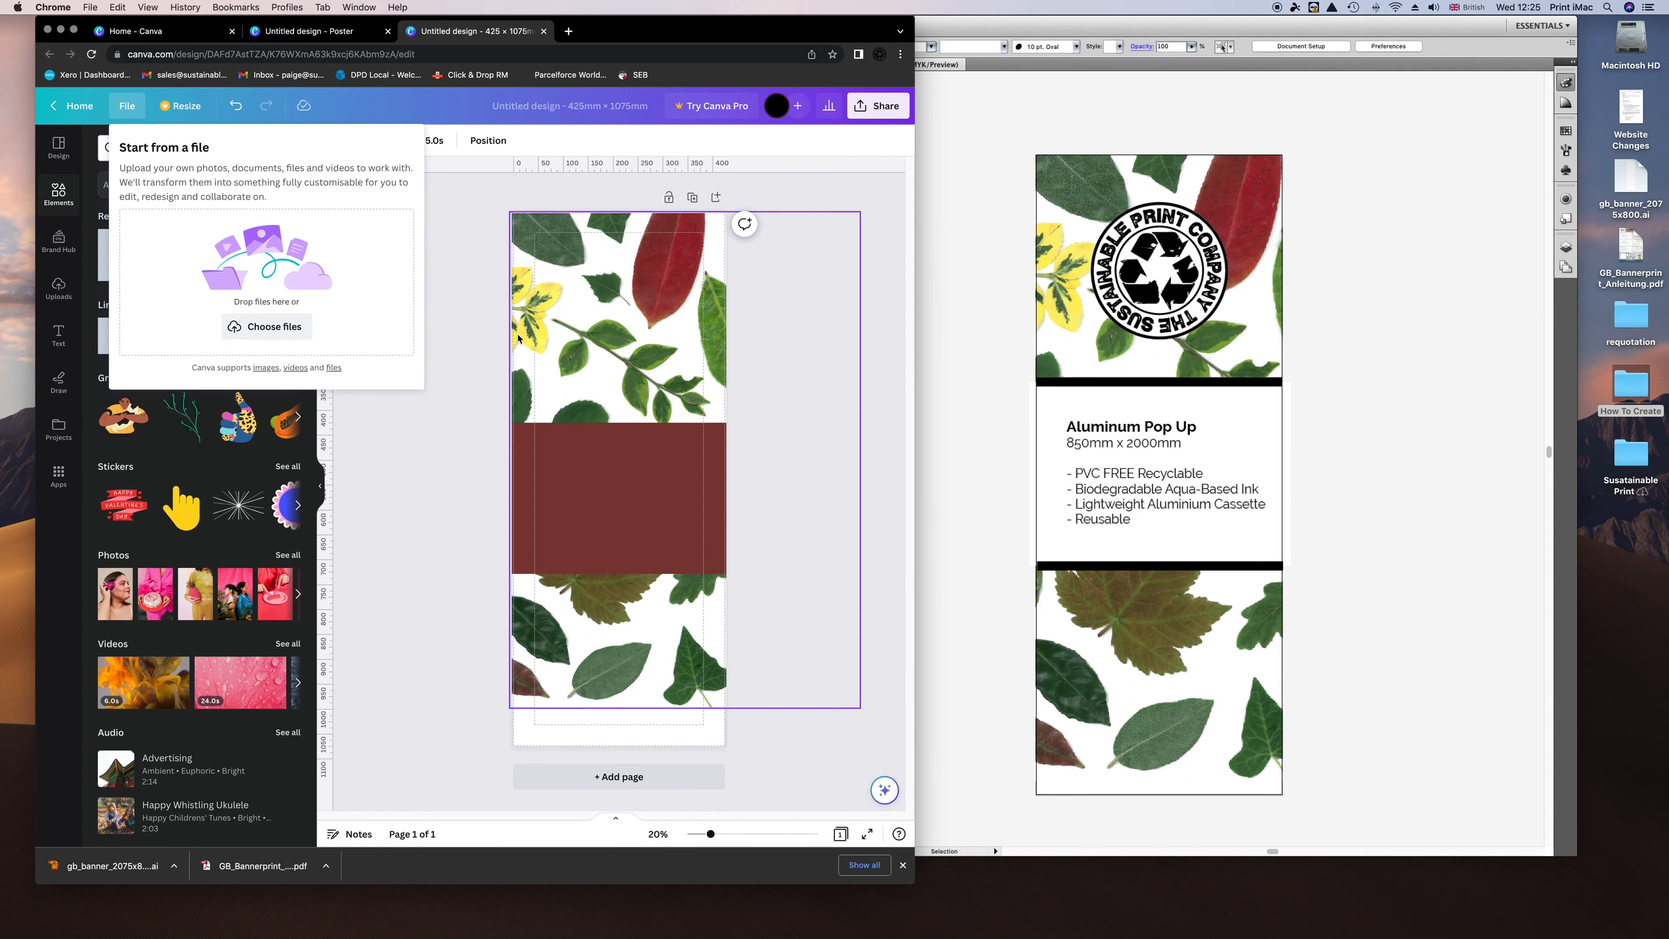
pyautogui.click(266, 326)
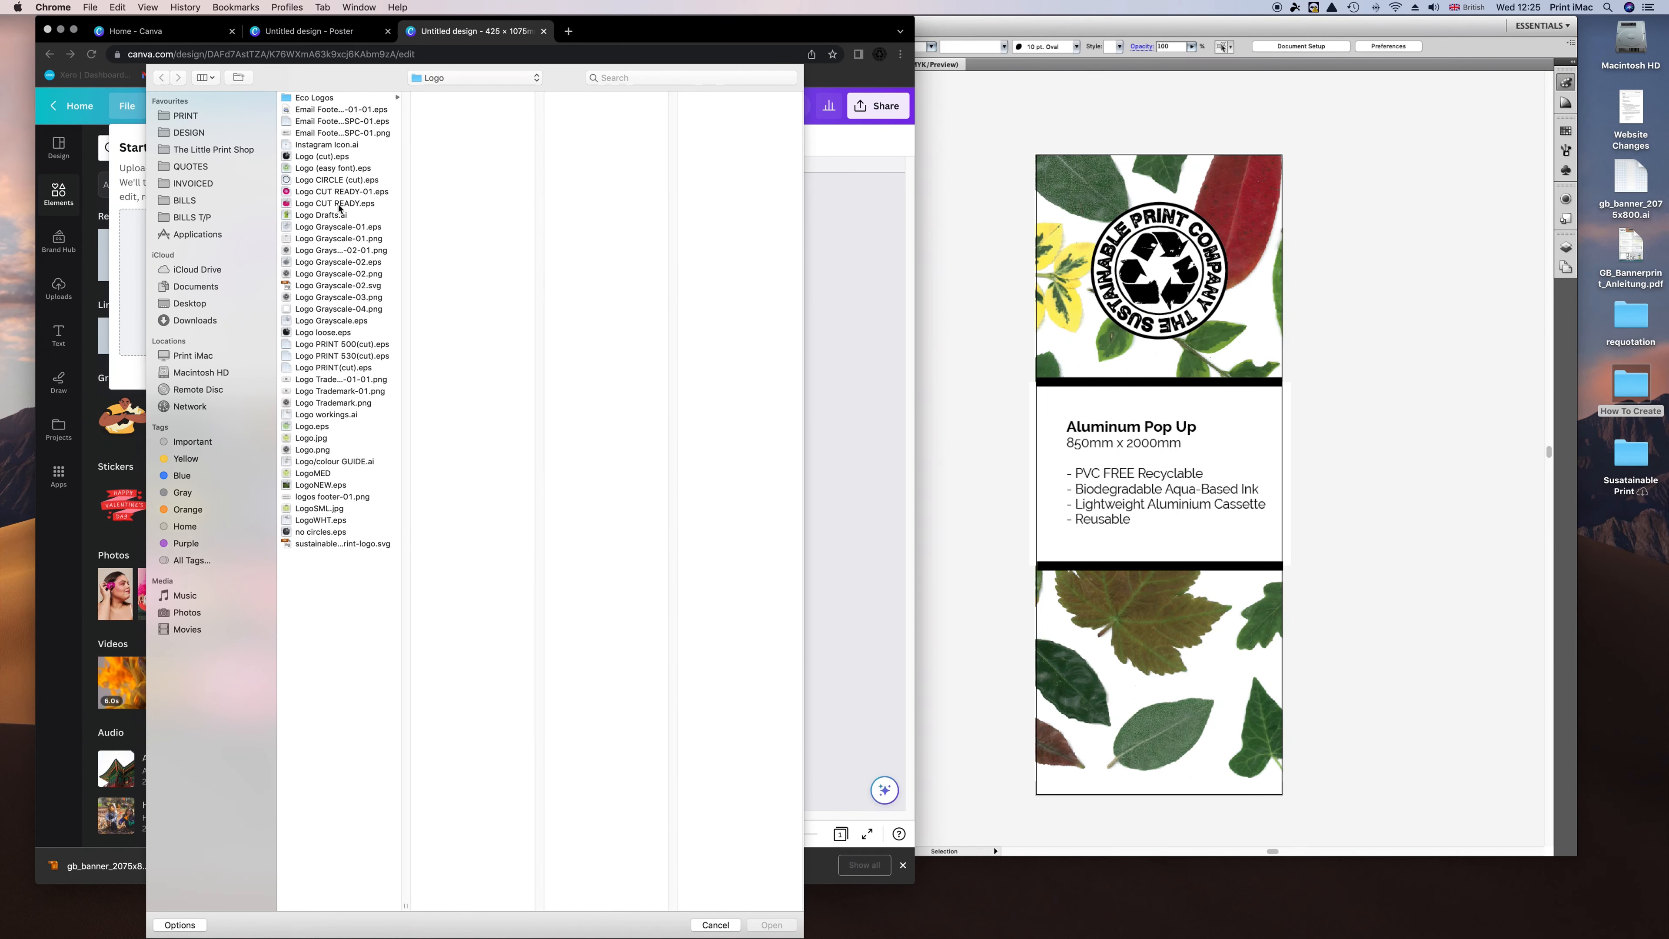
pyautogui.click(330, 286)
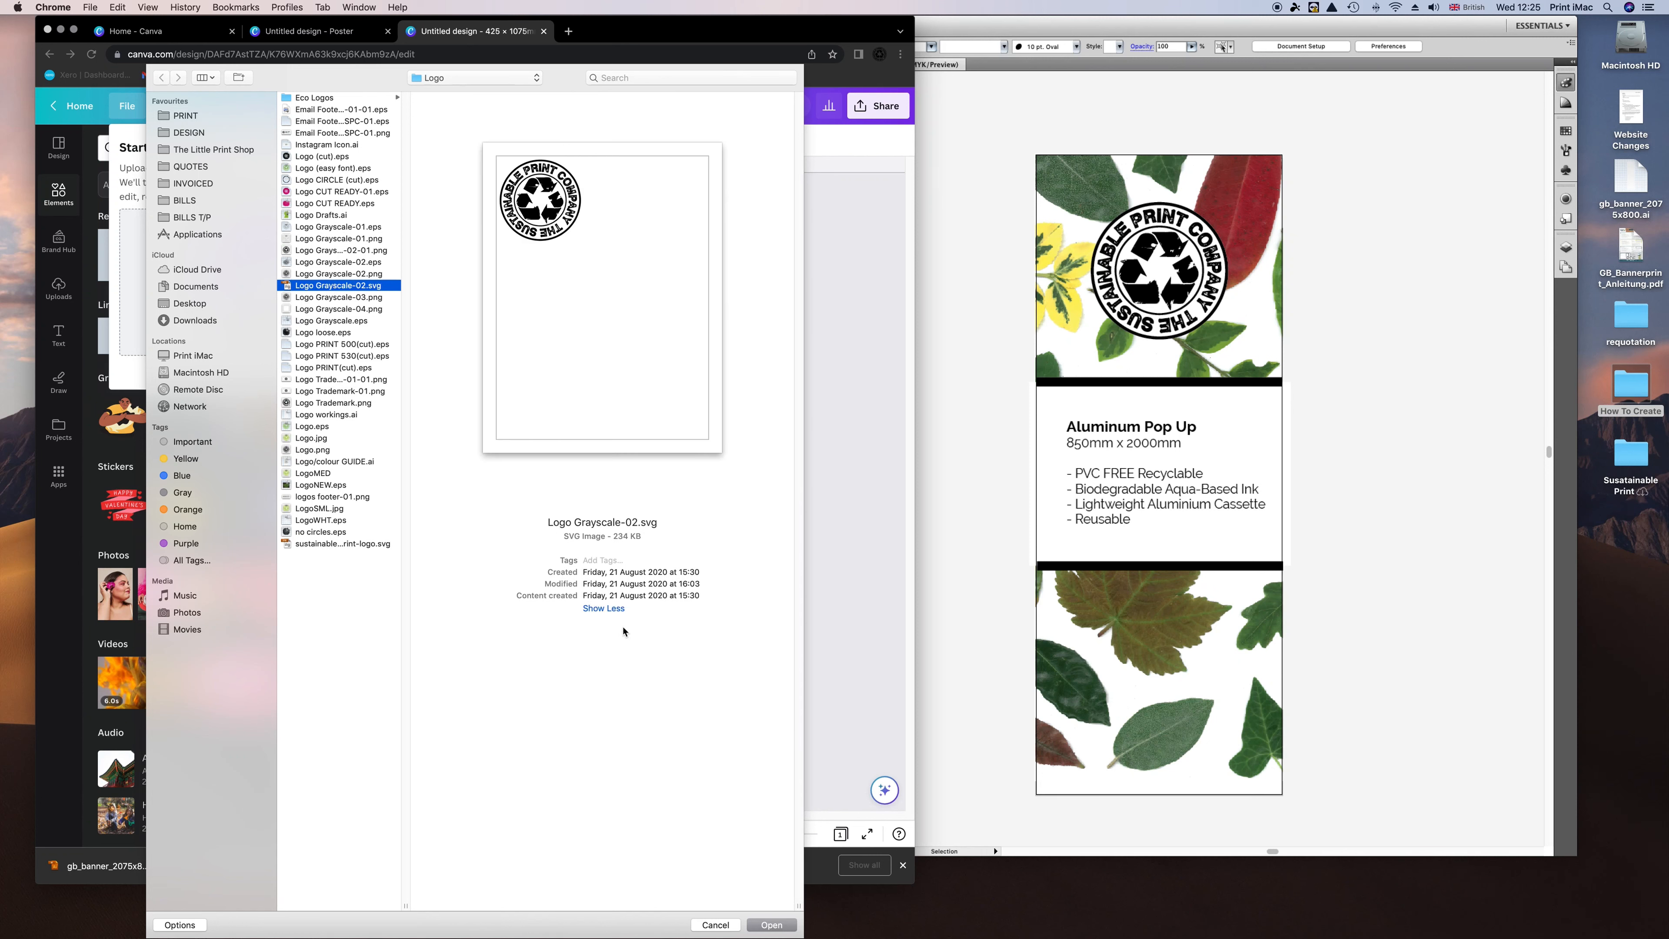
pyautogui.click(764, 926)
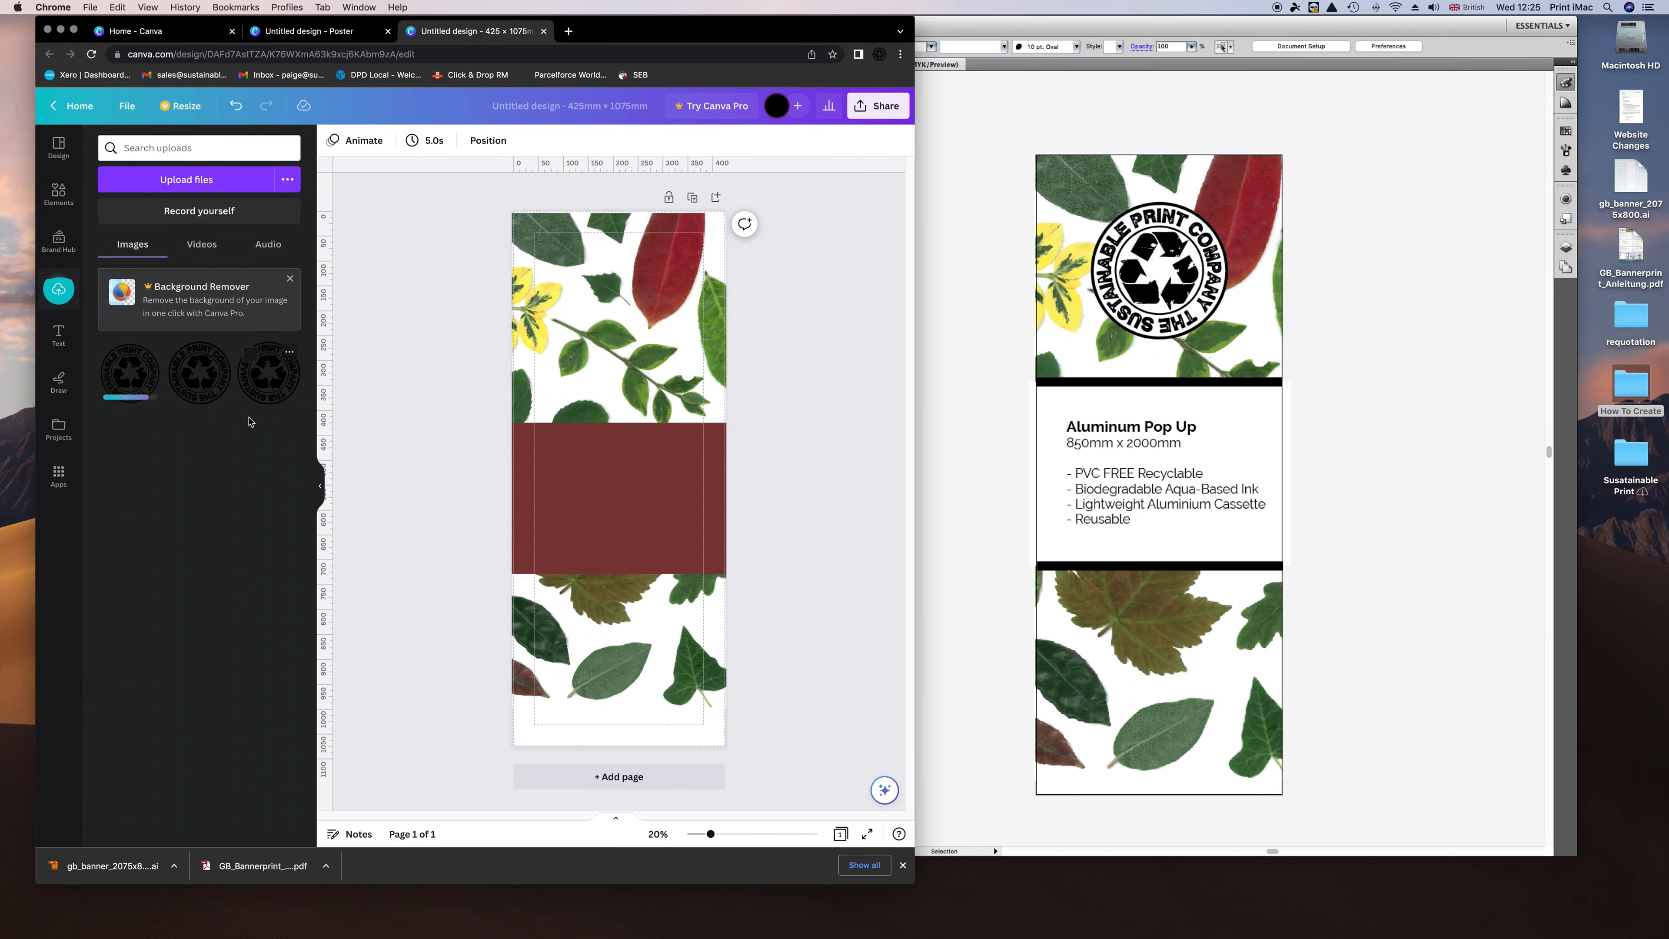
# Place the uploaded circular logo in the top leaf section and enlarge it.
pyautogui.click(202, 381)
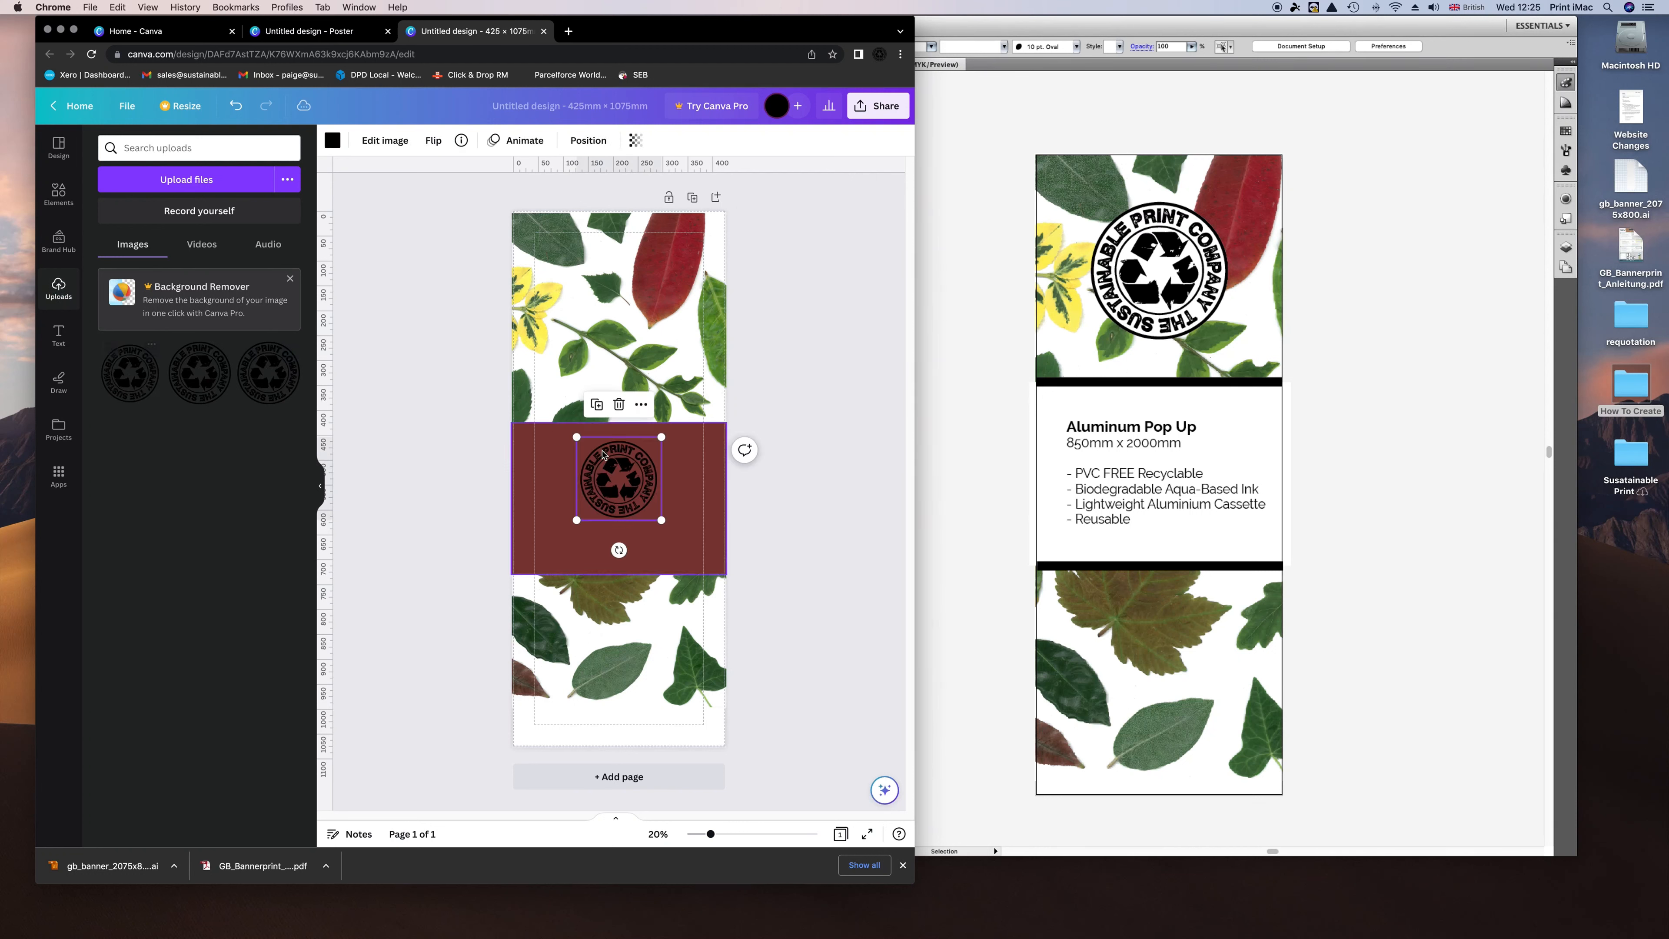
pyautogui.moveTo(623, 464); pyautogui.dragTo(621, 309)
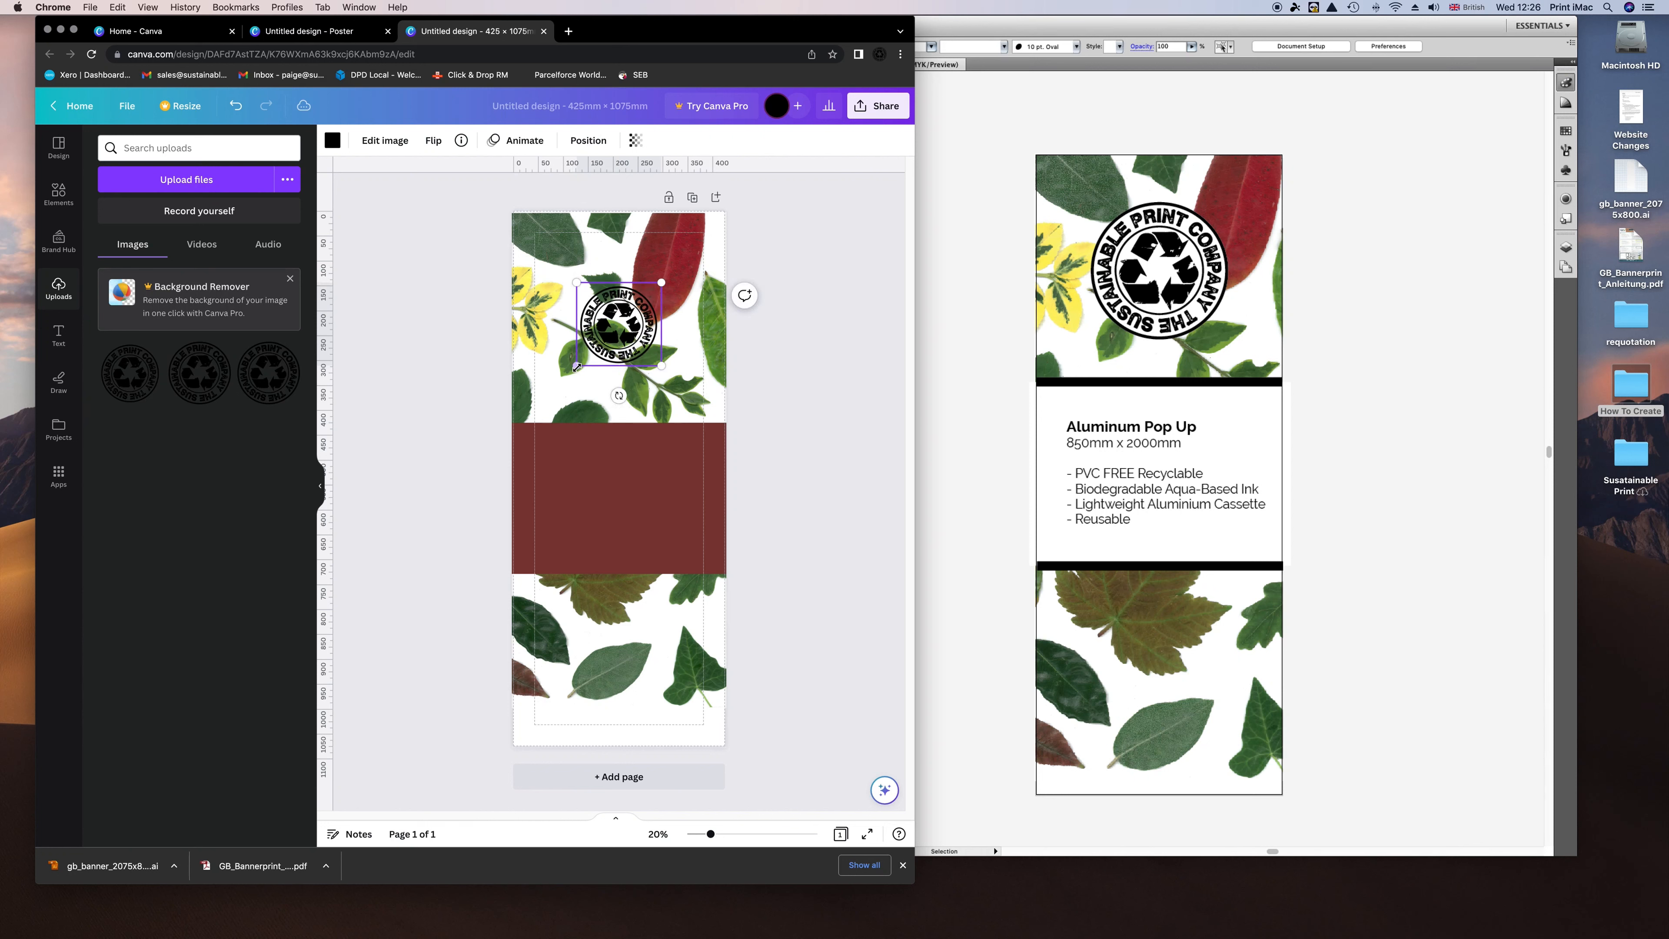
pyautogui.moveTo(575, 367); pyautogui.dragTo(557, 386)
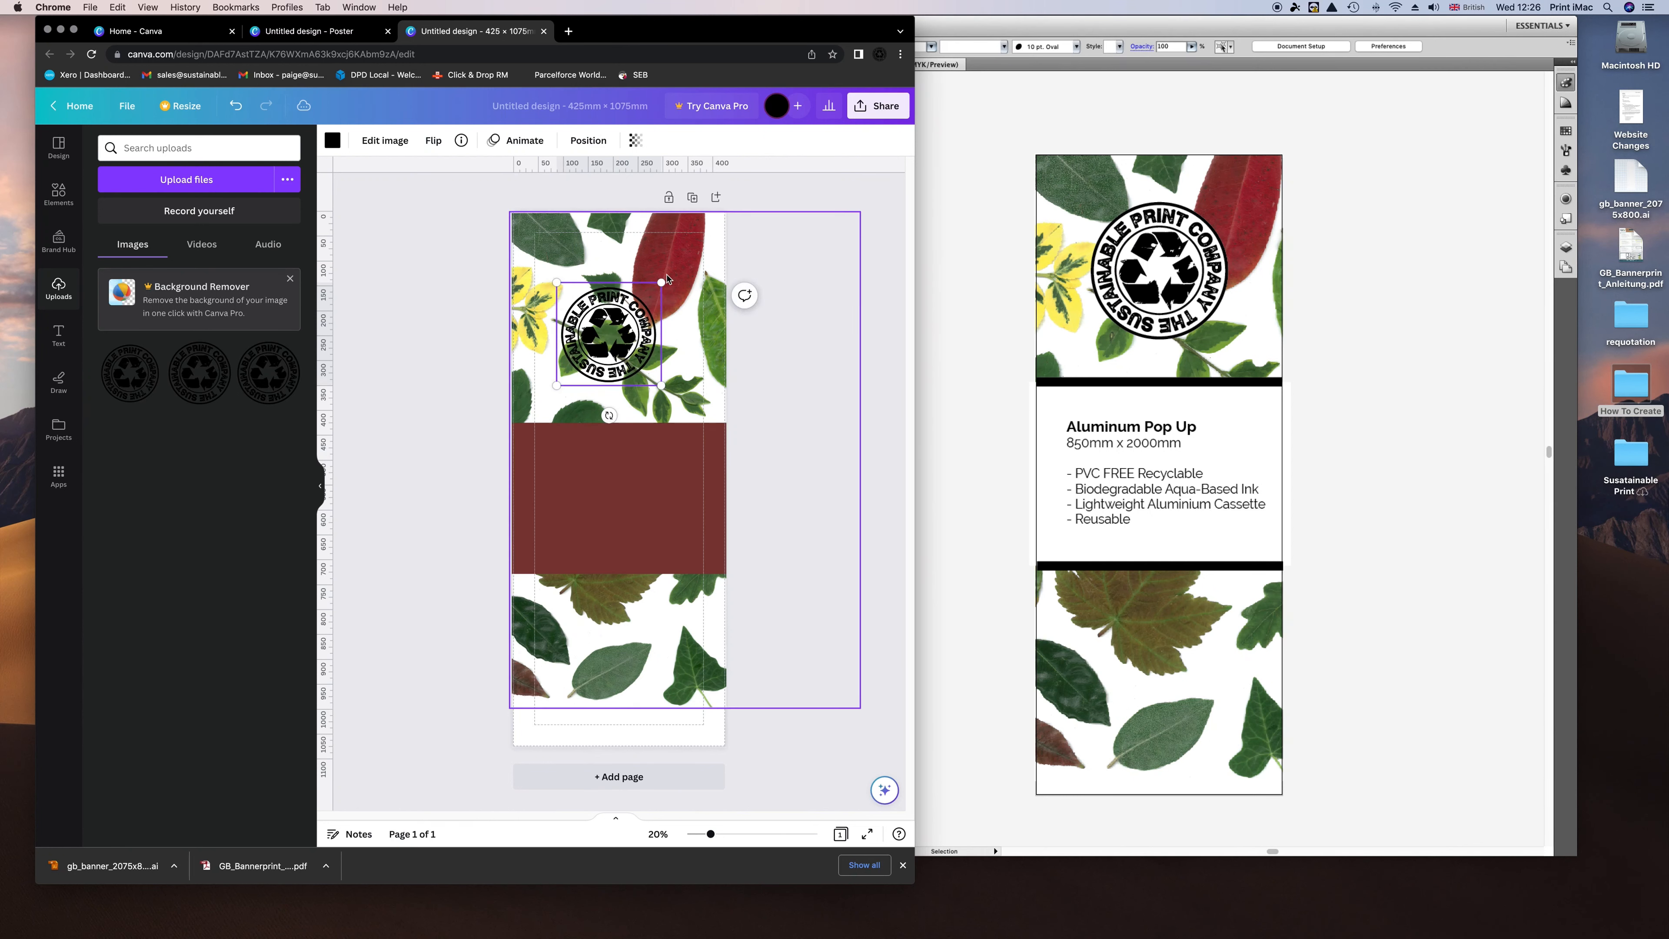
pyautogui.moveTo(661, 283); pyautogui.dragTo(616, 292)
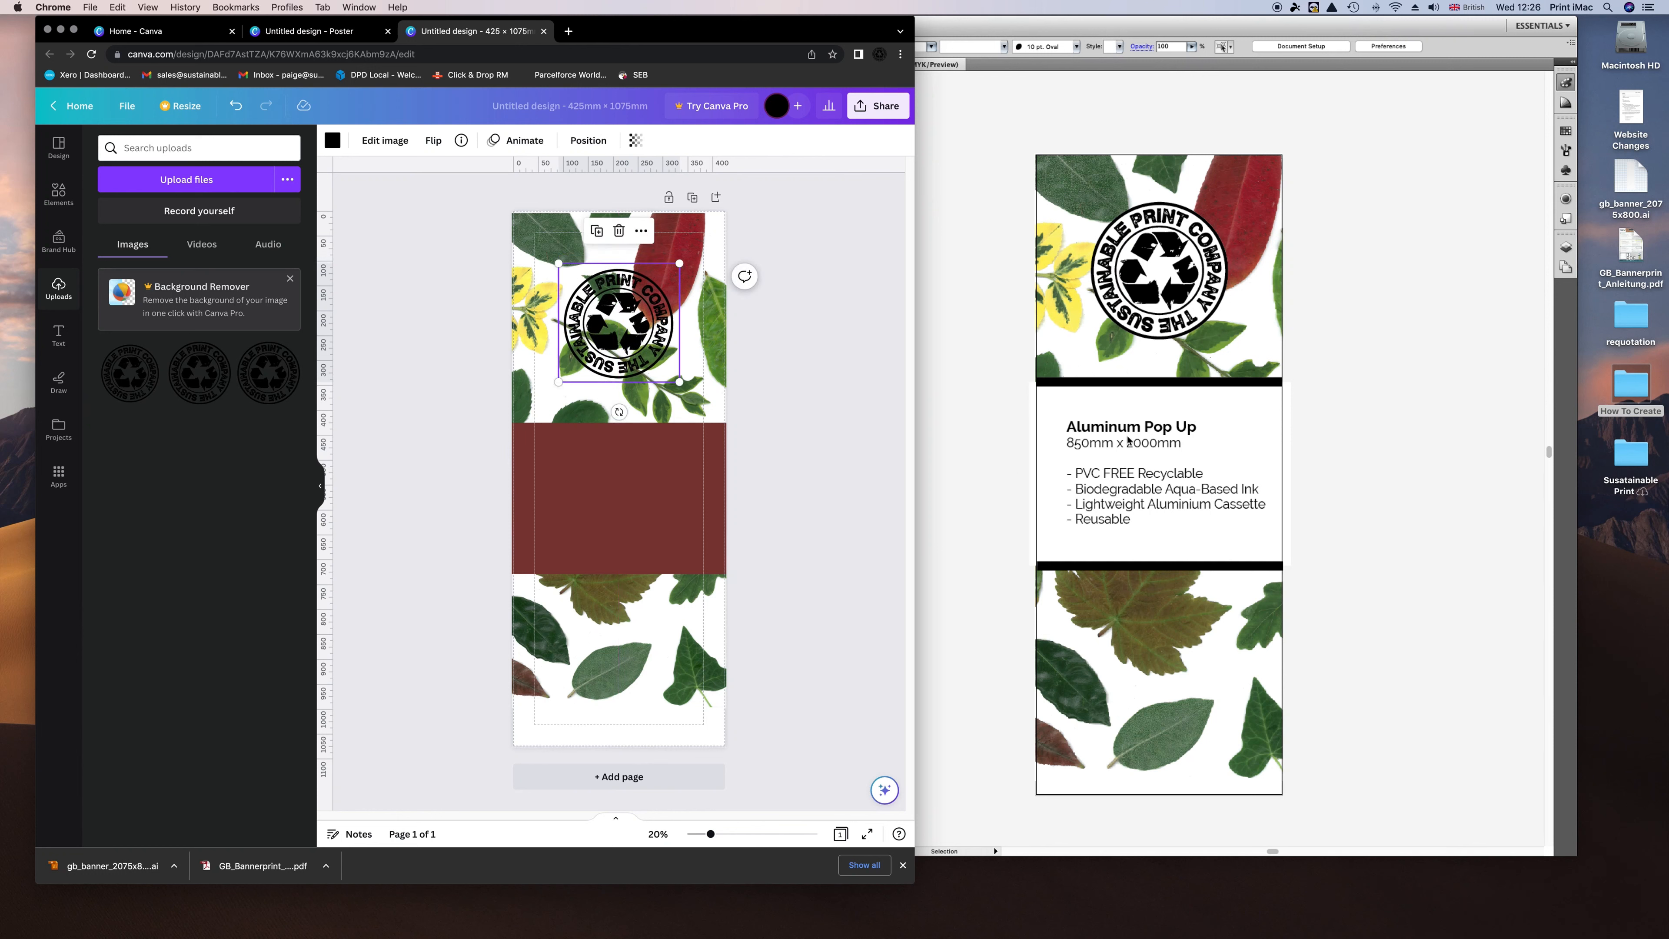
# Nudge the maroon band slightly upward beneath the logo.
pyautogui.moveTo(615, 481); pyautogui.dragTo(633, 448)
pyautogui.click(600, 371)
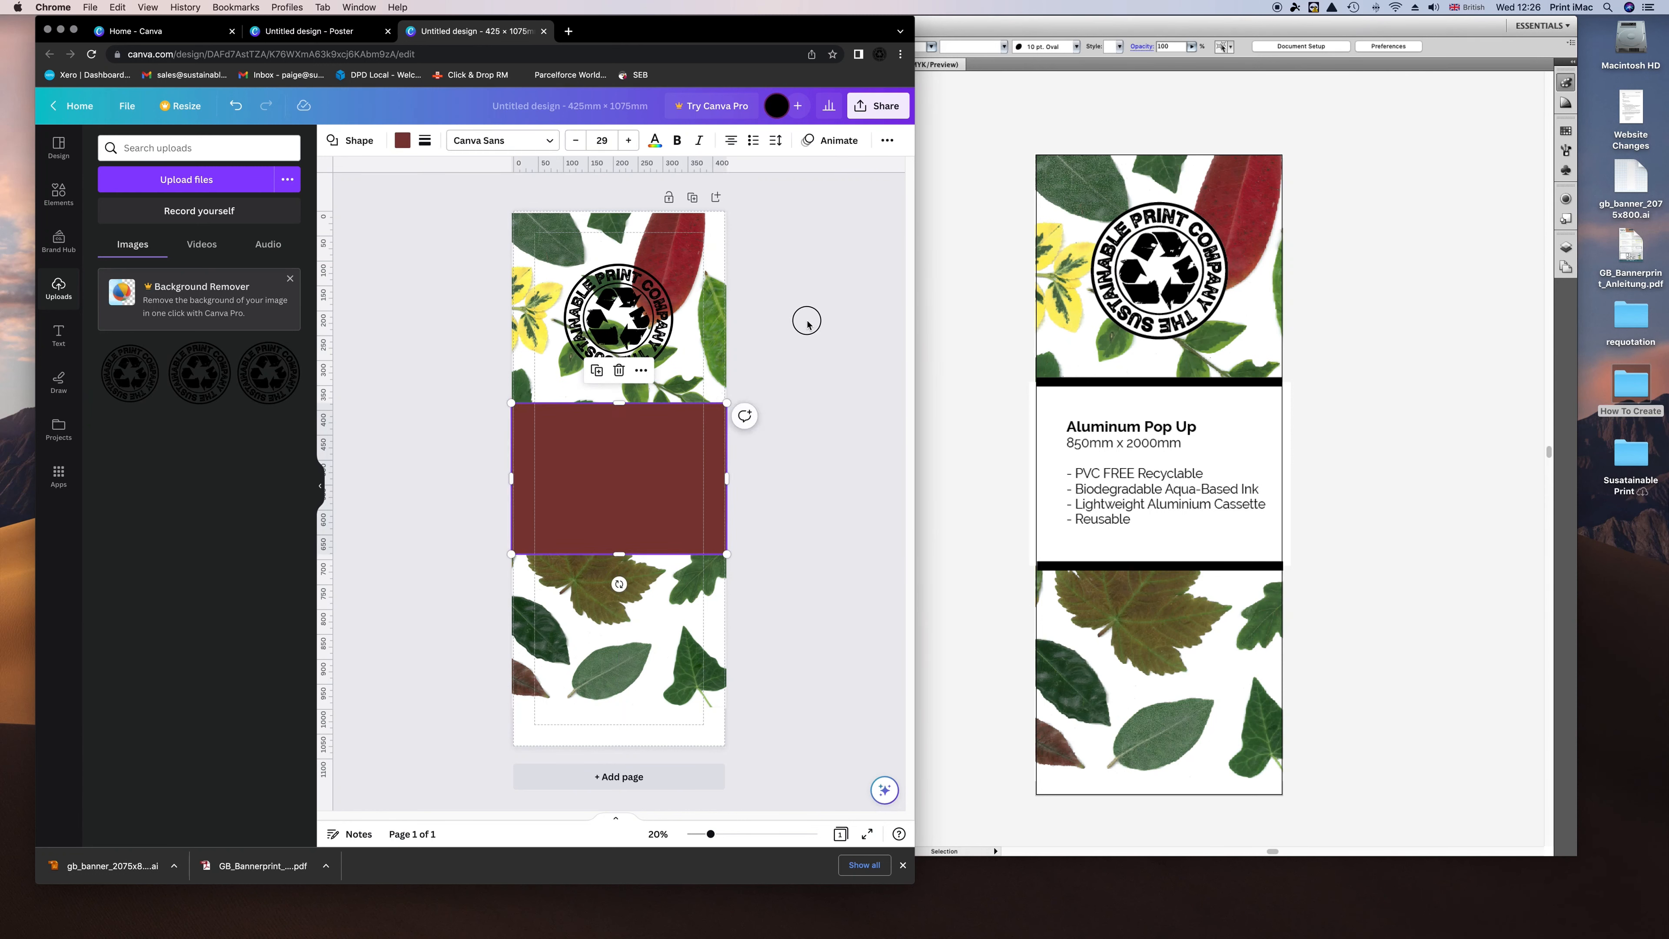
pyautogui.click(618, 317)
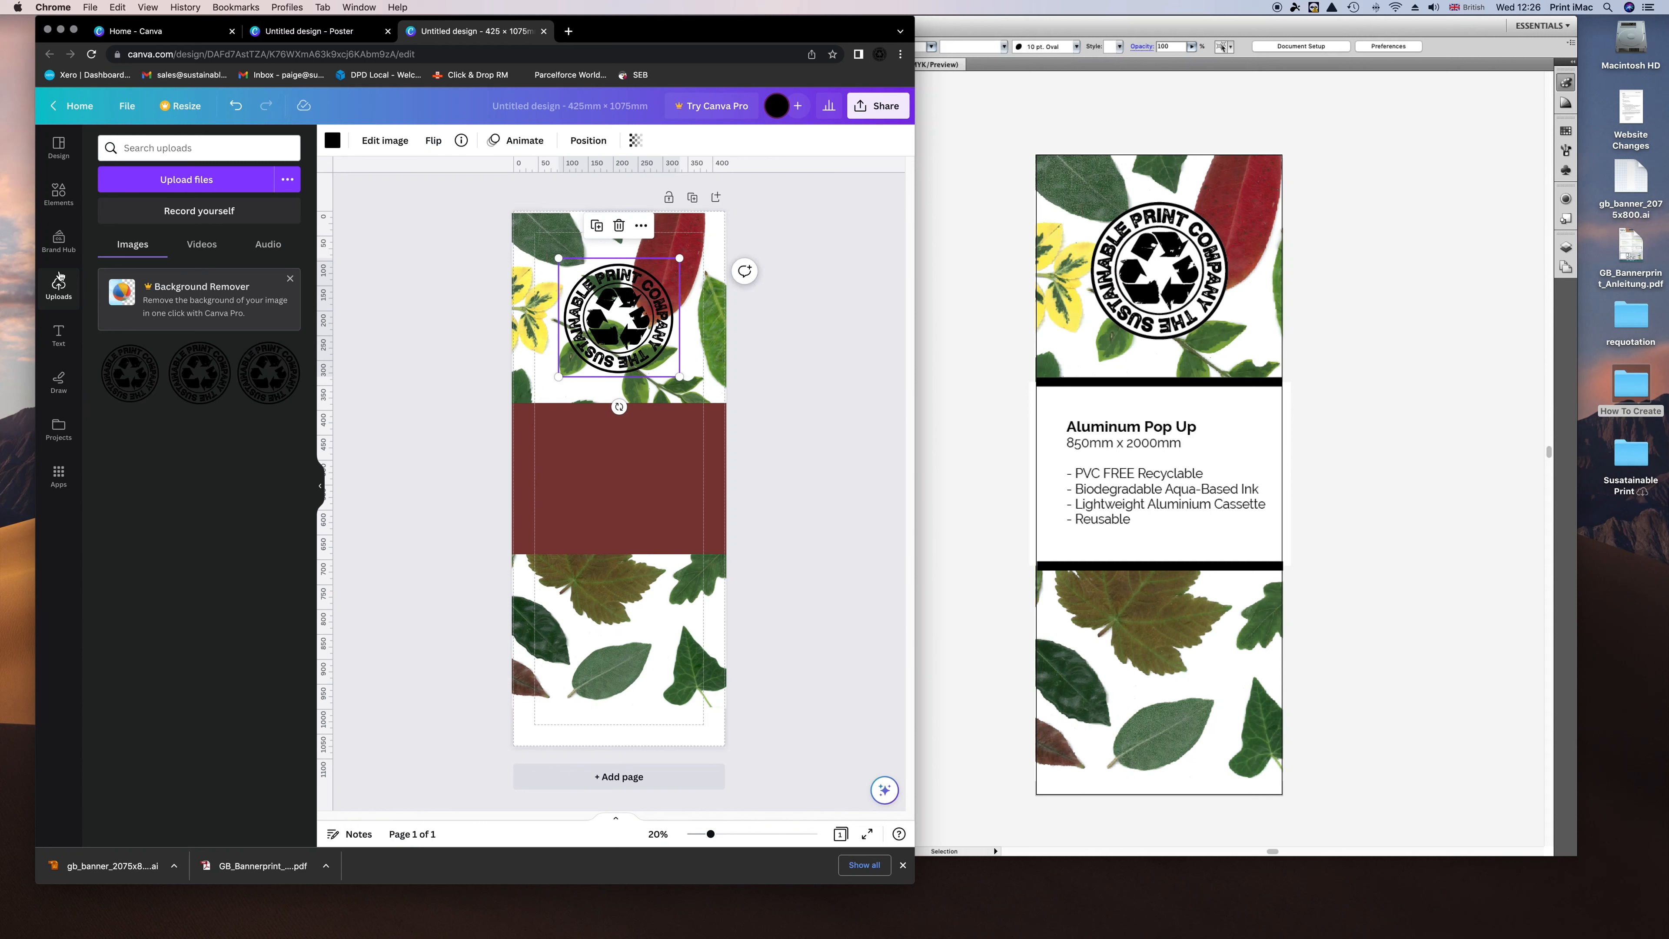
pyautogui.click(59, 192)
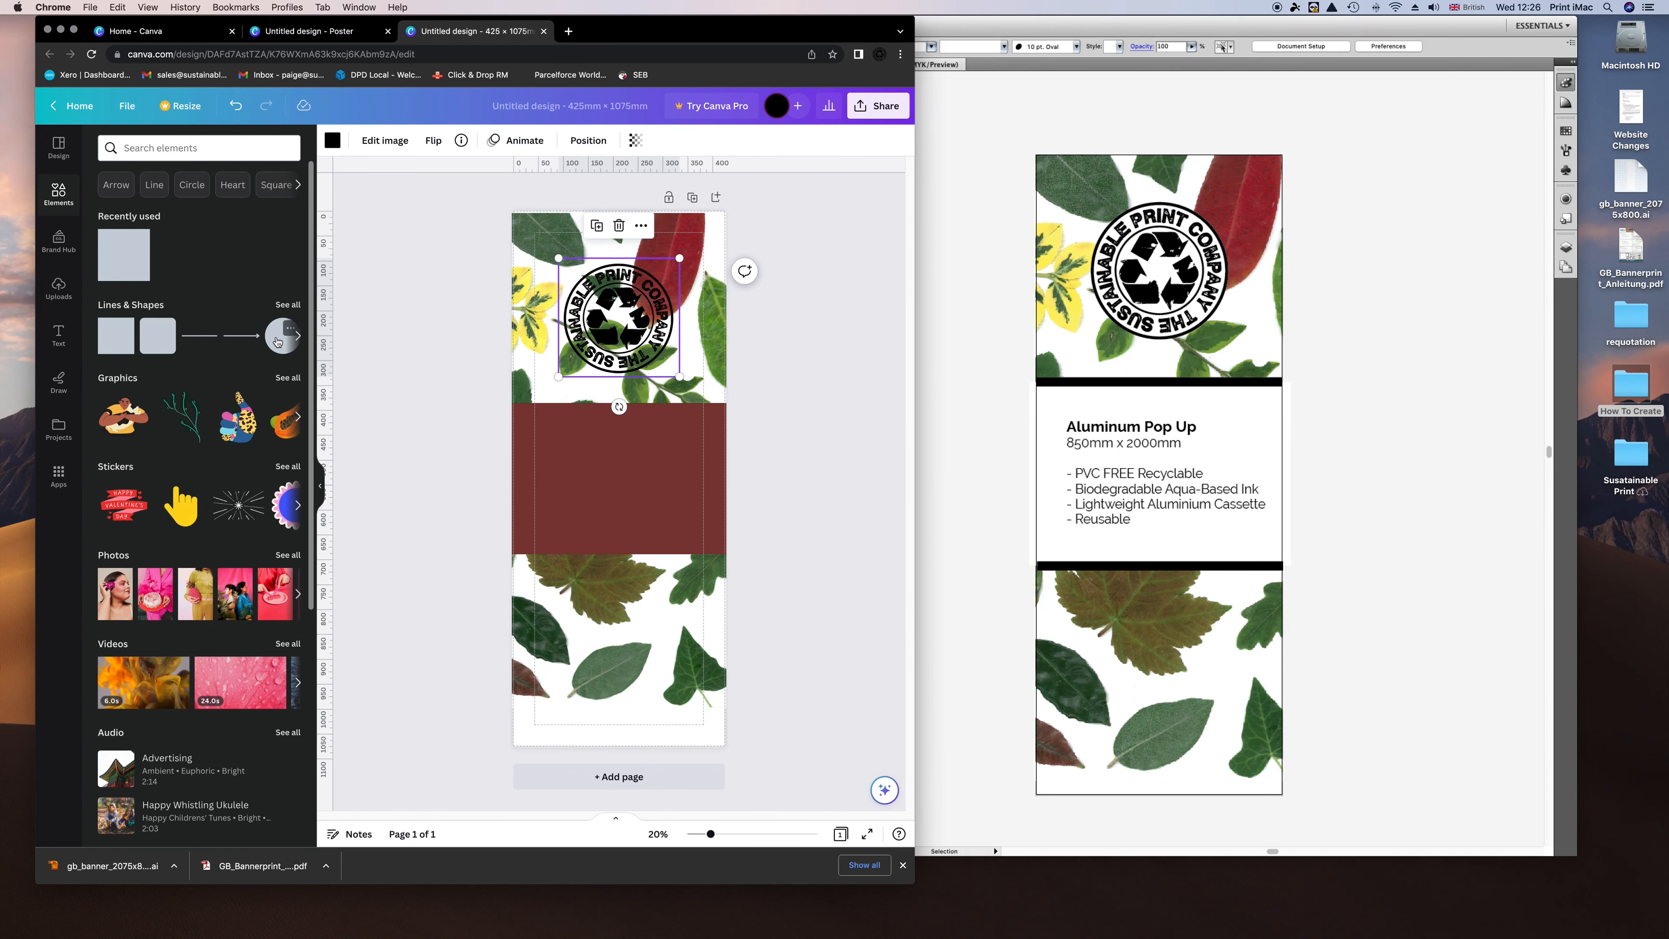
# Add a circle shape, then size and centre it over the logo.
pyautogui.click(277, 342)
pyautogui.moveTo(619, 468); pyautogui.dragTo(620, 361)
pyautogui.press('super+z')
pyautogui.press('super+z')
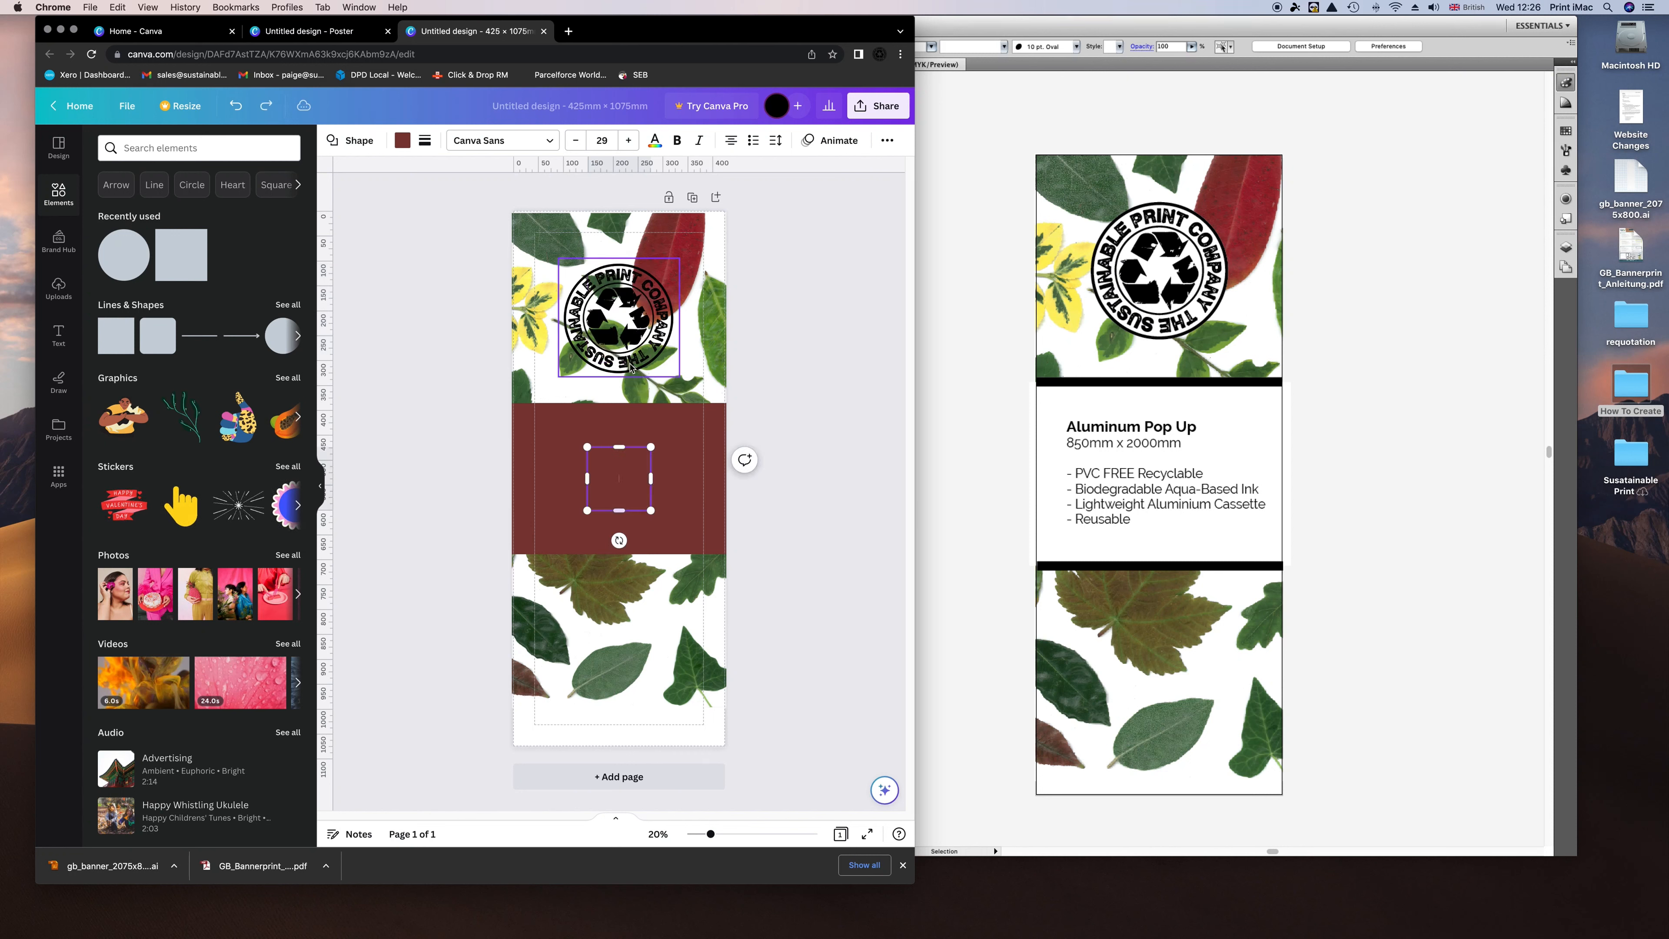
pyautogui.moveTo(619, 428); pyautogui.dragTo(623, 281)
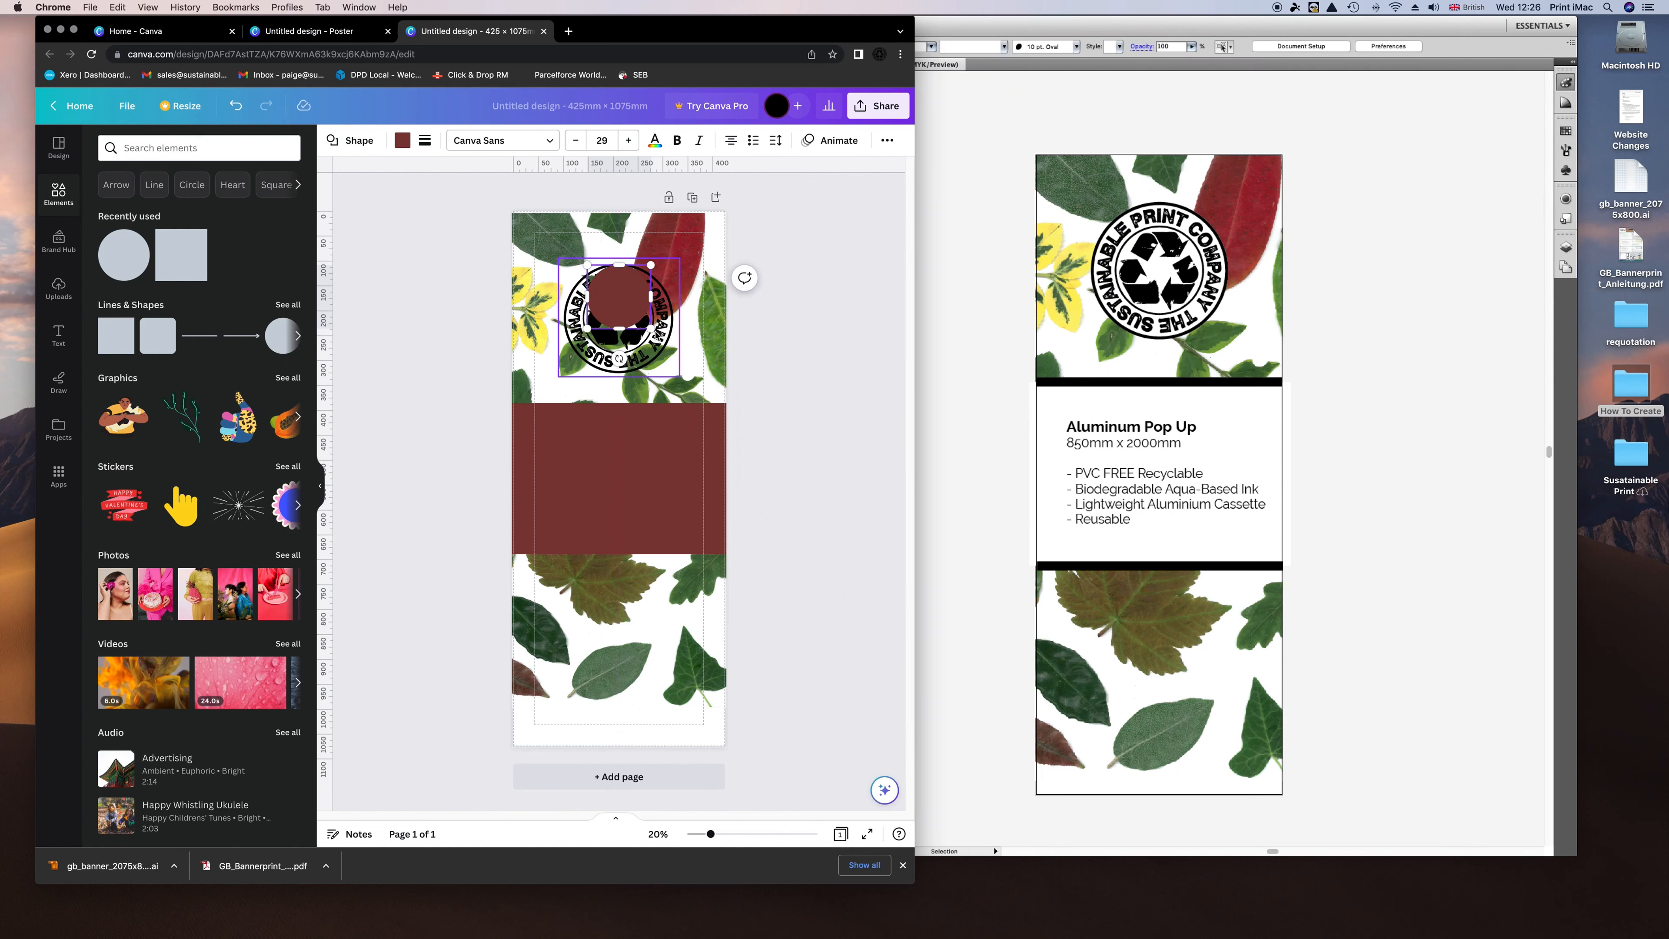
pyautogui.moveTo(651, 327)
pyautogui.mouseDown()
pyautogui.moveTo(686, 380)
pyautogui.moveTo(633, 348)
pyautogui.mouseUp()
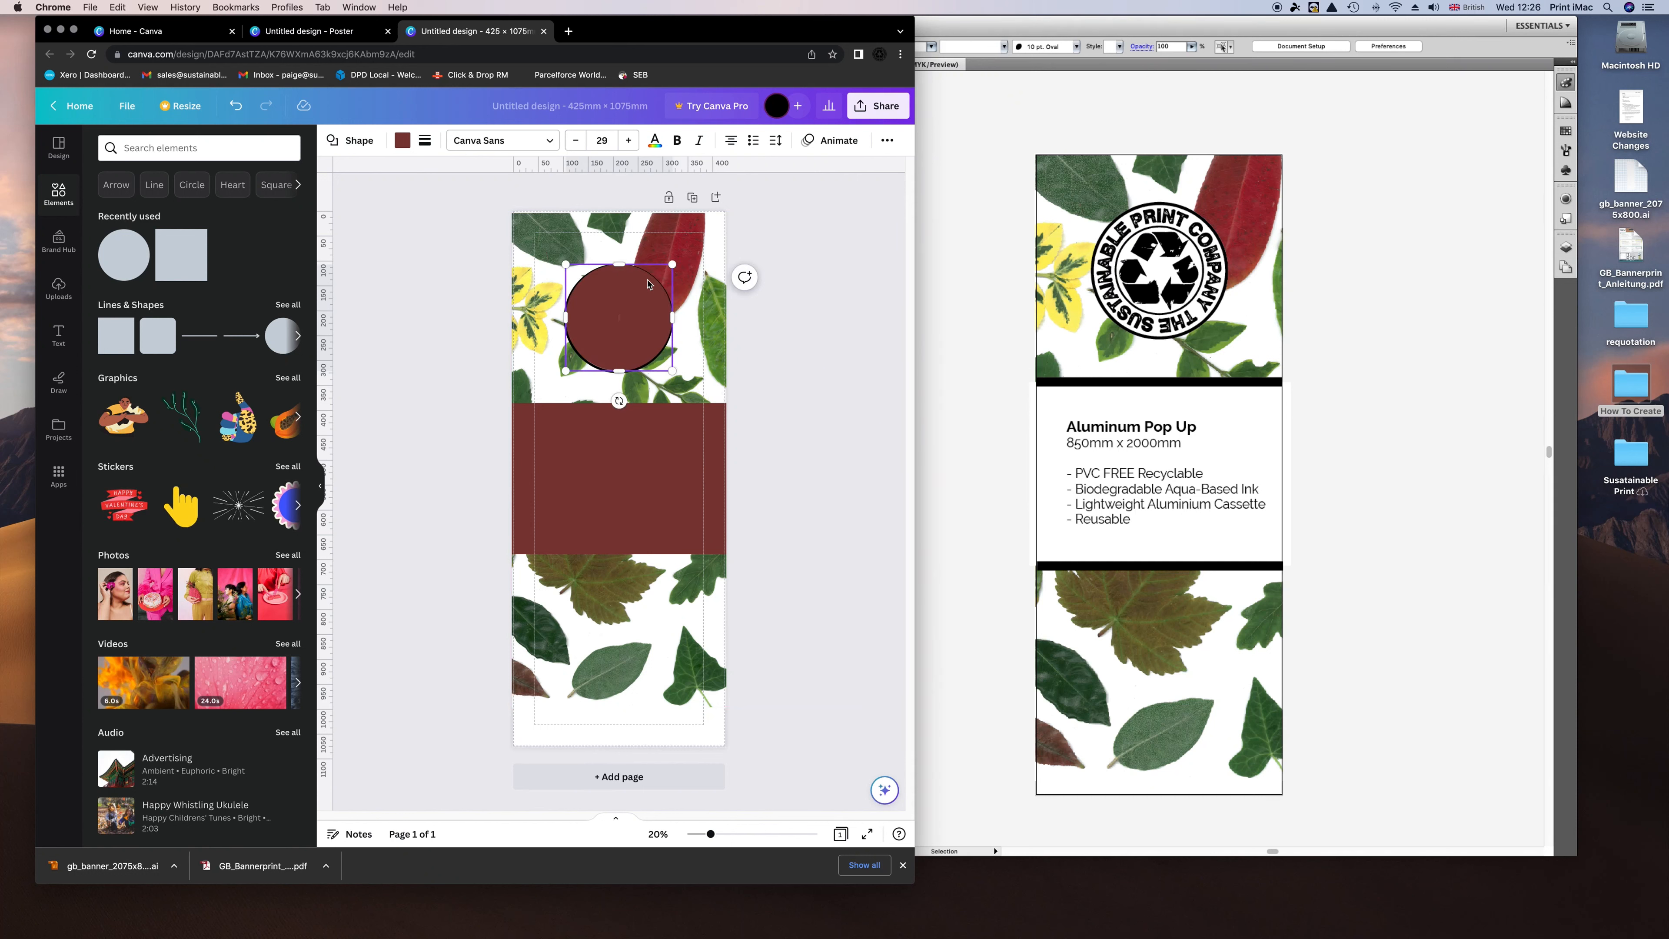
pyautogui.click(455, 298)
pyautogui.click(626, 341)
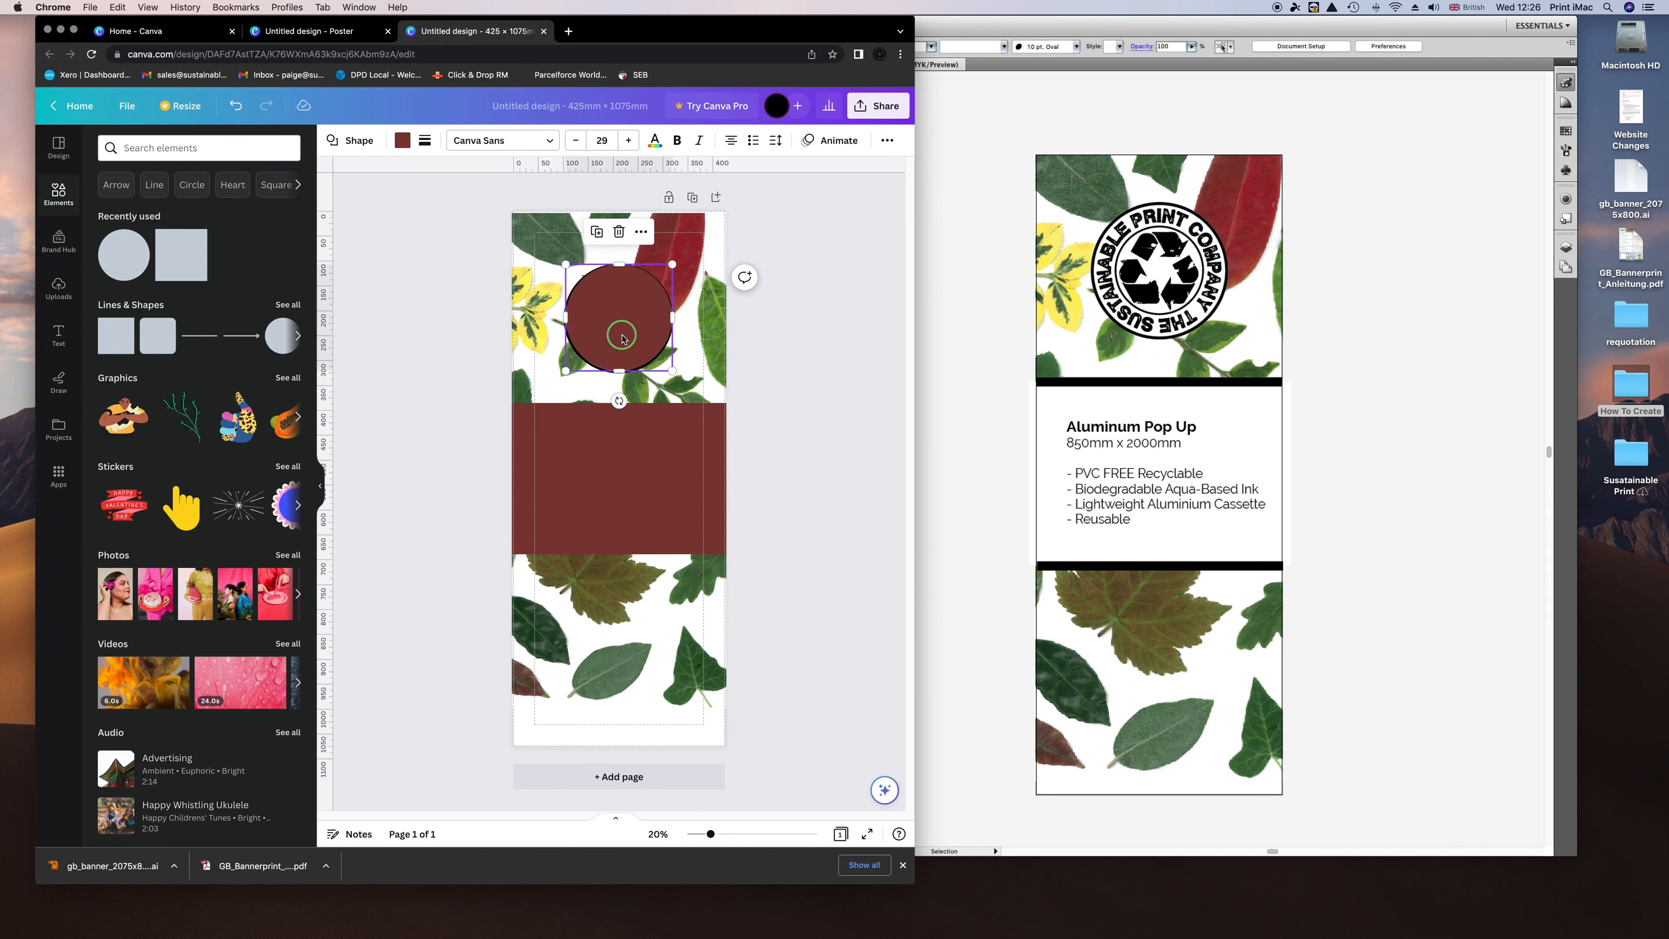
pyautogui.rightClick(625, 343)
pyautogui.click(599, 244)
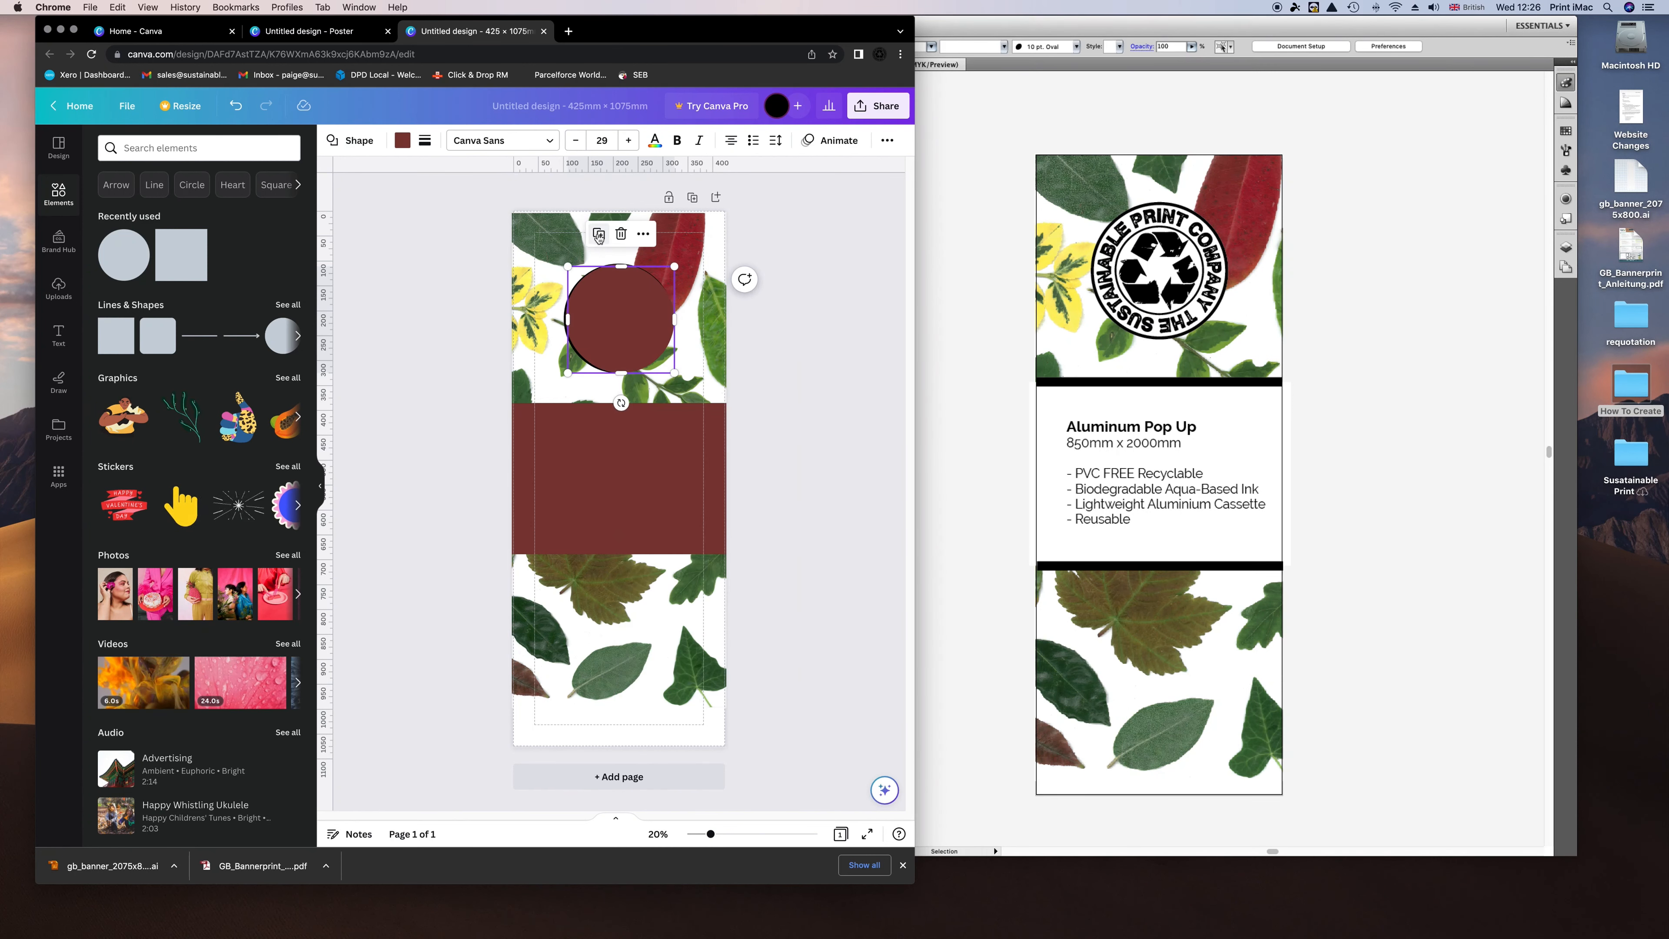
pyautogui.click(651, 340)
pyautogui.moveTo(650, 340)
pyautogui.mouseDown()
pyautogui.moveTo(650, 368)
pyautogui.moveTo(631, 327)
pyautogui.mouseUp()
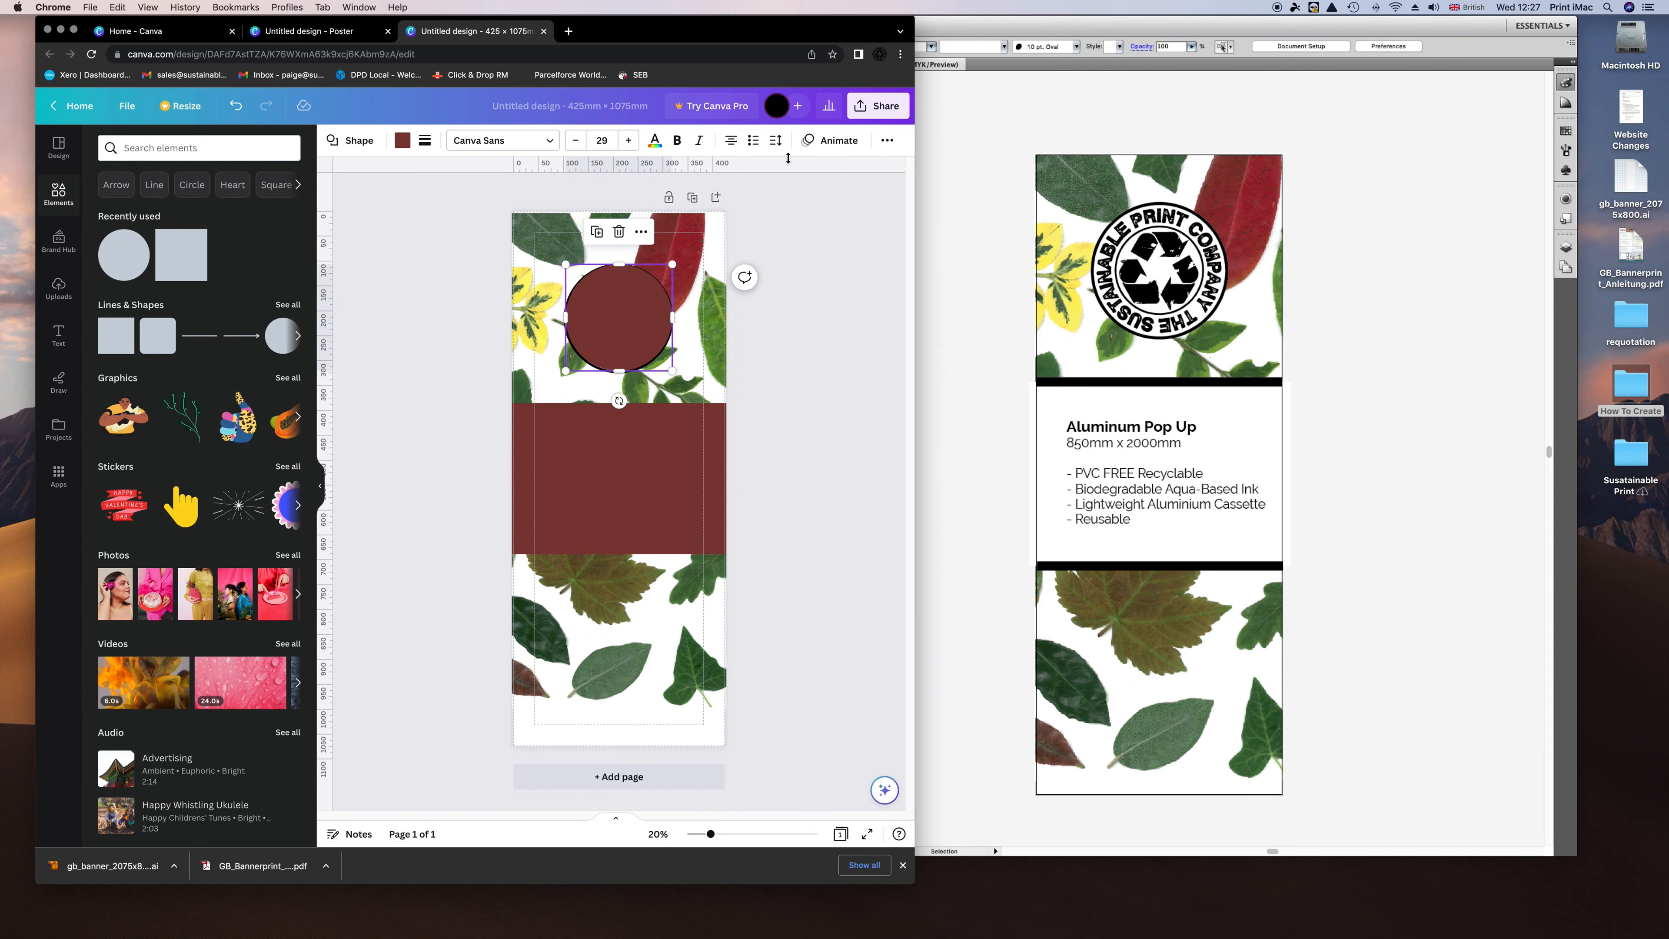
# Send the circle backward behind the logo and fill it white.
pyautogui.click(888, 141)
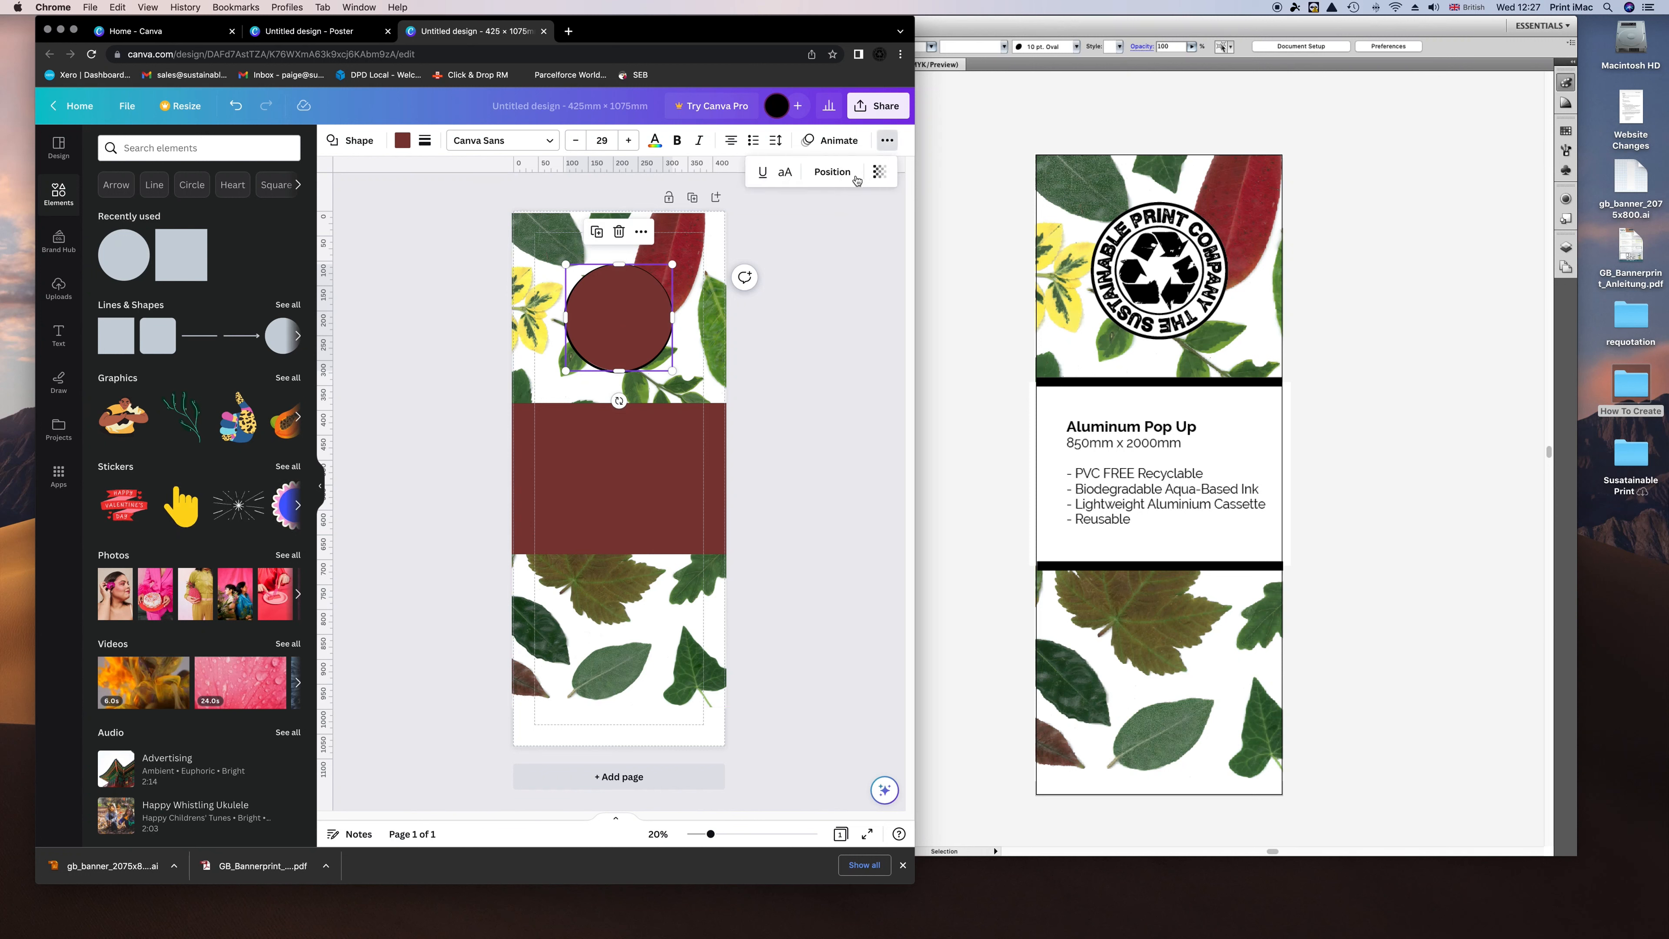
pyautogui.click(834, 173)
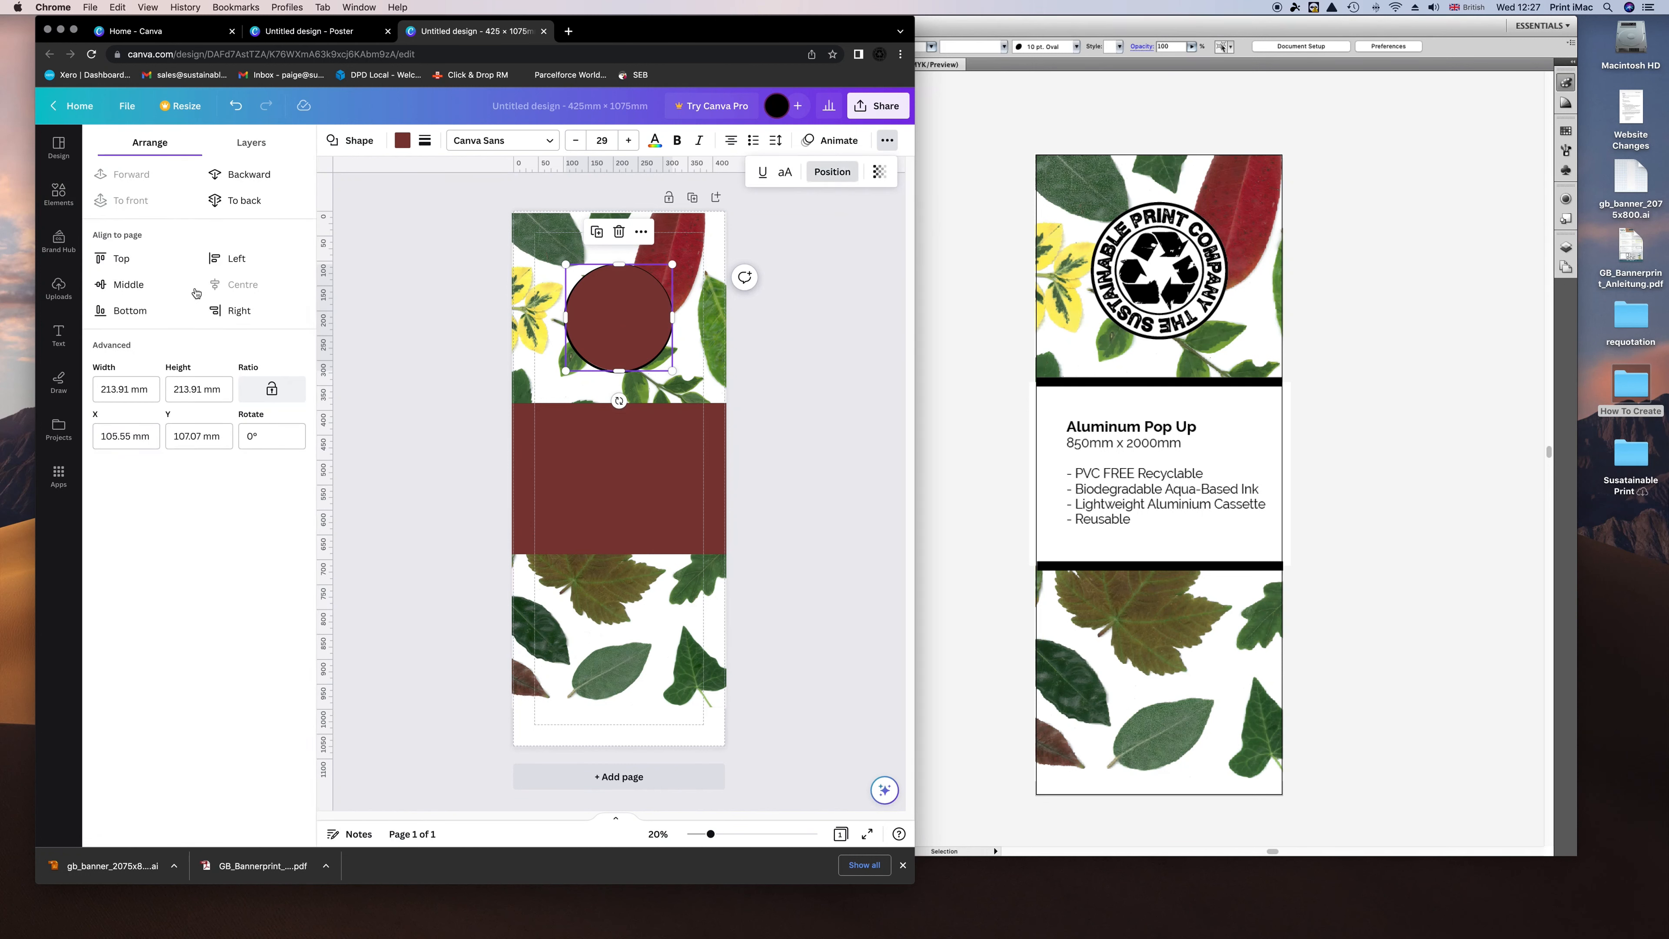
pyautogui.click(243, 178)
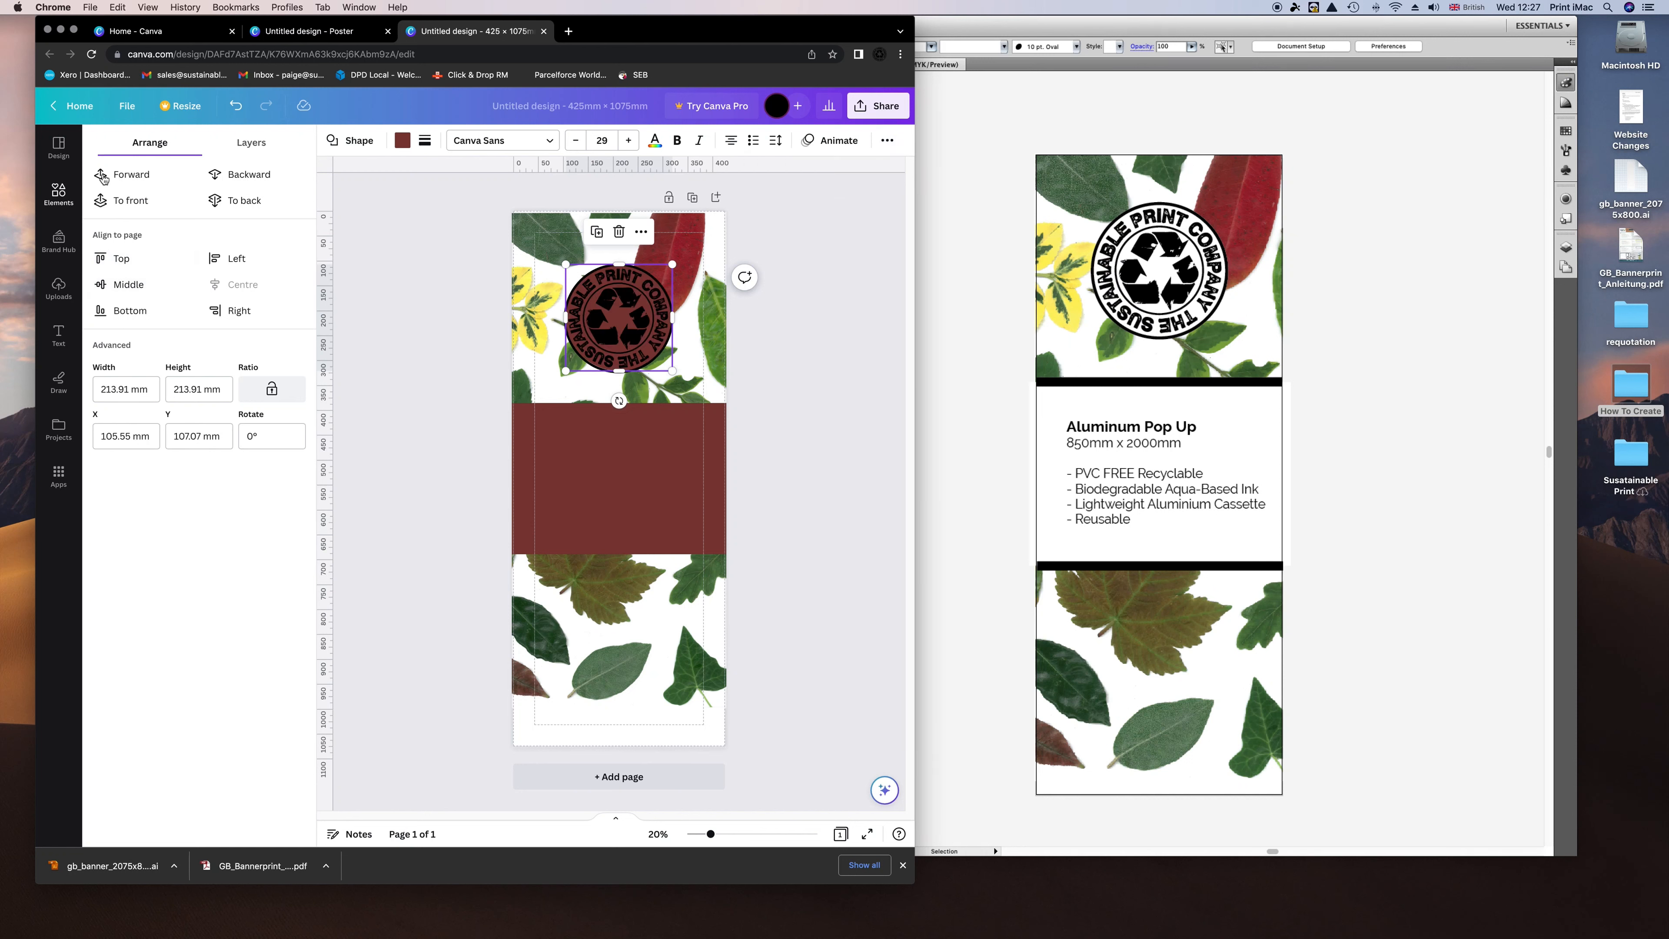
pyautogui.click(402, 140)
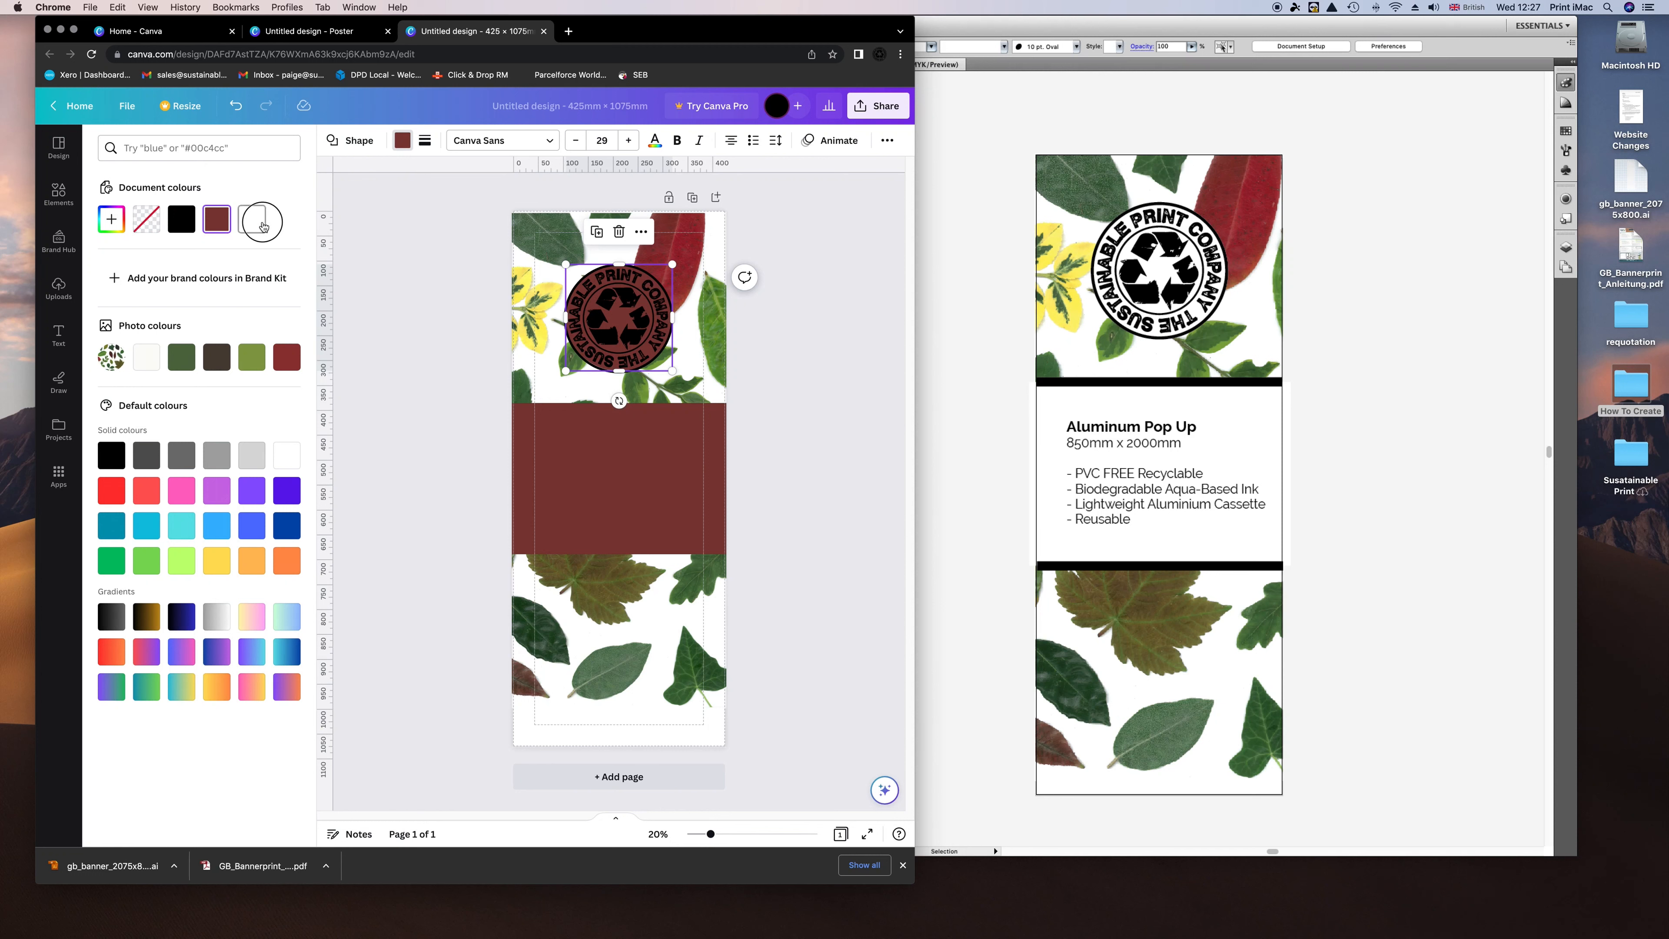
pyautogui.click(252, 219)
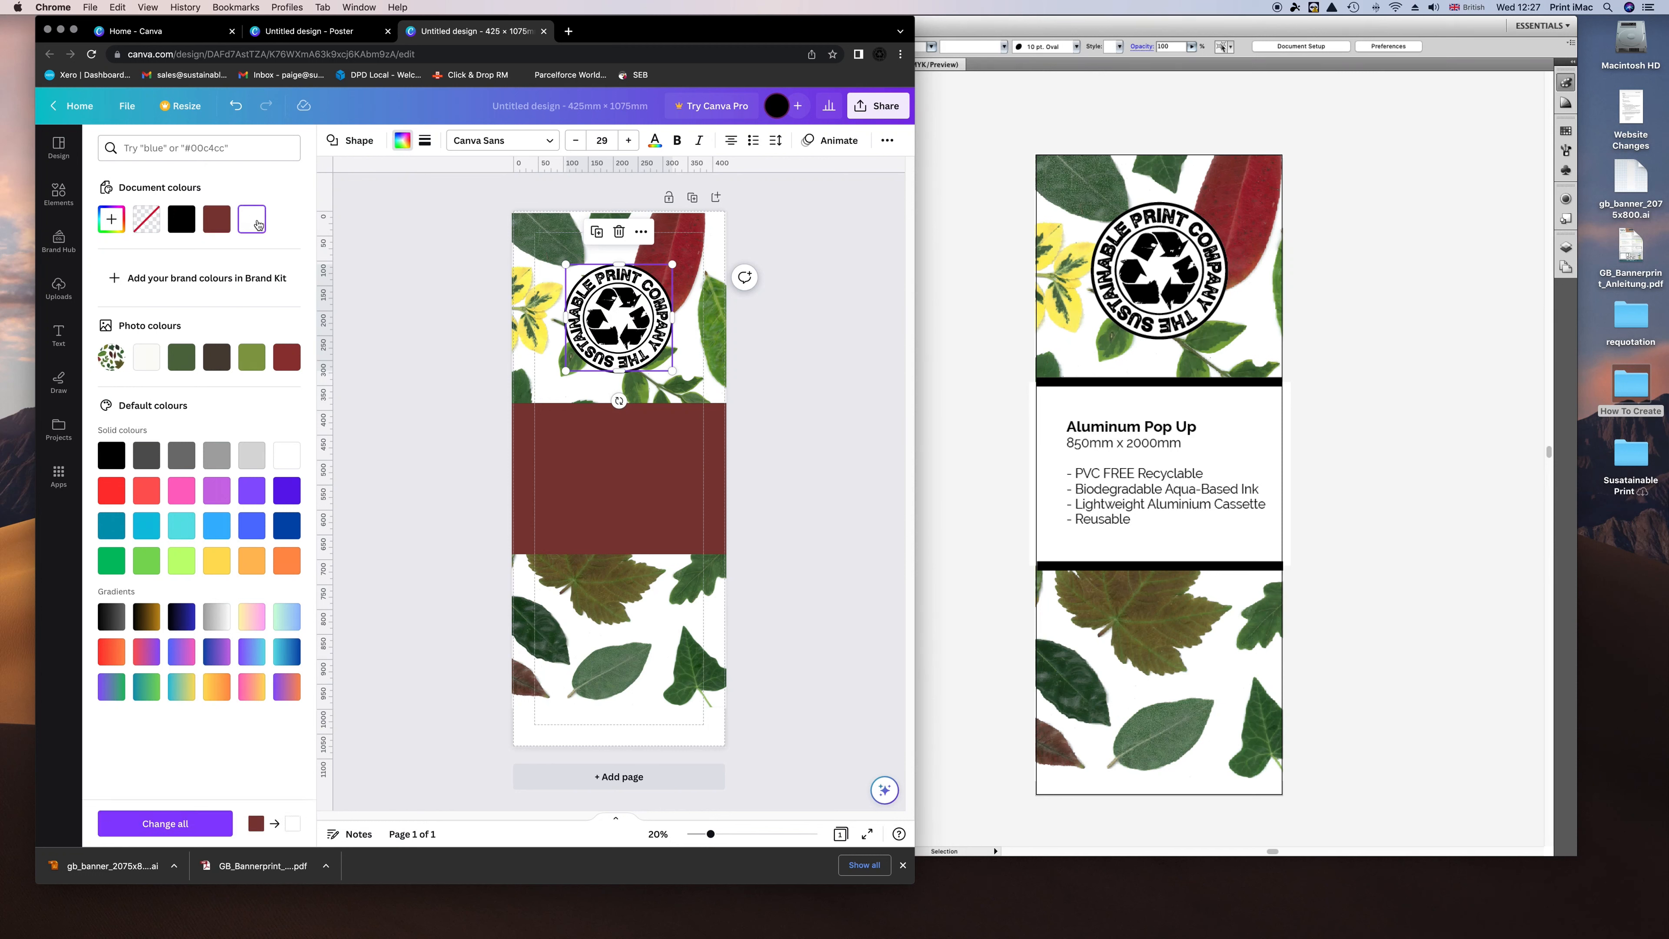
pyautogui.click(452, 398)
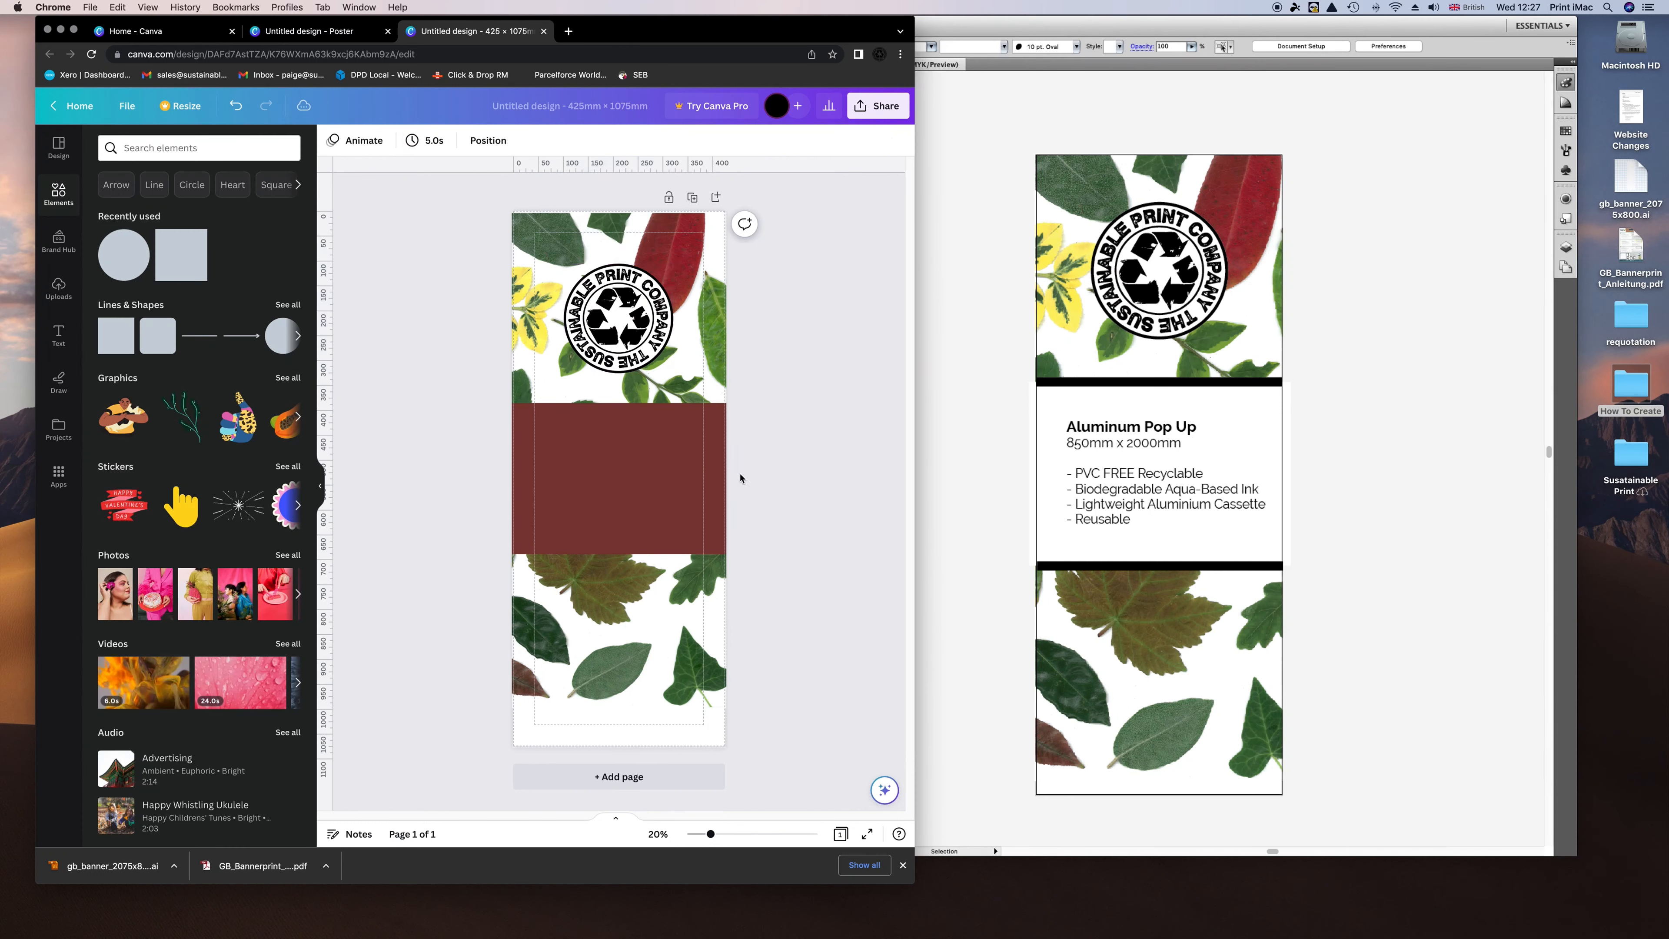
# Change the maroon middle band's fill to white.
pyautogui.click(719, 479)
pyautogui.click(402, 140)
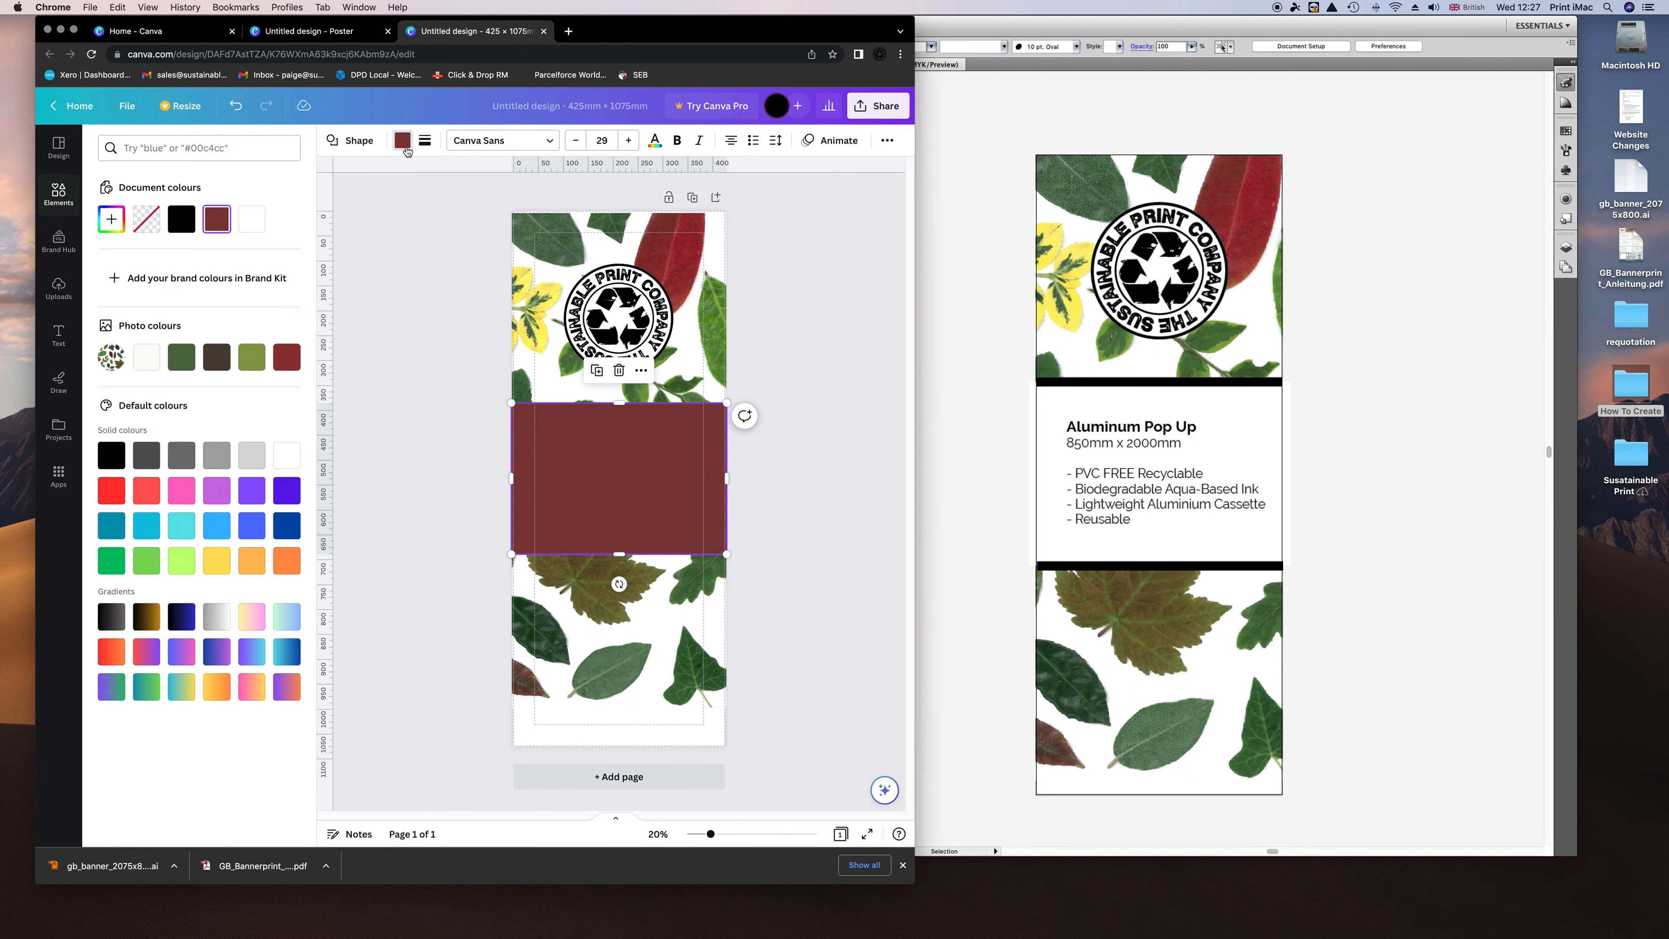
pyautogui.click(251, 221)
pyautogui.press('Escape')
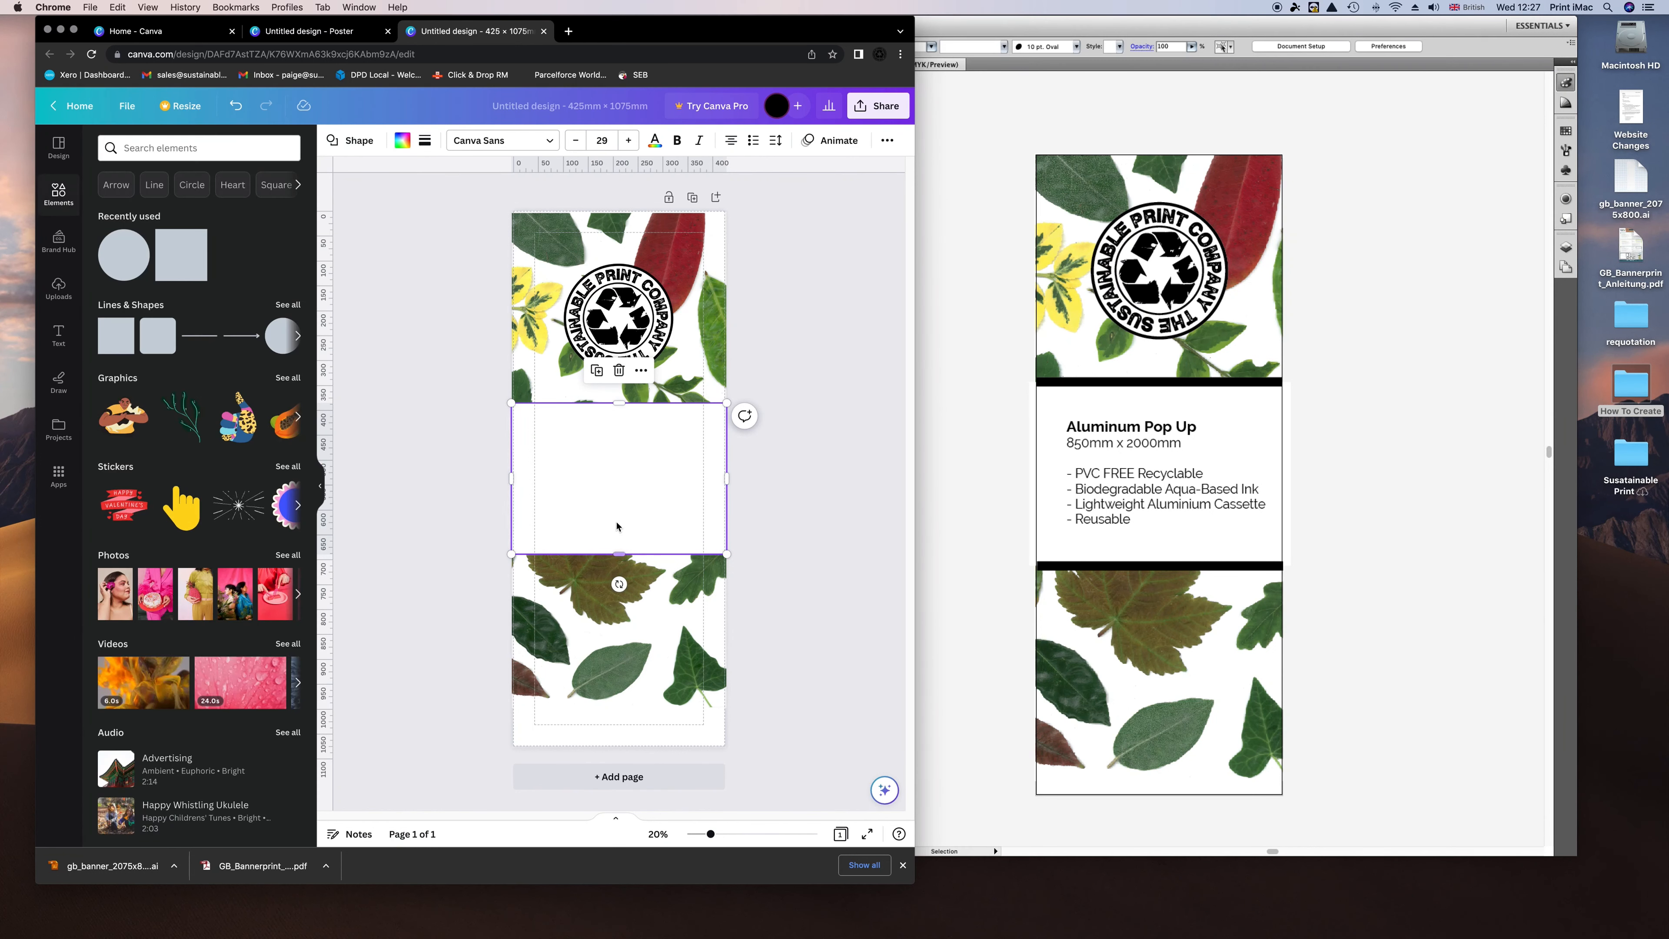
# Add a thin full-width bar below the logo and a black copy above the lower leaves.
pyautogui.click(179, 270)
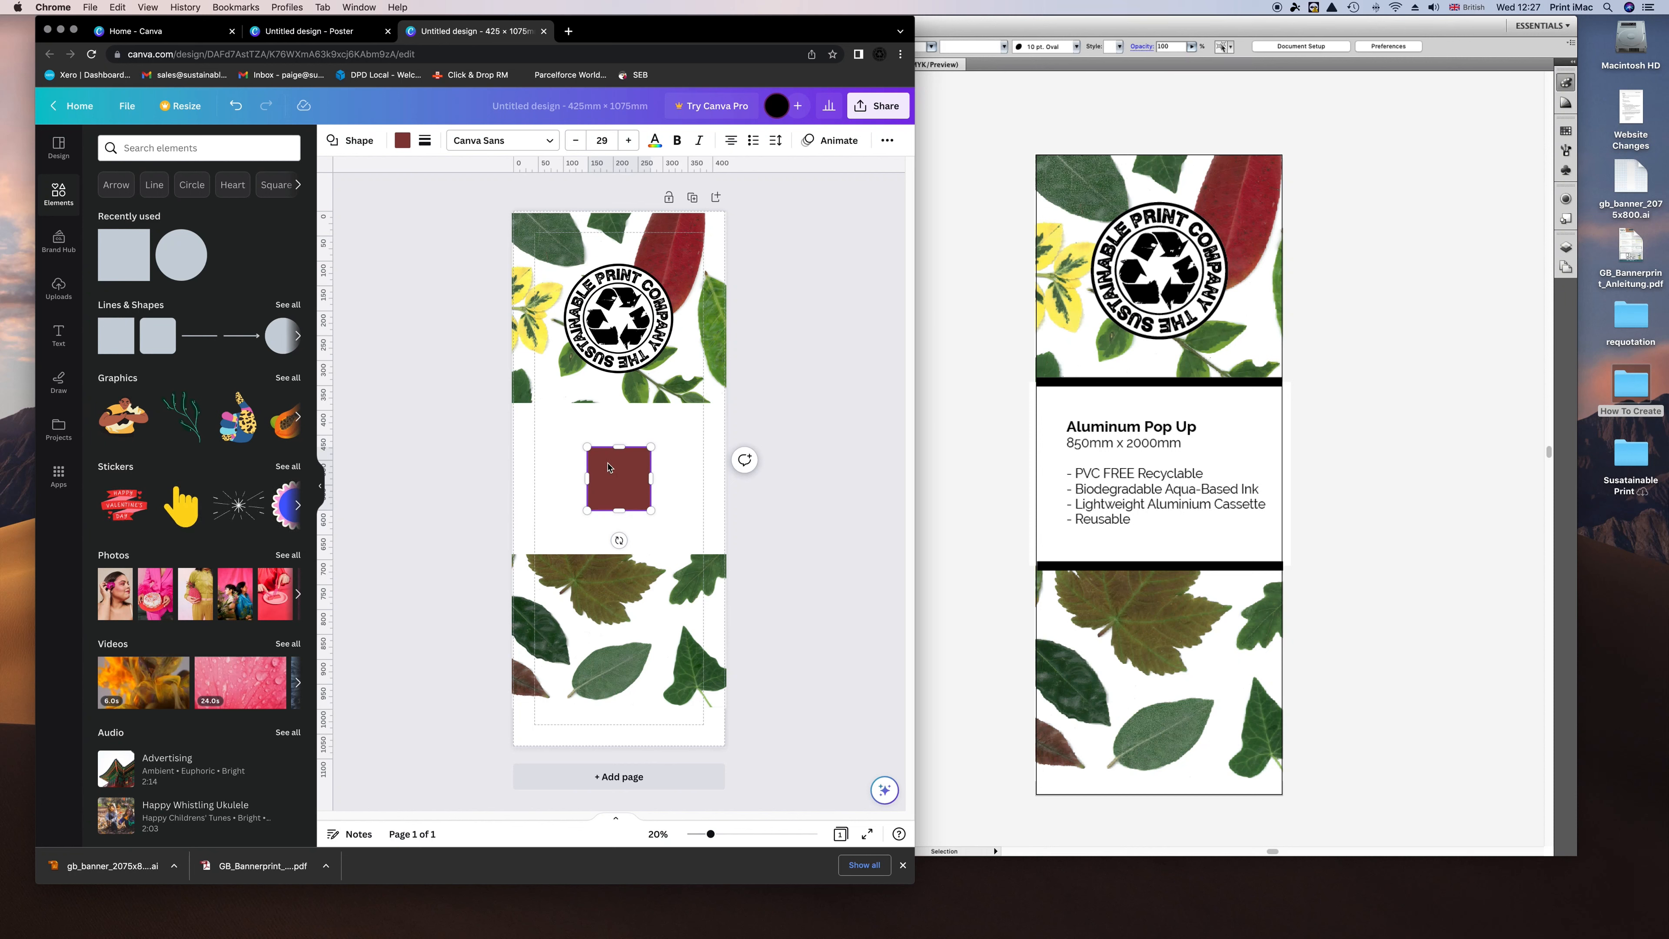
pyautogui.moveTo(605, 463); pyautogui.dragTo(726, 435)
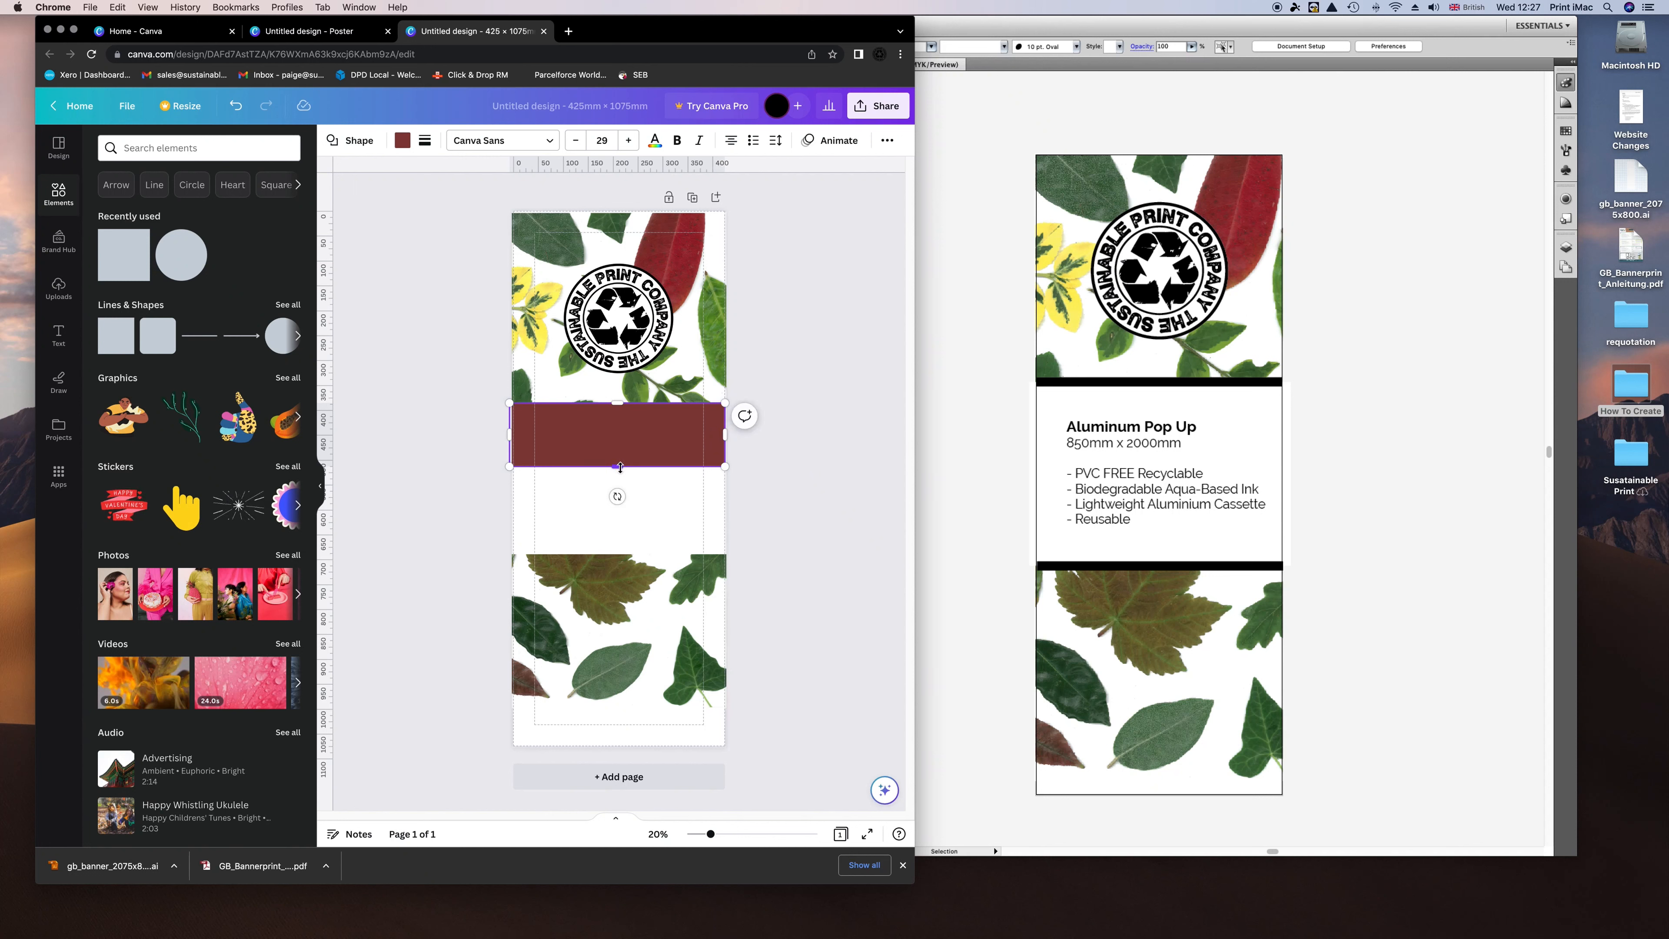
pyautogui.moveTo(618, 467); pyautogui.dragTo(600, 407)
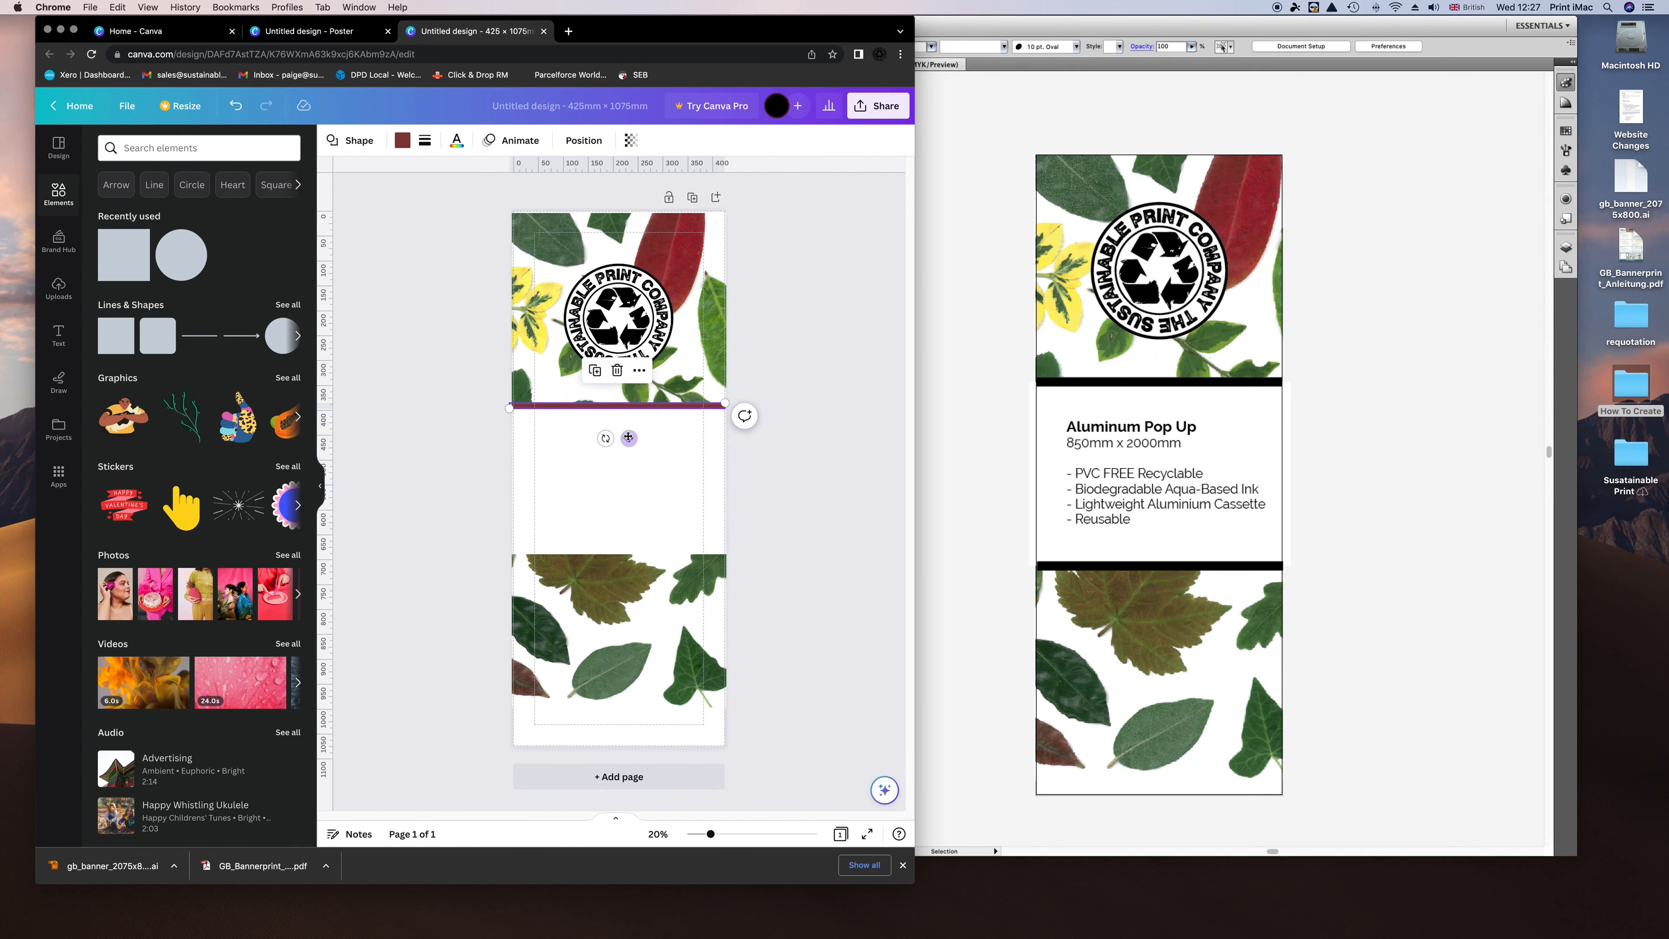
pyautogui.moveTo(629, 439); pyautogui.dragTo(631, 436)
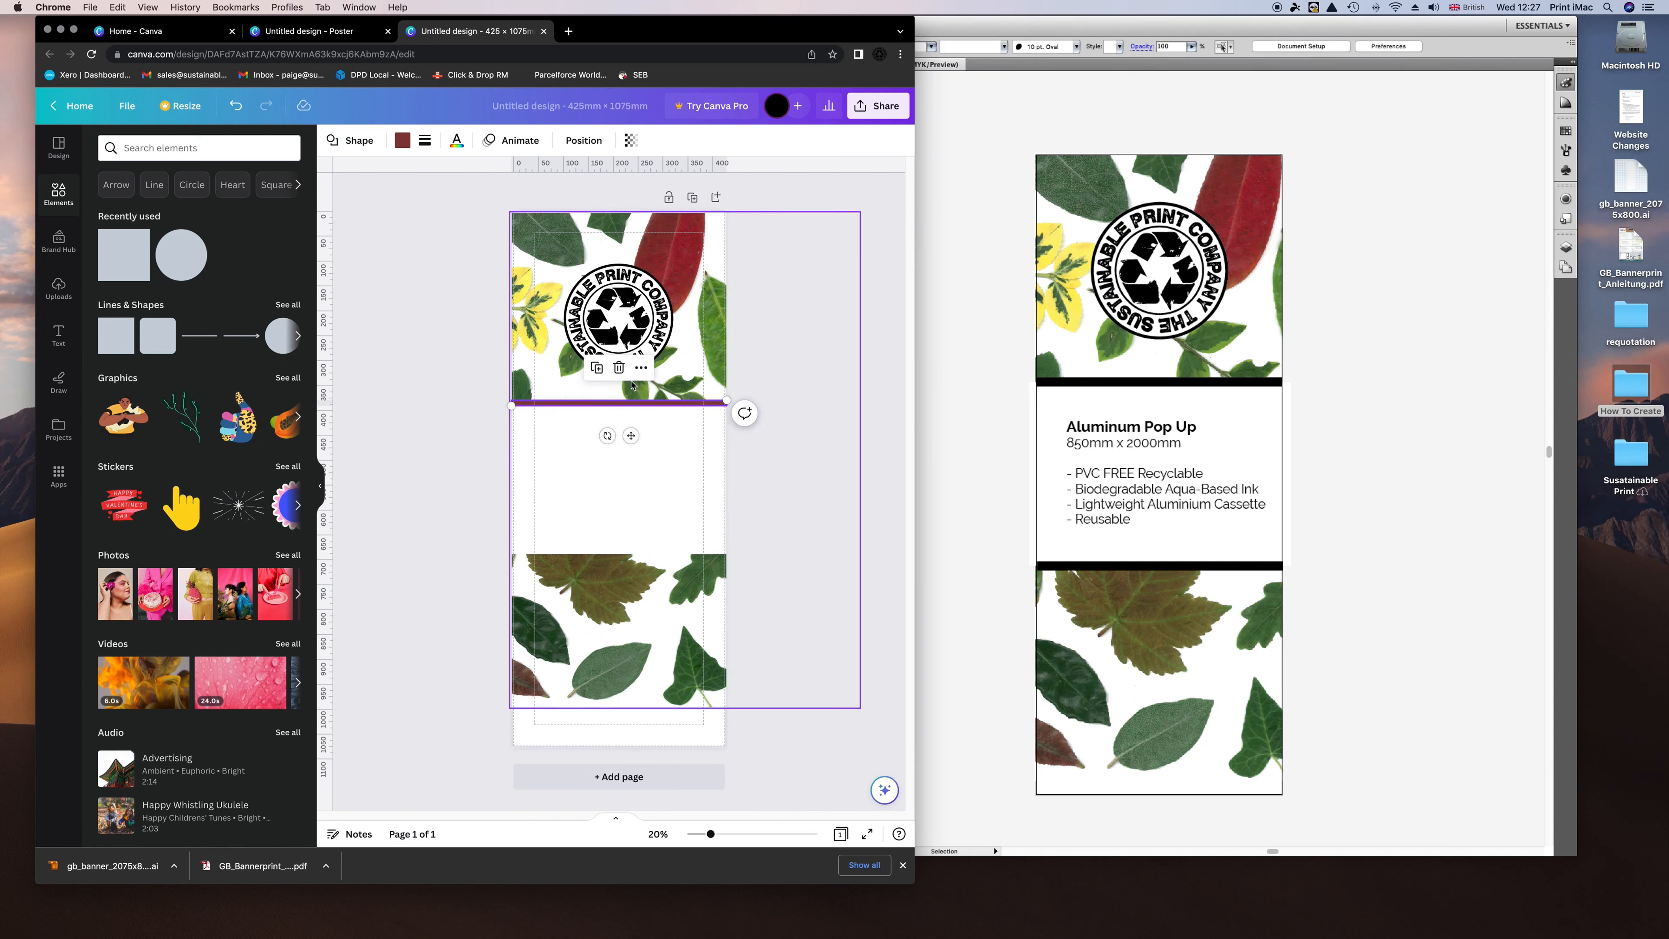
pyautogui.moveTo(625, 405); pyautogui.dragTo(634, 592)
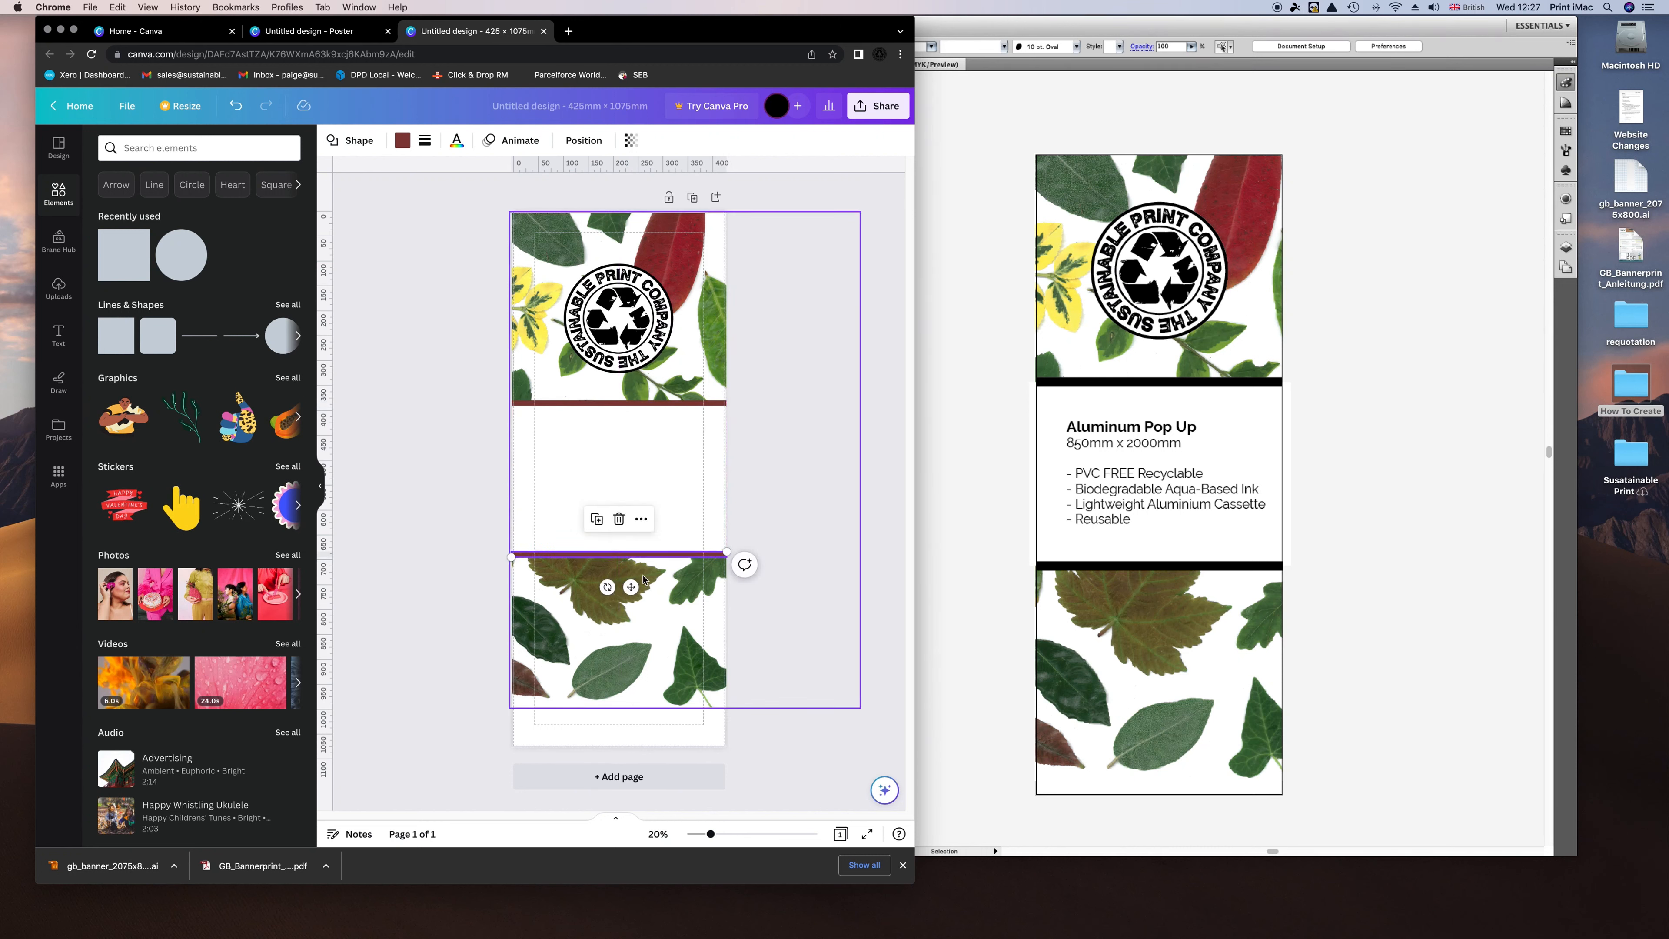
pyautogui.click(406, 141)
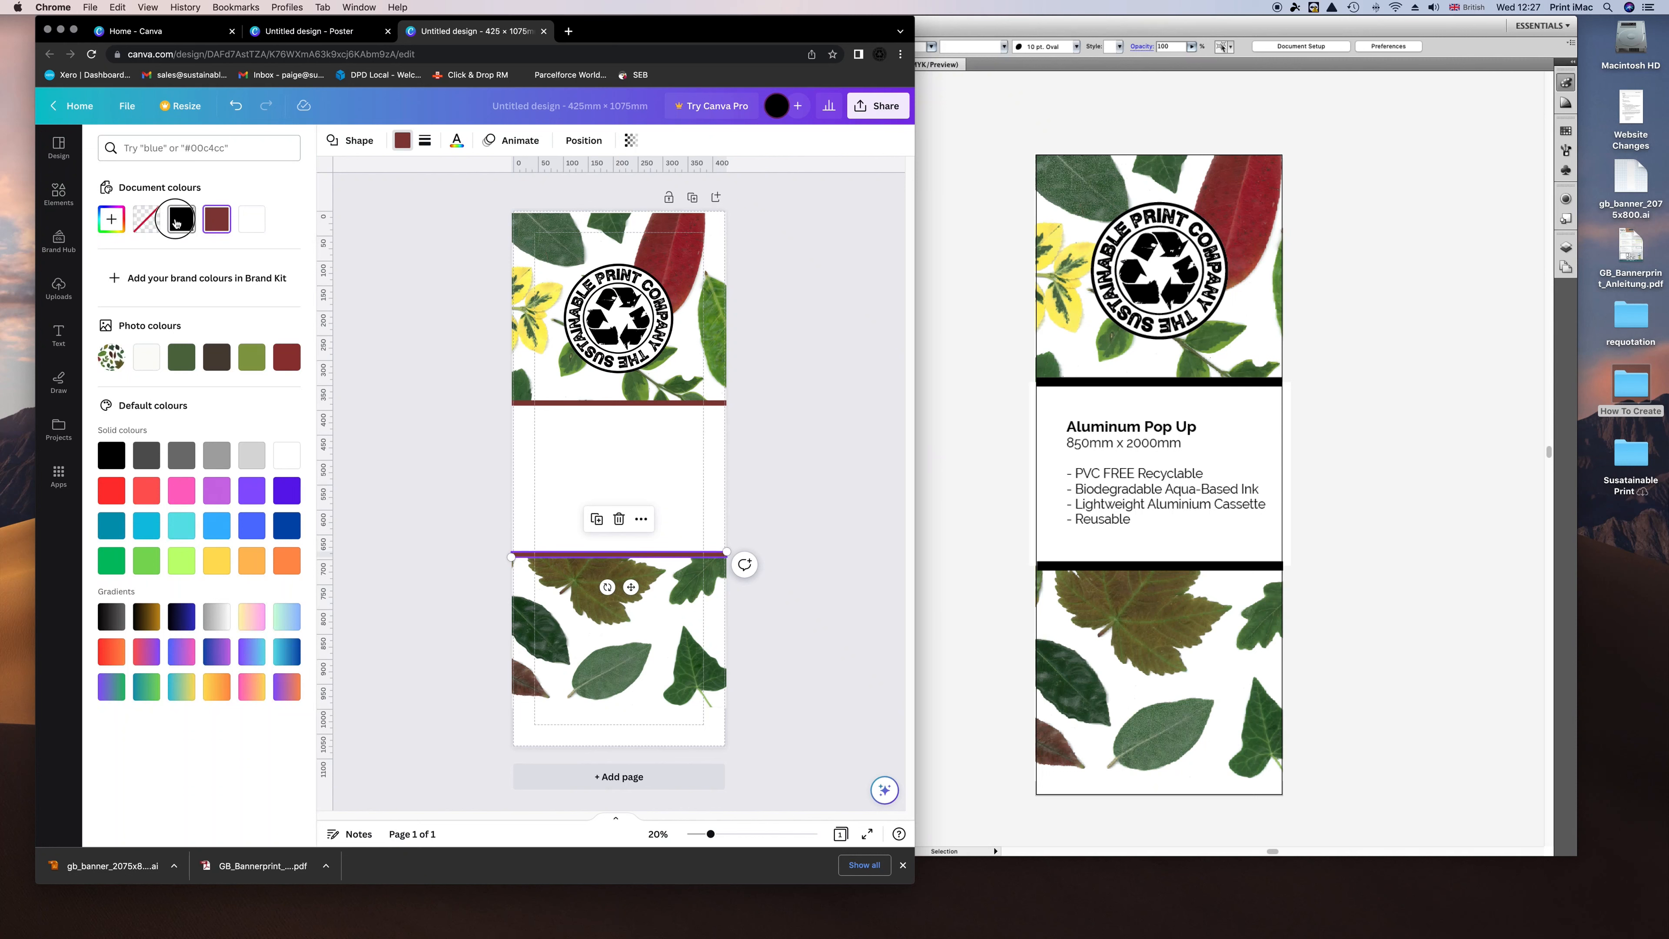
pyautogui.click(181, 218)
pyautogui.click(546, 404)
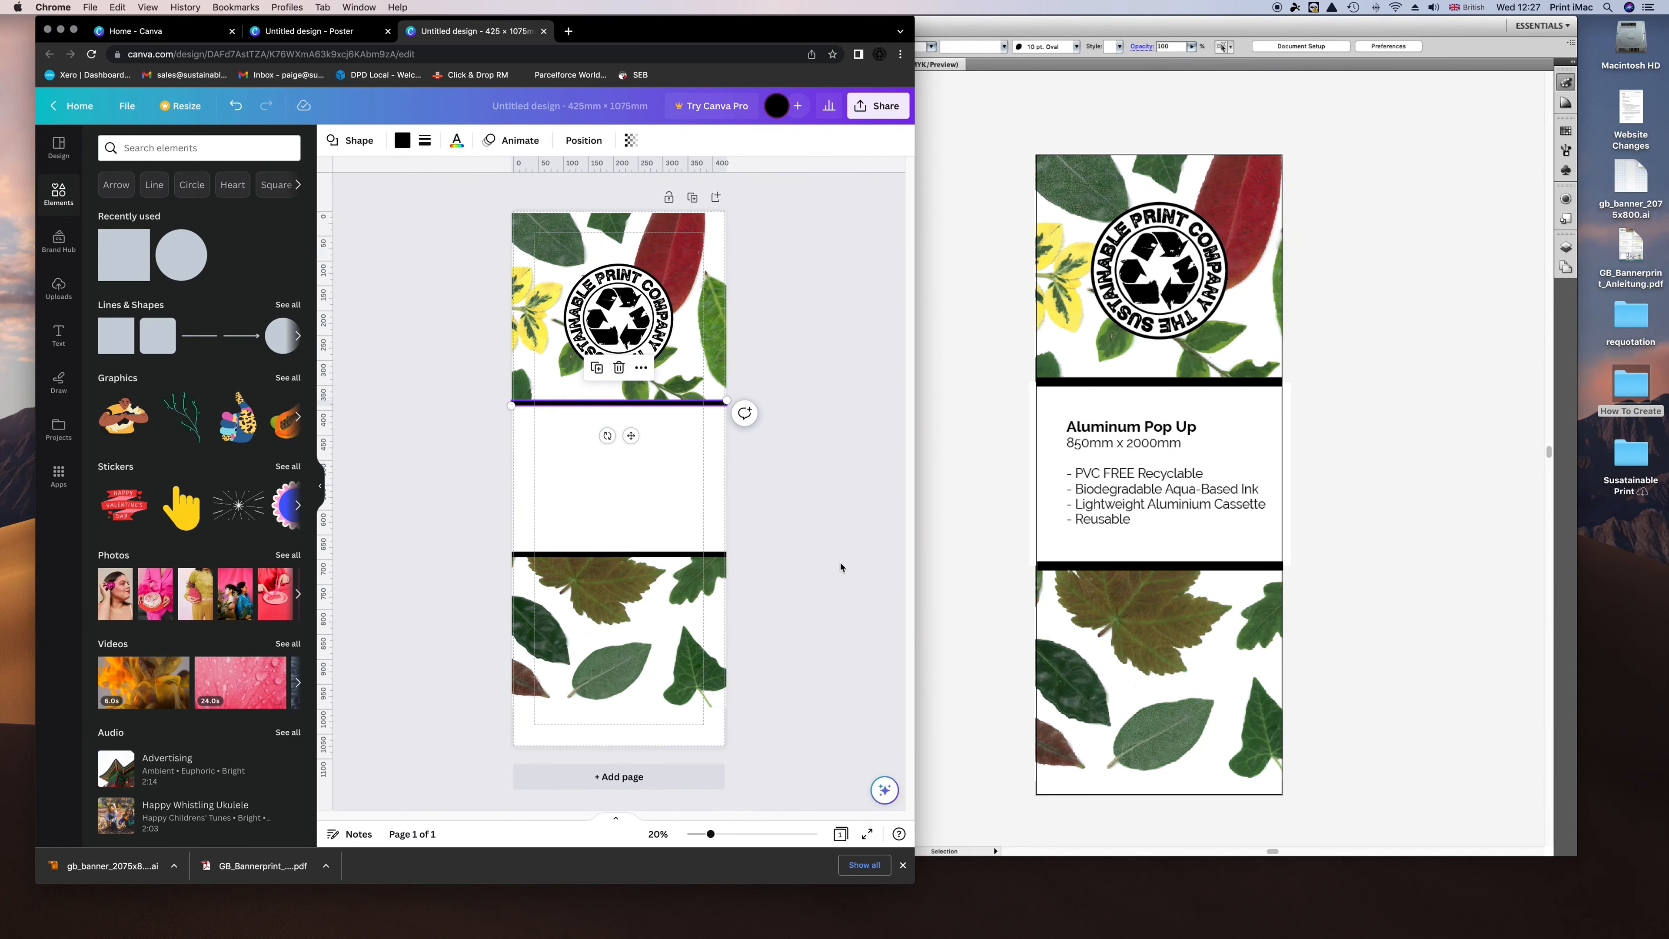
pyautogui.click(1139, 474)
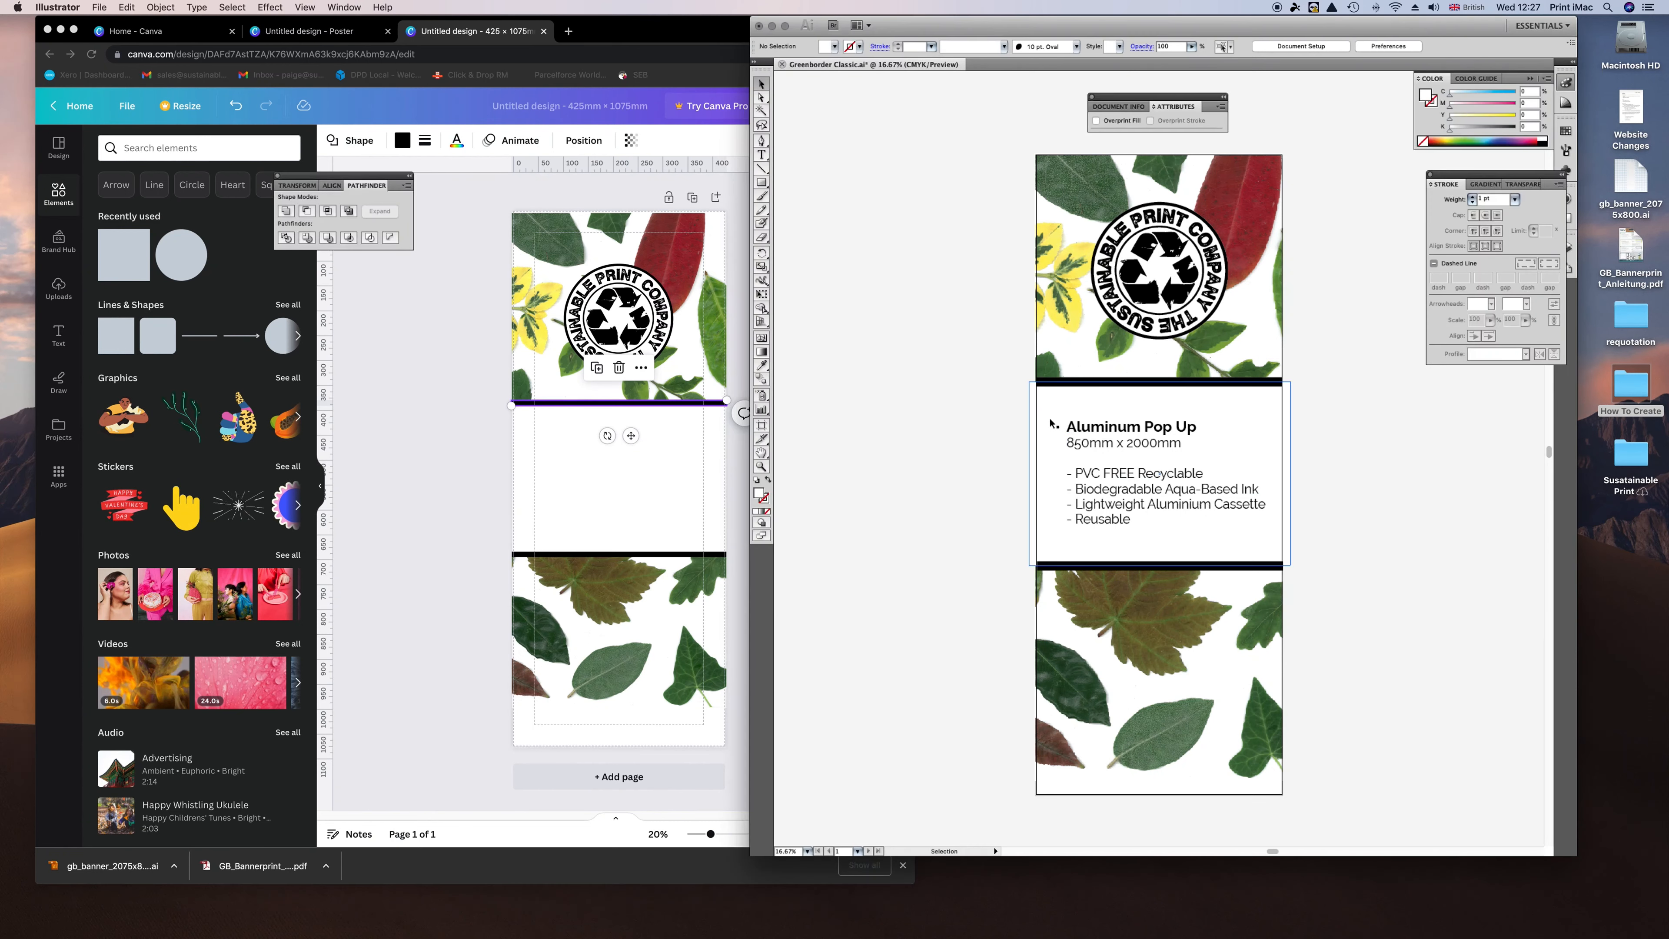
# Copy the Aluminum Pop Up text block in Illustrator and return to Canva's Text options.
pyautogui.click(1088, 433)
pyautogui.rightClick(1092, 432)
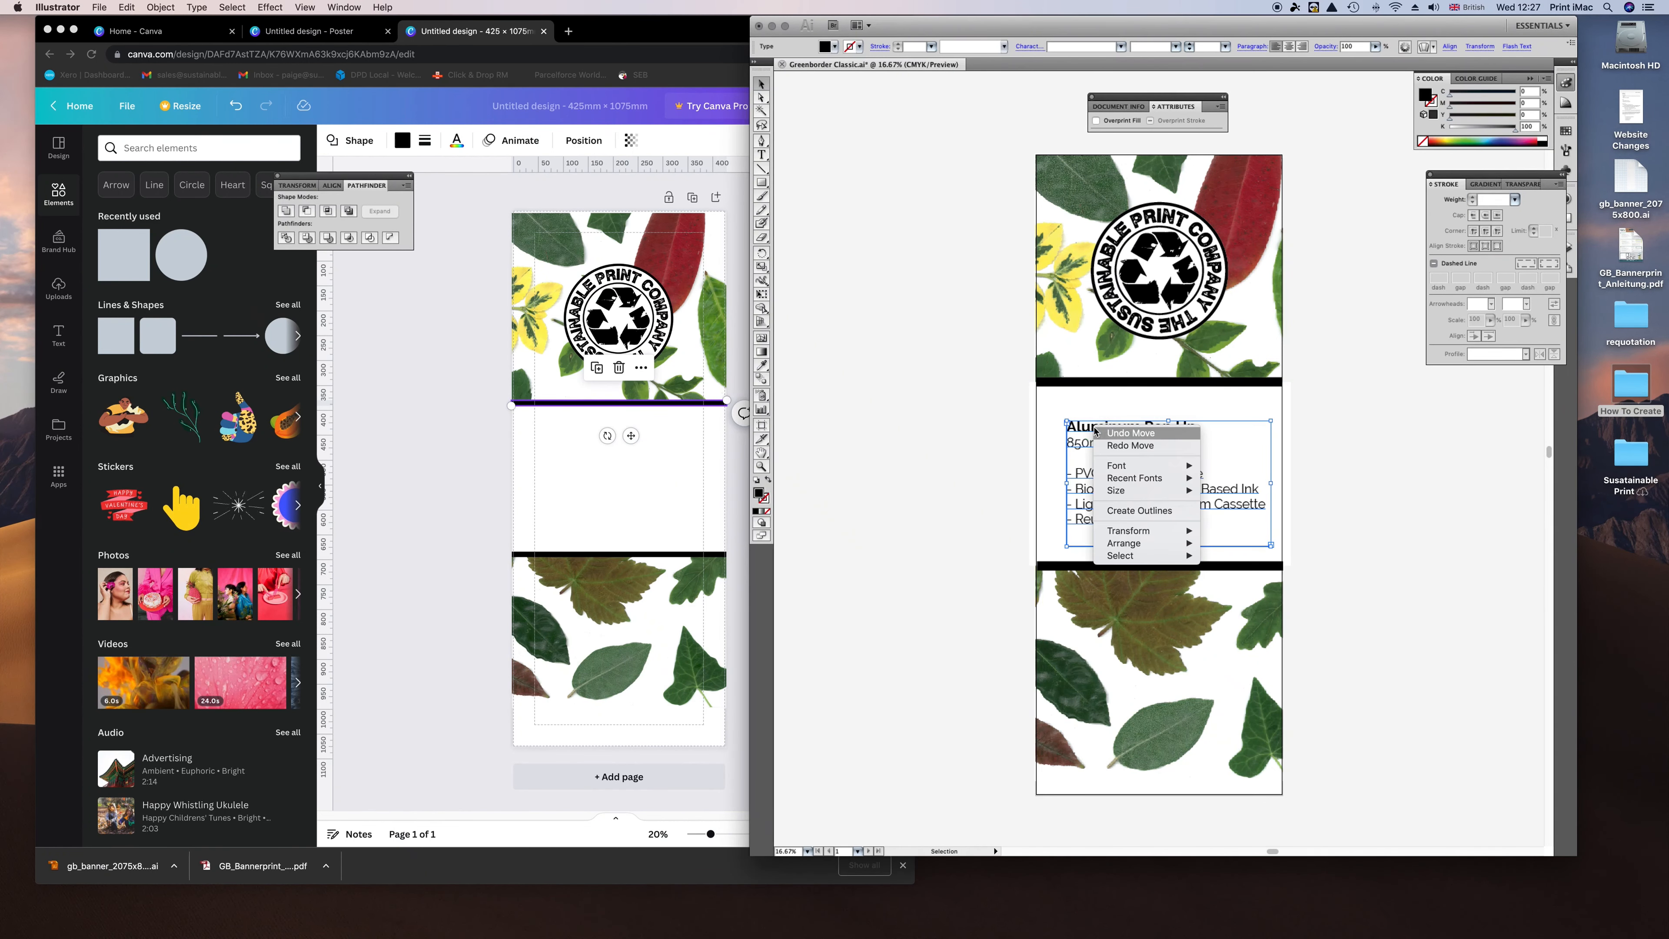
pyautogui.click(982, 453)
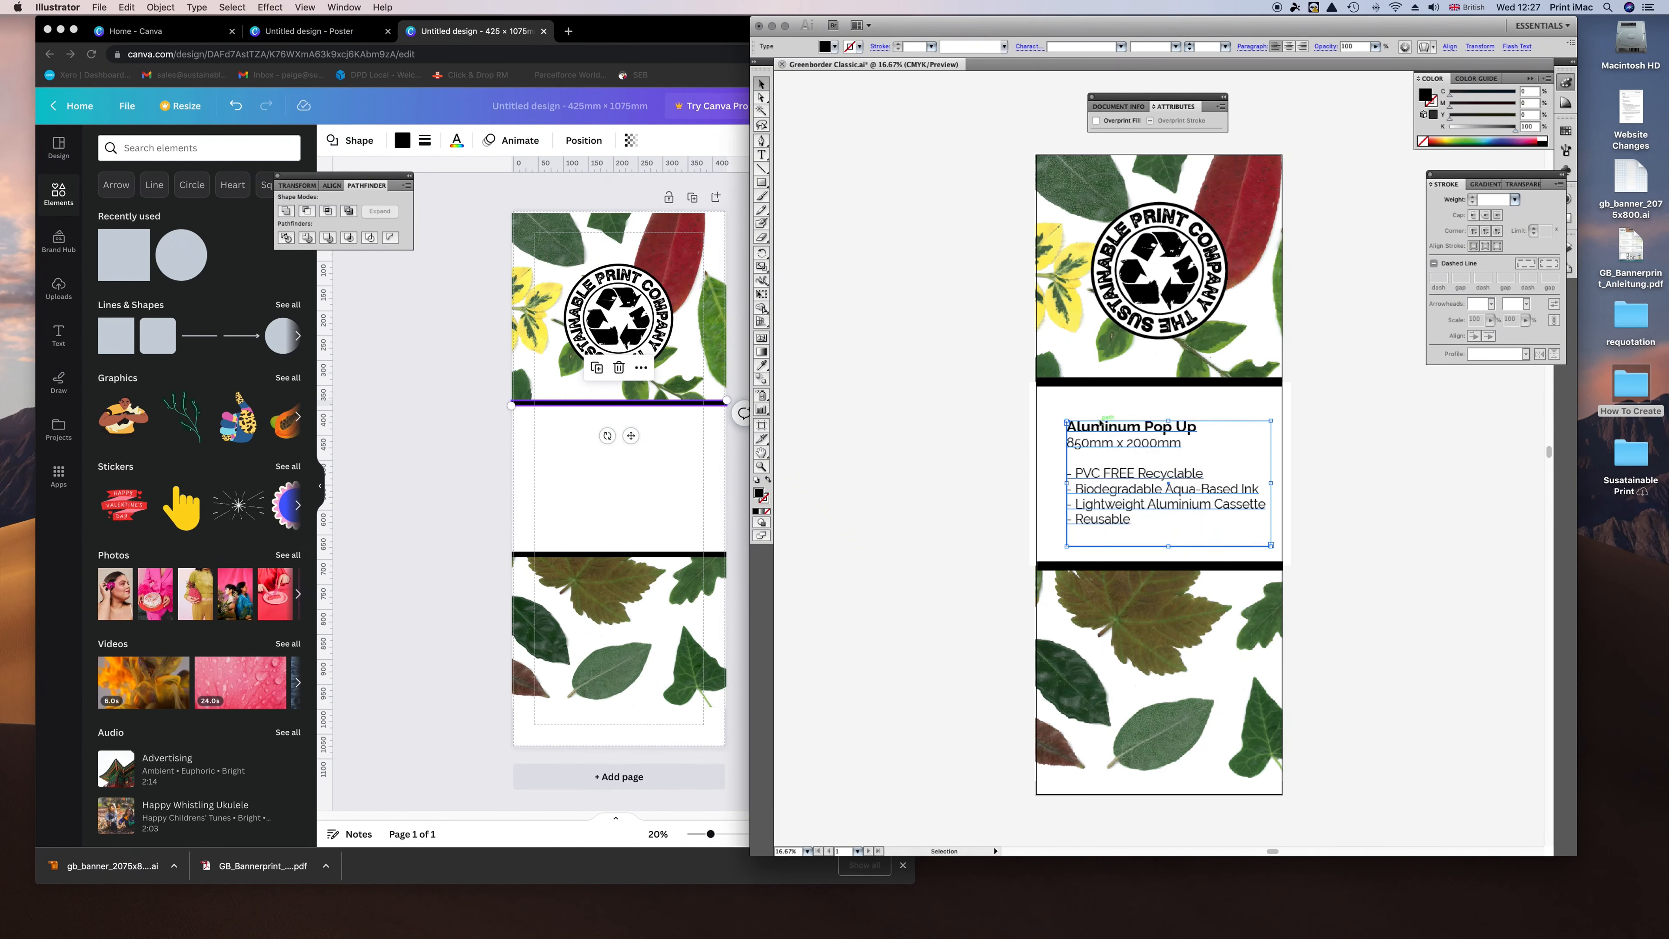
pyautogui.press('super+c')
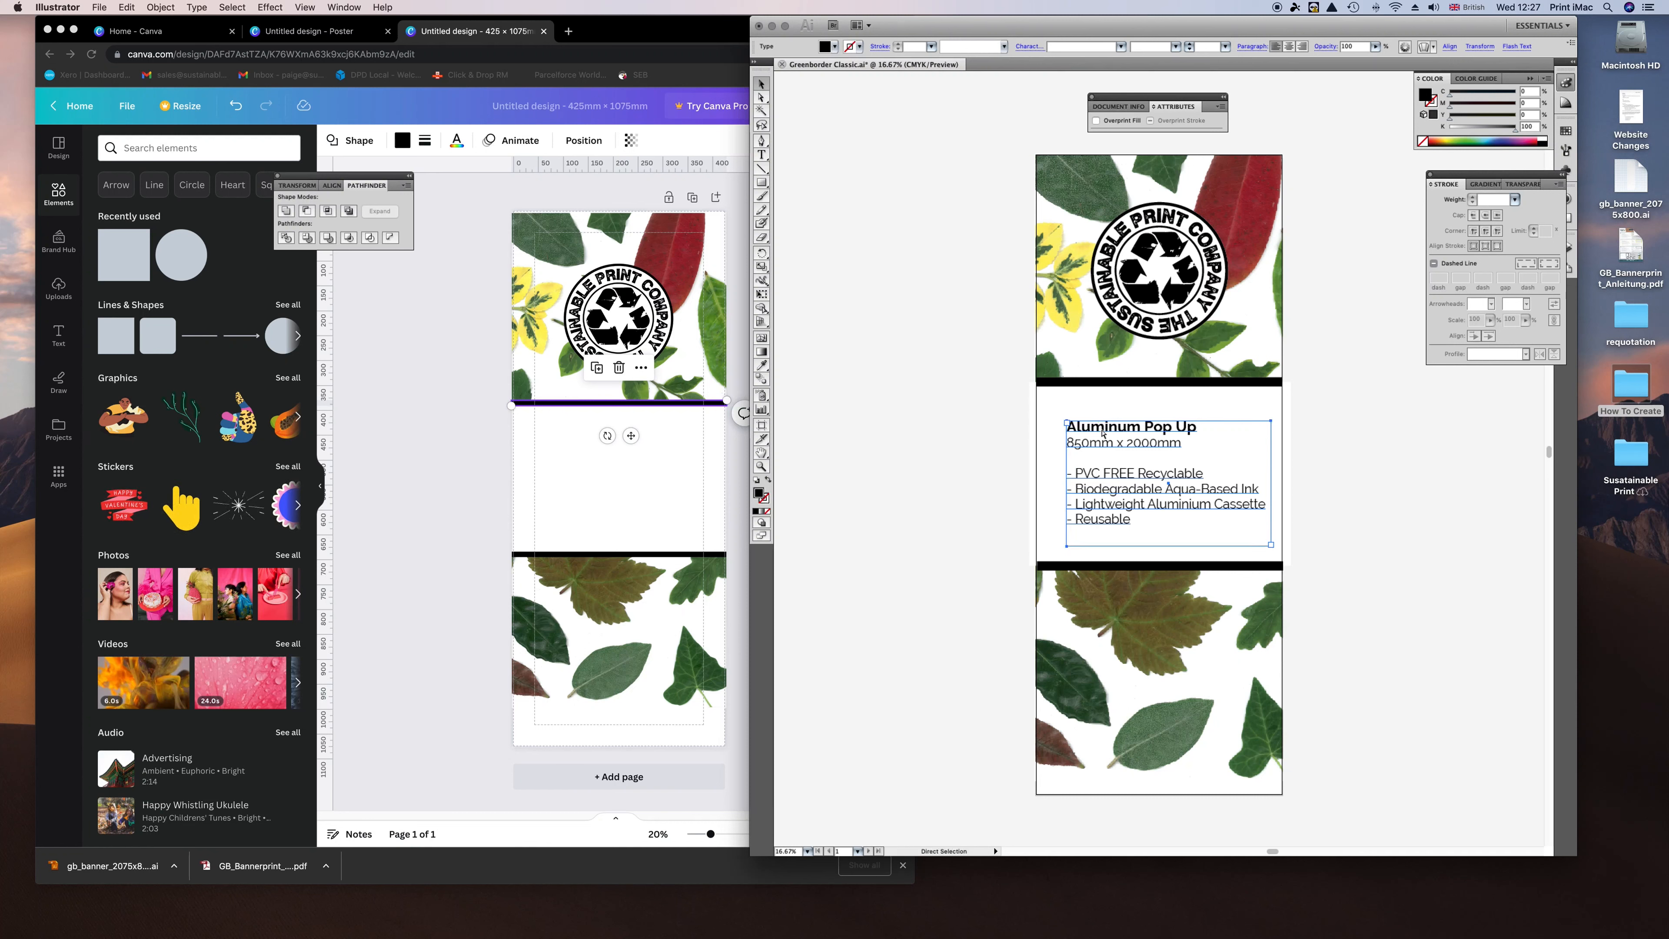
pyautogui.click(452, 435)
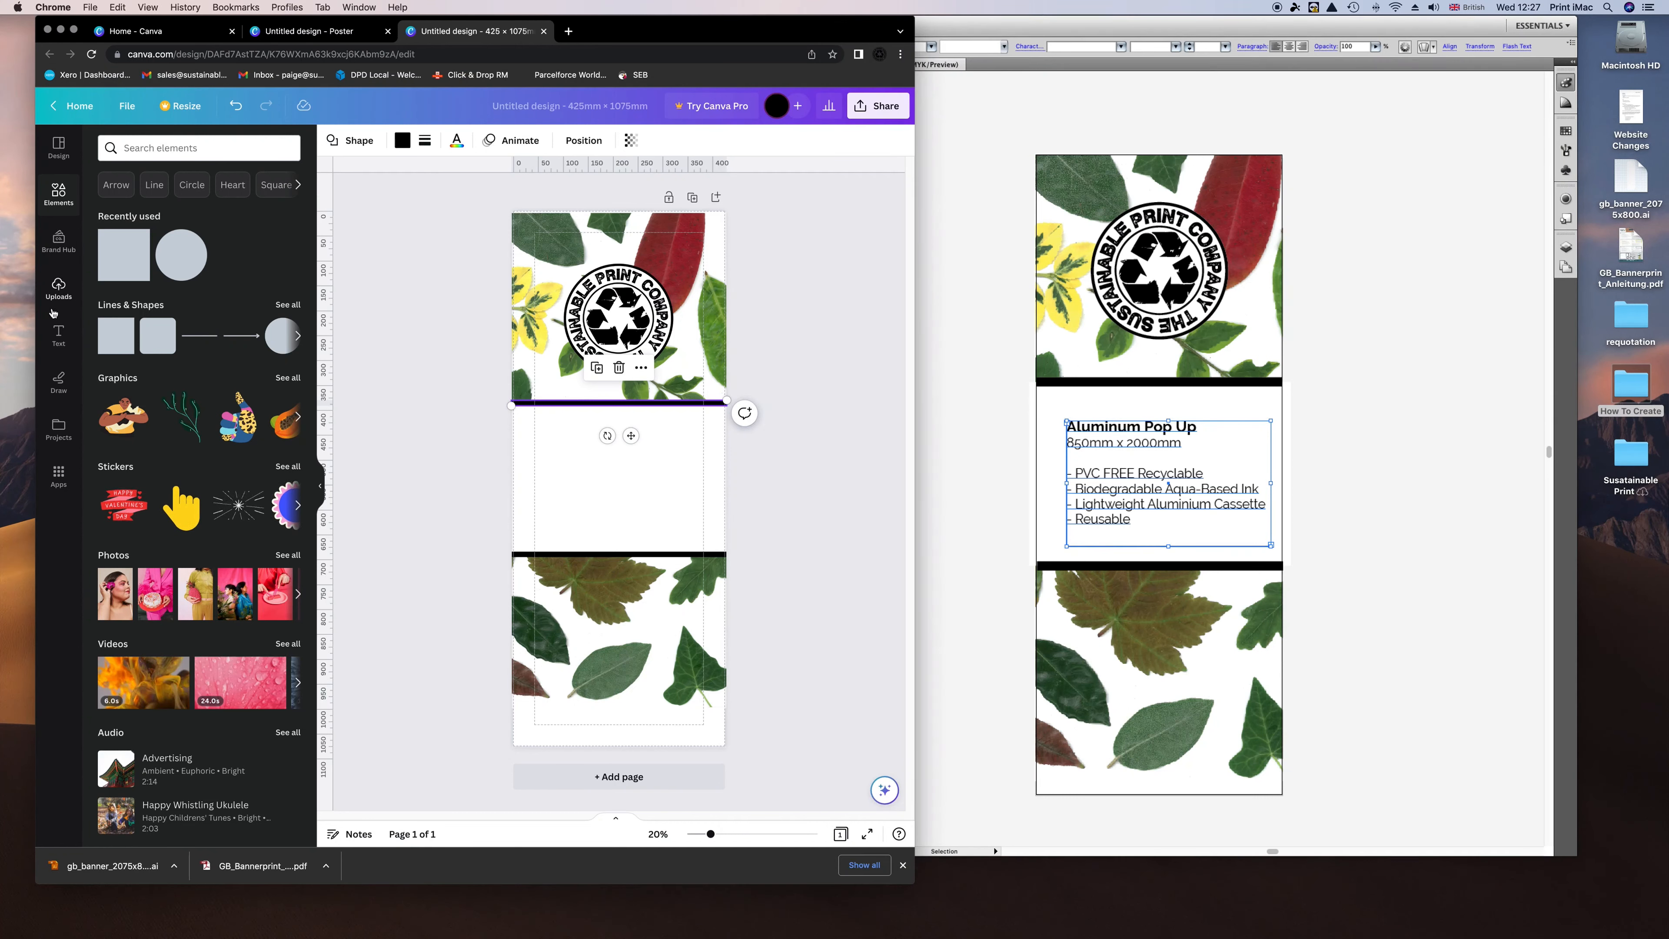
pyautogui.click(58, 336)
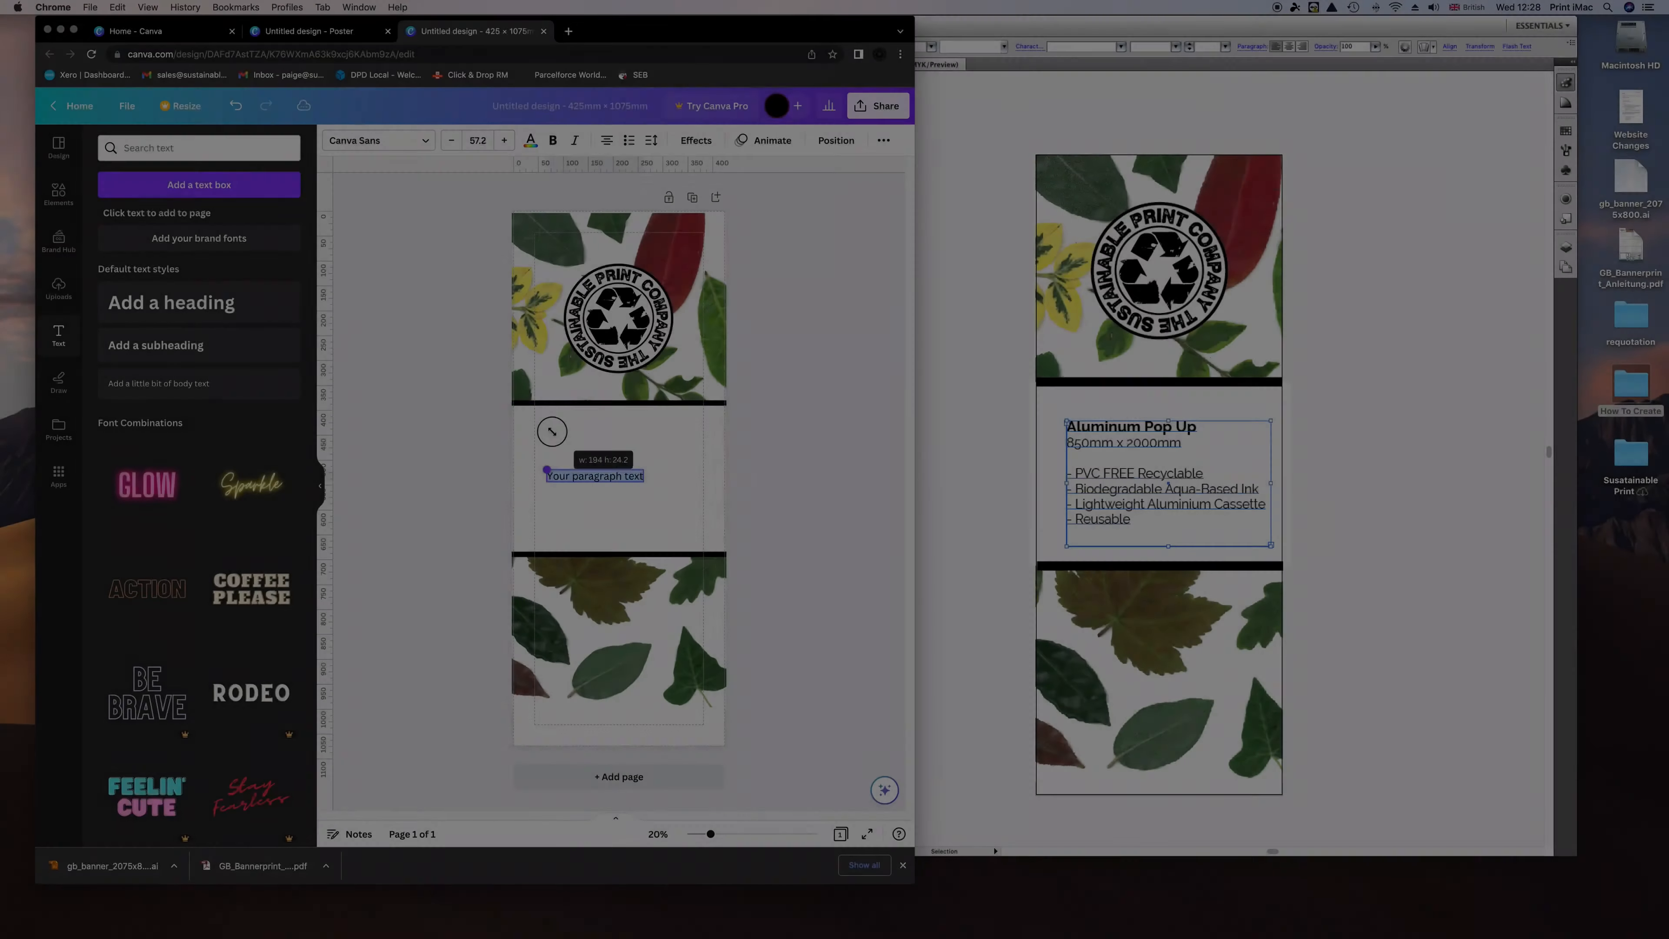
# Add a paragraph text box in the white middle band and clear its placeholder text.
pyautogui.moveTo(635, 436); pyautogui.dragTo(668, 489)
pyautogui.press('super+a')
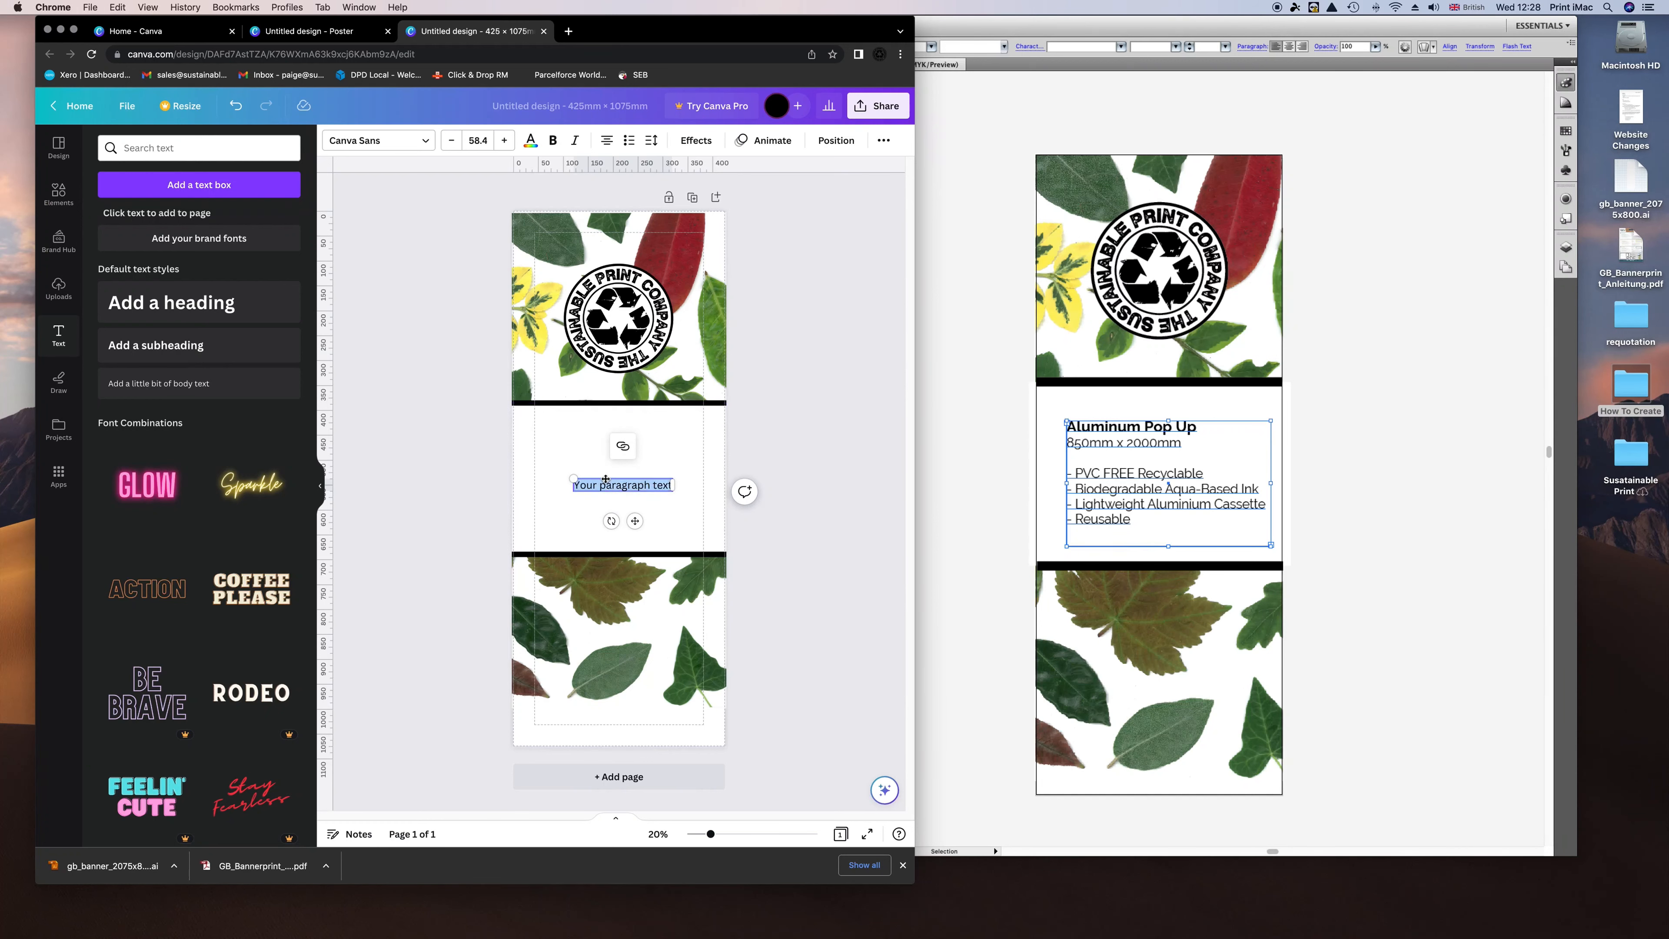
pyautogui.moveTo(635, 521); pyautogui.dragTo(629, 477)
pyautogui.click(1183, 461)
pyautogui.doubleClick(1183, 460)
pyautogui.doubleClick(983, 313)
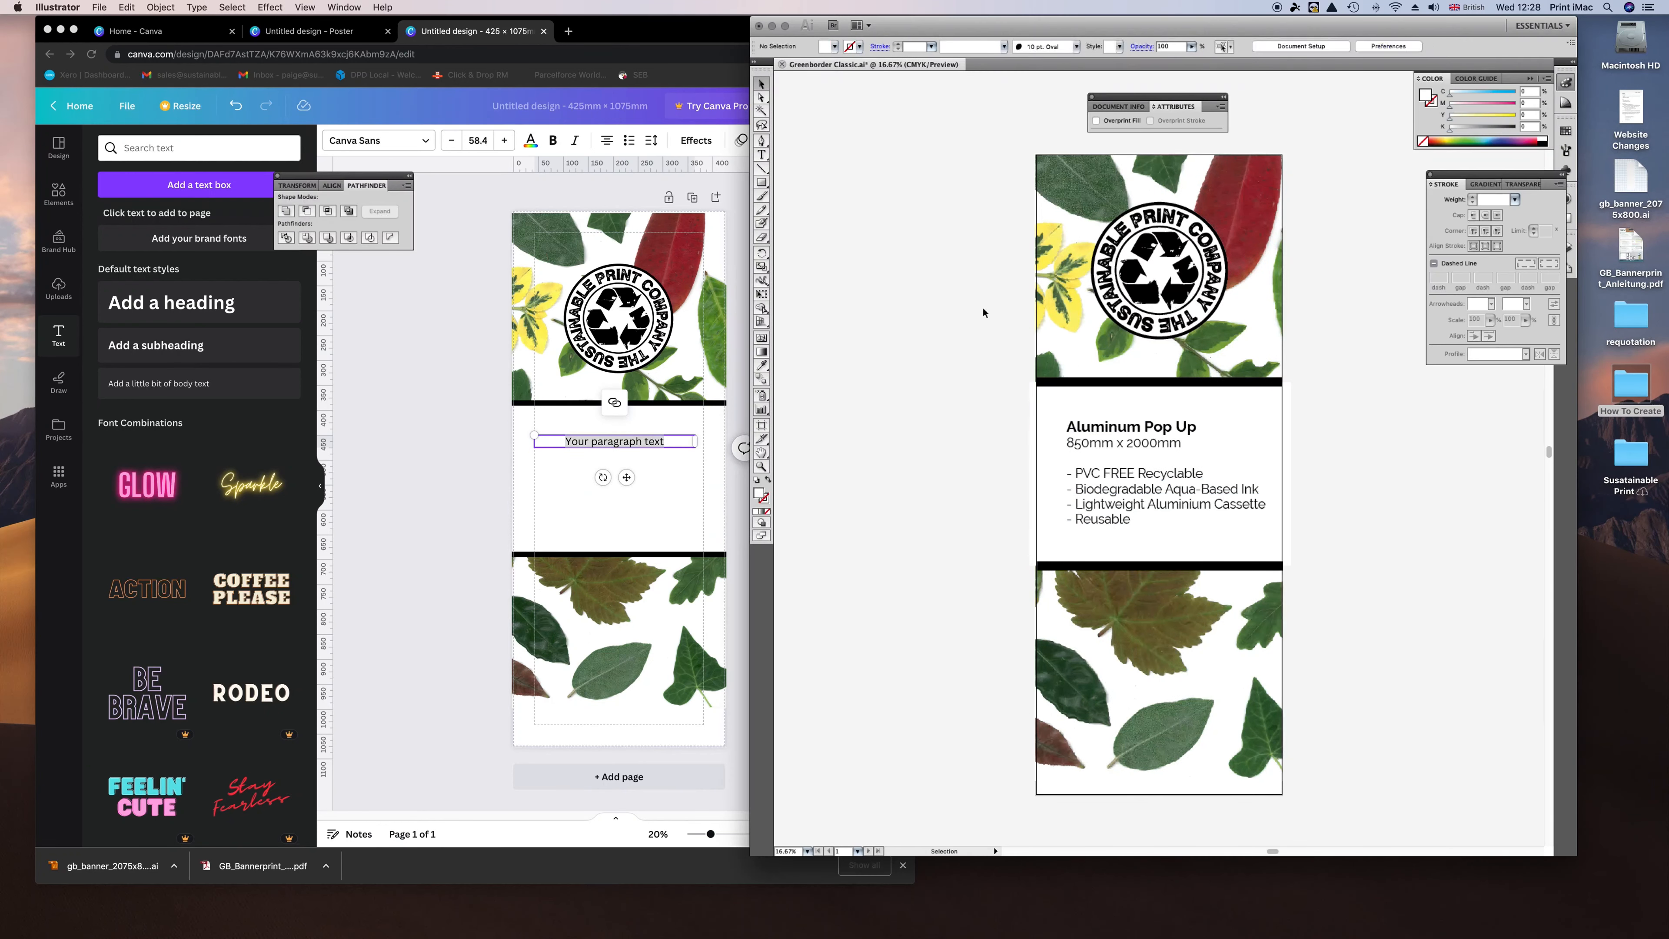
pyautogui.doubleClick(1131, 490)
pyautogui.moveTo(1068, 425); pyautogui.dragTo(1234, 523)
pyautogui.click(566, 444)
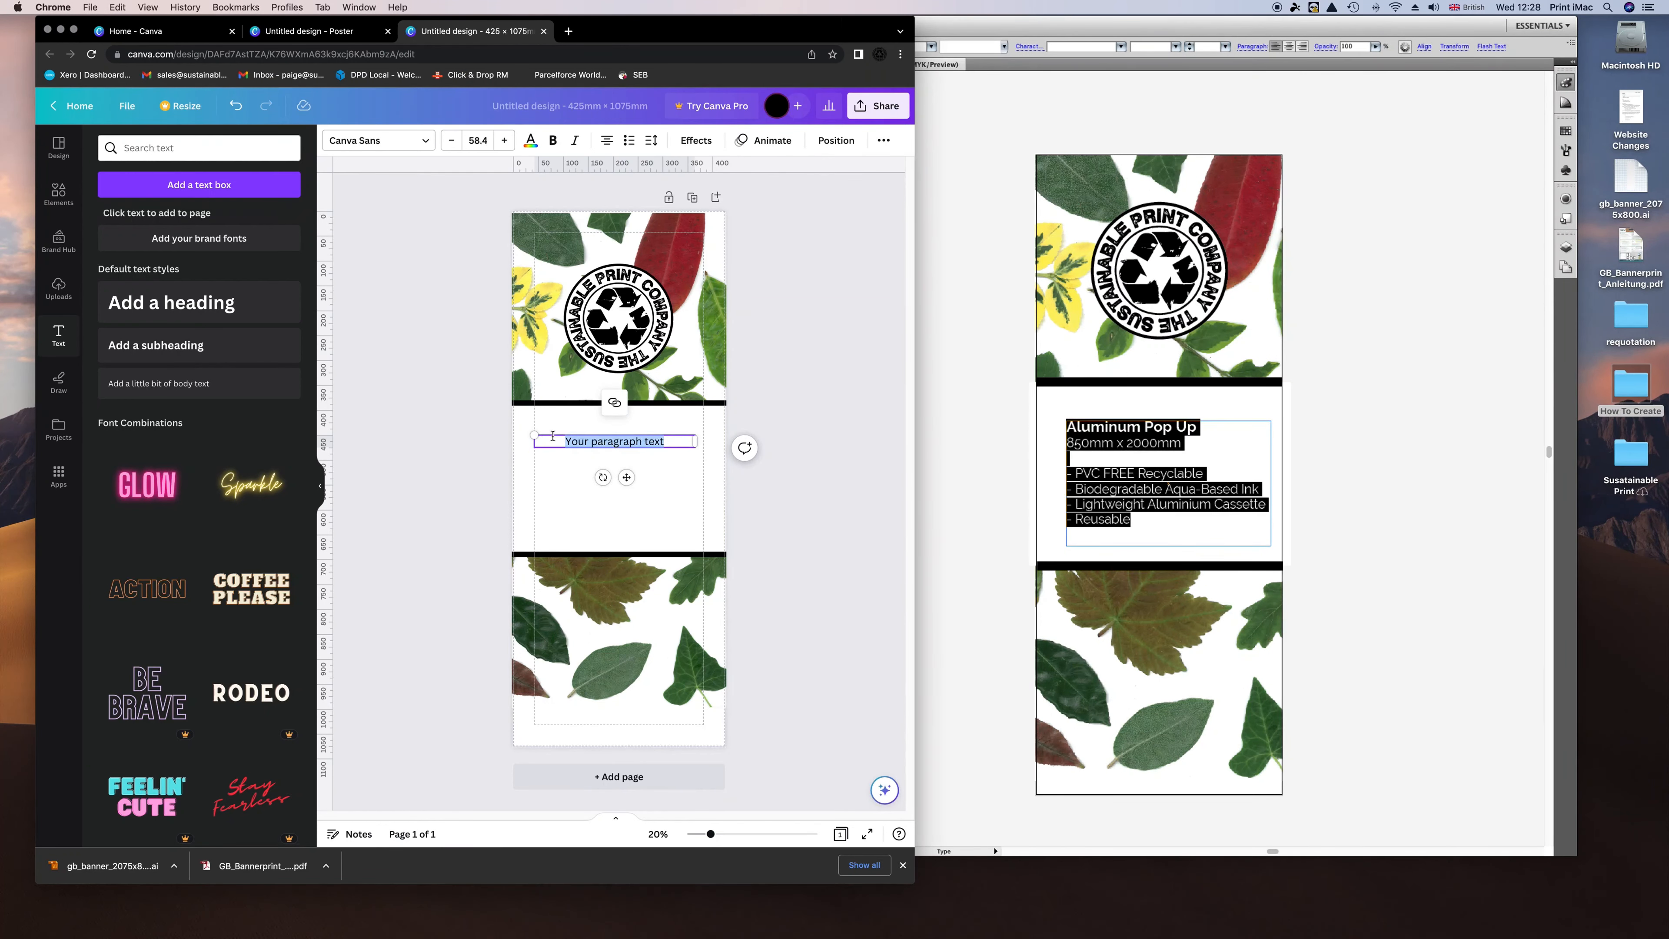
pyautogui.press('BackSpace')
pyautogui.click(1051, 437)
pyautogui.moveTo(1069, 428); pyautogui.dragTo(1199, 431)
pyautogui.click(611, 443)
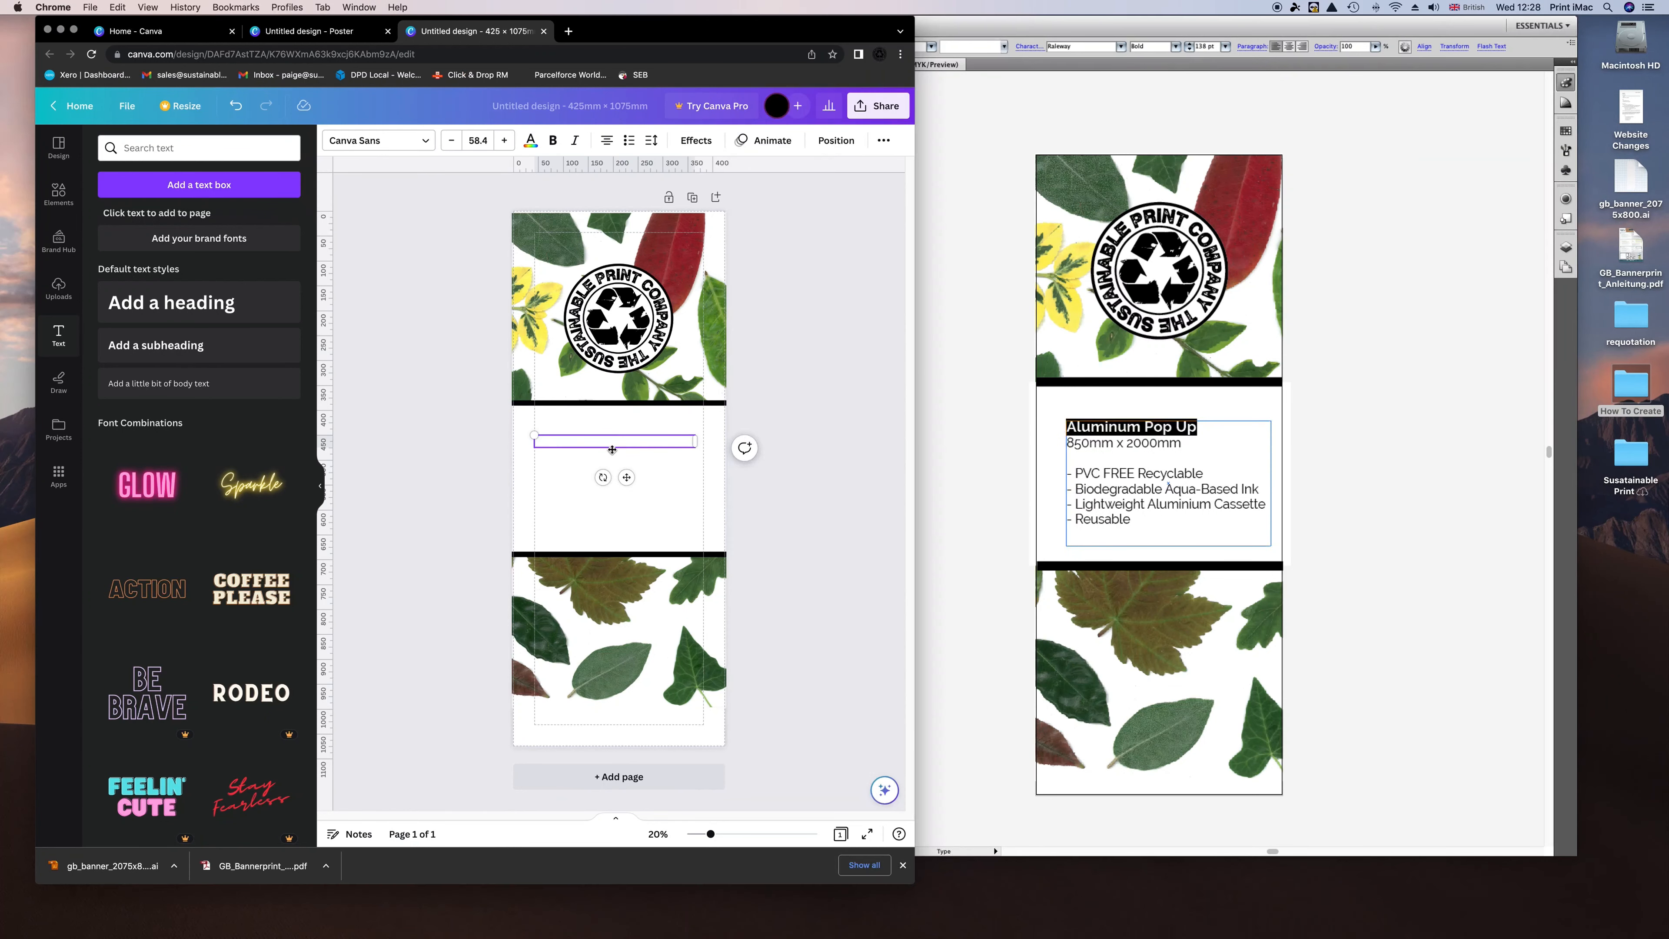
# Type 'Aluminium Pop Up', '850mm x 2000mm' and the bulleted product features, fixing 'Aluminium' spelling.
pyautogui.write('Aluminium Pop Up')
pyautogui.press('Return')
pyautogui.write('850mm x 2000mm')
pyautogui.press('Return')
pyautogui.press('Return')
pyautogui.press('super+shift+8')
pyautogui.write('PVC FREE Recyclable')
pyautogui.press('Return')
pyautogui.write('Biodegradable Aqua Based Ink')
pyautogui.press('Return')
pyautogui.write('Lightweight Aliuminium Cas')
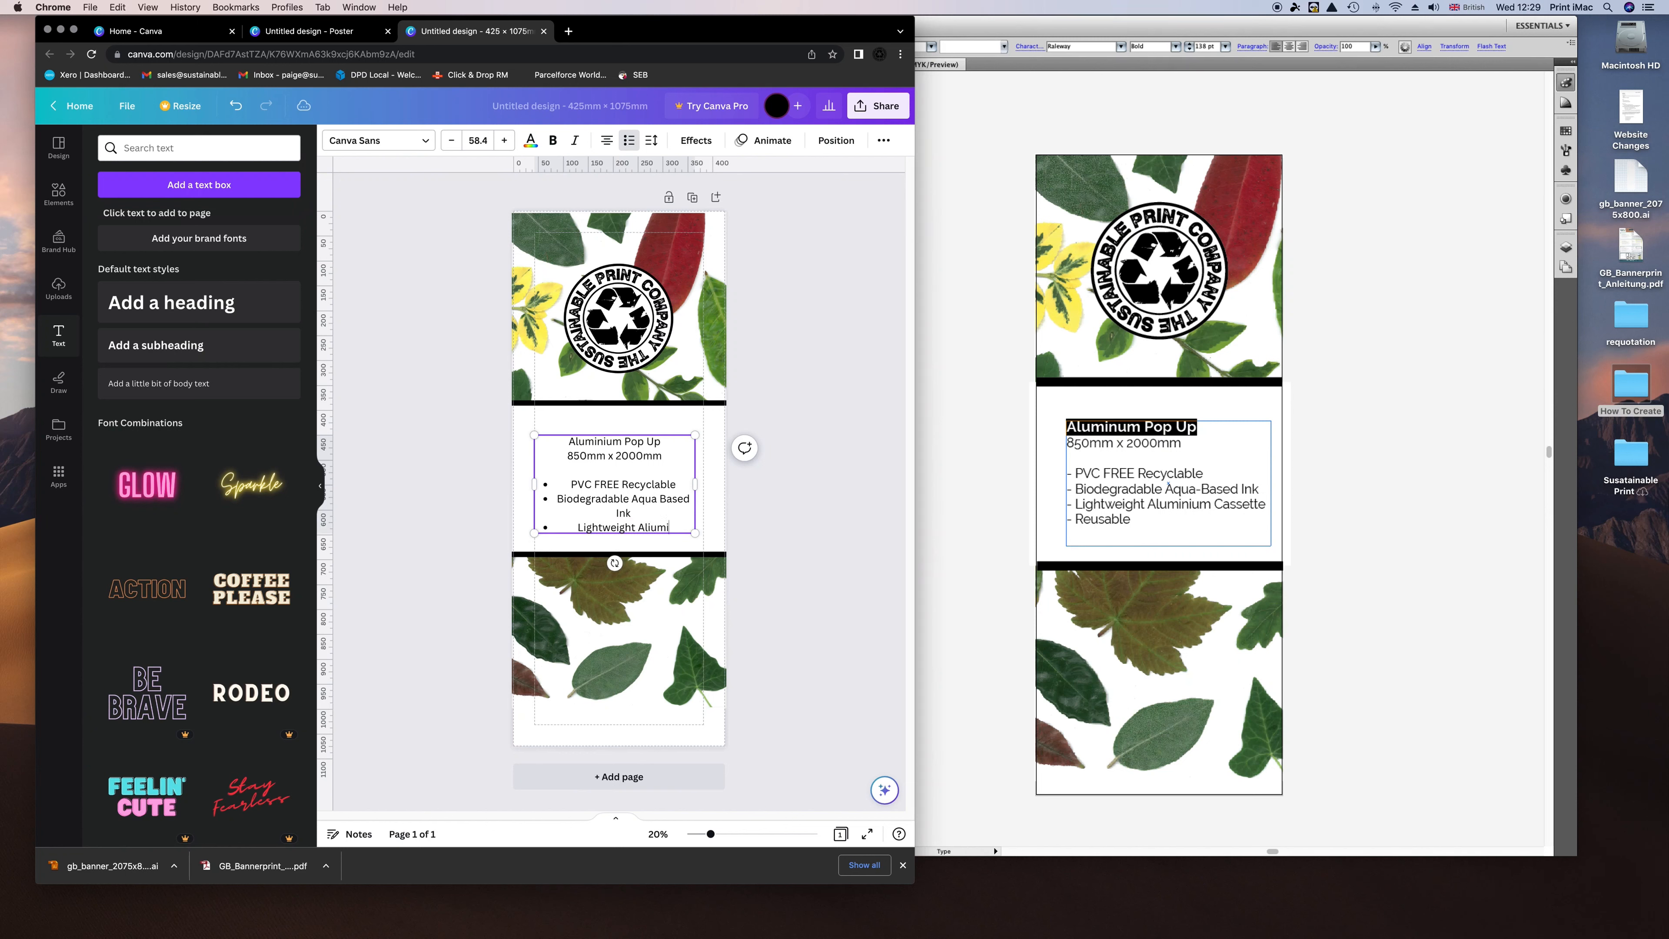
pyautogui.write('sette')
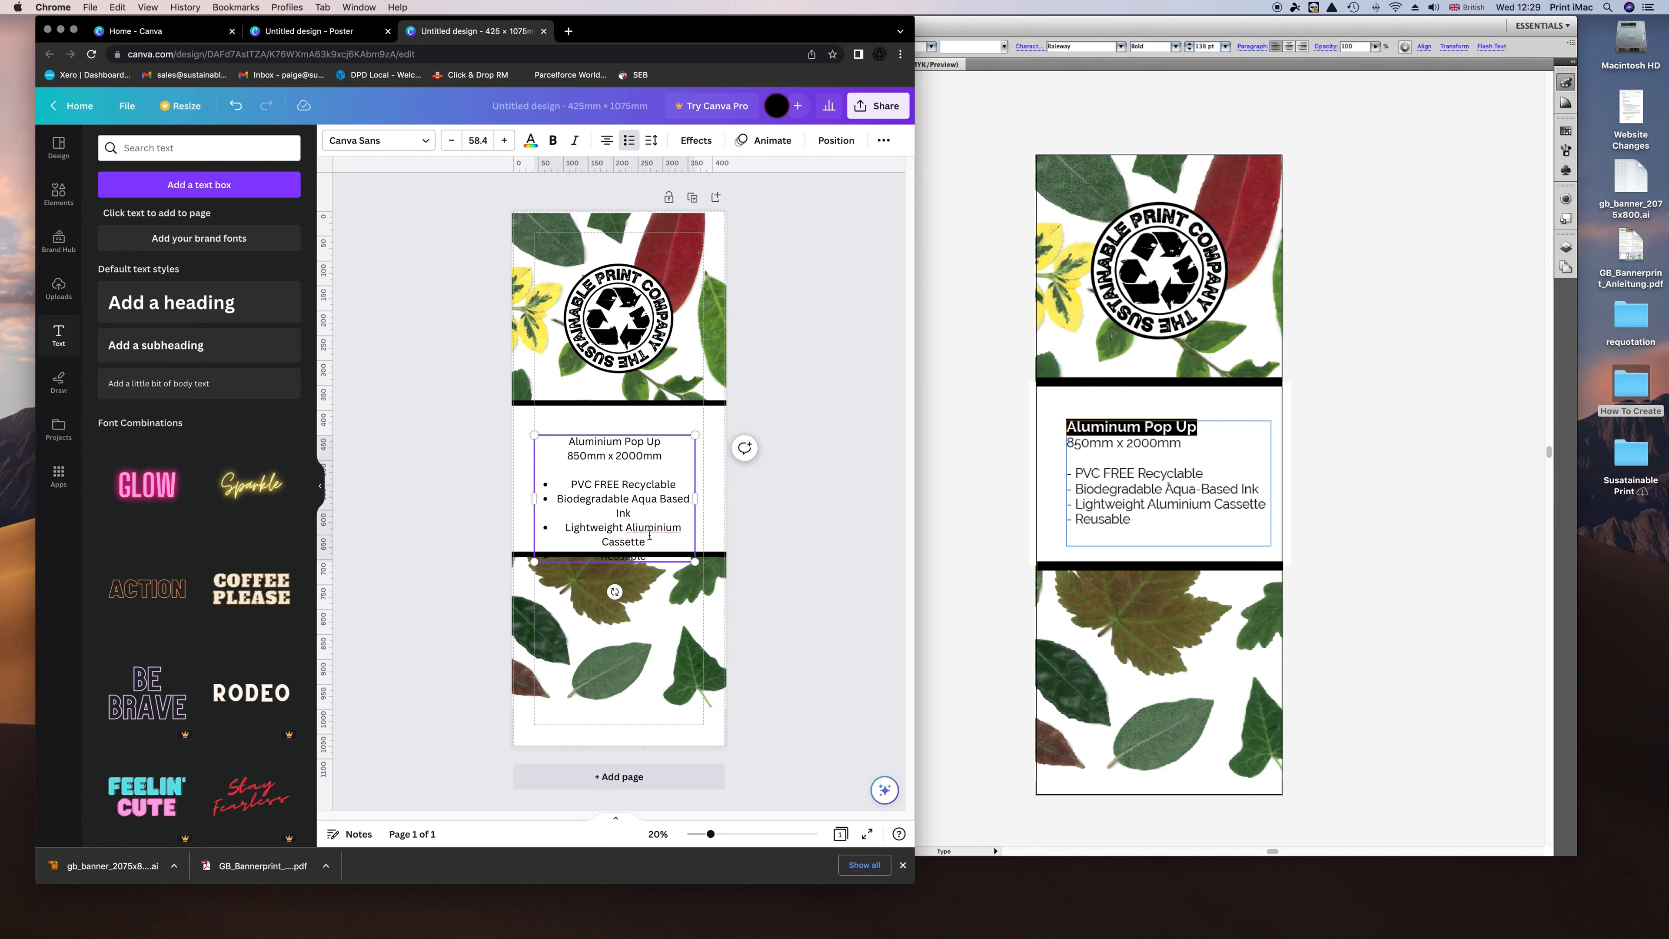
pyautogui.rightClick(650, 531)
pyautogui.click(681, 545)
pyautogui.click(606, 442)
# Left-align the text, set the heading to bold Raleway Heavy and the rest to Raleway.
pyautogui.moveTo(647, 558); pyautogui.dragTo(691, 566)
pyautogui.click(607, 140)
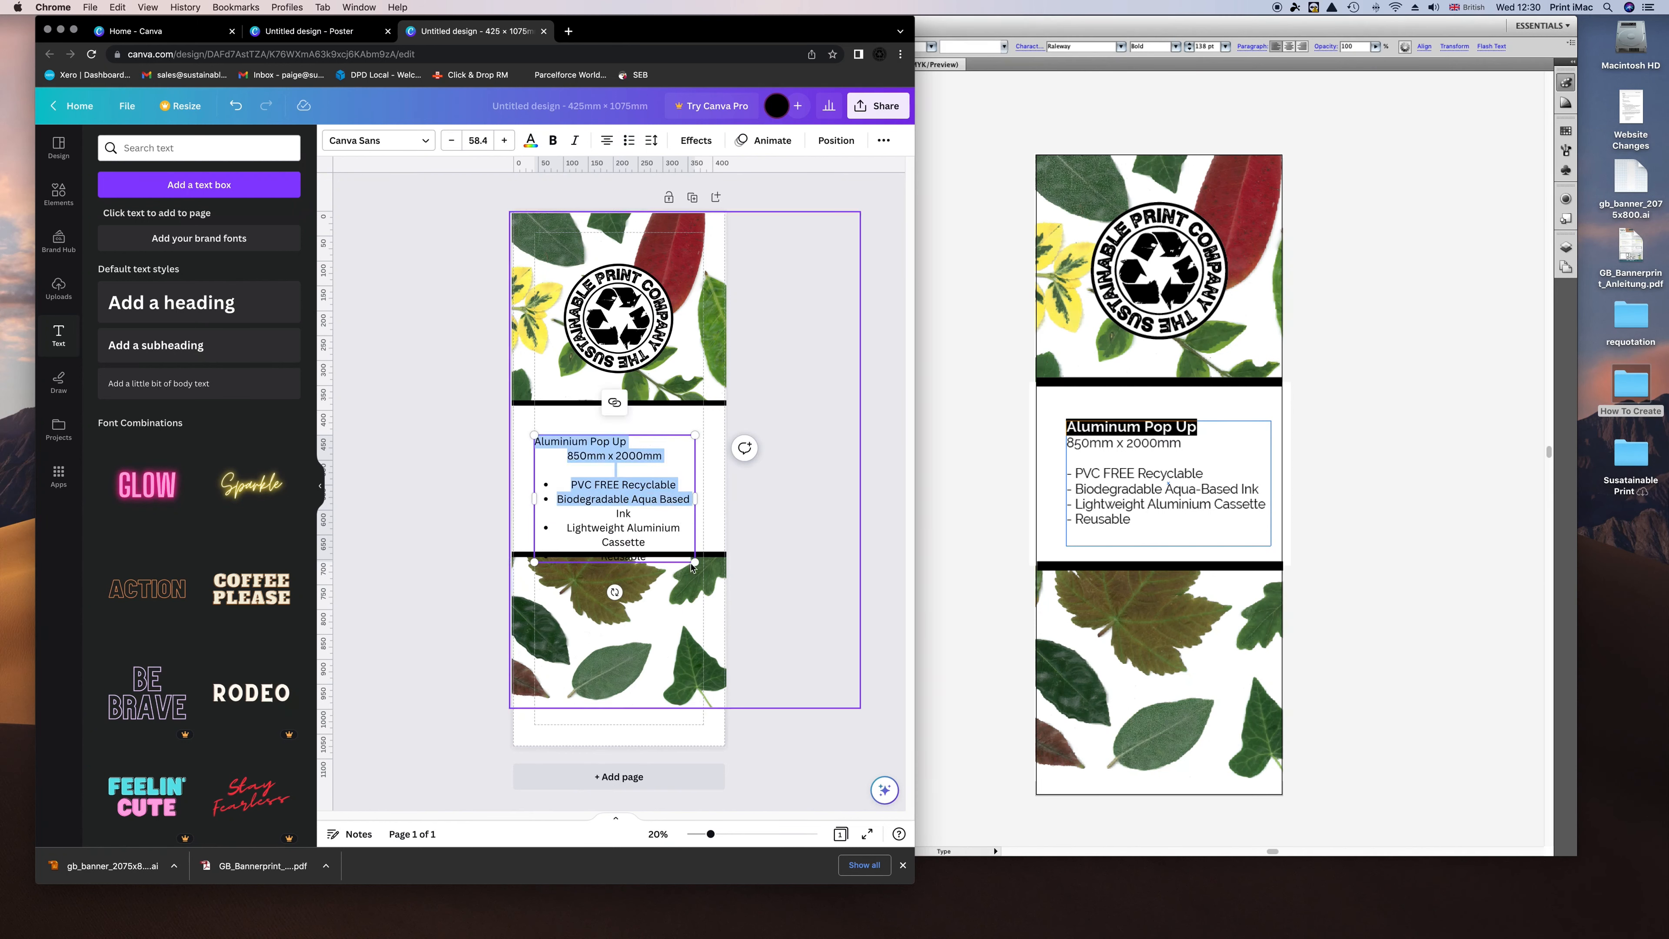
pyautogui.click(606, 140)
pyautogui.click(618, 446)
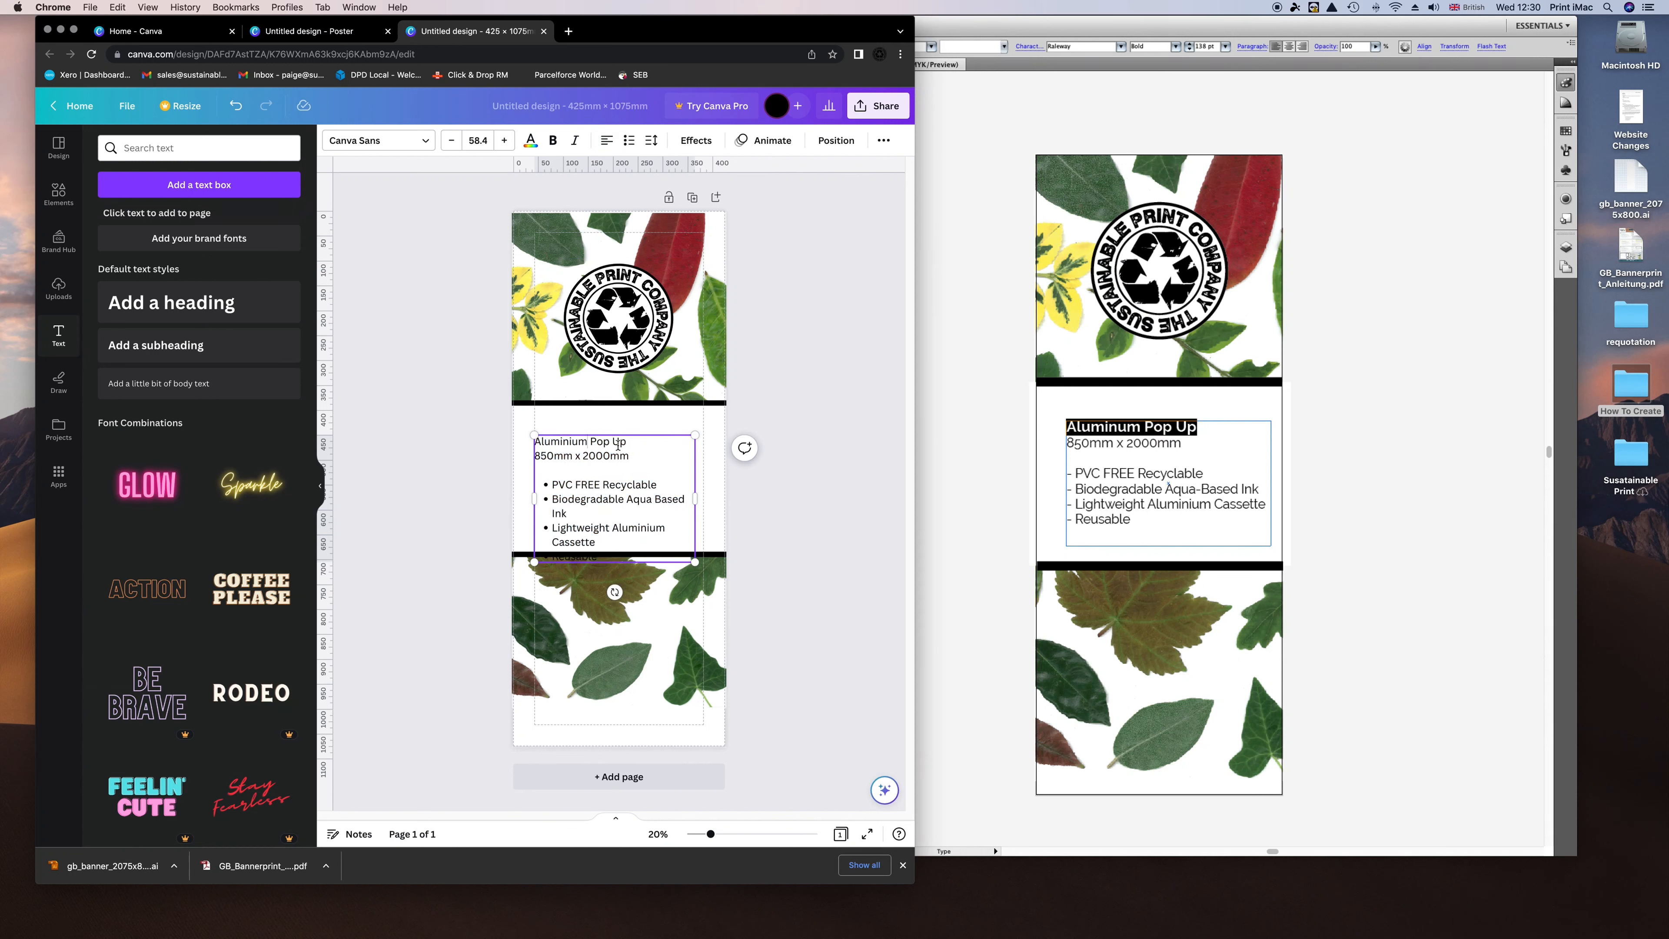
pyautogui.tripleClick(618, 446)
pyautogui.click(552, 140)
pyautogui.click(504, 140)
pyautogui.click(378, 140)
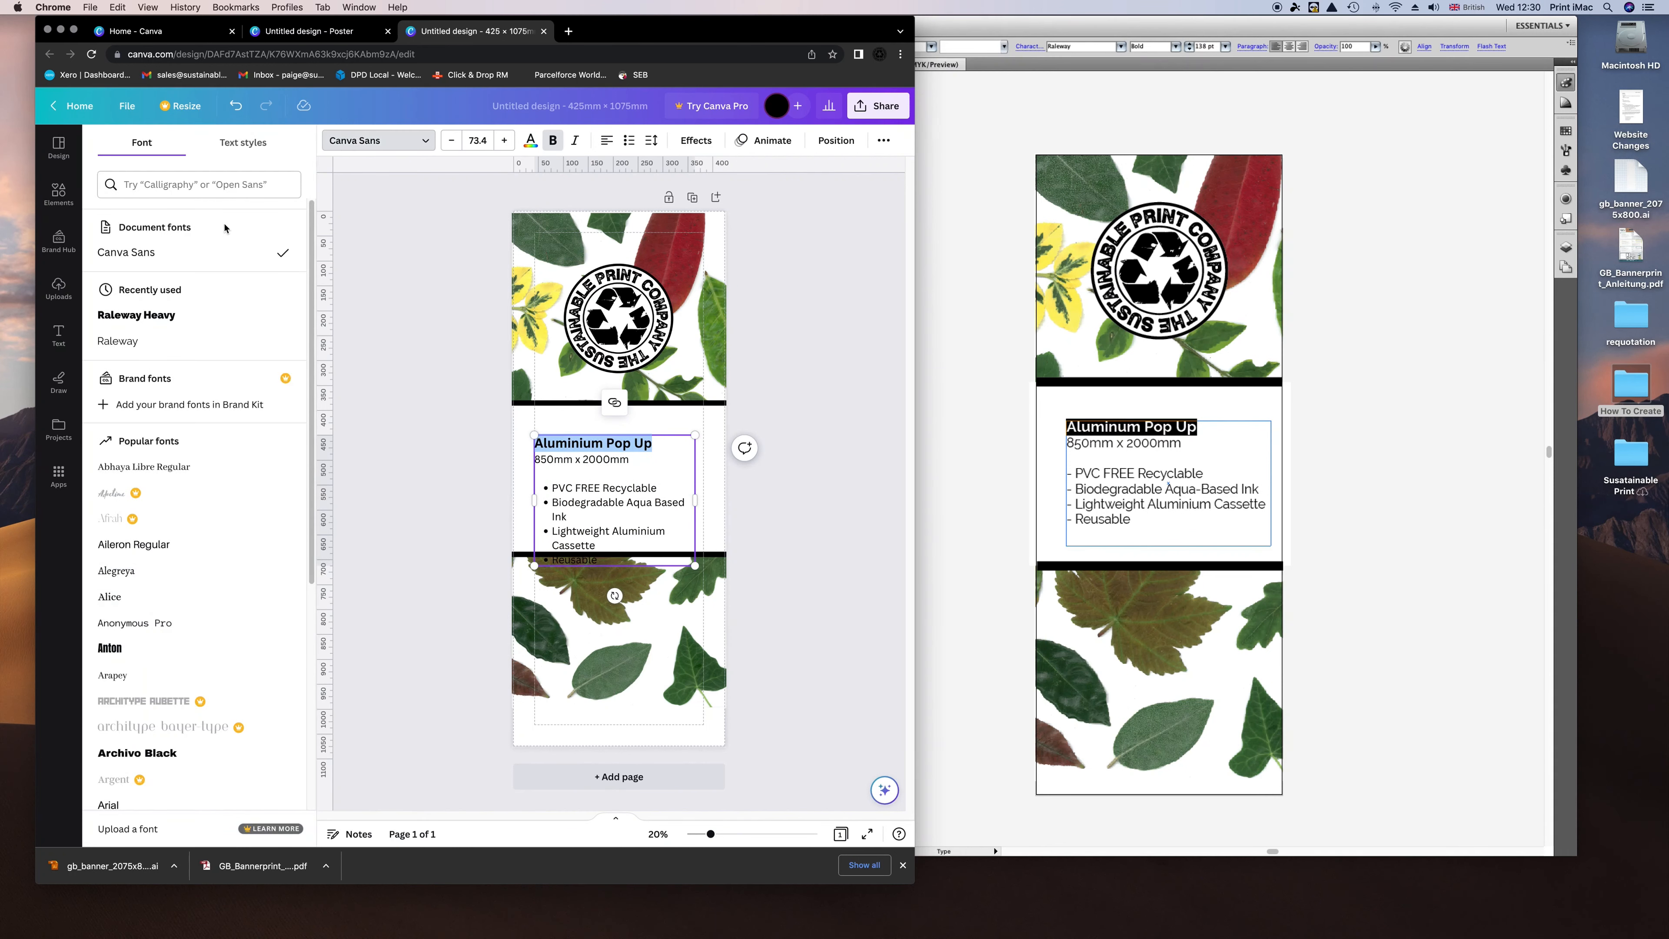
pyautogui.click(125, 343)
pyautogui.click(133, 318)
pyautogui.moveTo(535, 459); pyautogui.dragTo(545, 557)
pyautogui.click(135, 344)
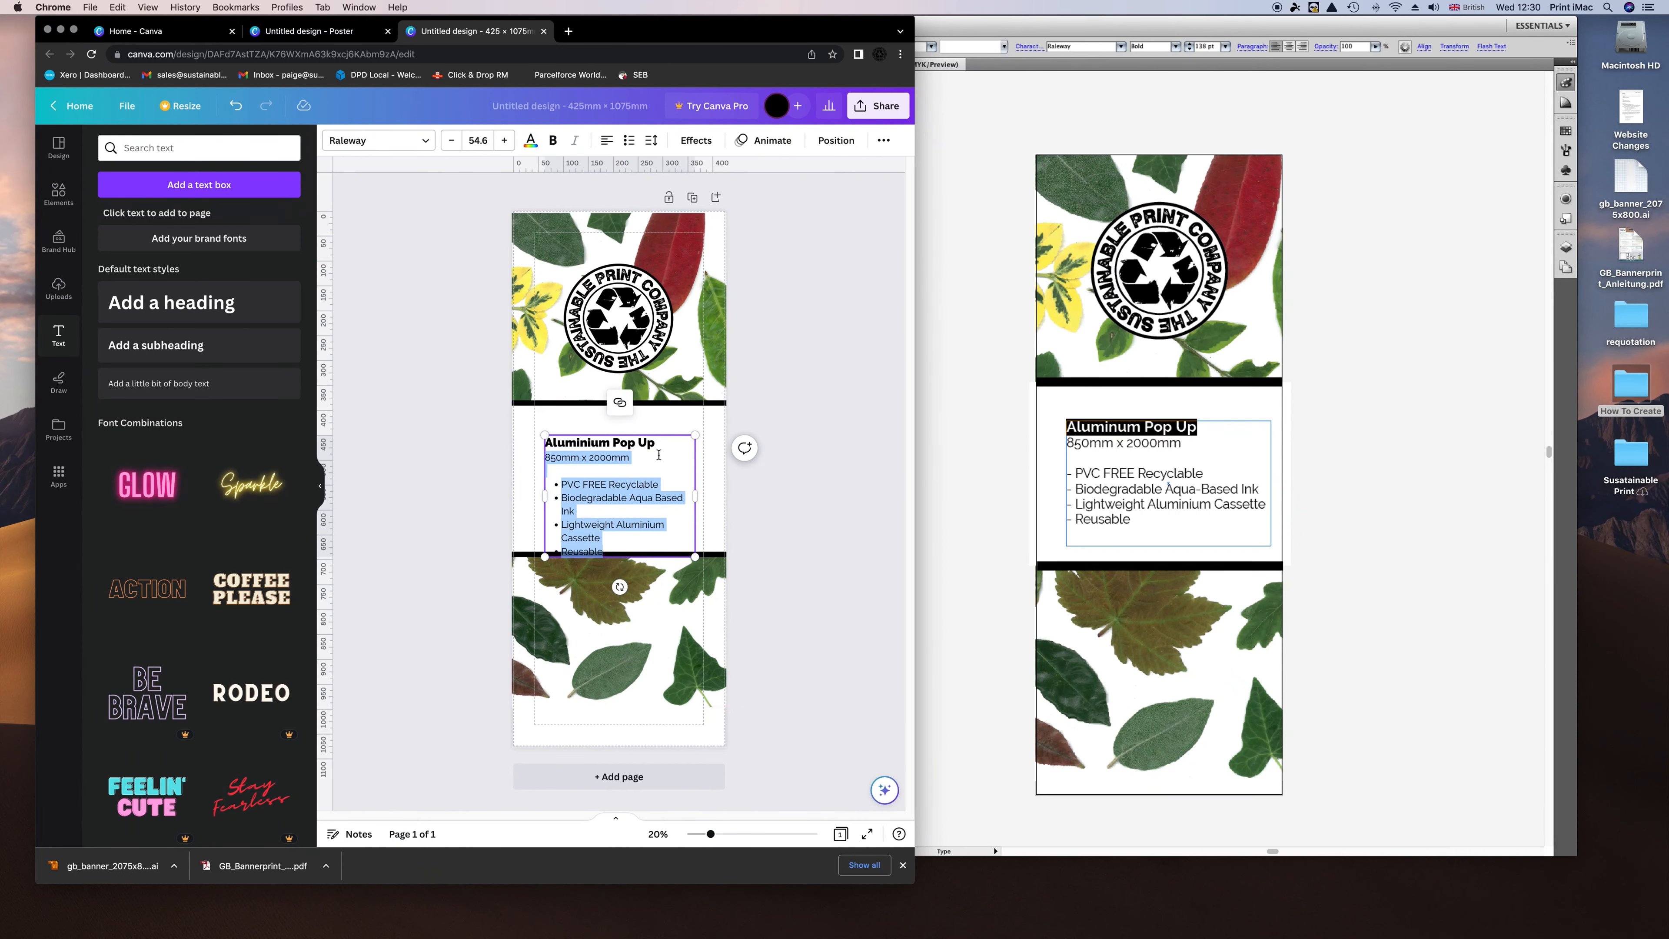
# Reposition and widen the text box so its lines fit within the white panel.
pyautogui.moveTo(640, 435); pyautogui.dragTo(570, 419)
pyautogui.click(794, 544)
pyautogui.click(584, 420)
pyautogui.moveTo(685, 478); pyautogui.dragTo(704, 478)
pyautogui.moveTo(609, 429); pyautogui.dragTo(618, 440)
pyautogui.click(825, 470)
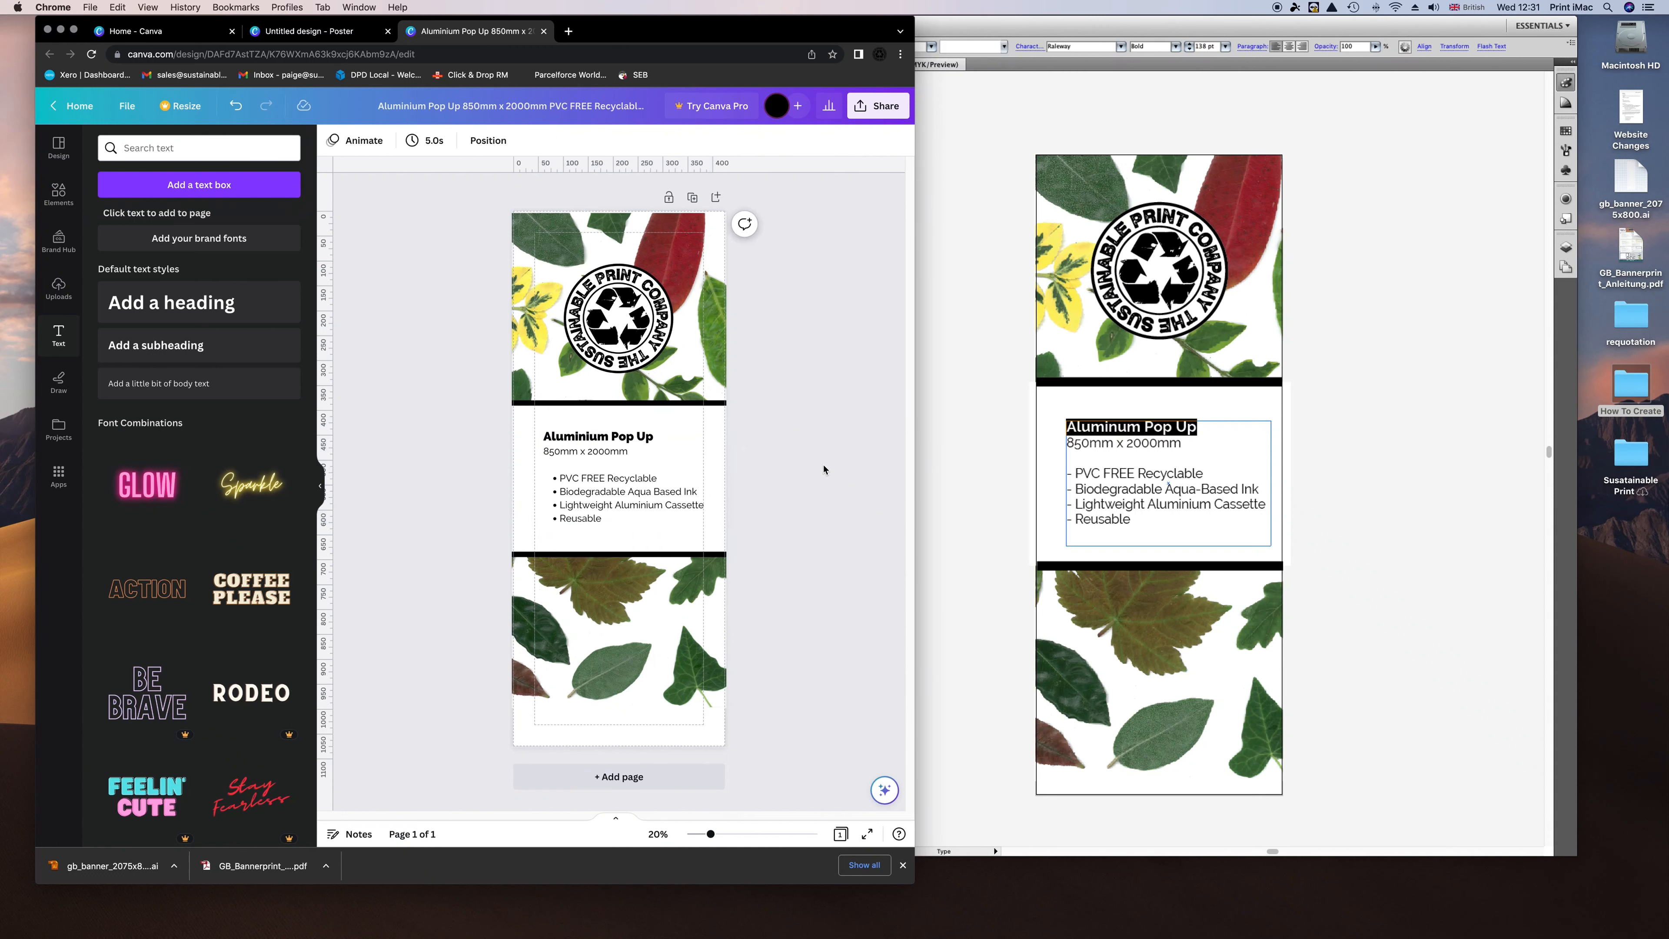
pyautogui.click(584, 491)
pyautogui.moveTo(713, 526); pyautogui.dragTo(725, 534)
pyautogui.moveTo(629, 504); pyautogui.dragTo(620, 502)
pyautogui.click(794, 484)
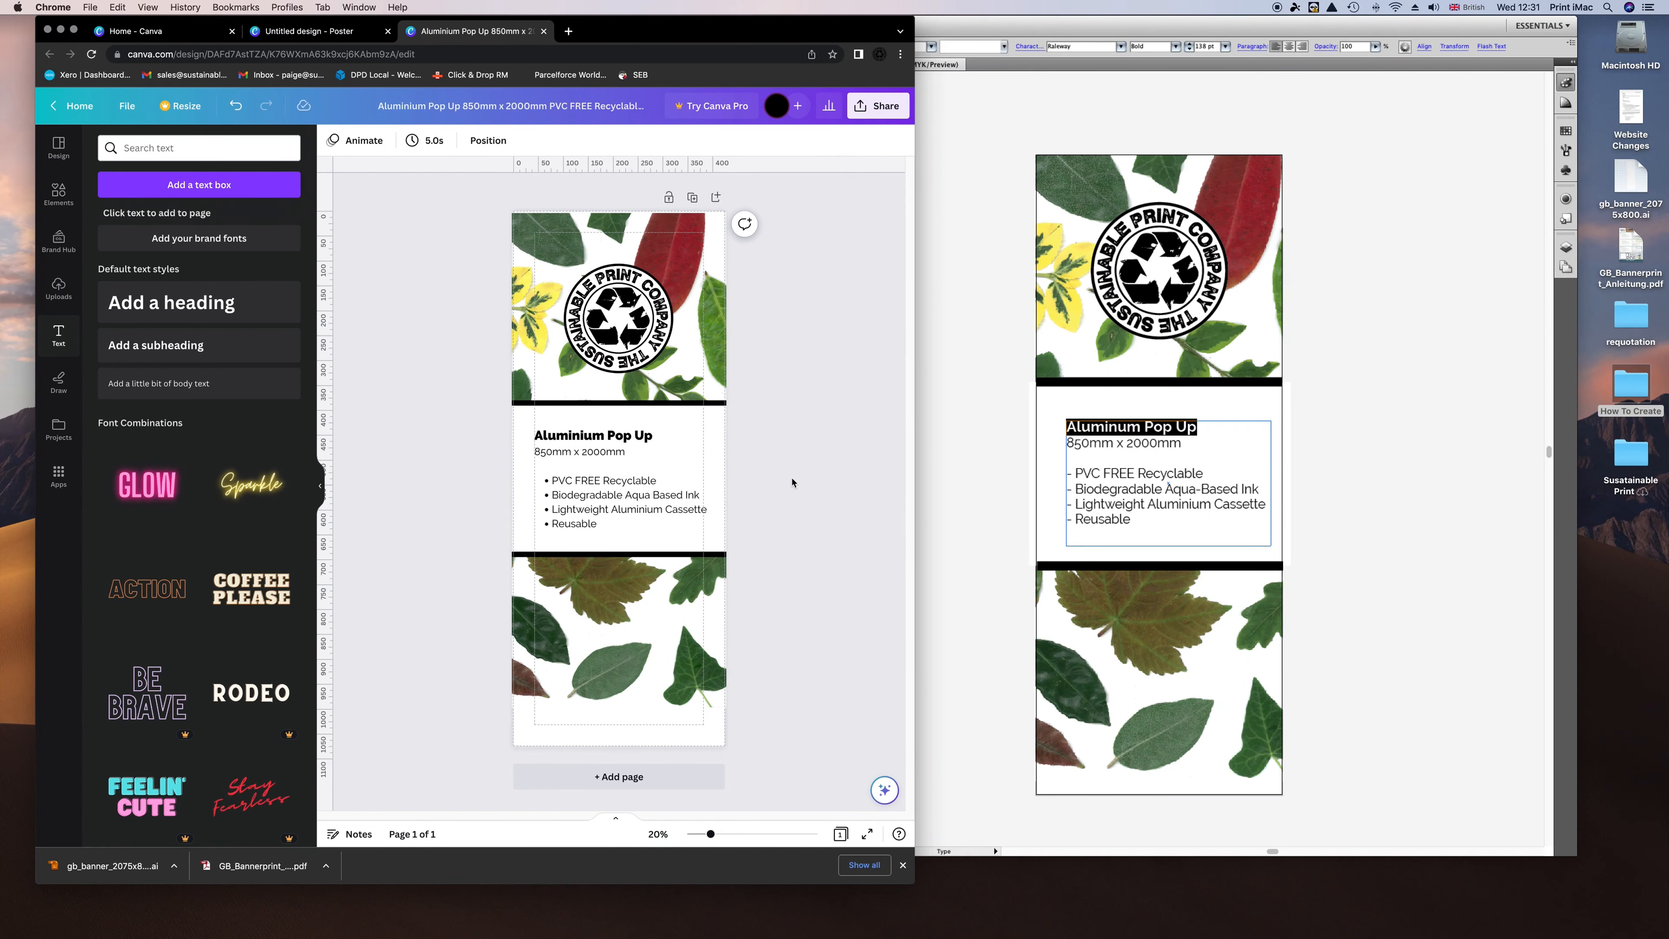
pyautogui.click(608, 458)
pyautogui.doubleClick(541, 463)
pyautogui.click(452, 141)
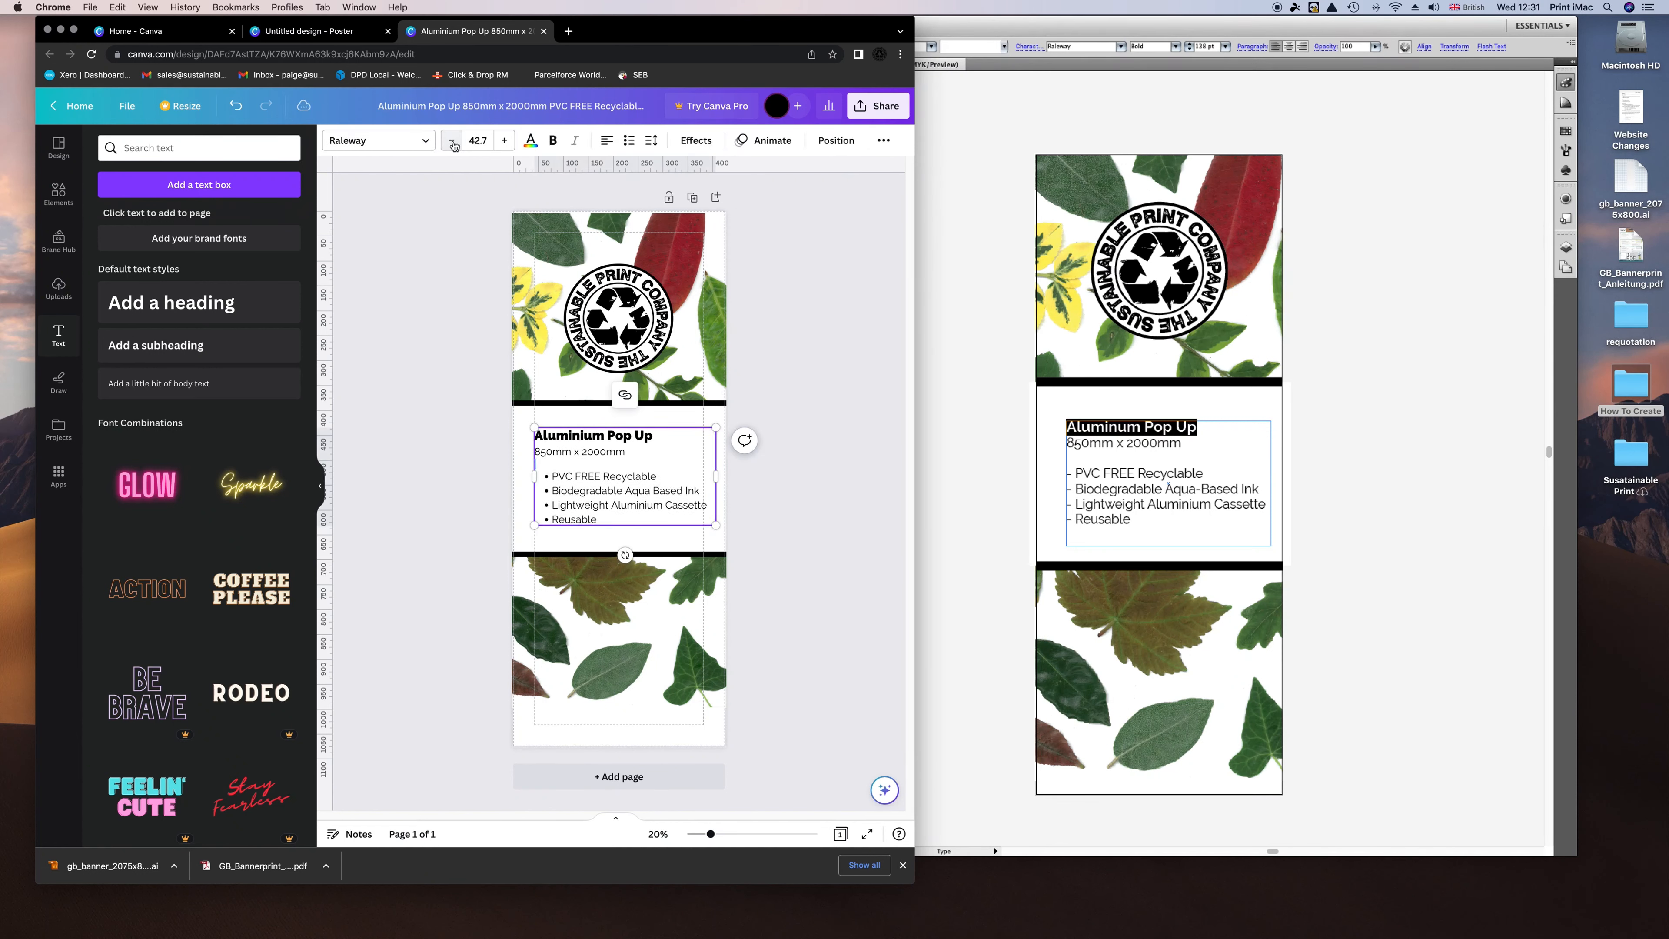
pyautogui.click(477, 466)
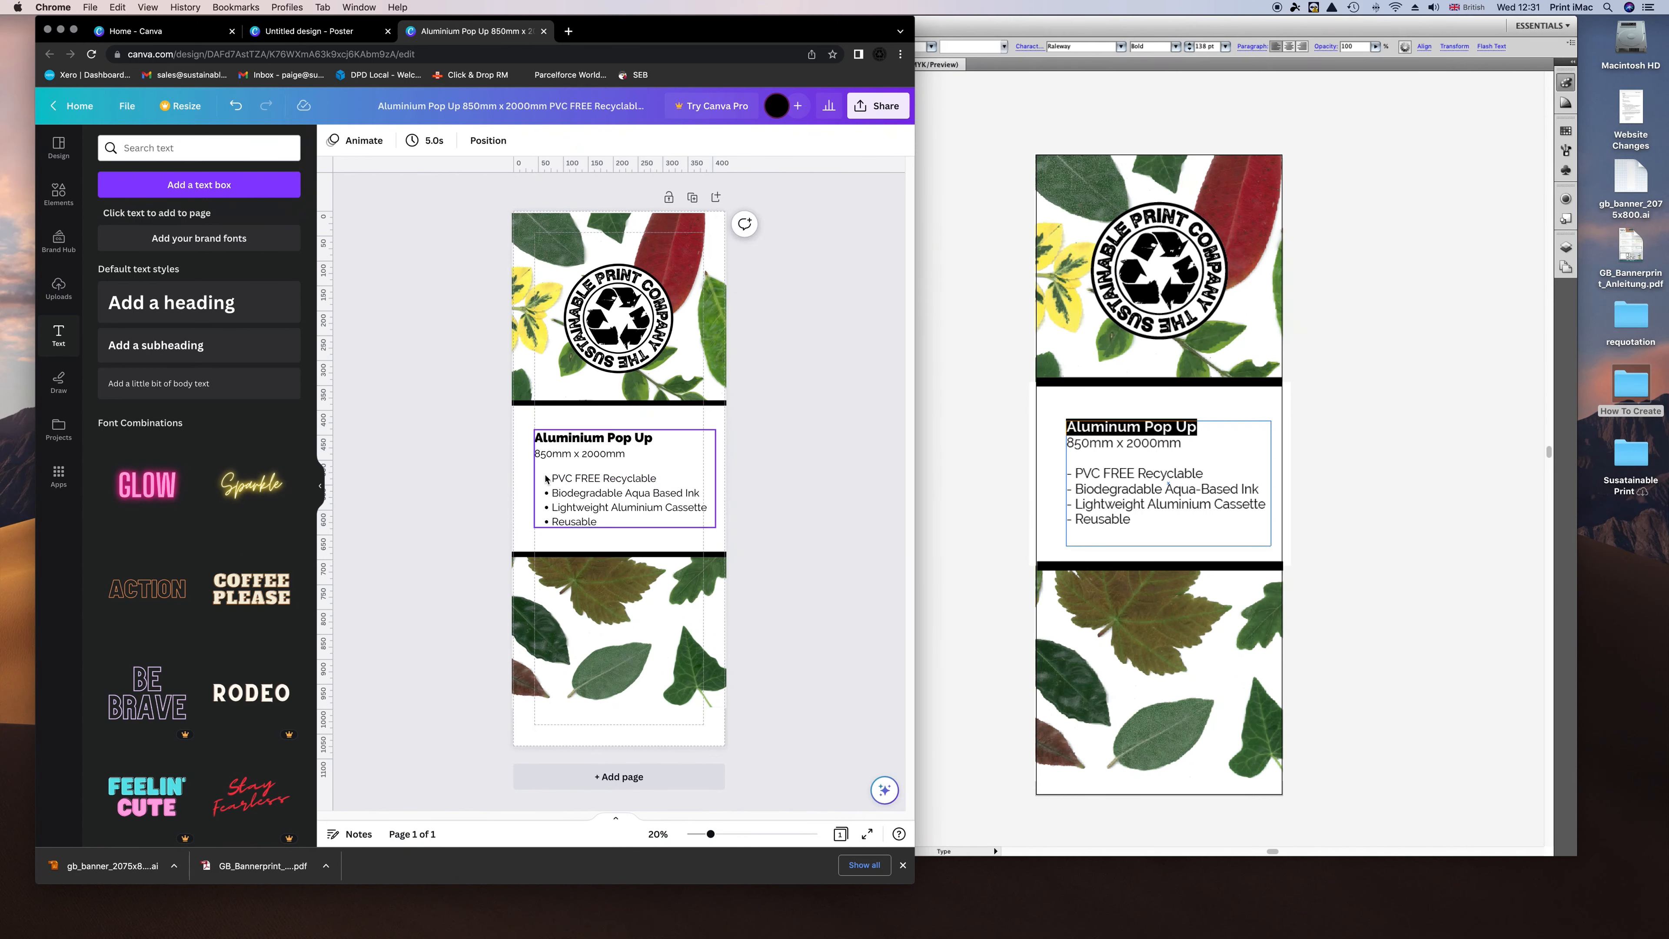
pyautogui.click(580, 458)
pyautogui.click(875, 455)
# Trim the white panel's top and bottom edges to fit the text.
pyautogui.click(647, 332)
pyautogui.click(745, 356)
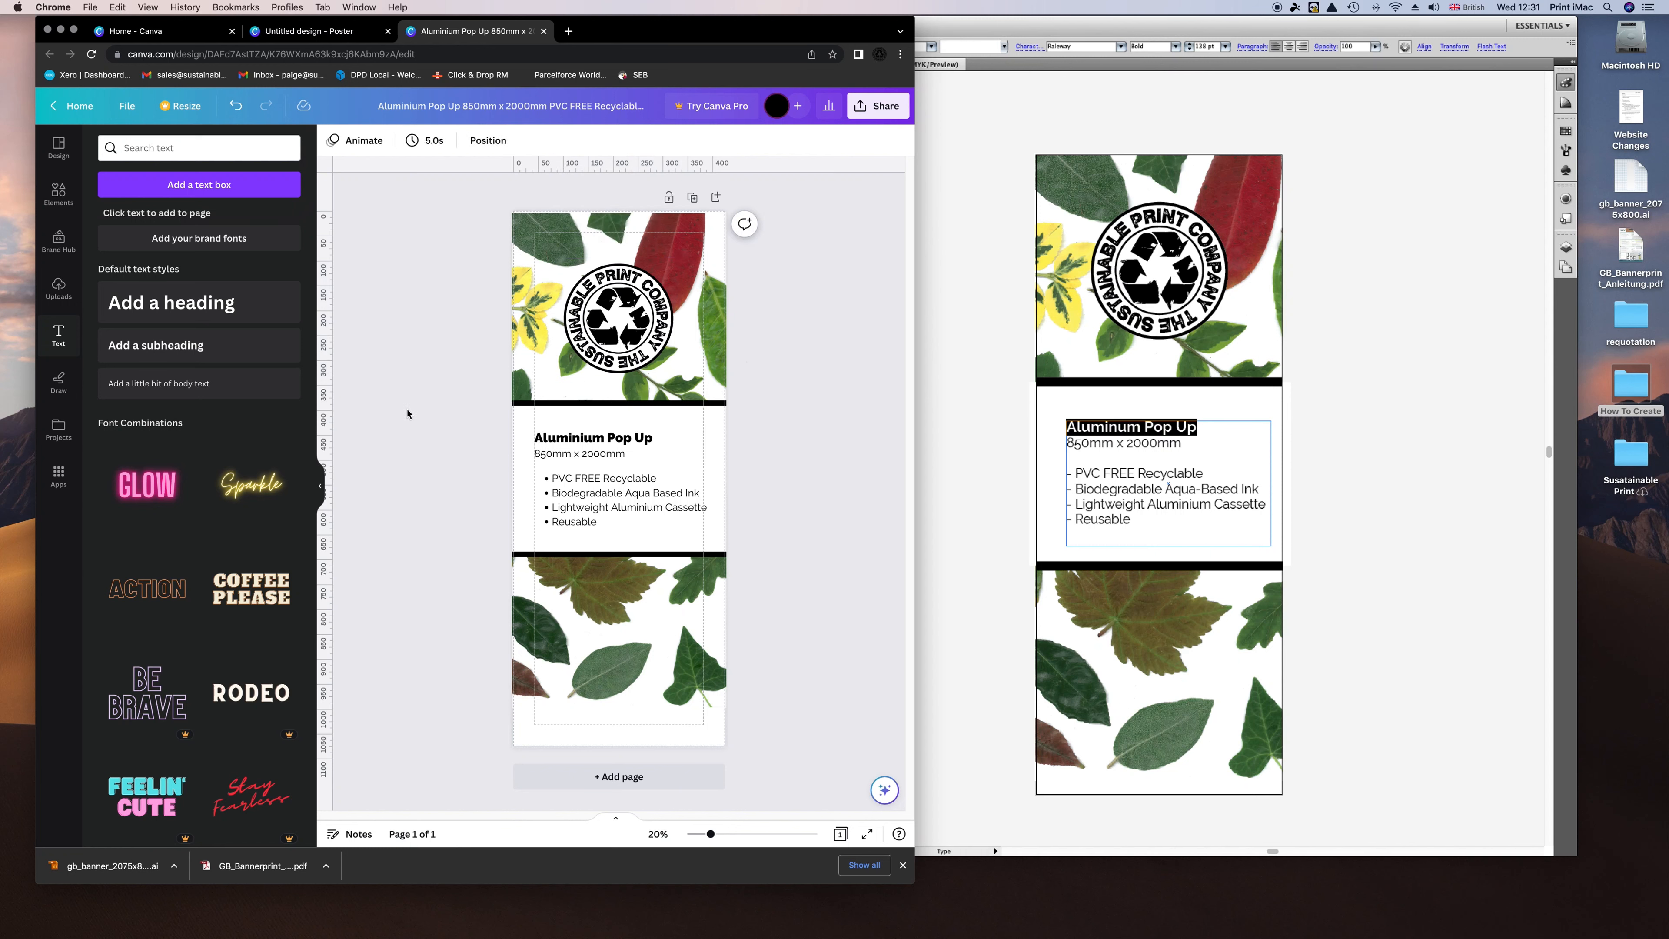
pyautogui.click(581, 540)
pyautogui.moveTo(619, 556); pyautogui.dragTo(620, 549)
pyautogui.moveTo(619, 400); pyautogui.dragTo(619, 410)
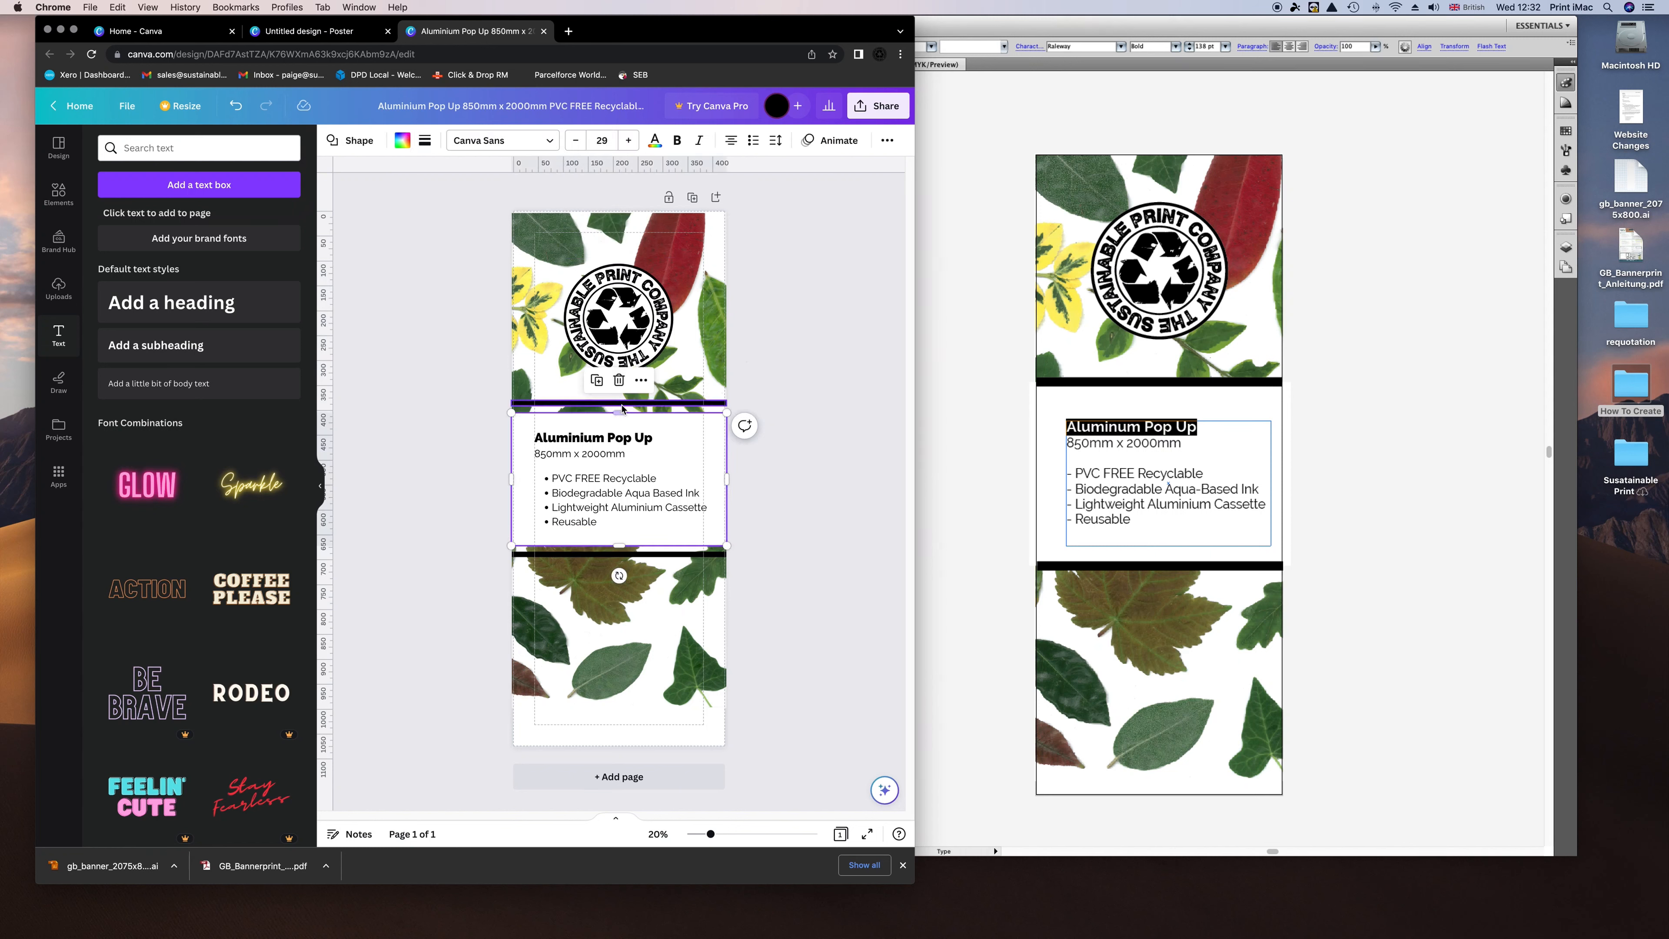
pyautogui.click(846, 512)
# Select the logo with its white backing circle and move them down, centred over the leaves.
pyautogui.click(648, 329)
pyautogui.click(834, 362)
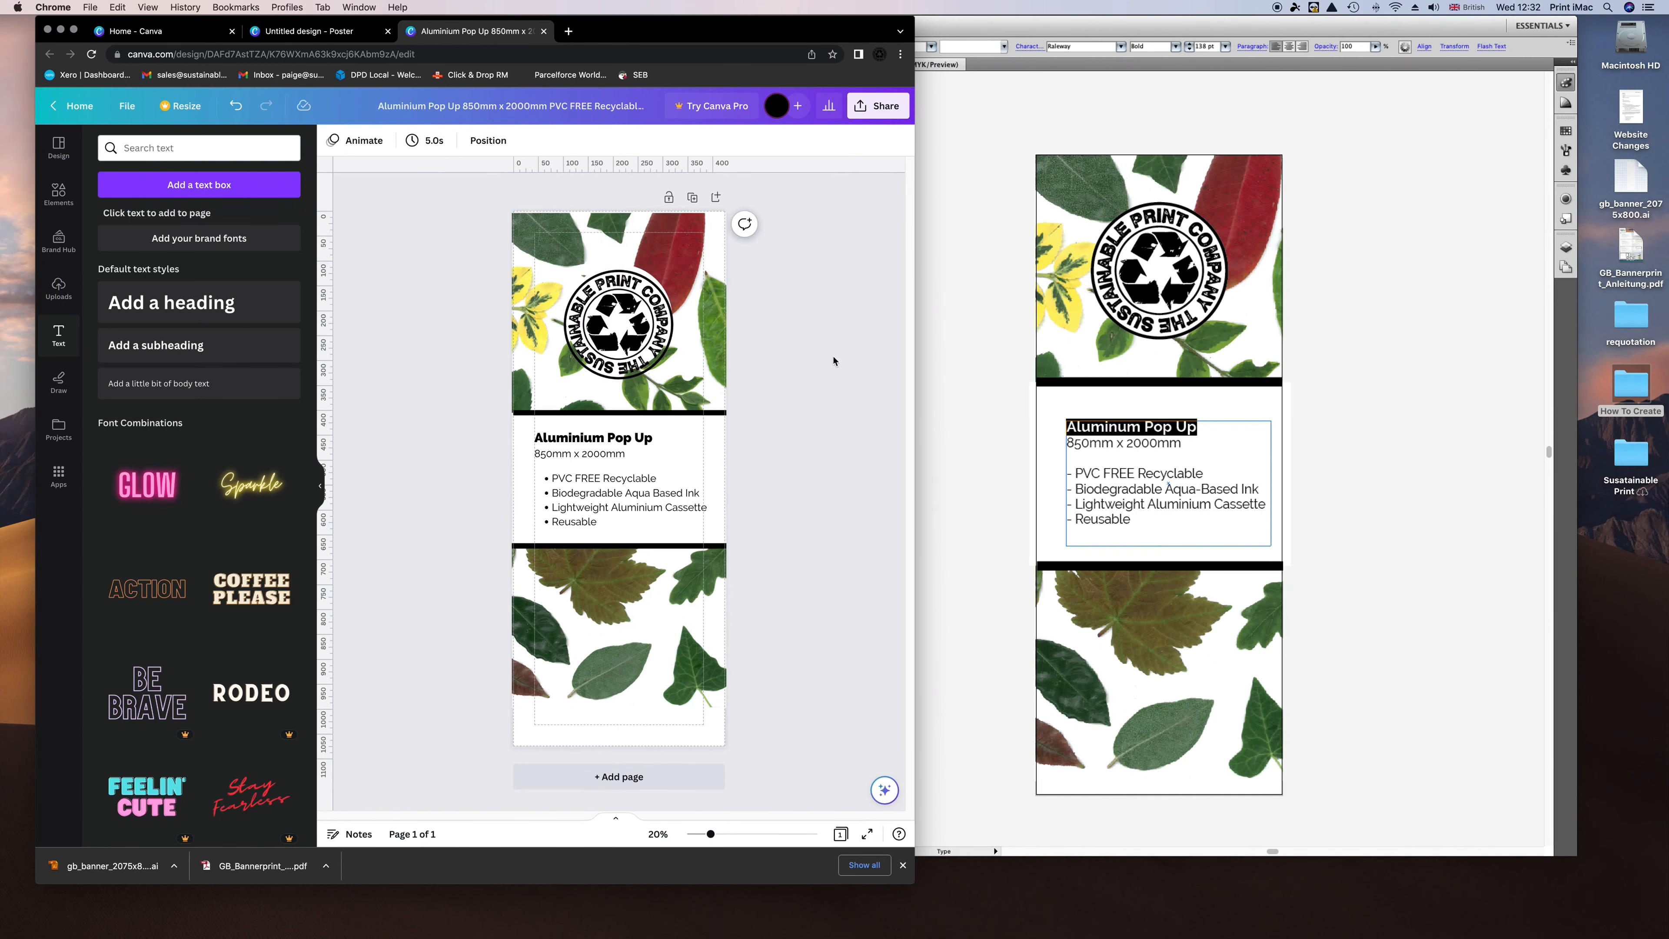
pyautogui.click(647, 322)
pyautogui.keyDown('shift'); pyautogui.click(657, 305); pyautogui.keyUp('shift')
pyautogui.keyDown('shift'); pyautogui.click(679, 295); pyautogui.keyUp('shift')
pyautogui.keyDown('shift'); pyautogui.click(712, 281); pyautogui.keyUp('shift')
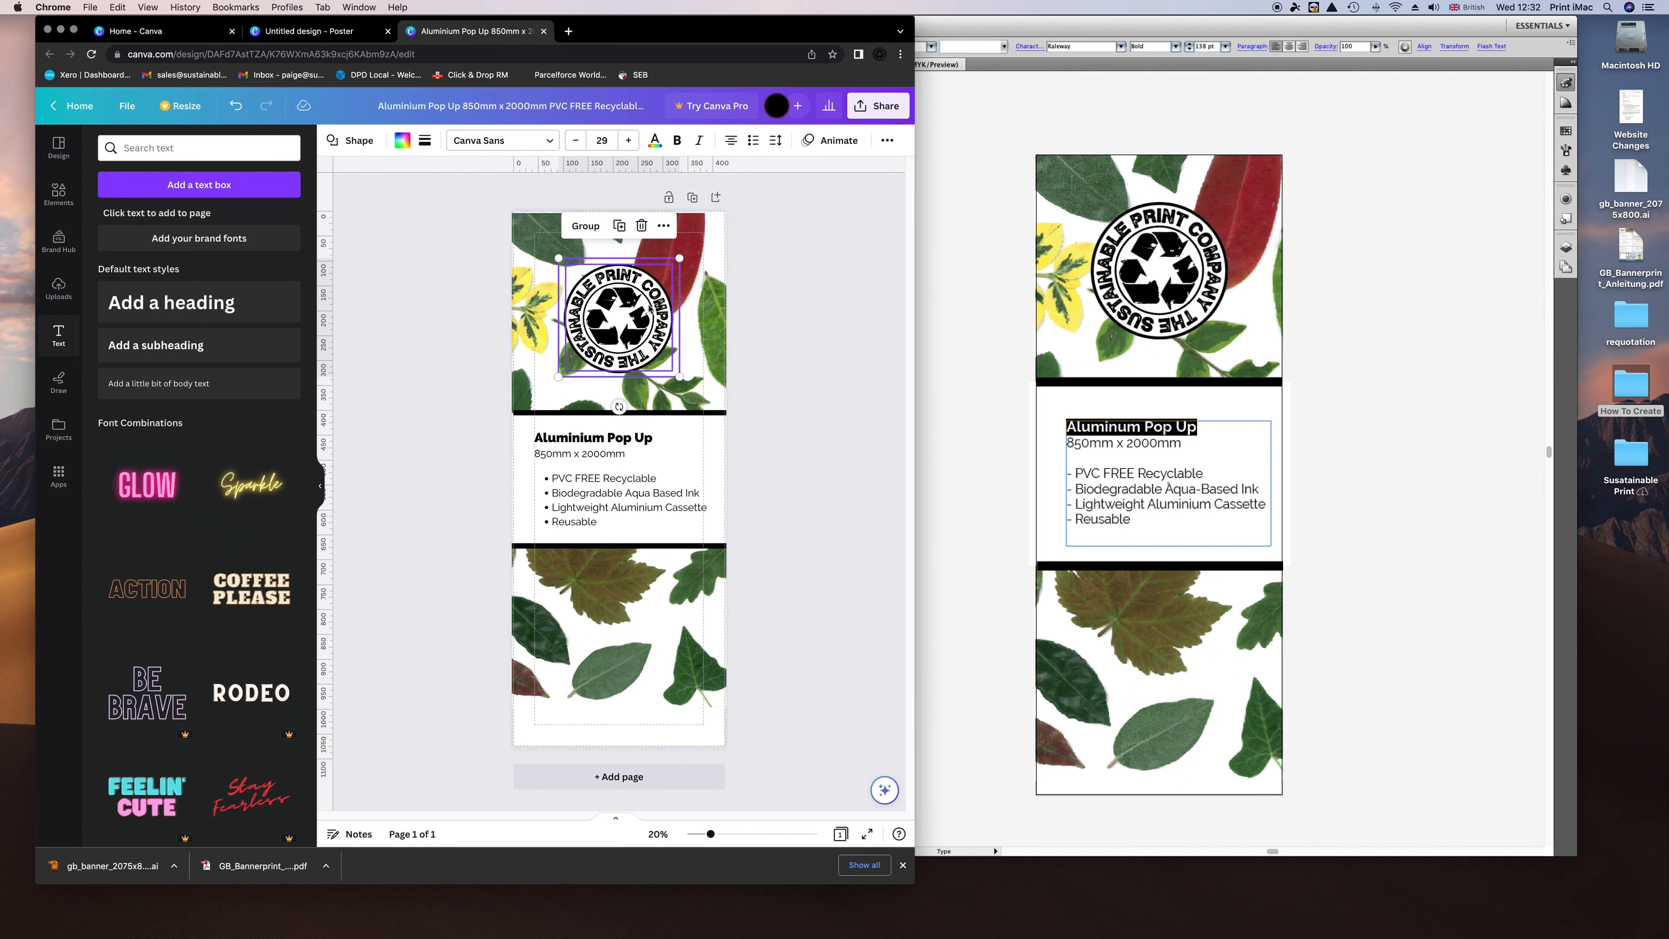
pyautogui.moveTo(648, 304); pyautogui.dragTo(648, 311)
pyautogui.click(803, 347)
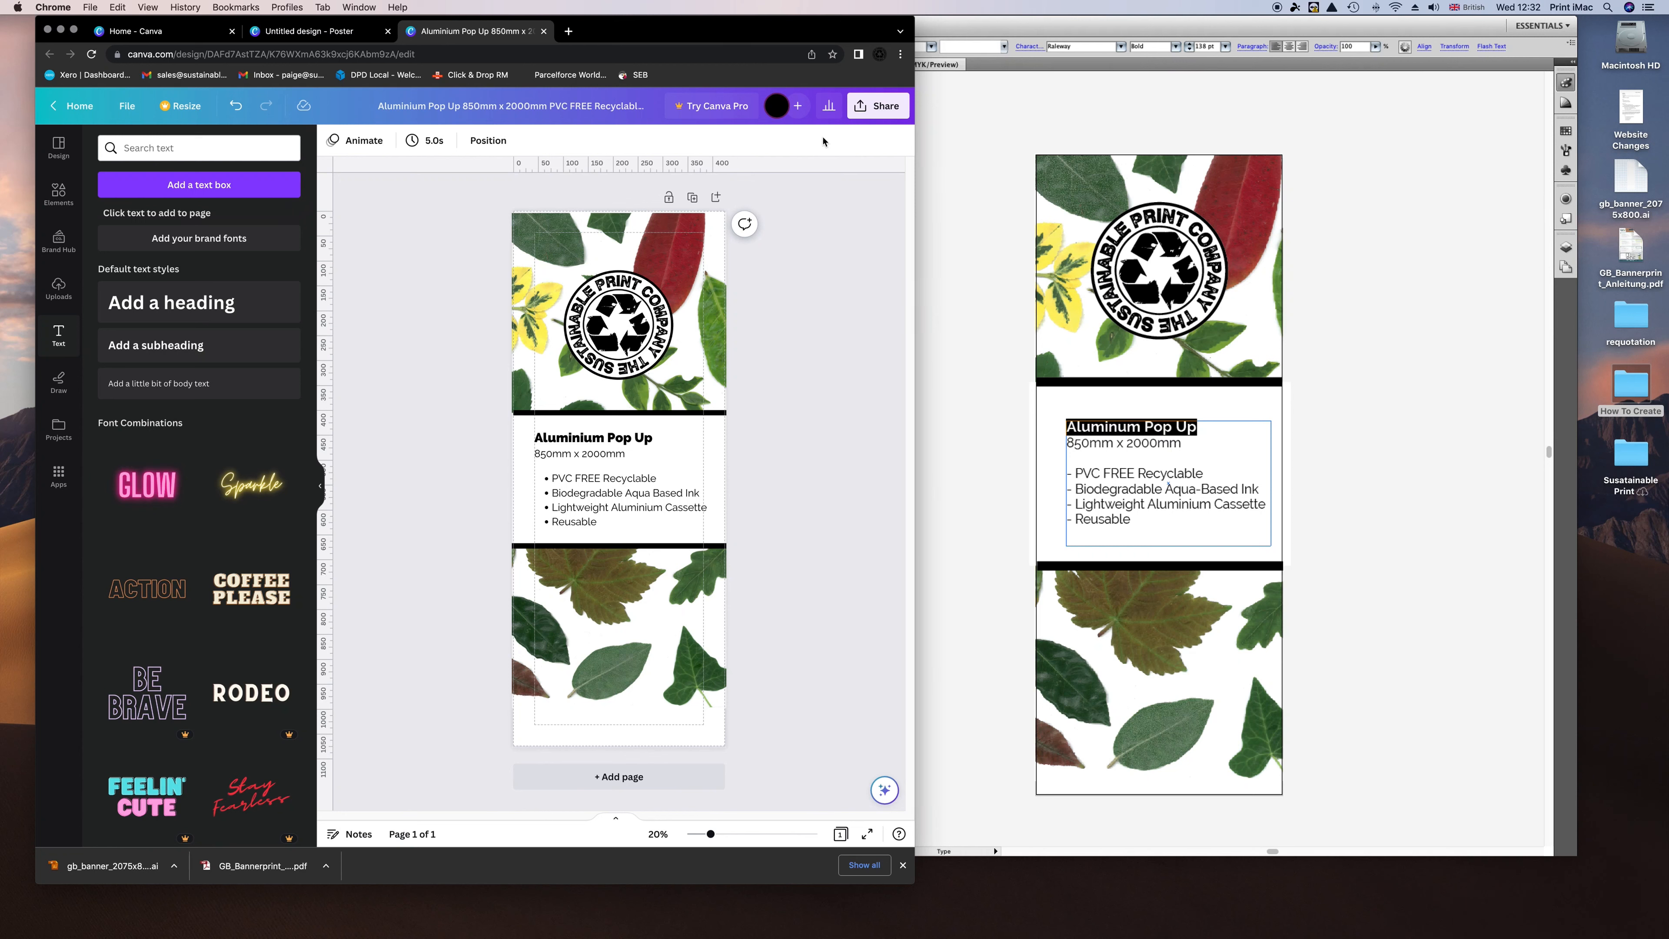
# Save the design from the File menu, then bring up the Download settings.
pyautogui.click(127, 105)
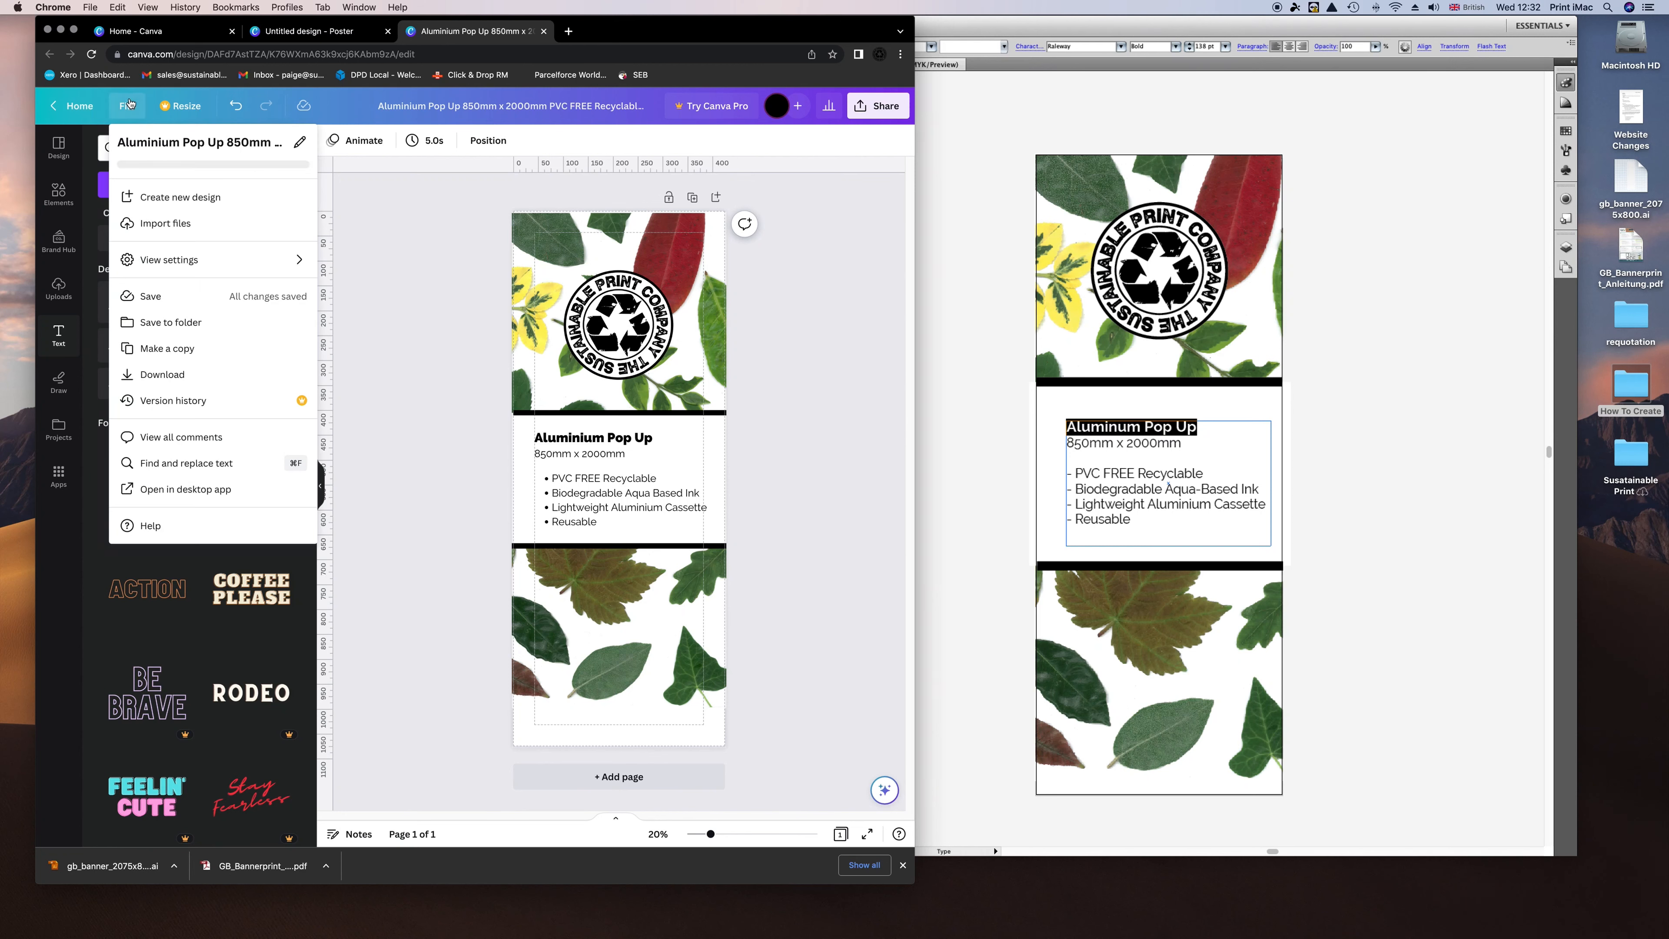
pyautogui.click(151, 297)
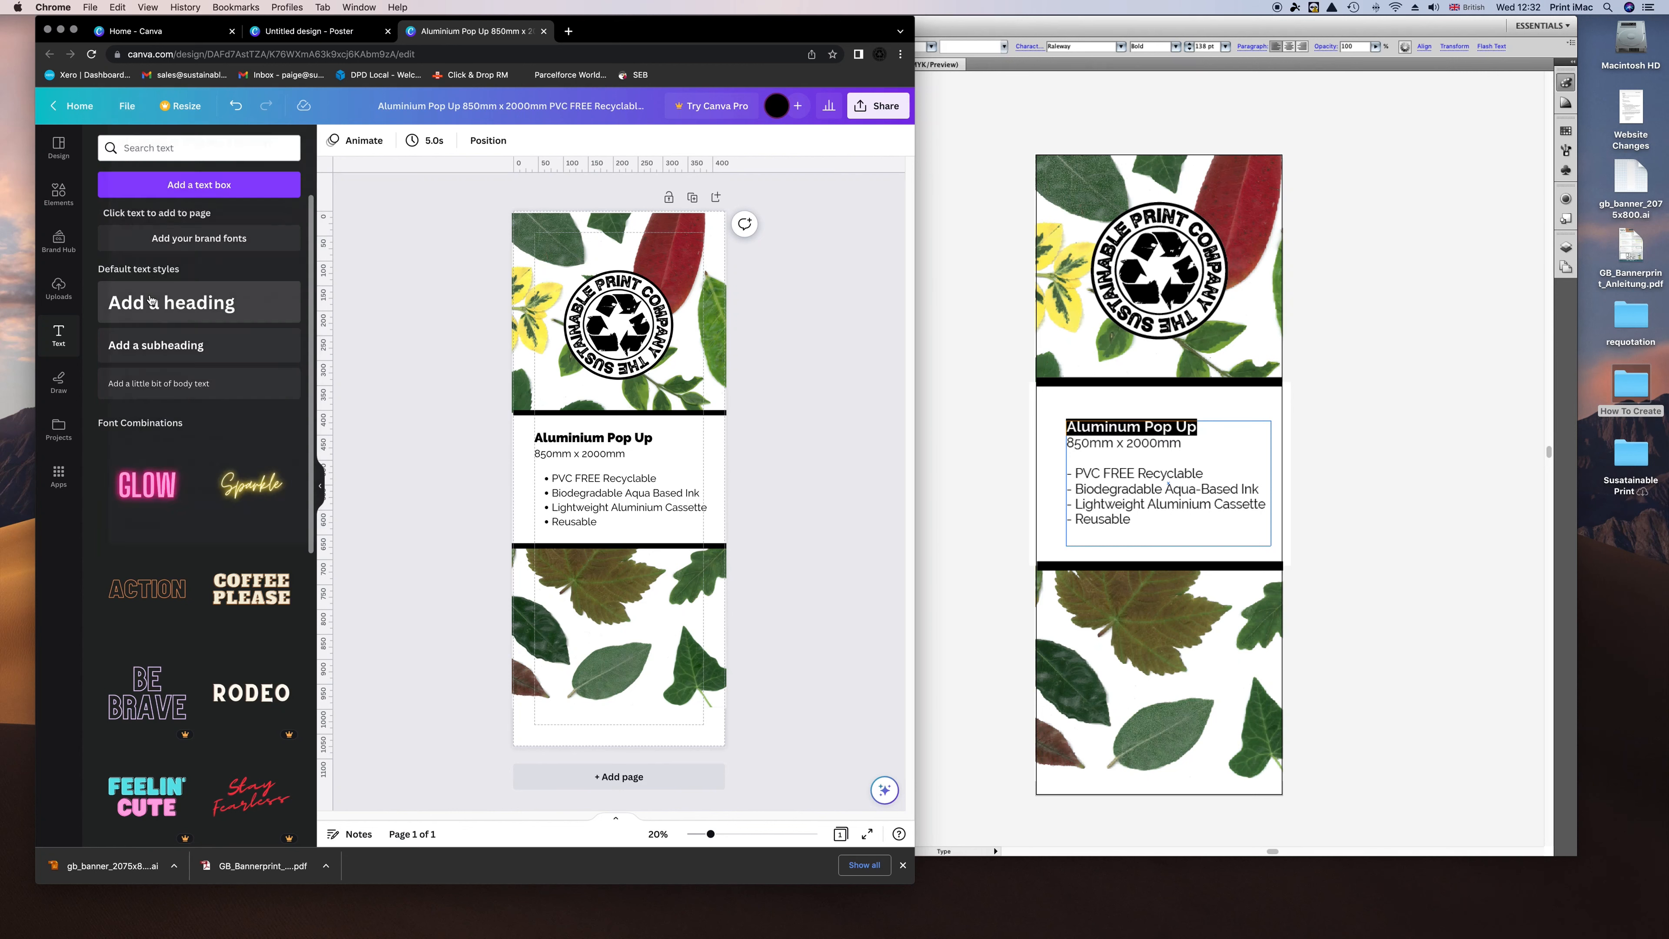
pyautogui.click(127, 105)
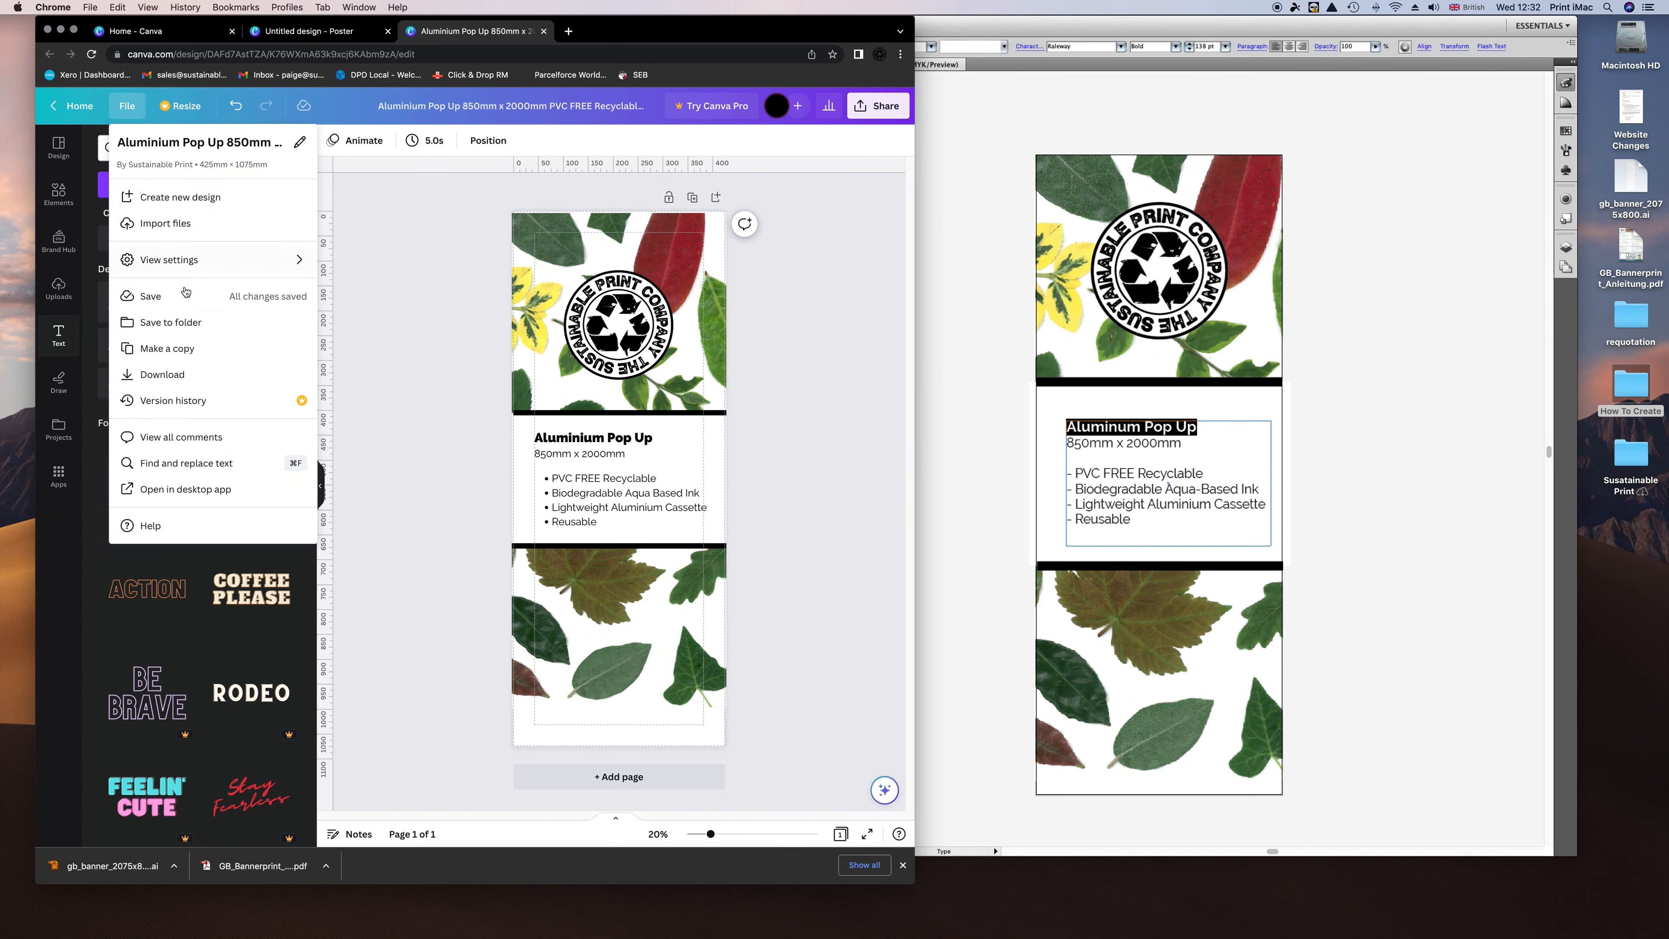
pyautogui.click(159, 376)
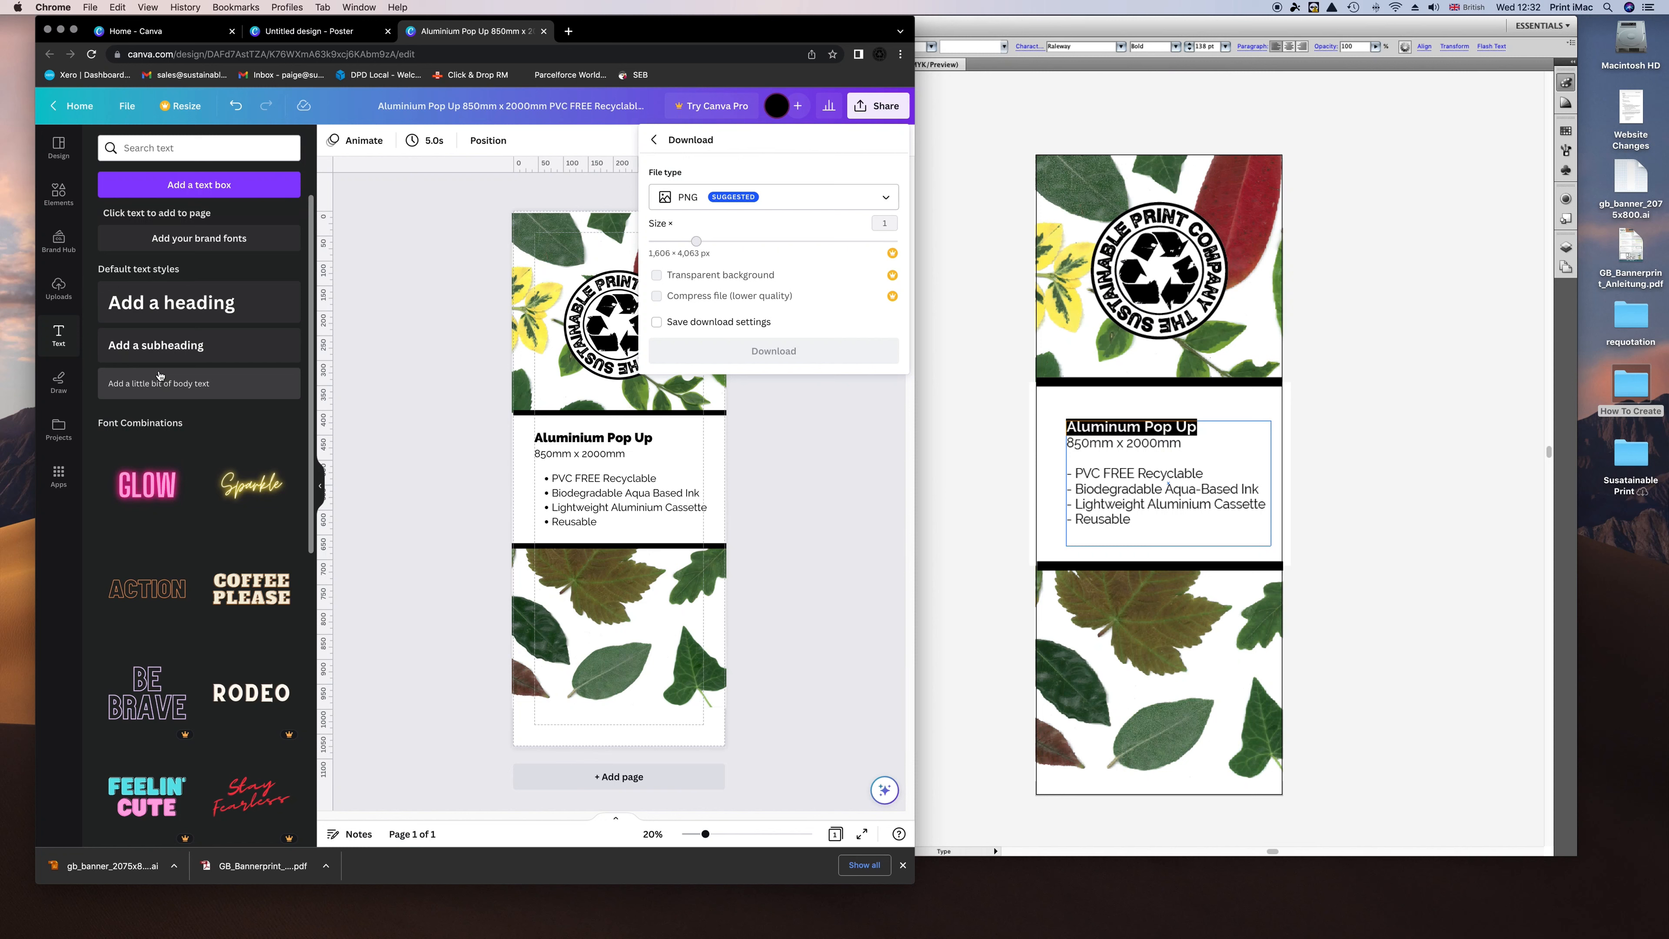
# Set the download file type to PDF Print and keep the RGB colour profile.
pyautogui.click(878, 197)
pyautogui.click(877, 197)
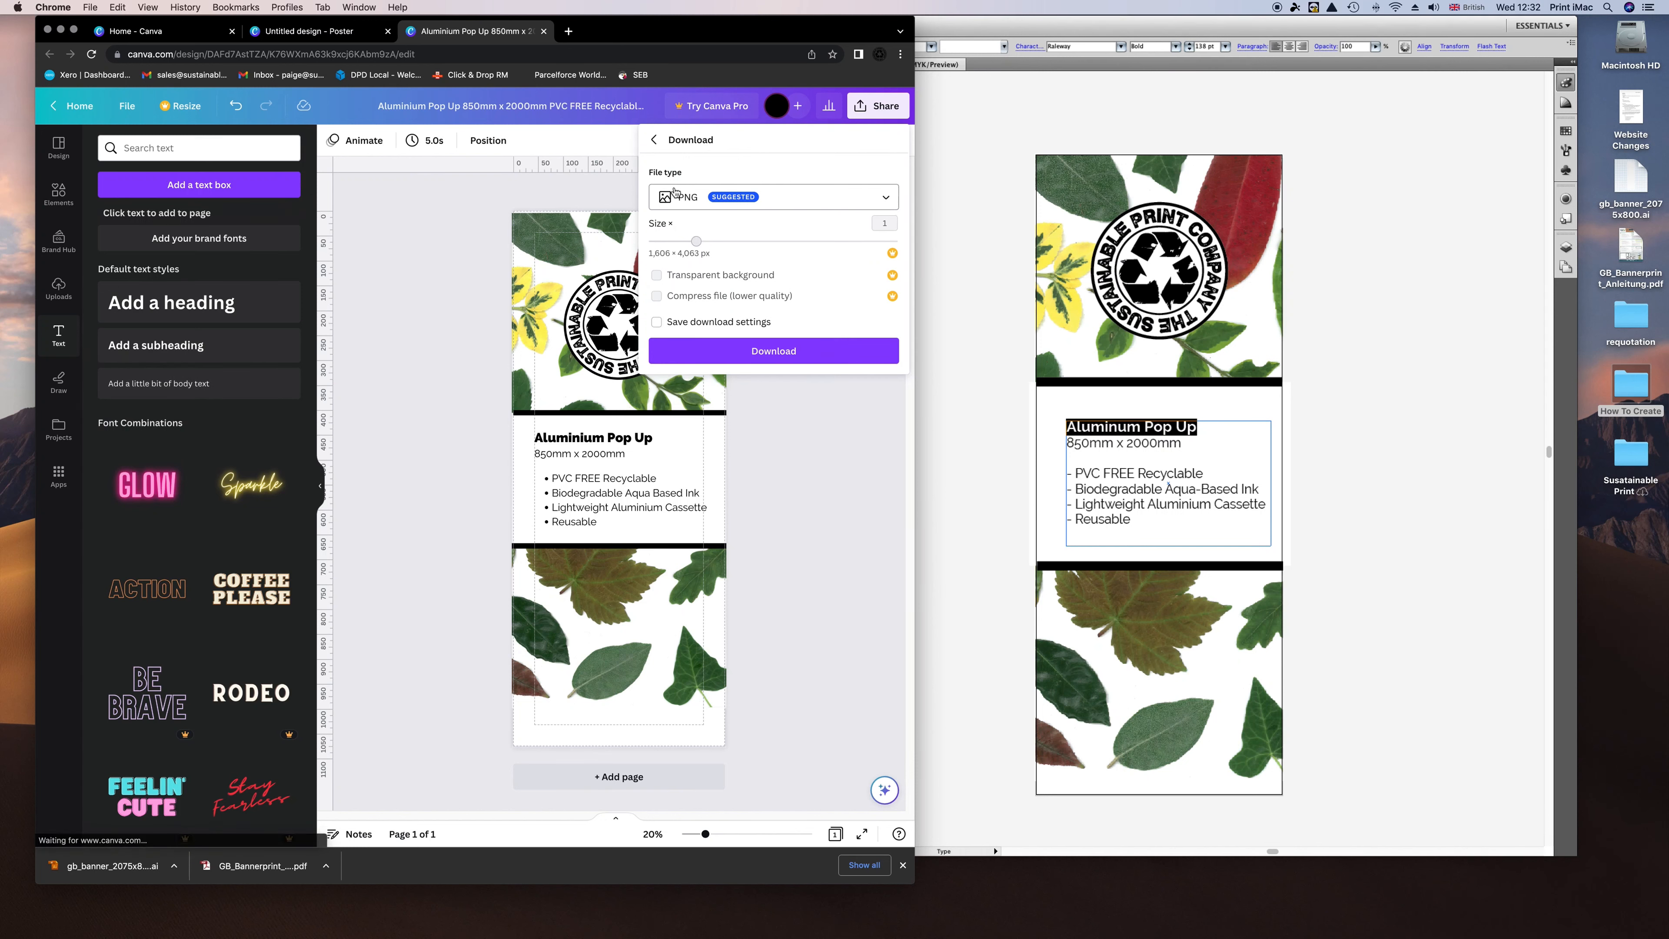
pyautogui.click(877, 194)
pyautogui.click(719, 353)
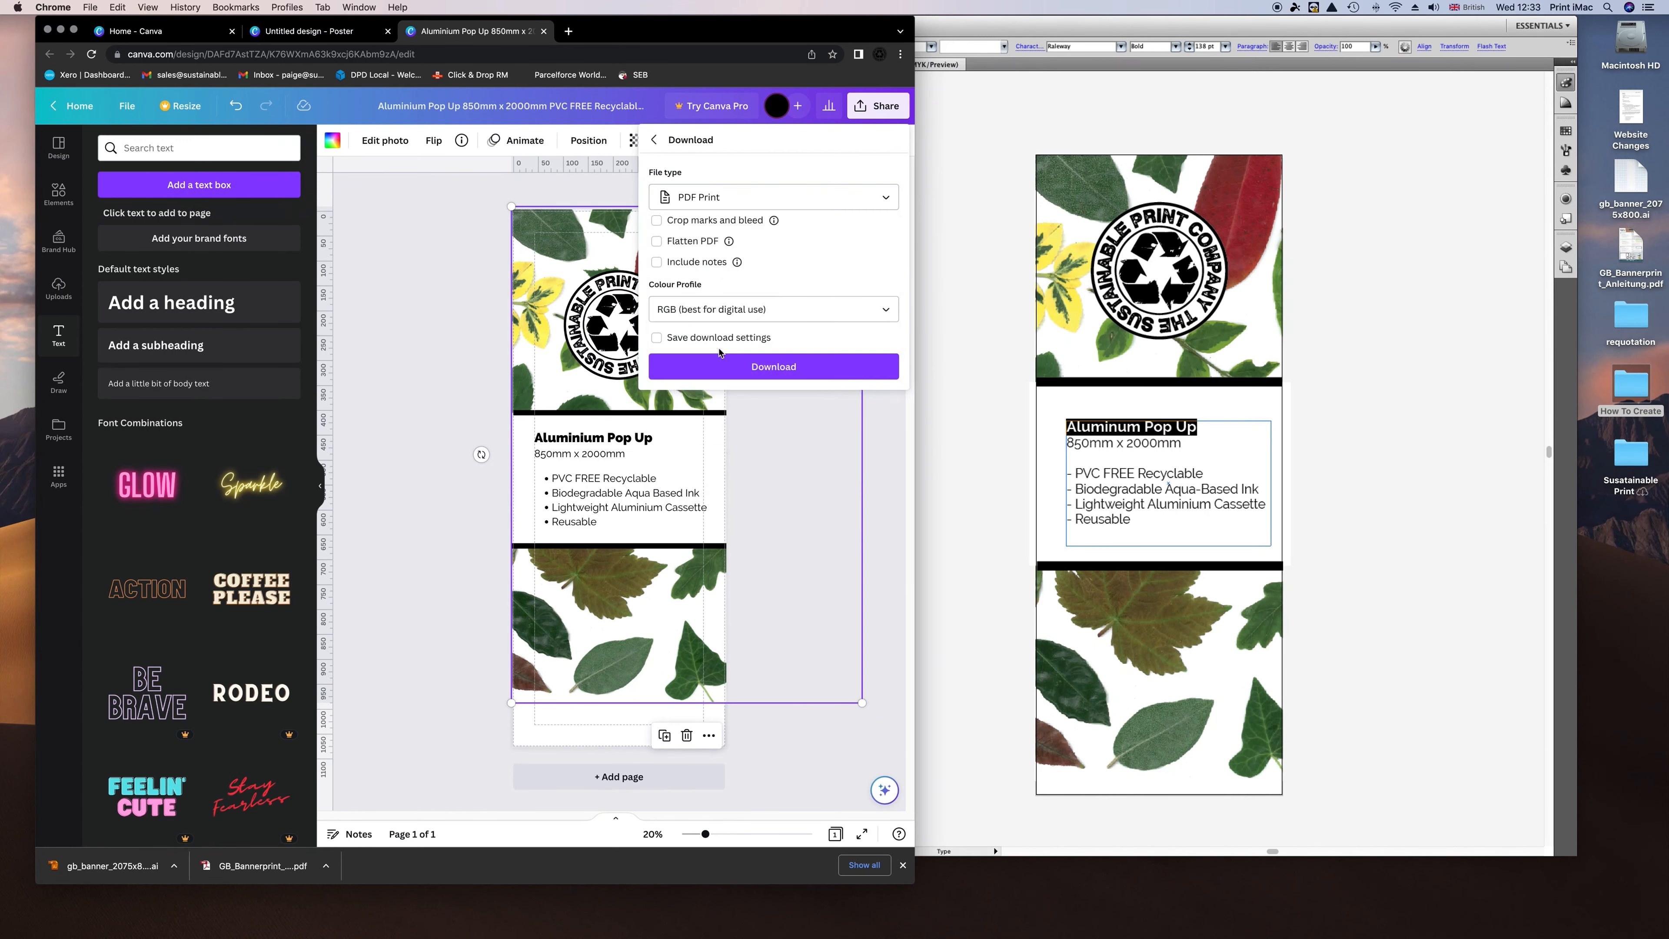
pyautogui.click(706, 202)
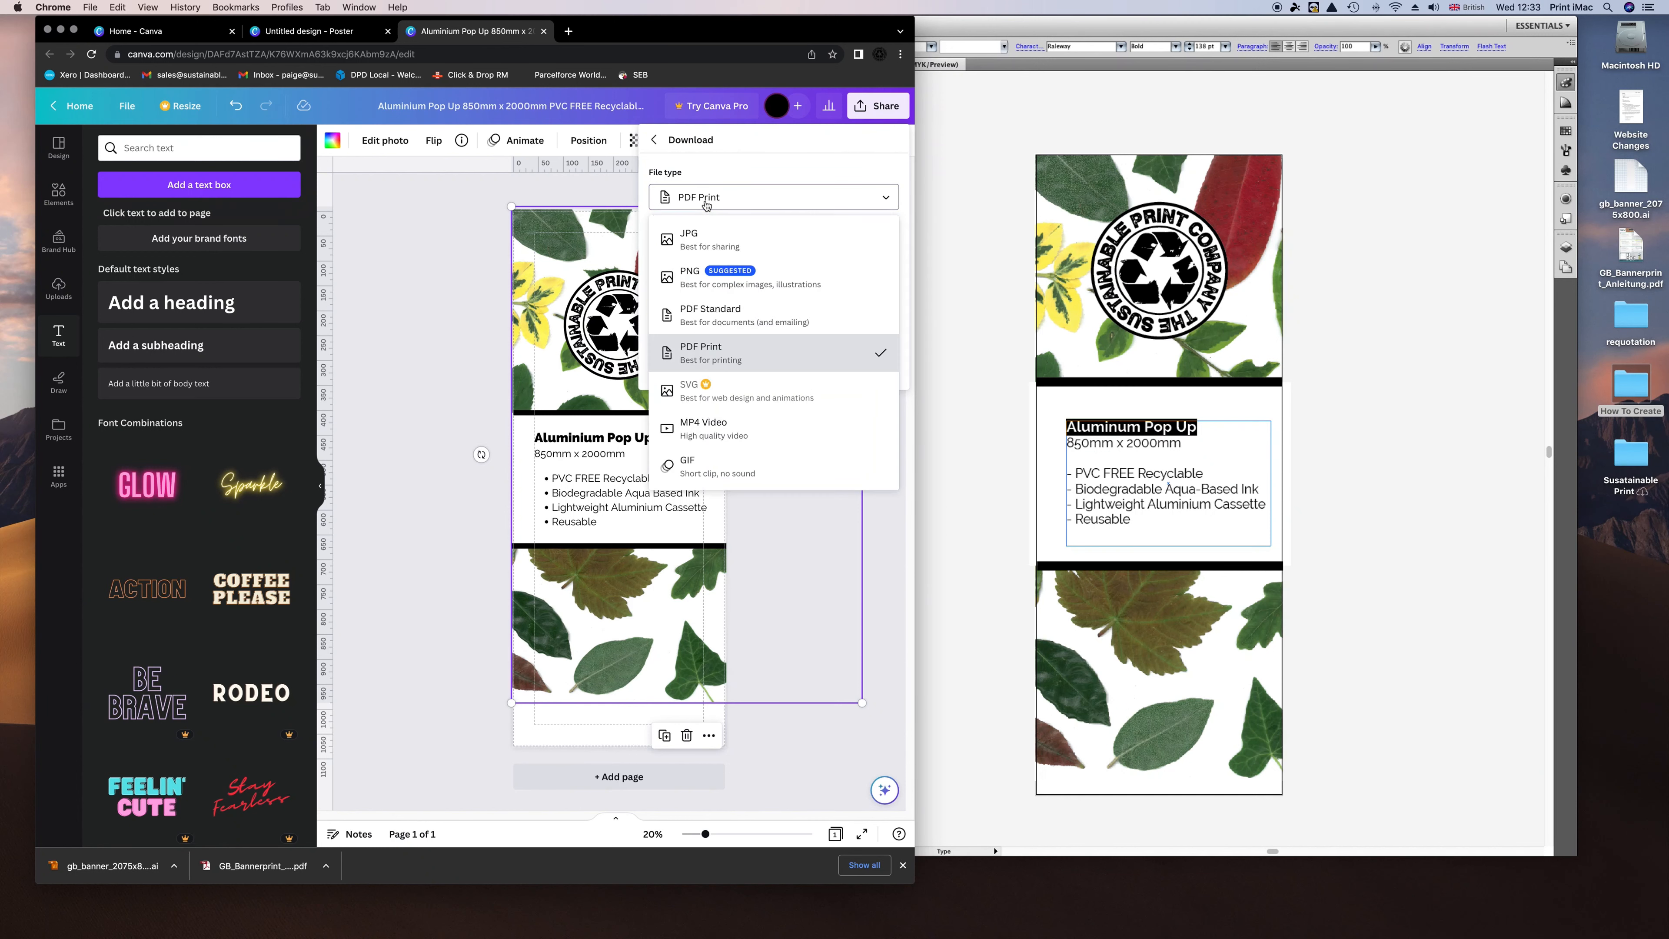
pyautogui.click(710, 203)
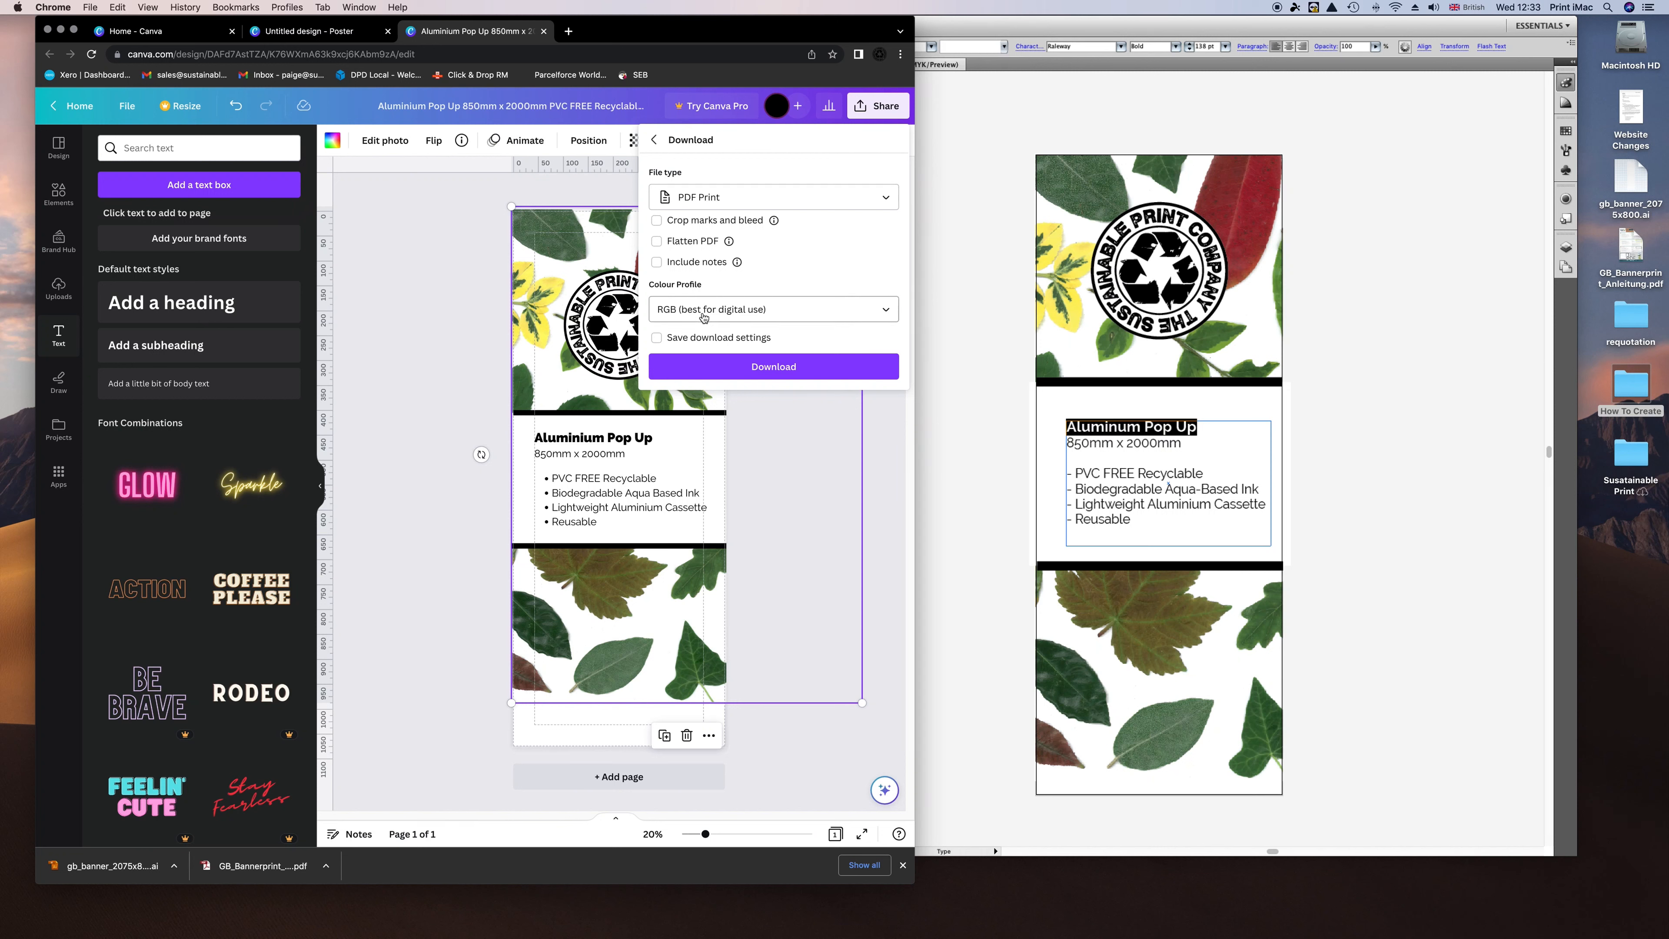
pyautogui.click(723, 314)
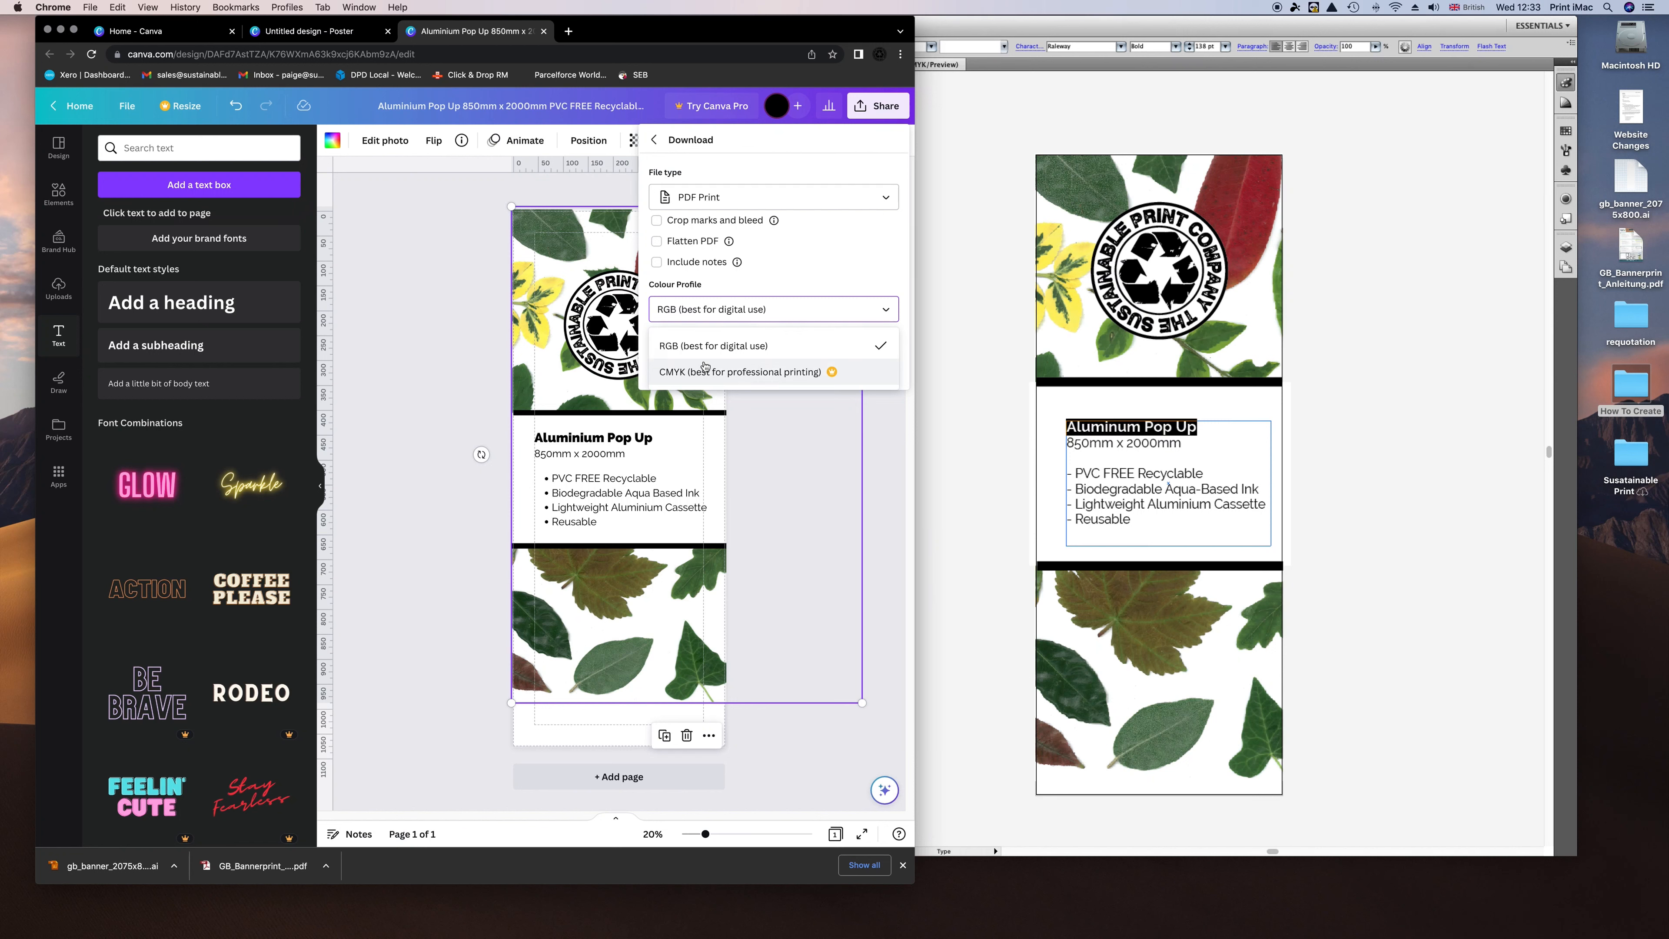
pyautogui.click(709, 344)
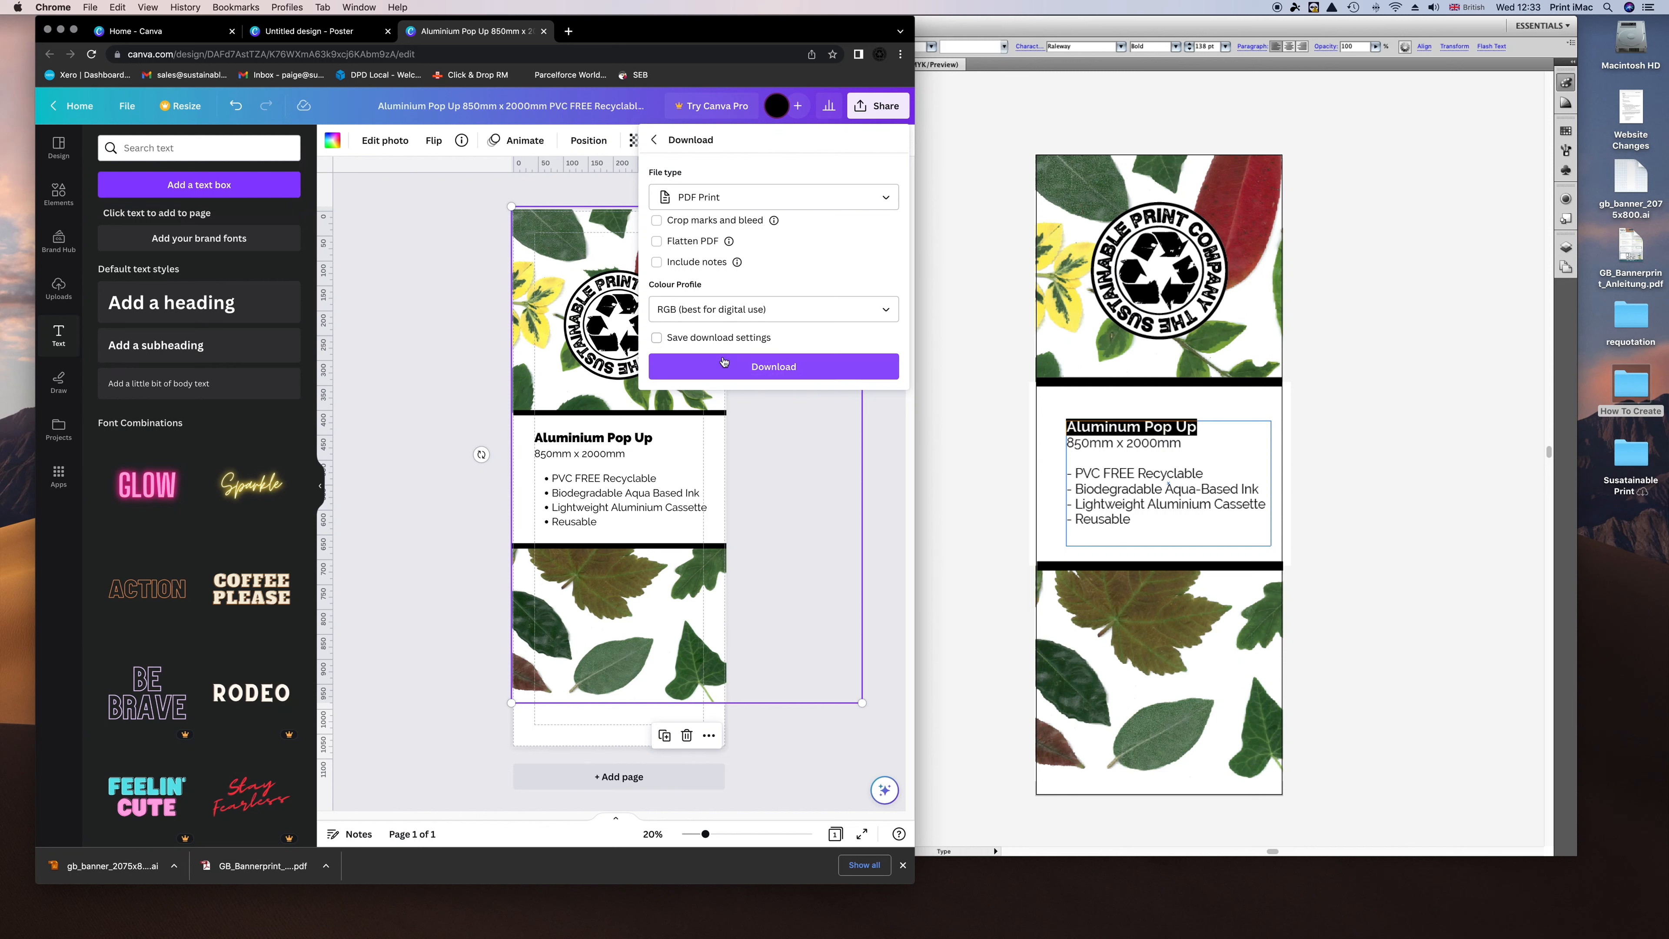
# Start the PDF download and pick How To Create > To Print > Canva as the location.
pyautogui.click(759, 367)
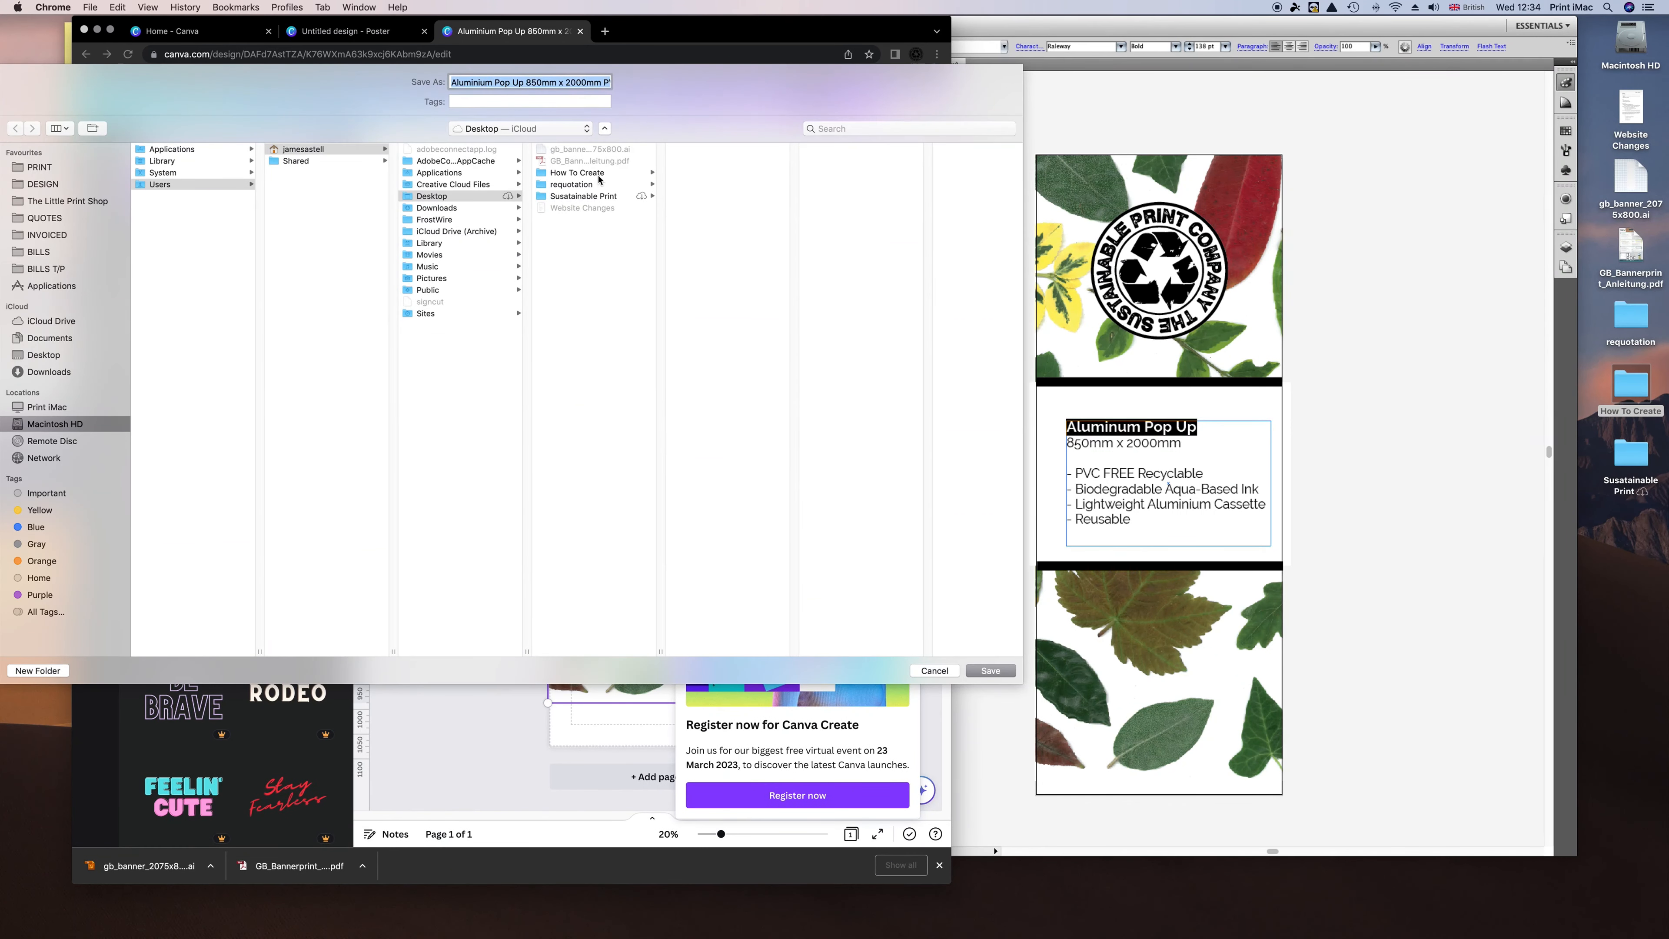
pyautogui.click(597, 175)
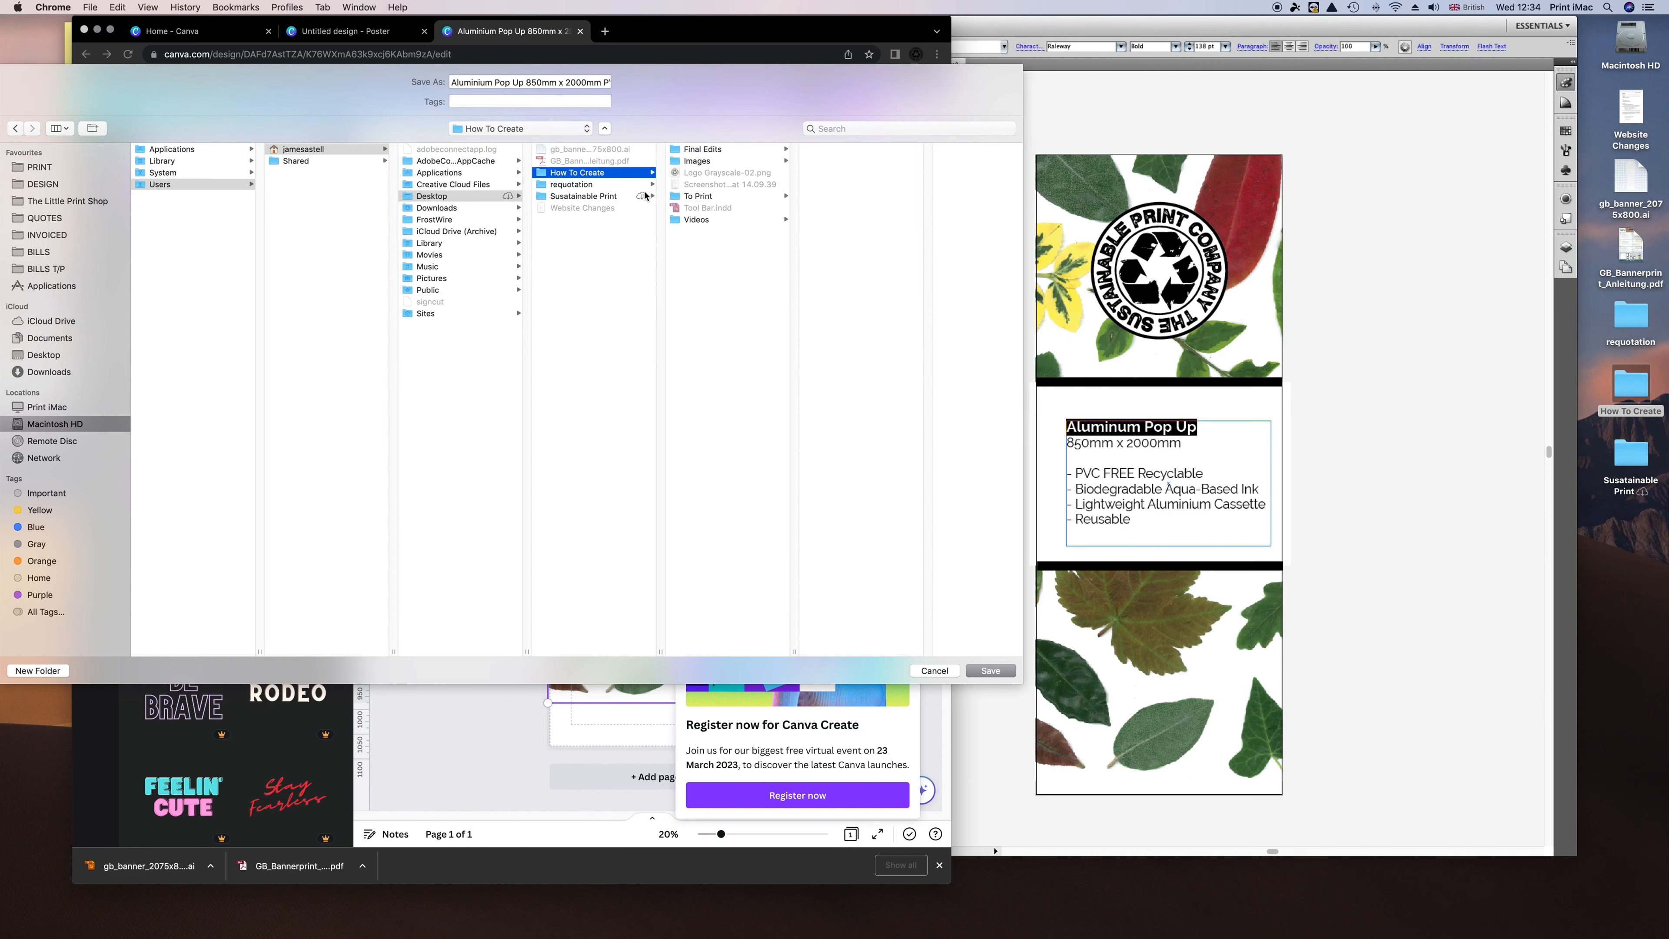
pyautogui.click(699, 196)
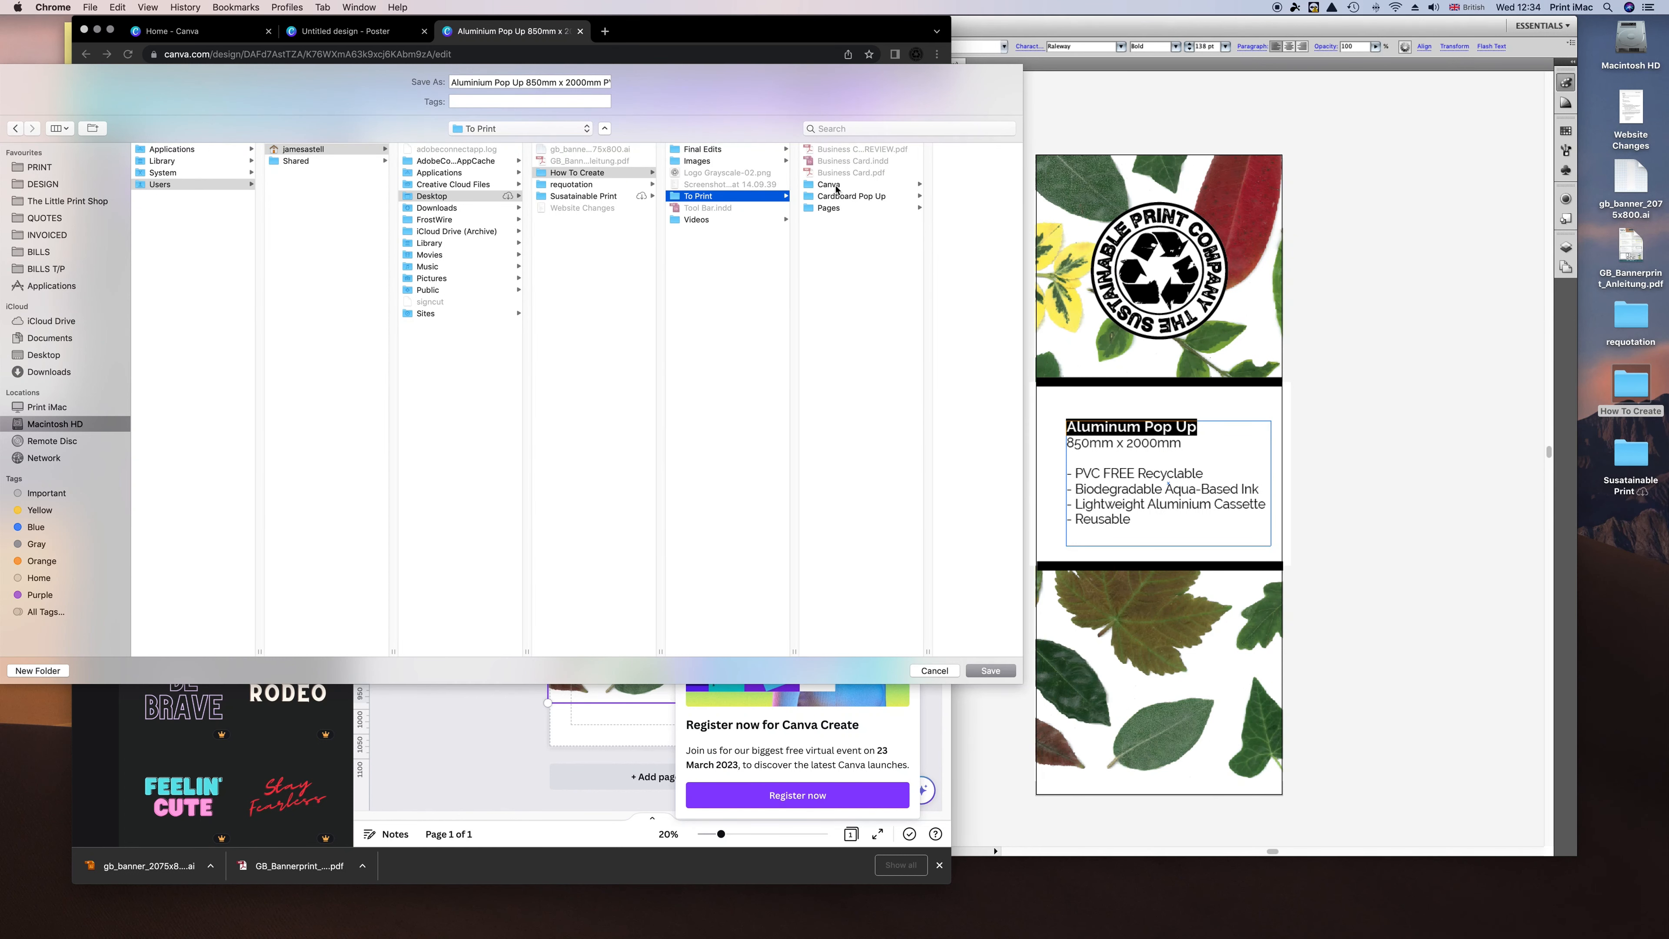
pyautogui.click(835, 187)
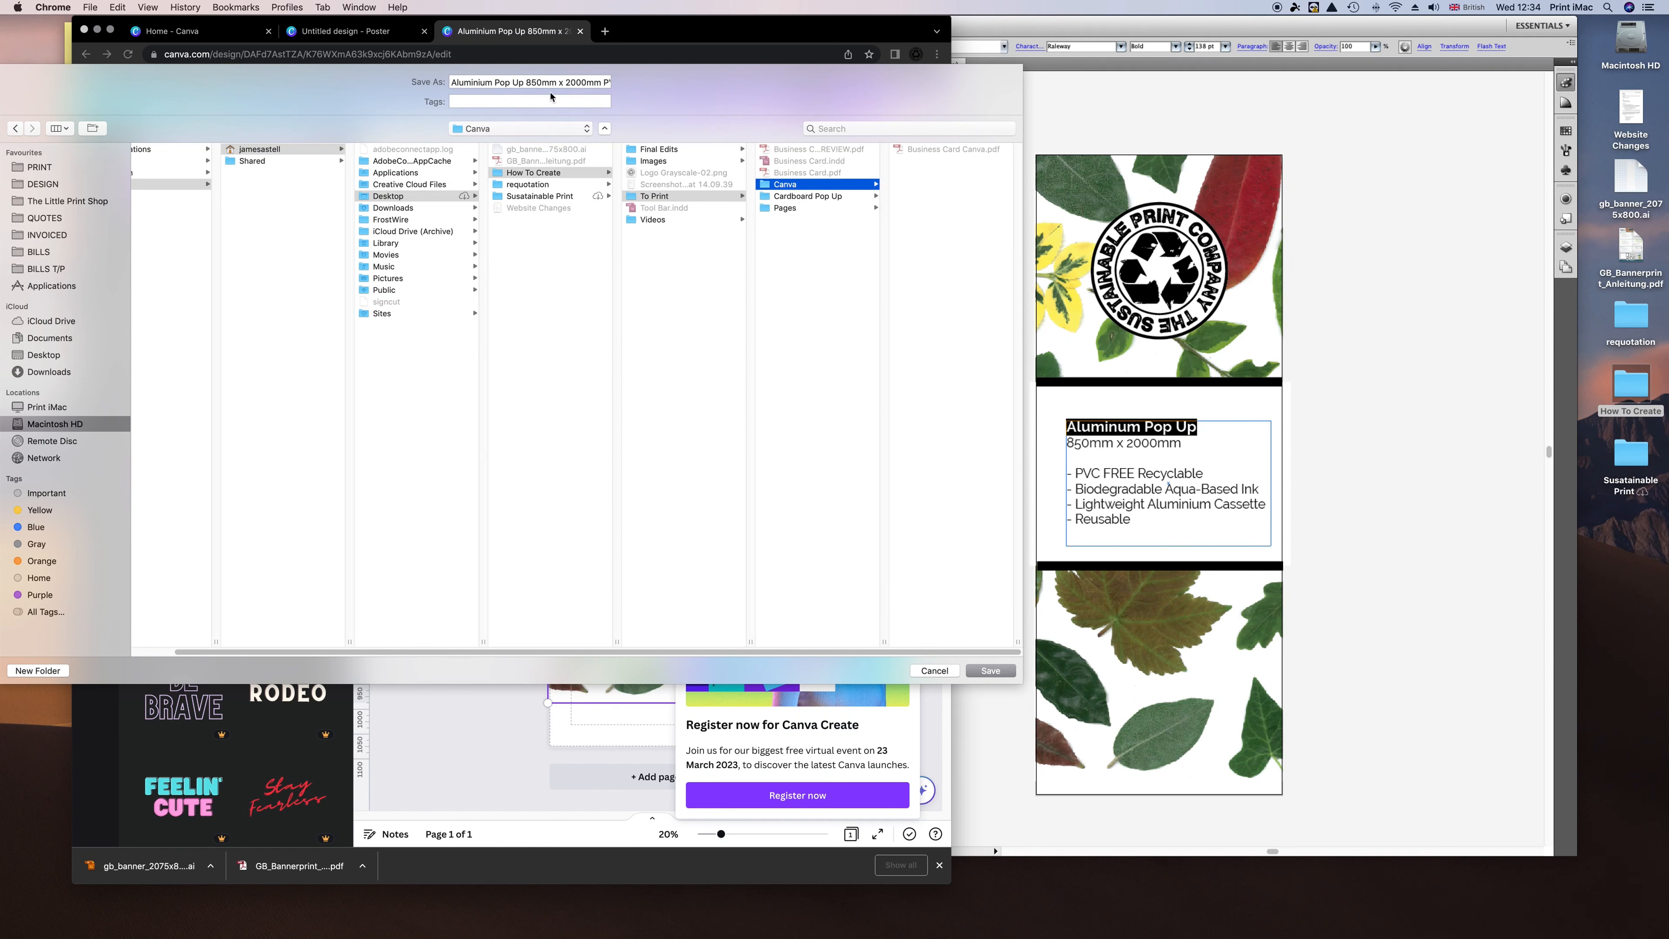
# Shorten the file name to 'Aluminium Pop Up' and save the PDF.
pyautogui.moveTo(572, 83); pyautogui.dragTo(630, 111)
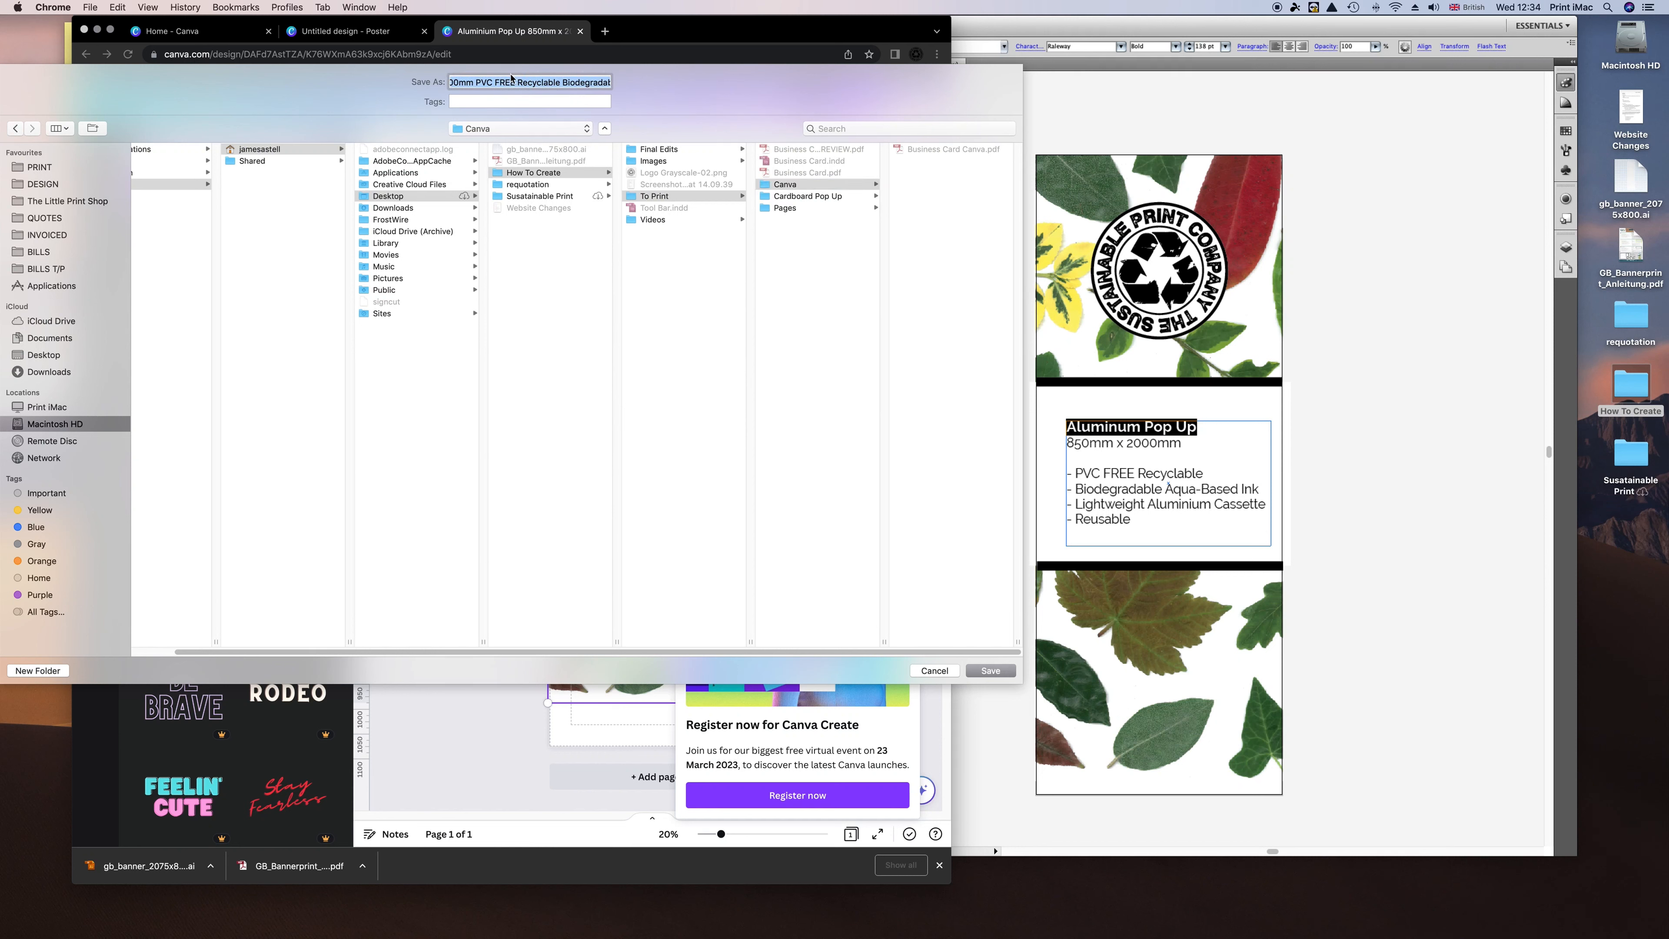
pyautogui.tripleClick(488, 78)
pyautogui.moveTo(517, 81); pyautogui.dragTo(657, 86)
pyautogui.press('BackSpace')
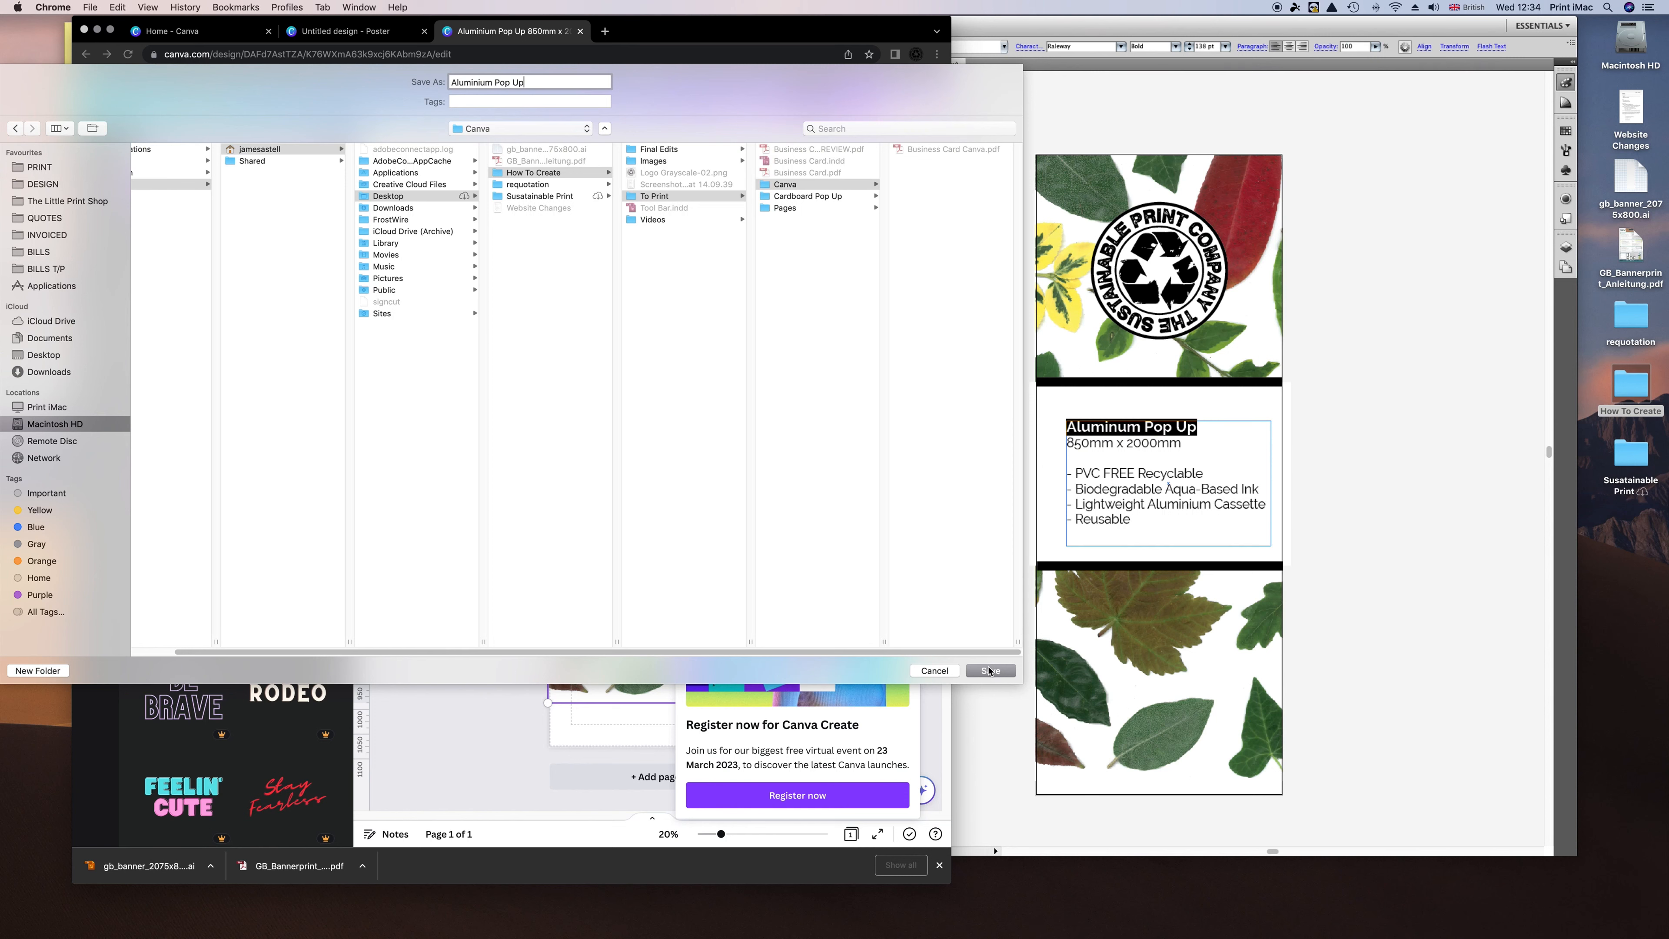
pyautogui.click(988, 671)
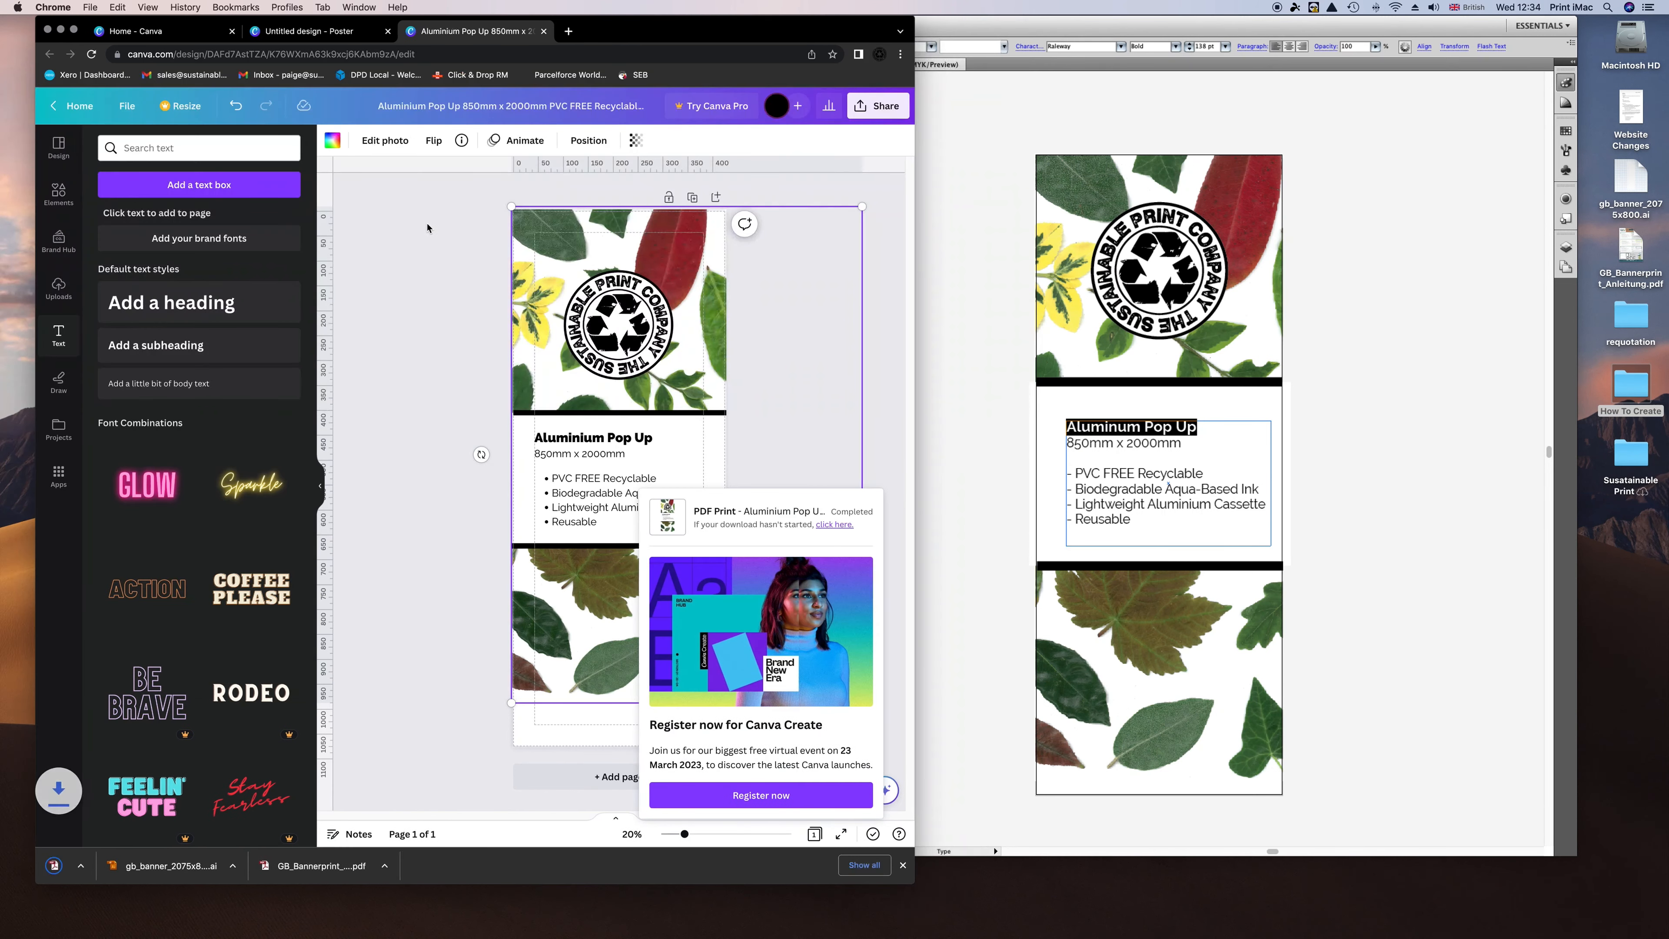
# Reveal Aluminium Pop Up.pdf in Finder from the download bar and open it in Acrobat.
pyautogui.click(176, 868)
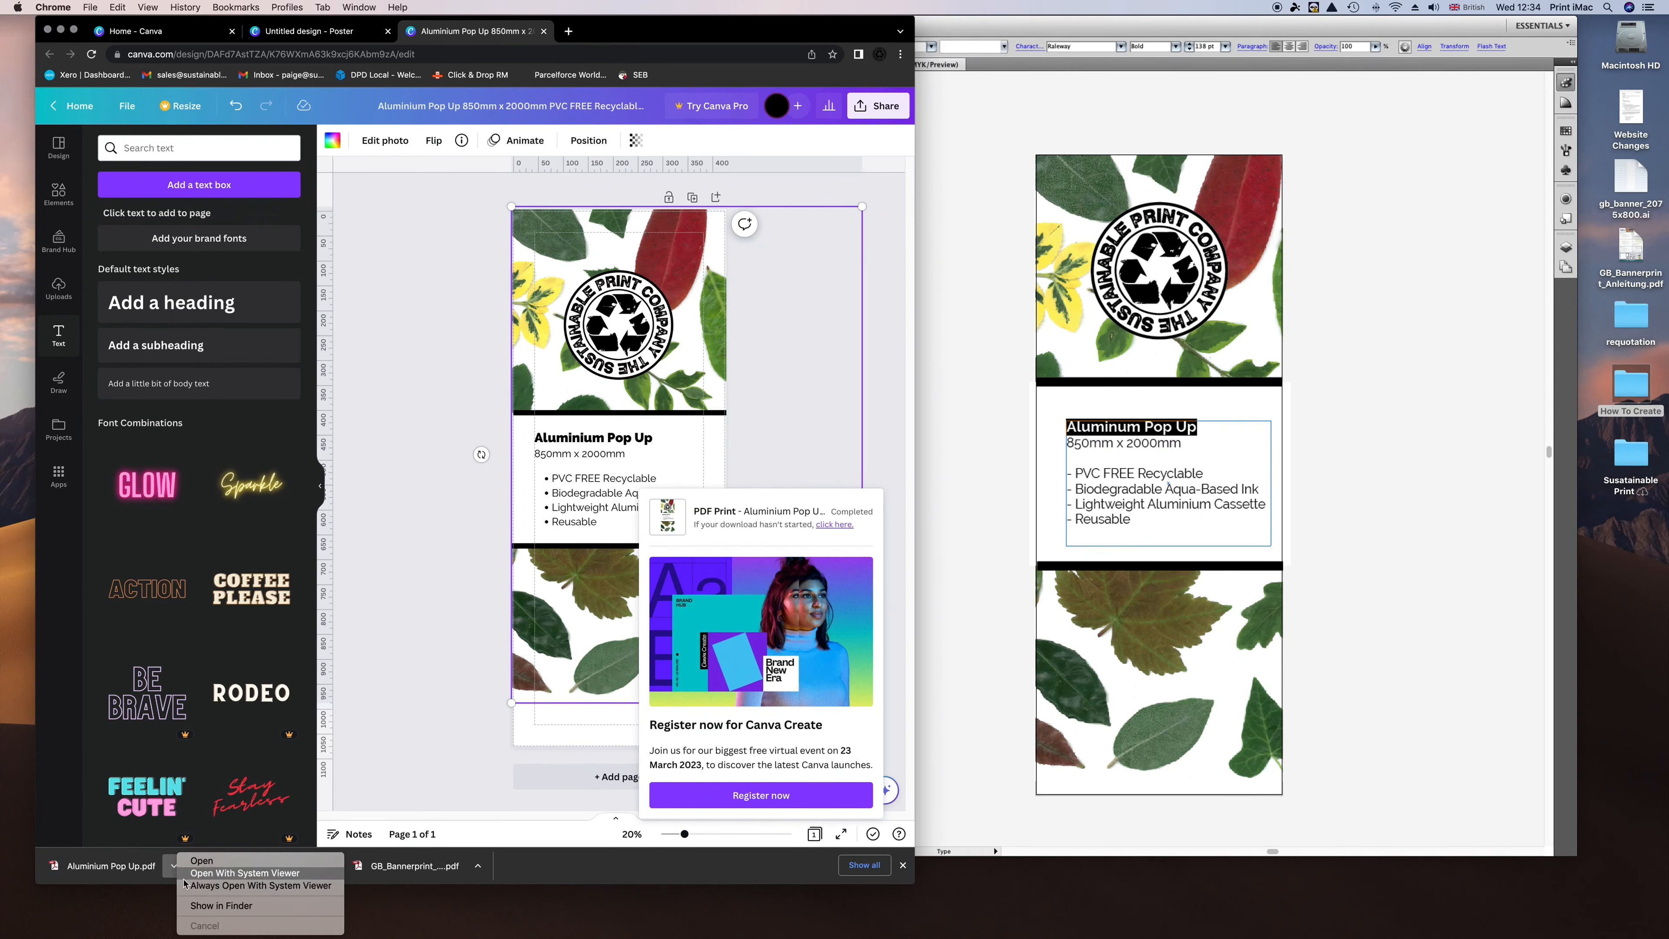
pyautogui.click(197, 909)
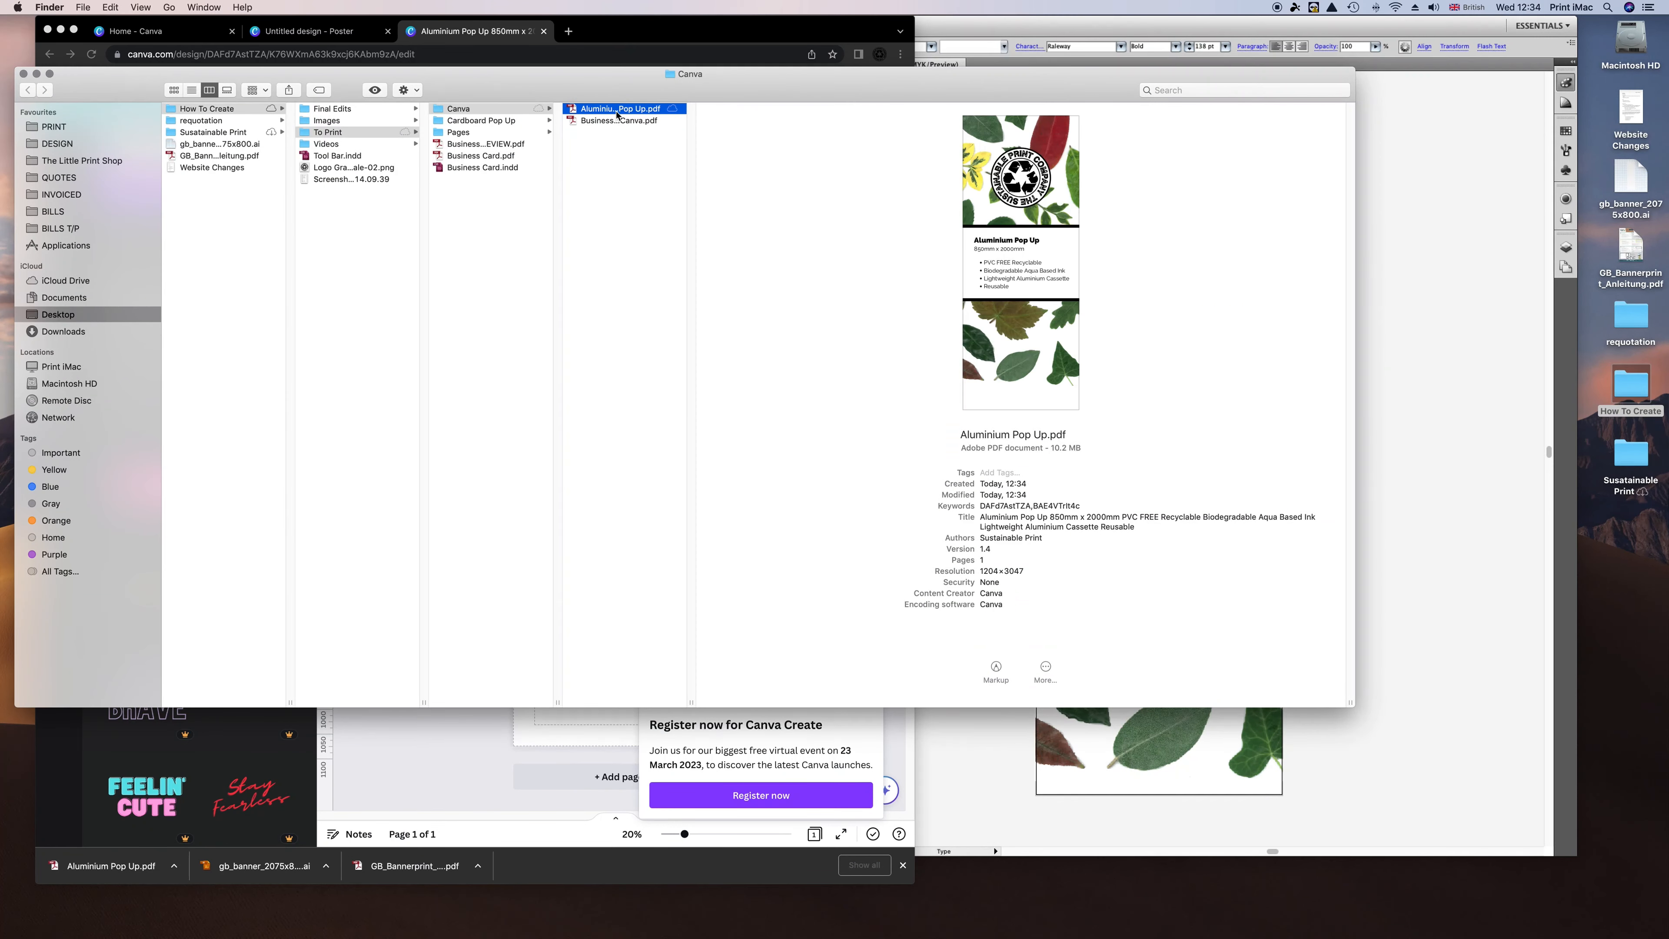
pyautogui.doubleClick(597, 112)
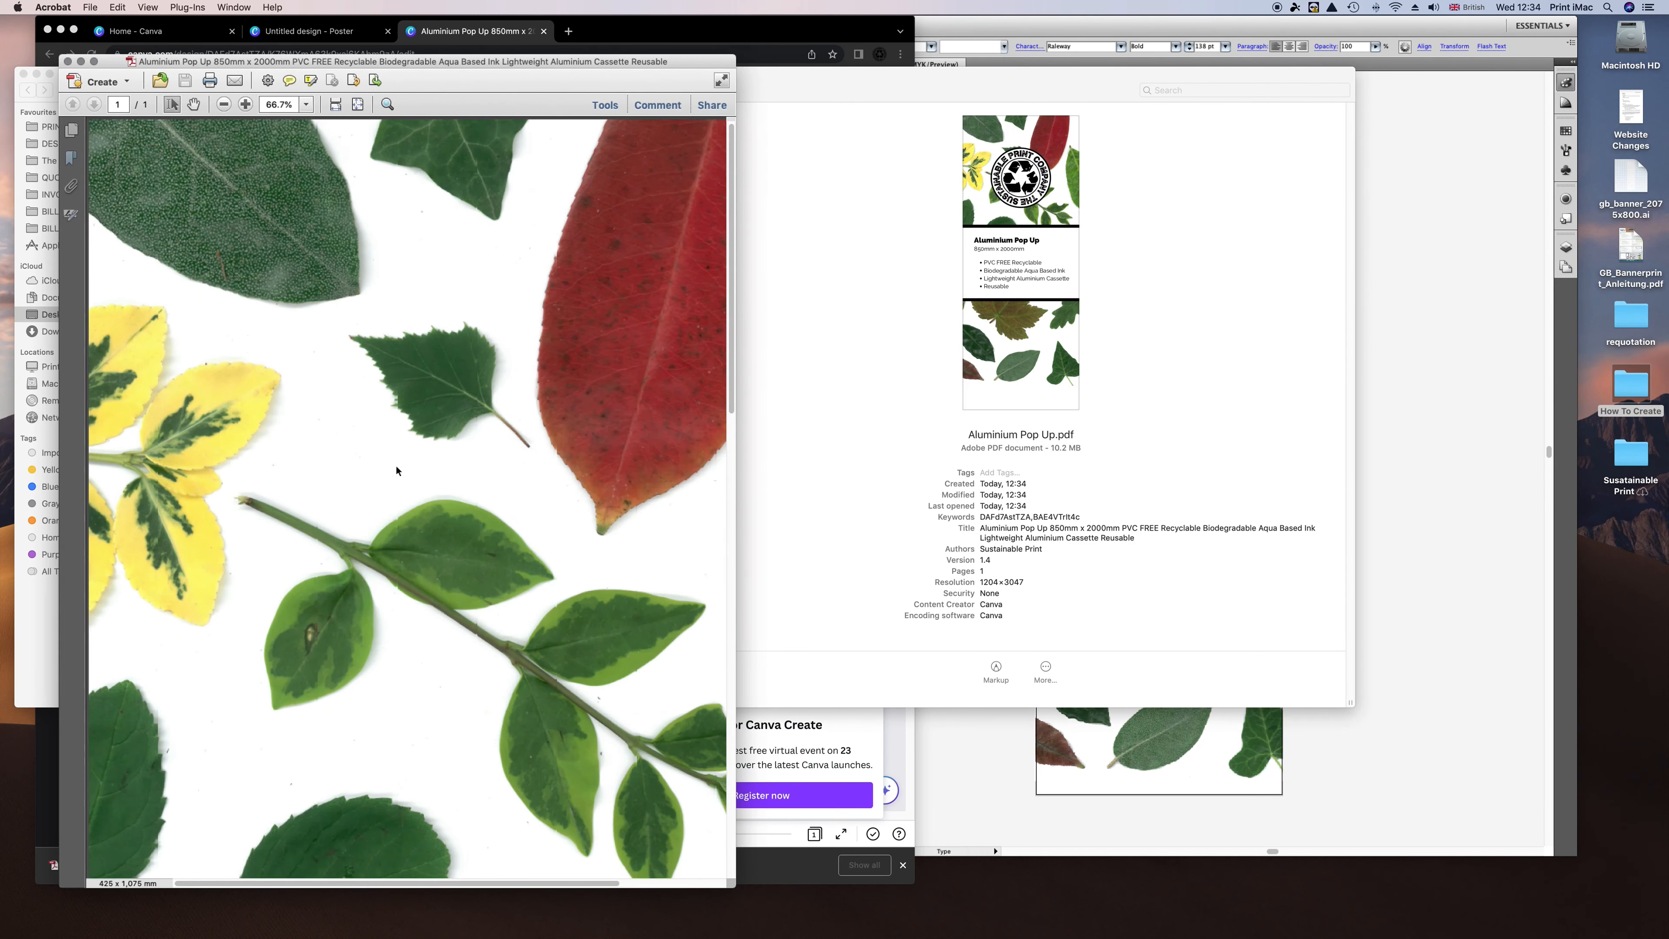
# Zoom out, fit the page, then zoom in slightly to check the whole banner in Acrobat.
pyautogui.press('super+minus')
pyautogui.press('super+minus')
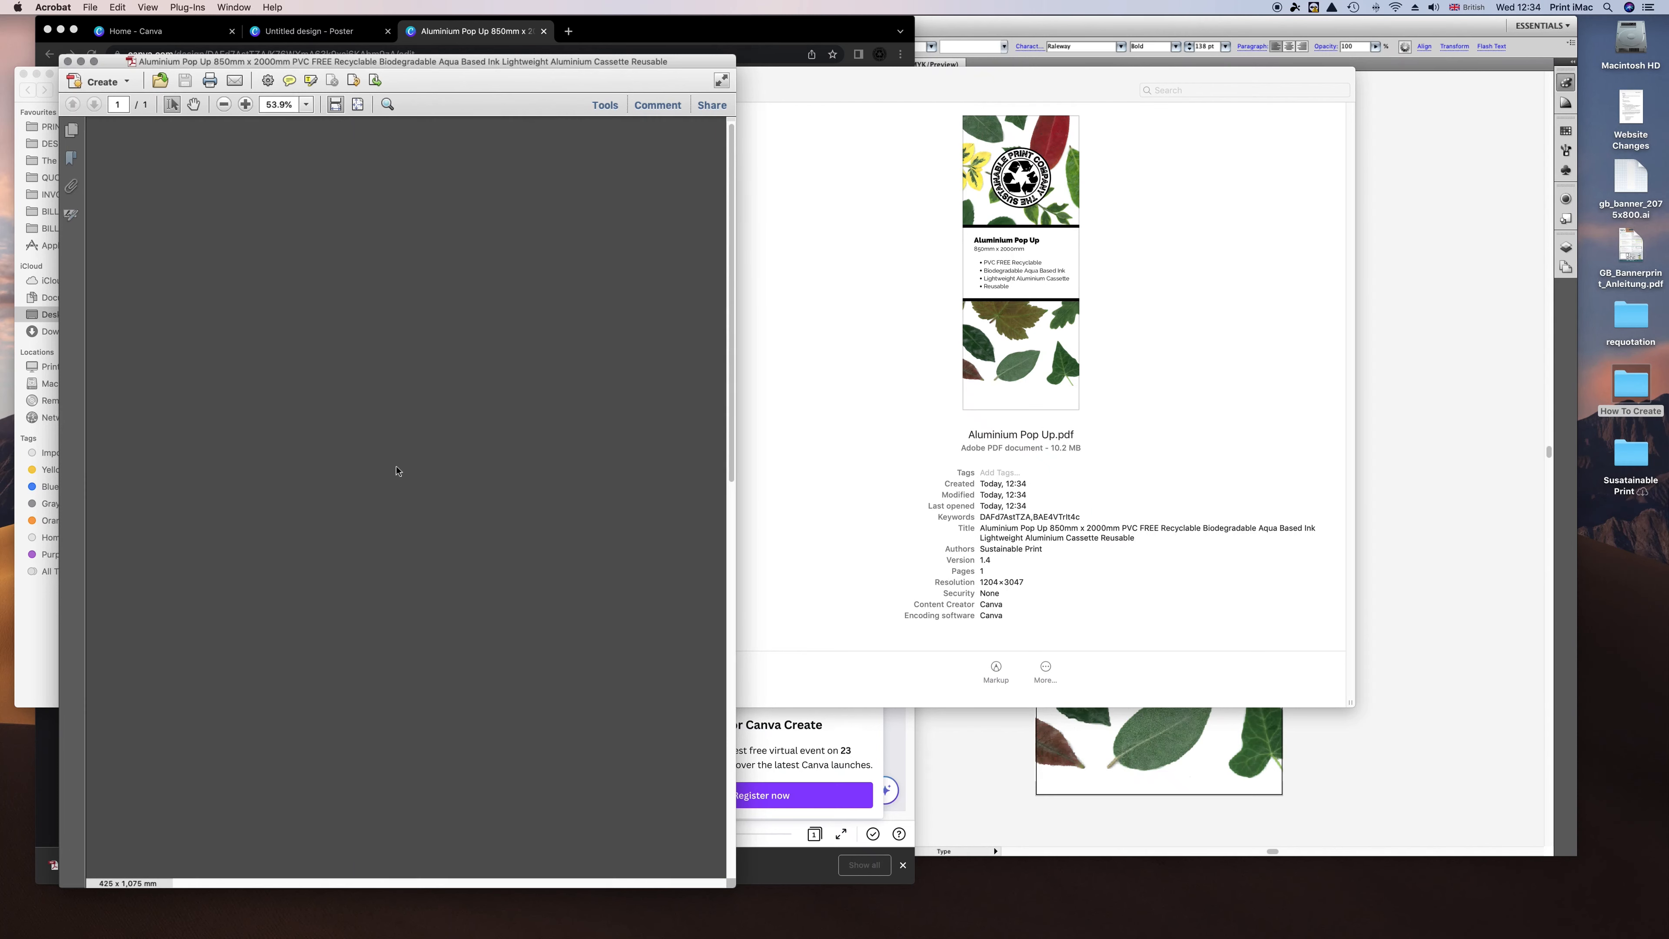
pyautogui.press('super+0')
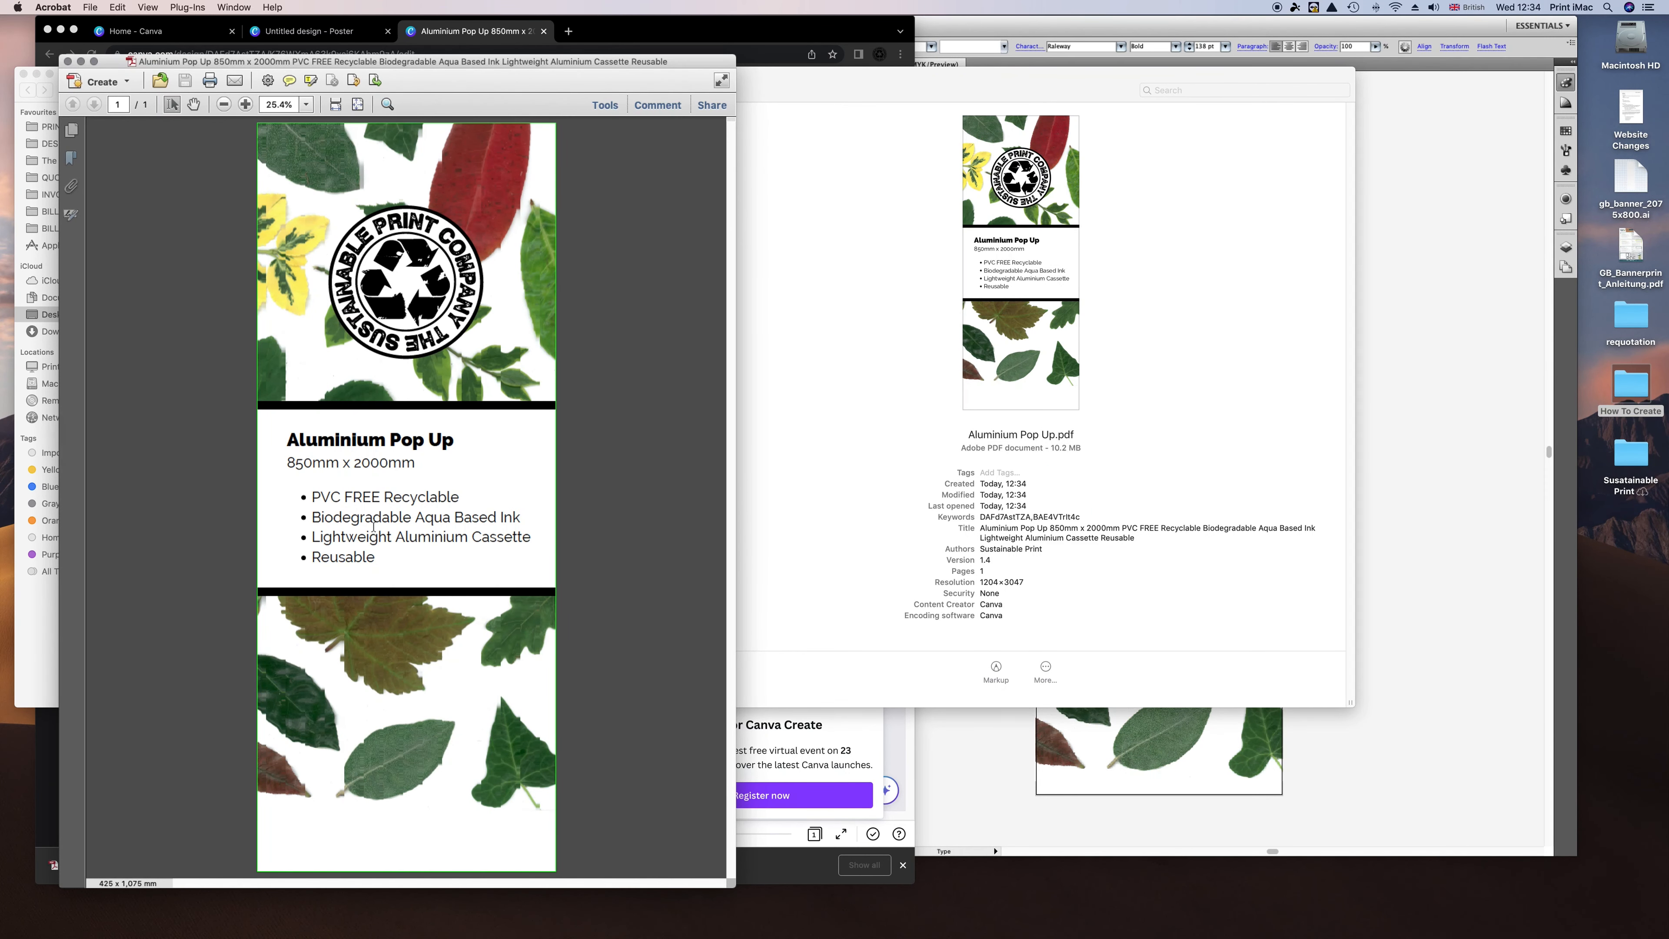
pyautogui.press('super+equal')
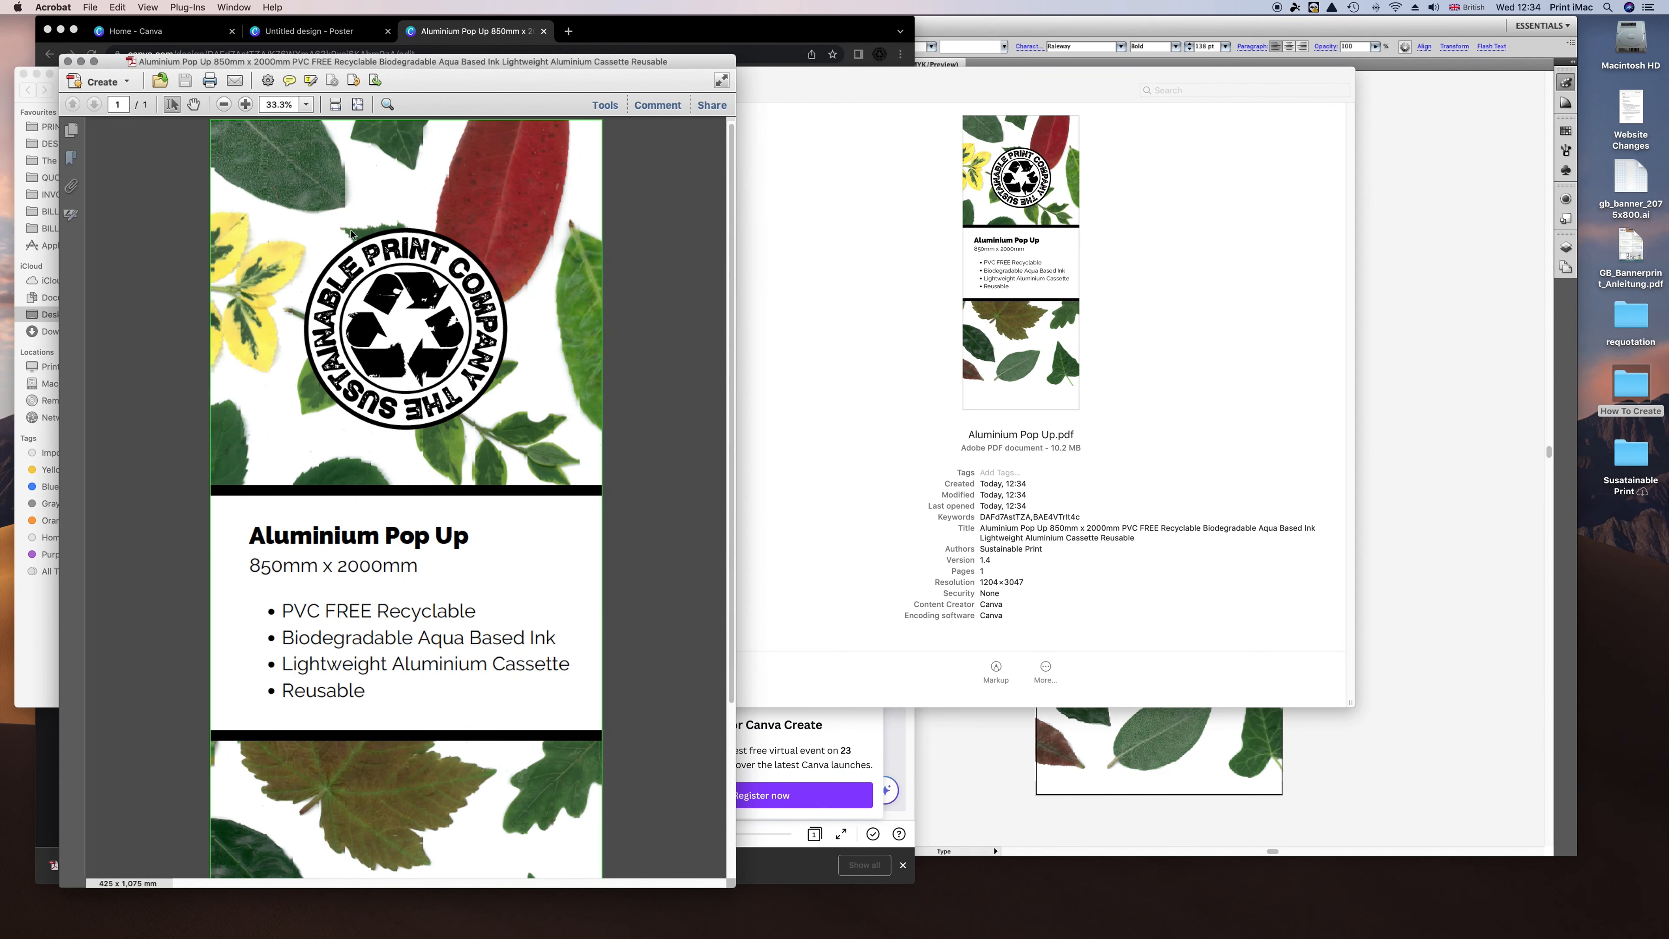
# Close the PDF and the Finder window to return to the Canva design.
pyautogui.click(68, 62)
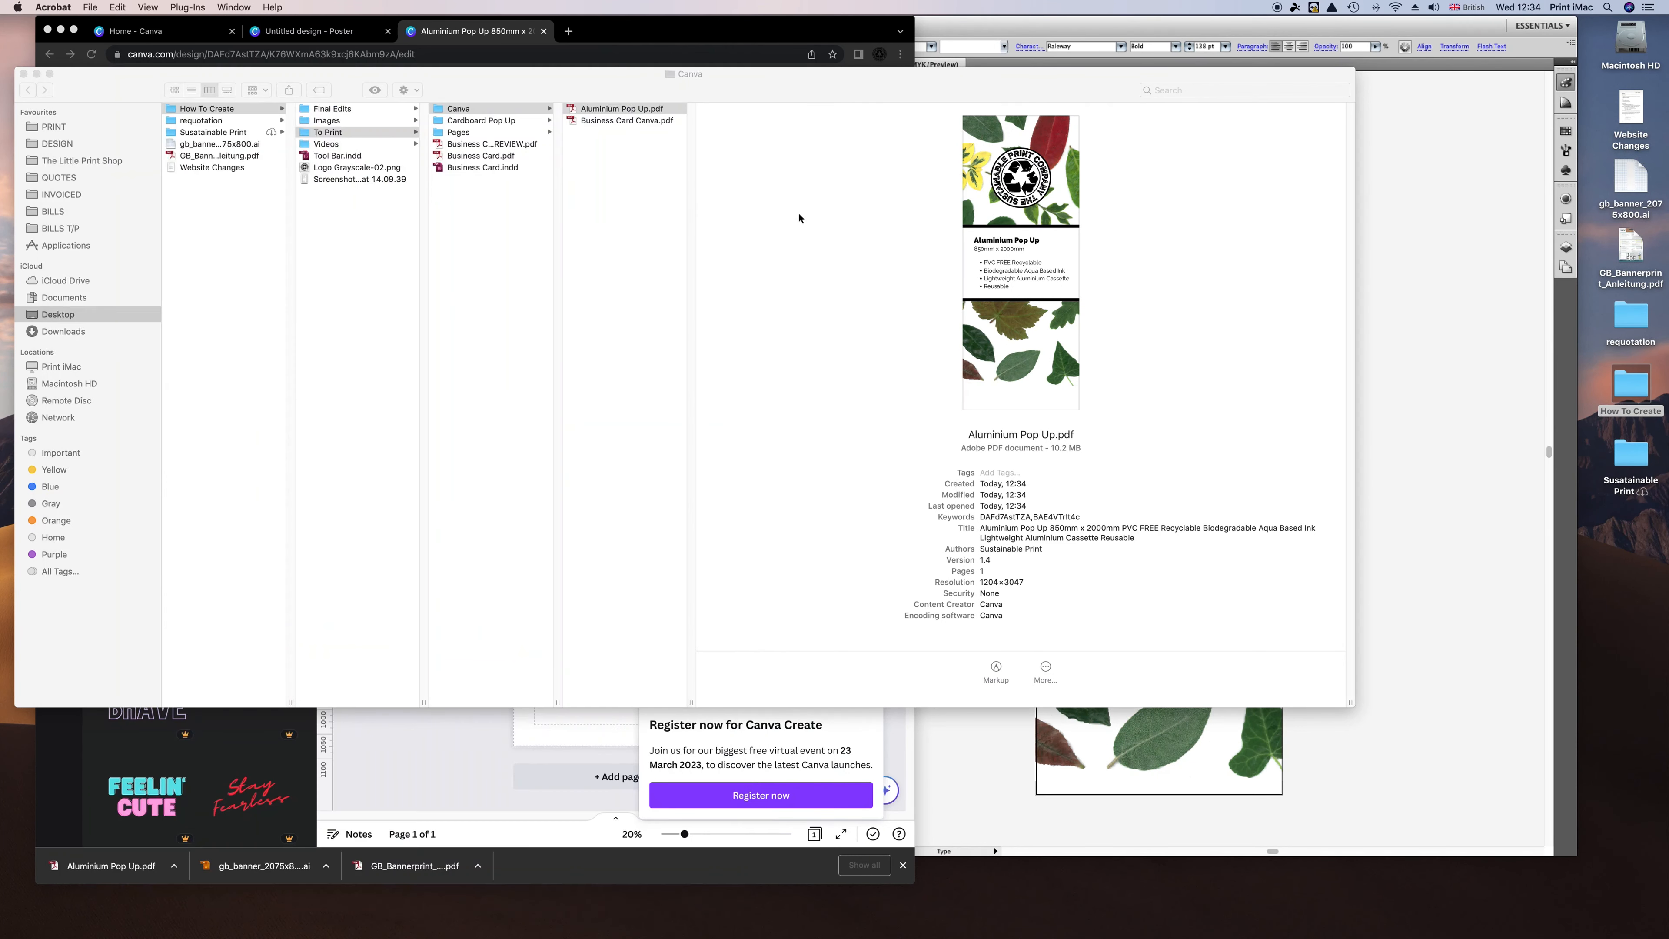
pyautogui.click(719, 205)
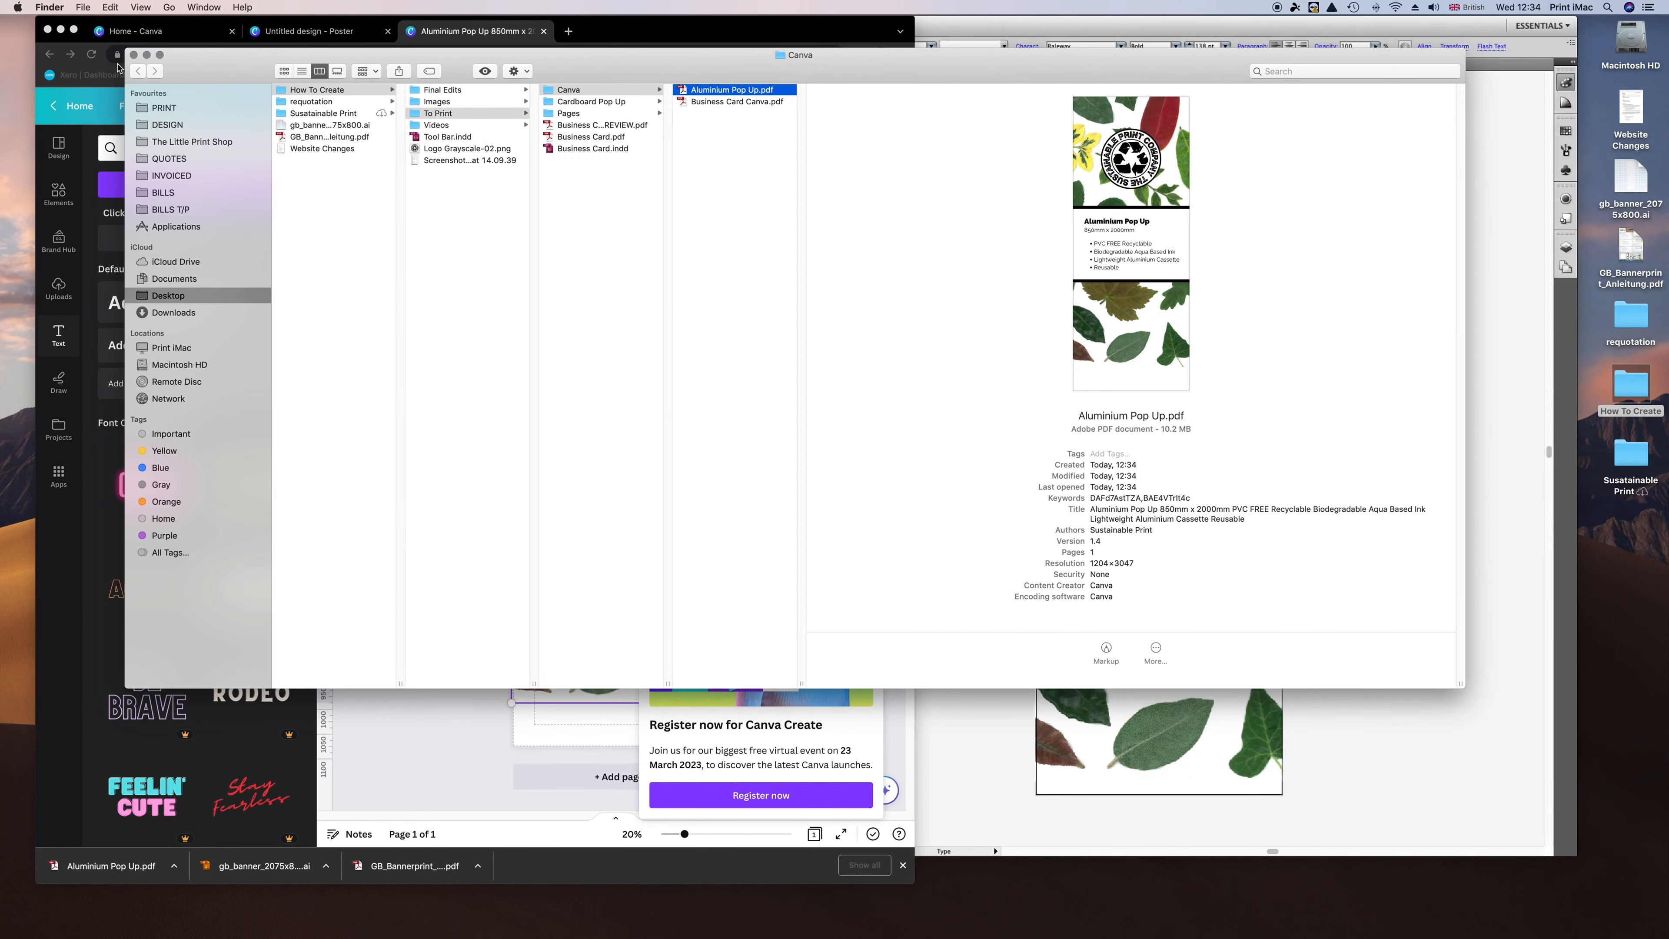
pyautogui.press('super+w')
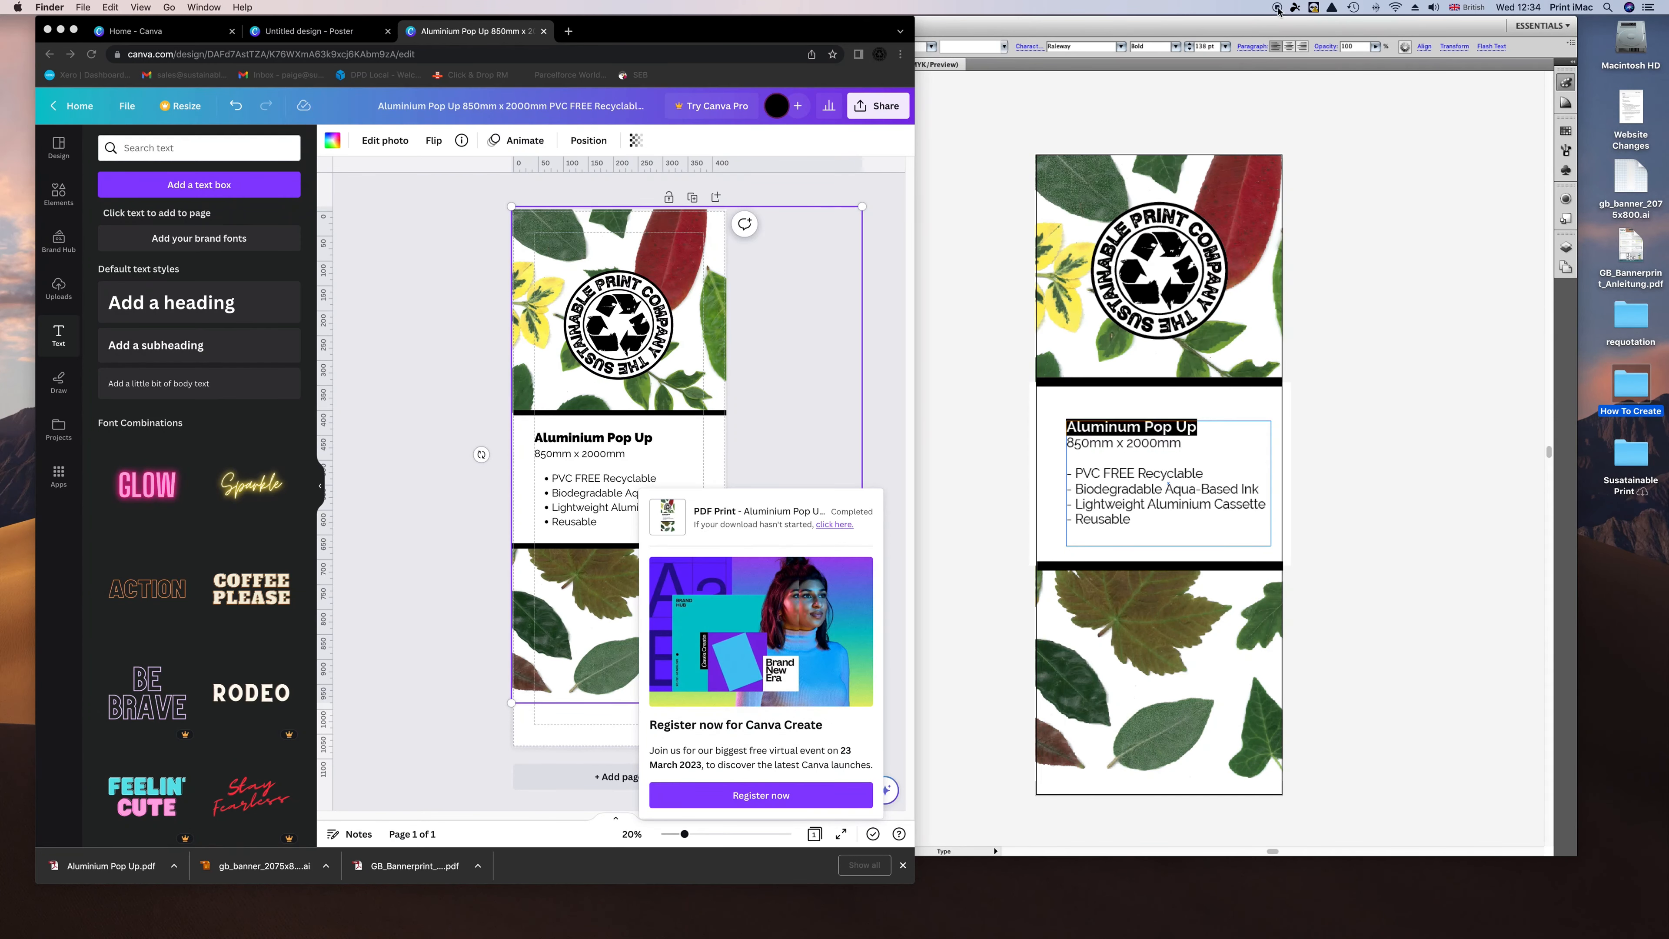